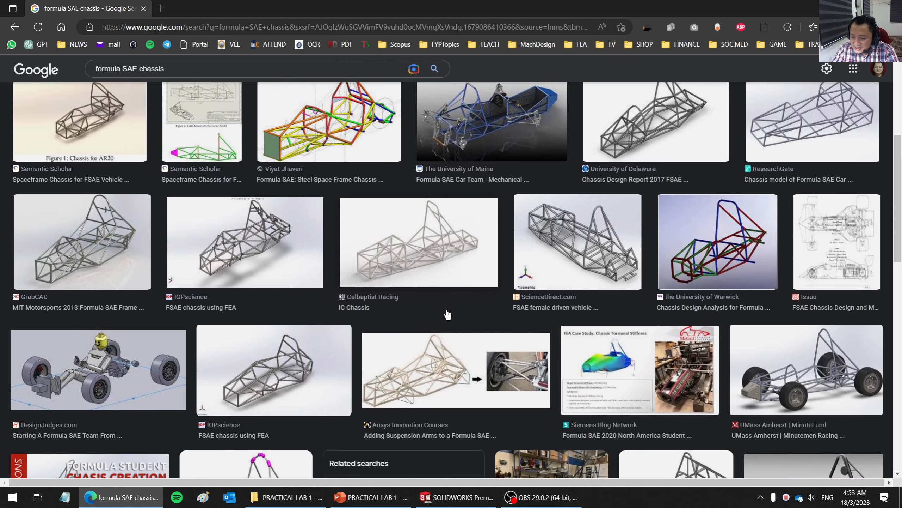
{"action": "scroll", "coordinate": [656, 204], "scroll_direction": "down", "scroll_amount": 3}
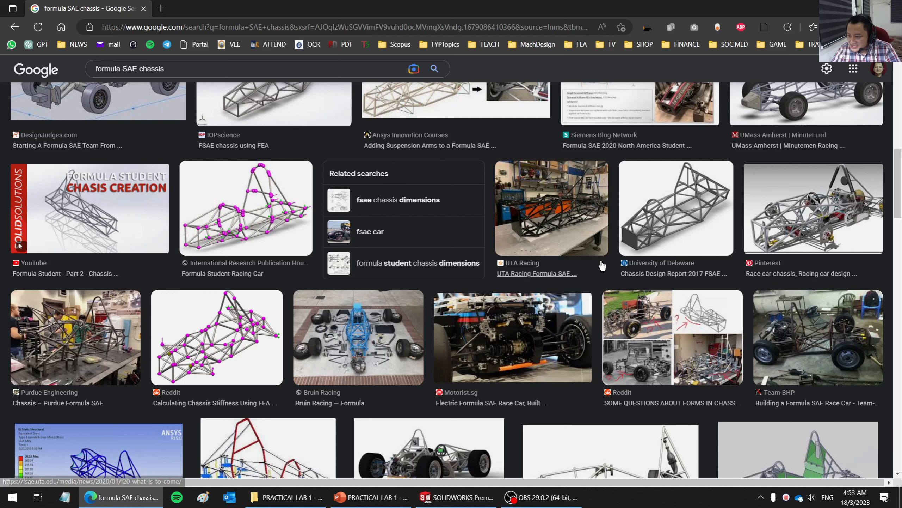
- Browse the formula SAE chassis image results and open the PDF "Modeling of a chassis for an SAE formula car"
{"action": "scroll", "coordinate": [604, 263], "scroll_direction": "down", "scroll_amount": 3}
{"action": "scroll", "coordinate": [610, 252], "scroll_direction": "down", "scroll_amount": 3}
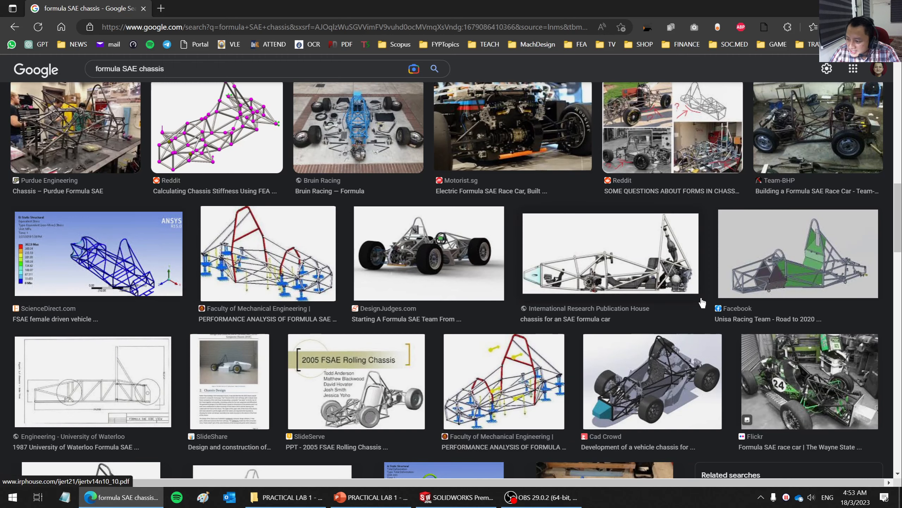
{"action": "left_click", "coordinate": [620, 269]}
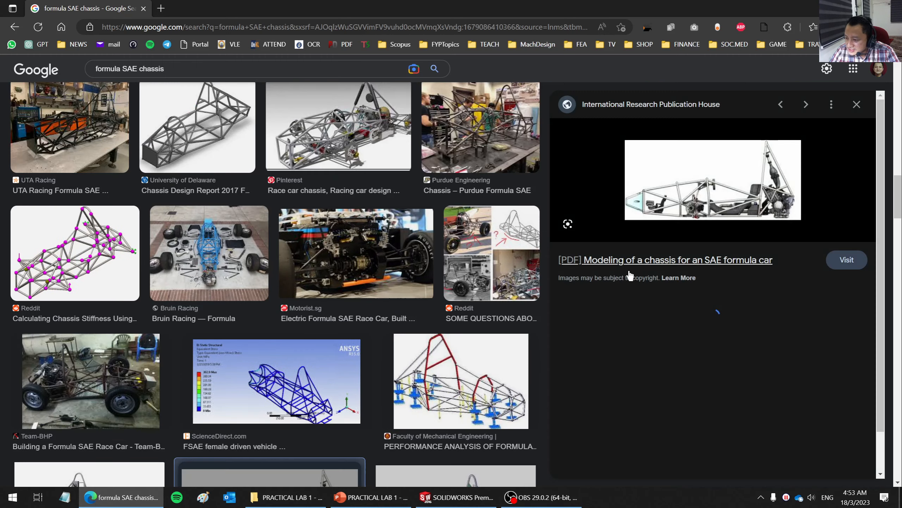
{"action": "left_click", "coordinate": [713, 205]}
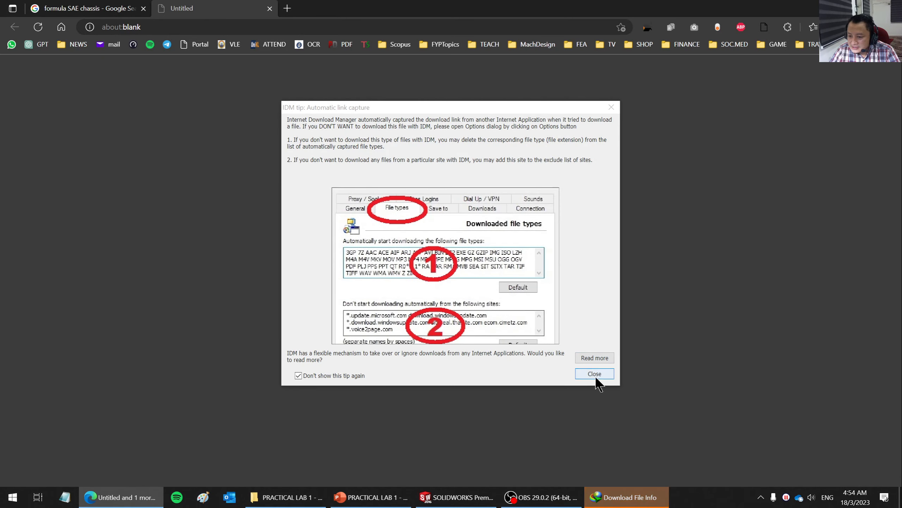
- Dismiss the link capture tip, download ijertv14n10_10.pdf and open it in Foxit PhantomPDF, accepting the security warning
{"action": "left_click", "coordinate": [594, 374]}
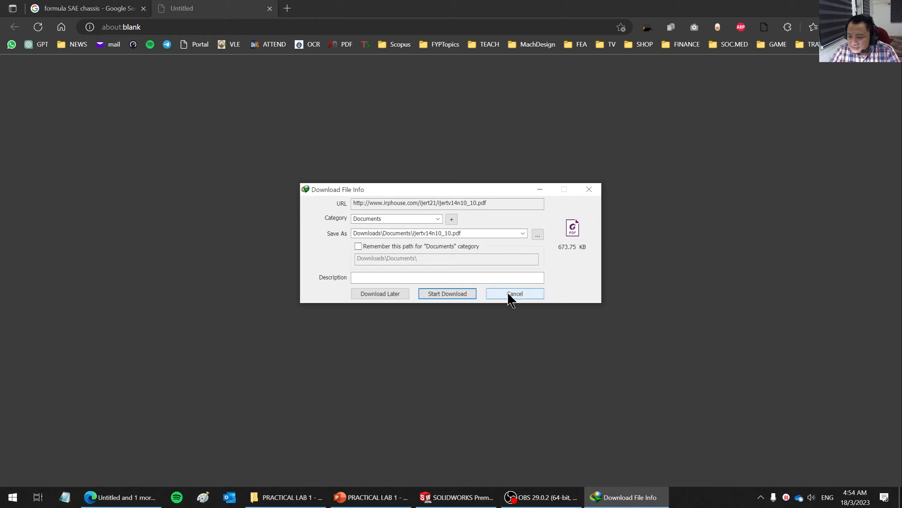
{"action": "left_click", "coordinate": [466, 295]}
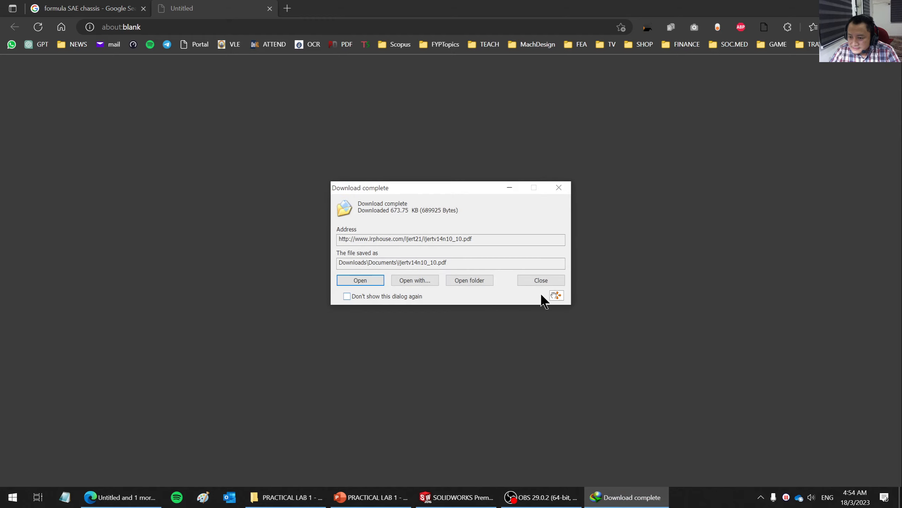
{"action": "left_click", "coordinate": [359, 280]}
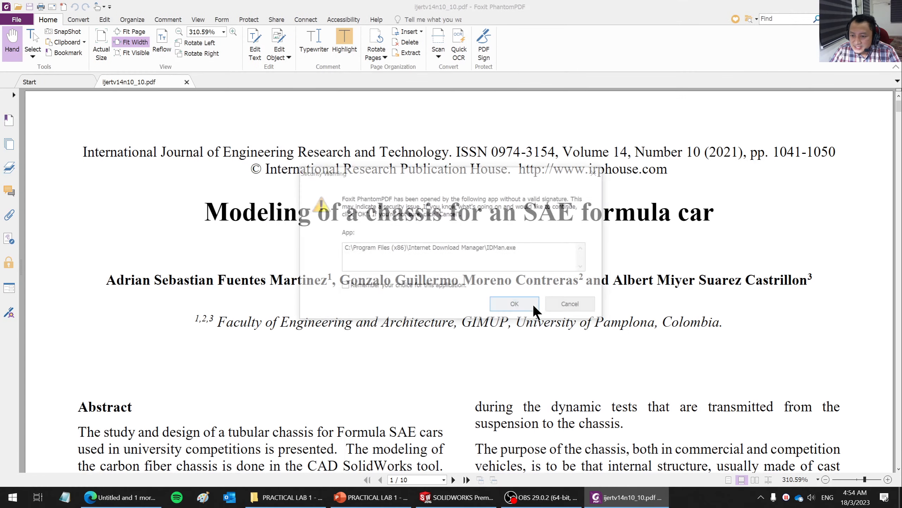
{"action": "left_click", "coordinate": [525, 306]}
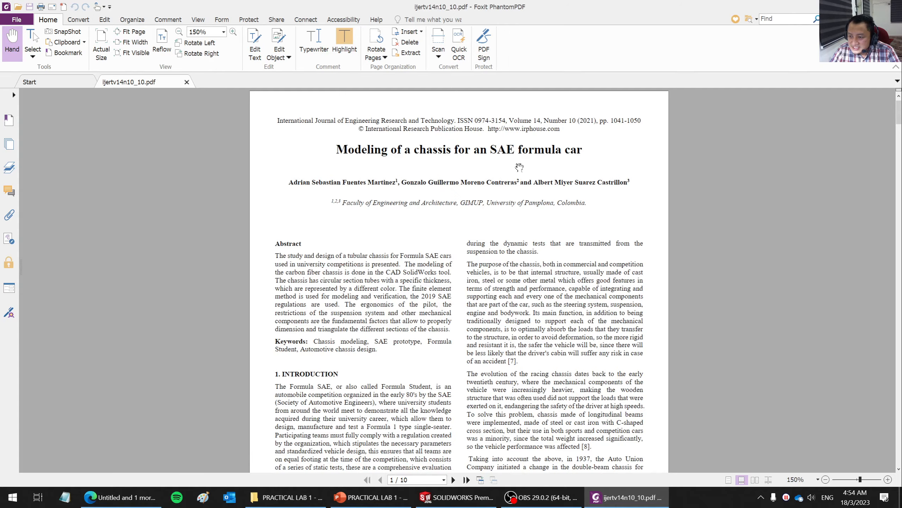
- Examine the paper's opening pages, the Cornell torsional stiffness table and Fig. 1 on elements affecting chassis deformation
{"action": "scroll", "coordinate": [465, 231], "scroll_direction": "up", "scroll_amount": 3, "text": "ctrl"}
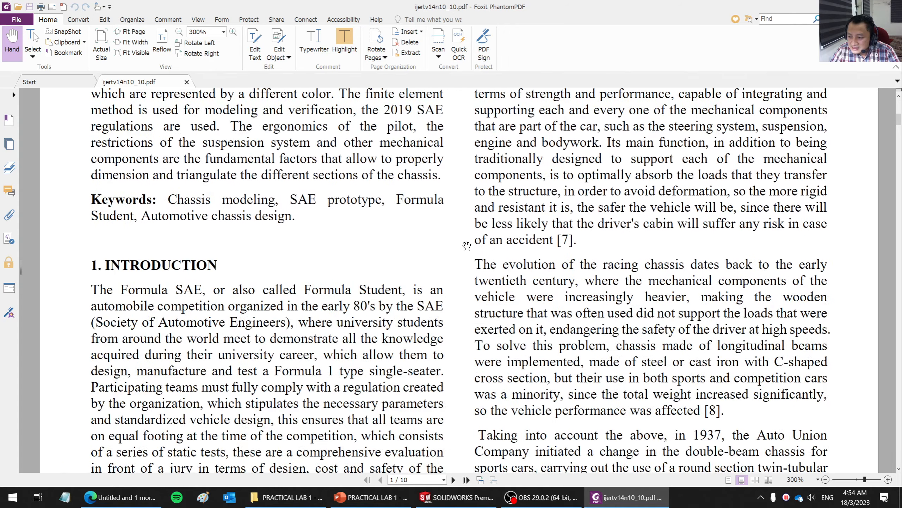
{"action": "scroll", "coordinate": [467, 245], "scroll_direction": "down", "scroll_amount": 15}
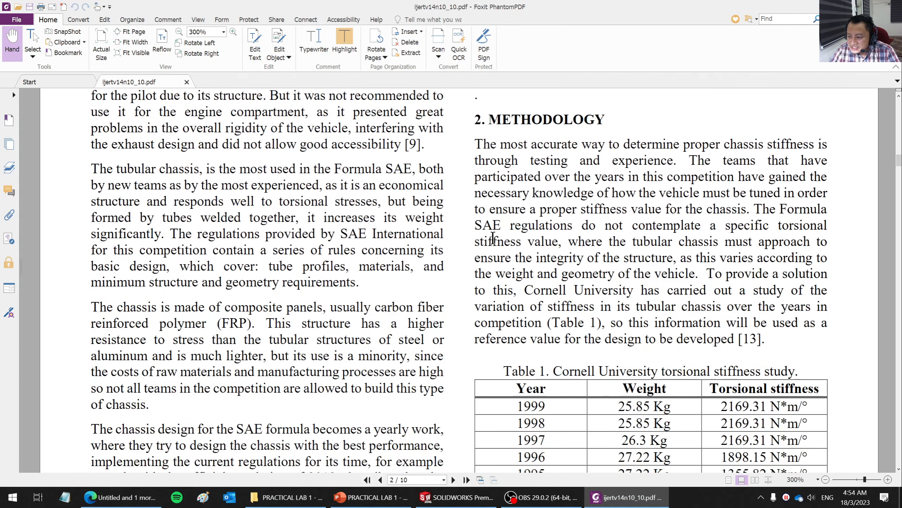
{"action": "scroll", "coordinate": [493, 238], "scroll_direction": "down", "scroll_amount": 5}
{"action": "scroll", "coordinate": [487, 249], "scroll_direction": "down", "scroll_amount": 2, "text": "ctrl"}
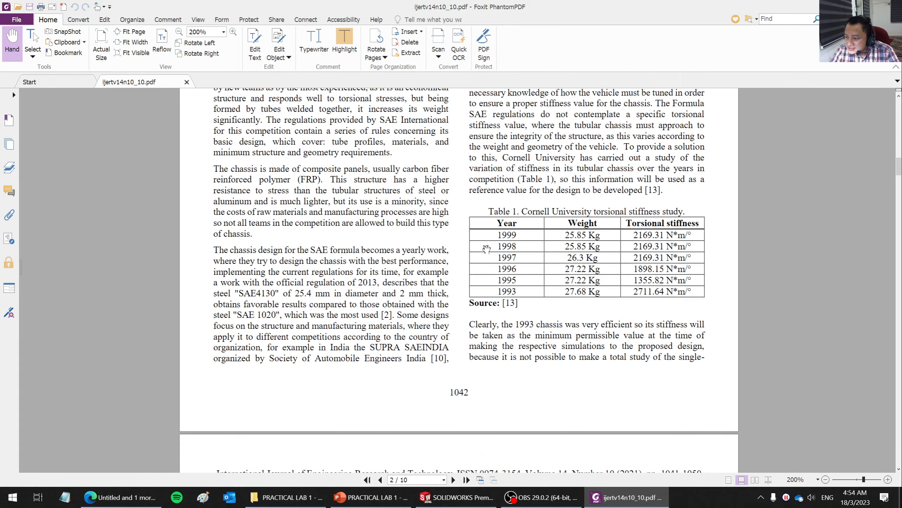
{"action": "scroll", "coordinate": [500, 253], "scroll_direction": "up", "scroll_amount": 6}
{"action": "scroll", "coordinate": [604, 277], "scroll_direction": "down", "scroll_amount": 5}
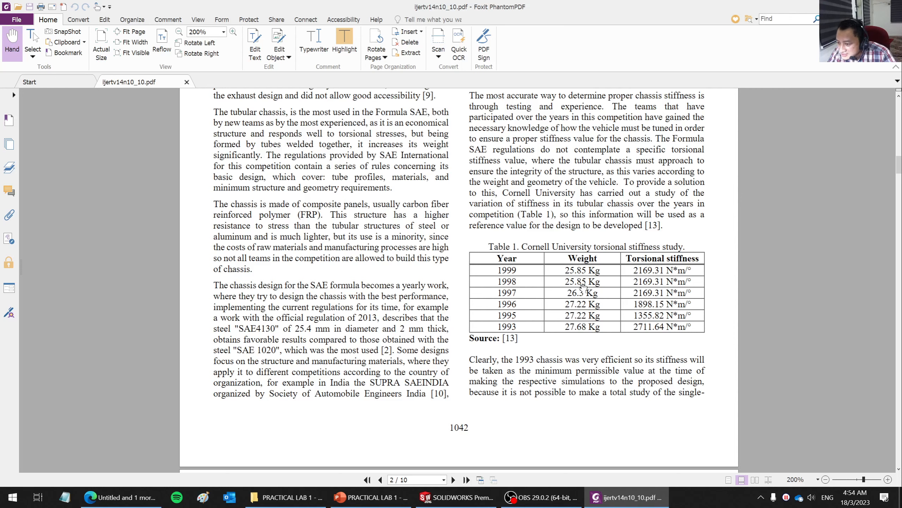
{"action": "scroll", "coordinate": [689, 315], "scroll_direction": "up", "scroll_amount": 3, "text": "ctrl"}
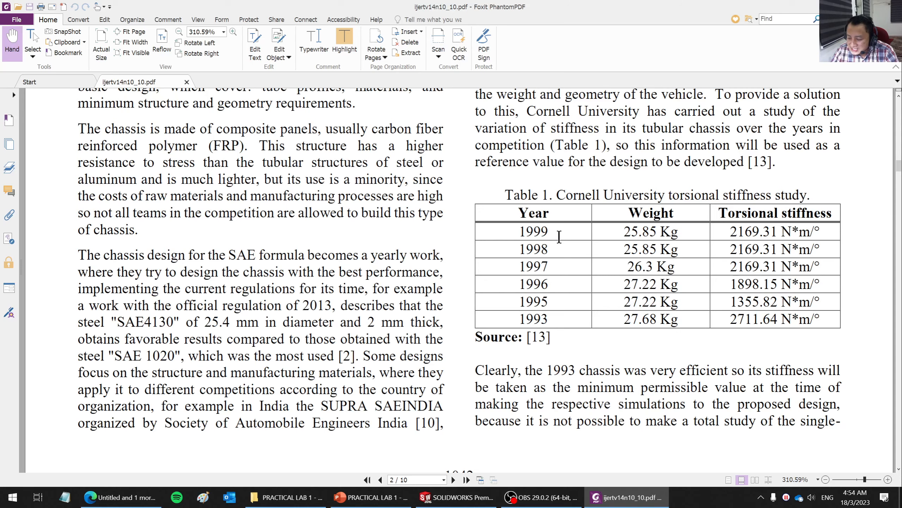
{"action": "scroll", "coordinate": [597, 202], "scroll_direction": "down", "scroll_amount": 20}
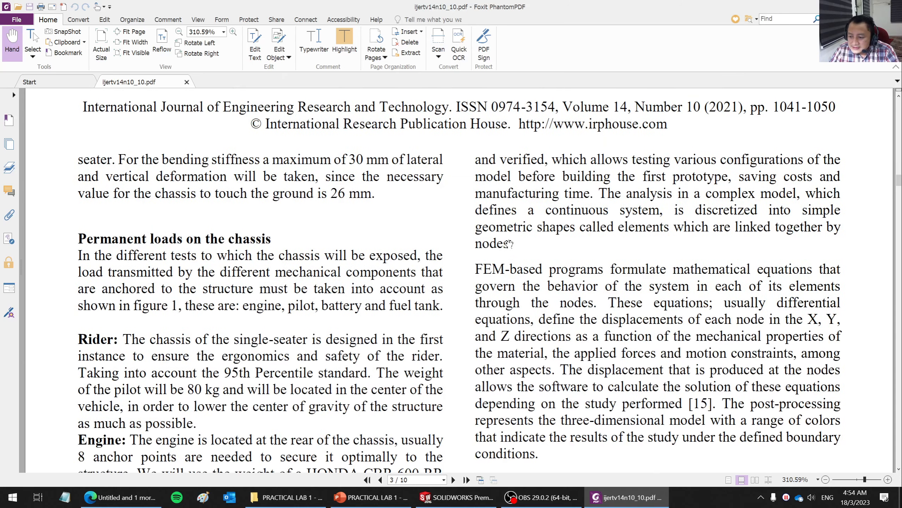
{"action": "scroll", "coordinate": [507, 247], "scroll_direction": "down", "scroll_amount": 1, "text": "ctrl"}
{"action": "scroll", "coordinate": [507, 247], "scroll_direction": "down", "scroll_amount": 6}
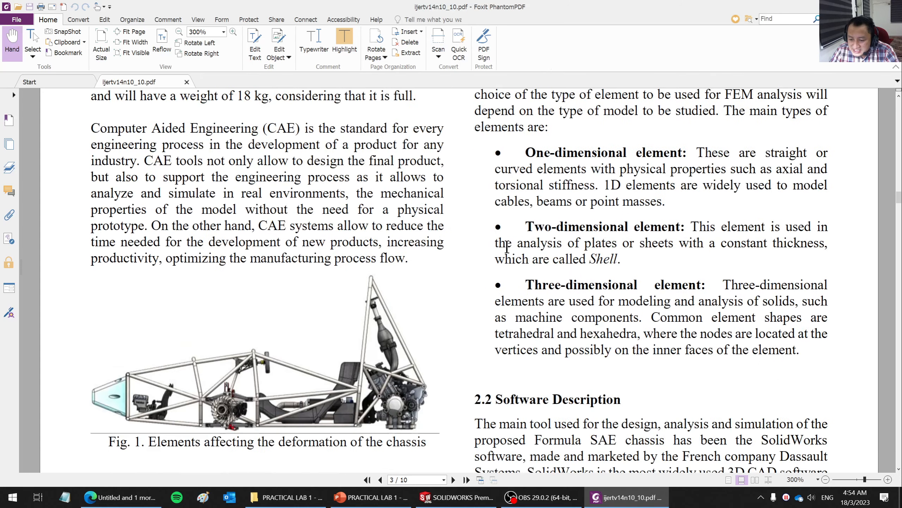
{"action": "scroll", "coordinate": [253, 392], "scroll_direction": "up", "scroll_amount": 1, "text": "ctrl"}
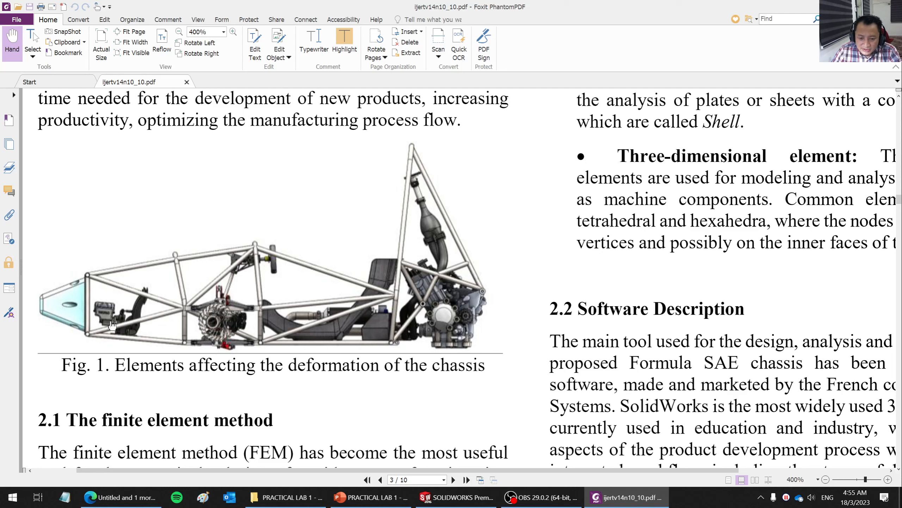
{"action": "scroll", "coordinate": [438, 299], "scroll_direction": "down", "scroll_amount": 2, "text": "ctrl"}
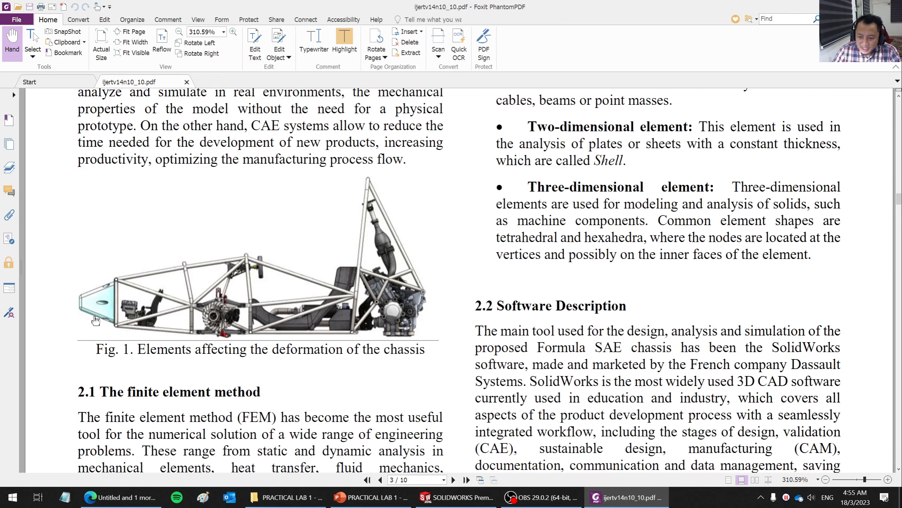
- Look through the paper's meshing, 2D modeling and 3D sketch pages, and examine the Fig. 13 tubing distribution up close
{"action": "scroll", "coordinate": [349, 318], "scroll_direction": "down", "scroll_amount": 15}
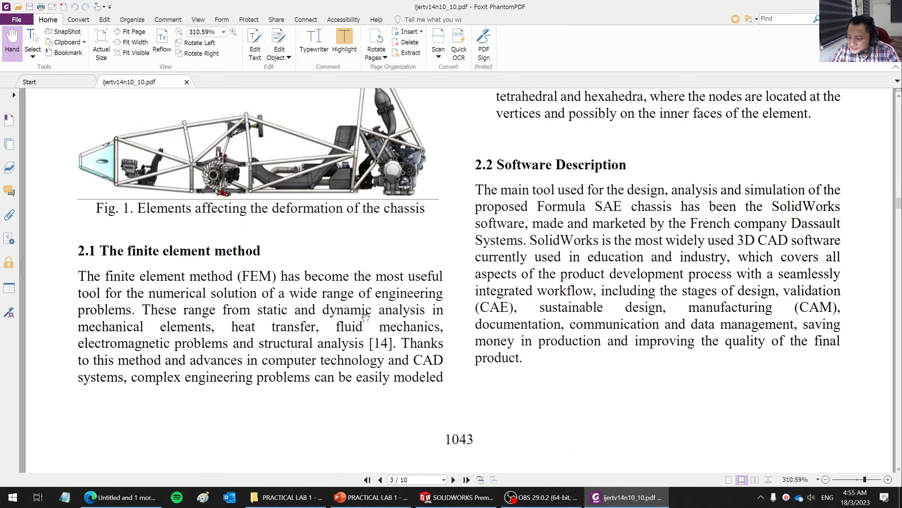
{"action": "scroll", "coordinate": [368, 315], "scroll_direction": "down", "scroll_amount": 15}
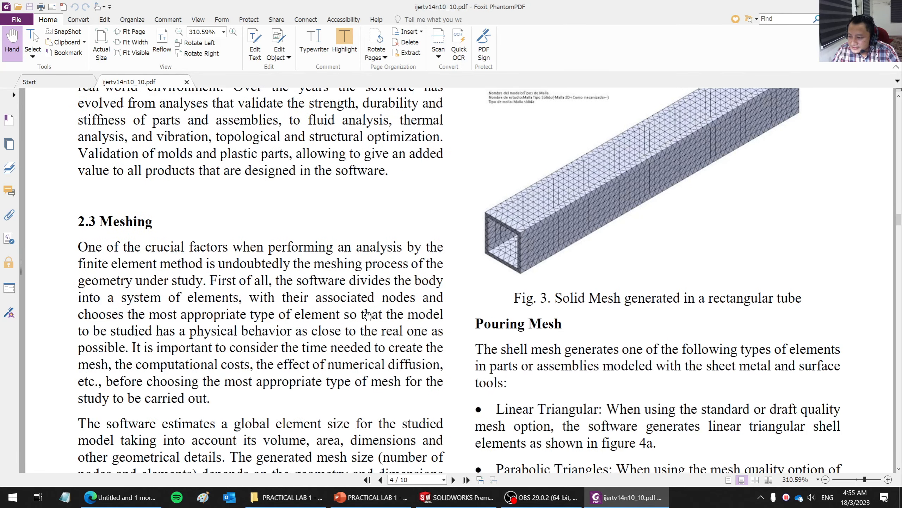
{"action": "scroll", "coordinate": [368, 315], "scroll_direction": "down", "scroll_amount": 4, "text": "ctrl"}
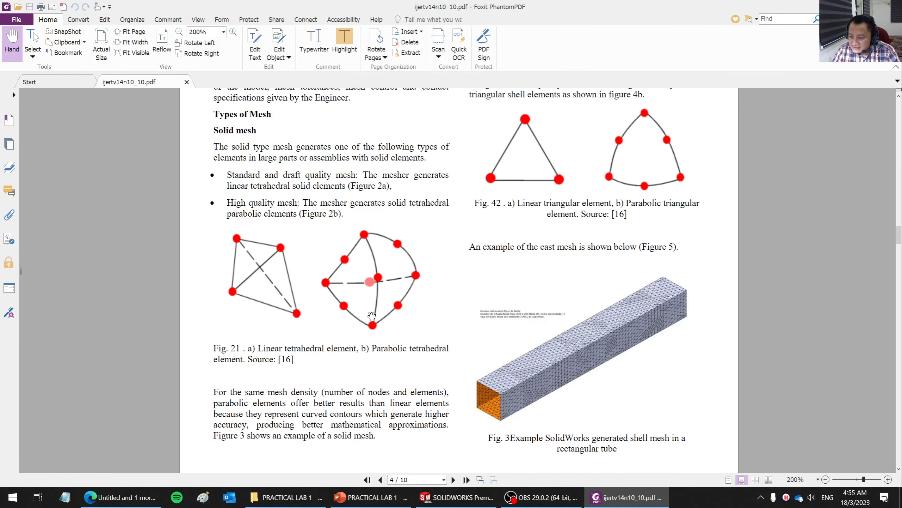
{"action": "scroll", "coordinate": [374, 316], "scroll_direction": "down", "scroll_amount": 8}
{"action": "scroll", "coordinate": [397, 322], "scroll_direction": "down", "scroll_amount": 15}
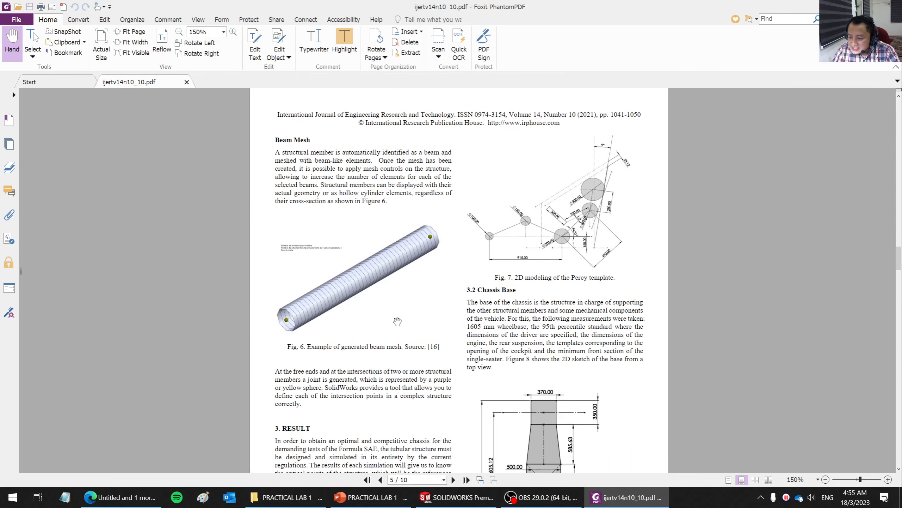
{"action": "scroll", "coordinate": [399, 322], "scroll_direction": "down", "scroll_amount": 10}
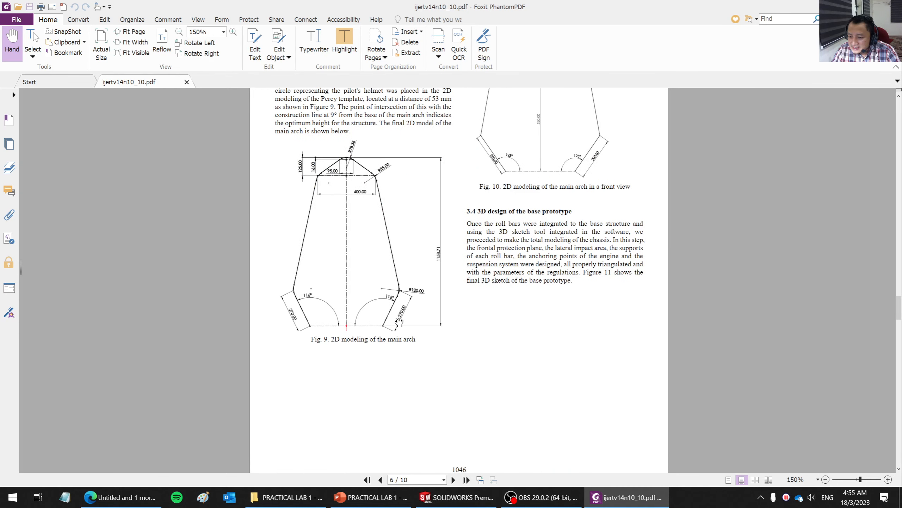
{"action": "scroll", "coordinate": [411, 329], "scroll_direction": "down", "scroll_amount": 11}
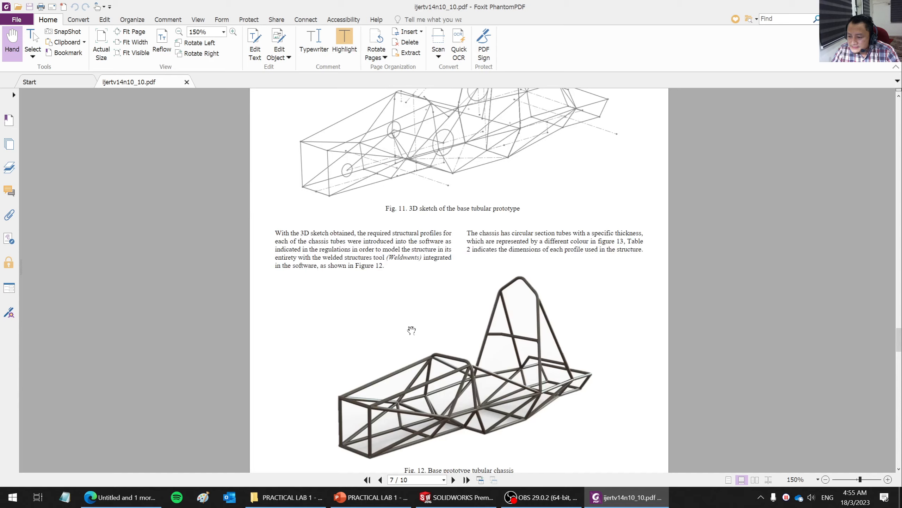
{"action": "scroll", "coordinate": [415, 329], "scroll_direction": "down", "scroll_amount": 15}
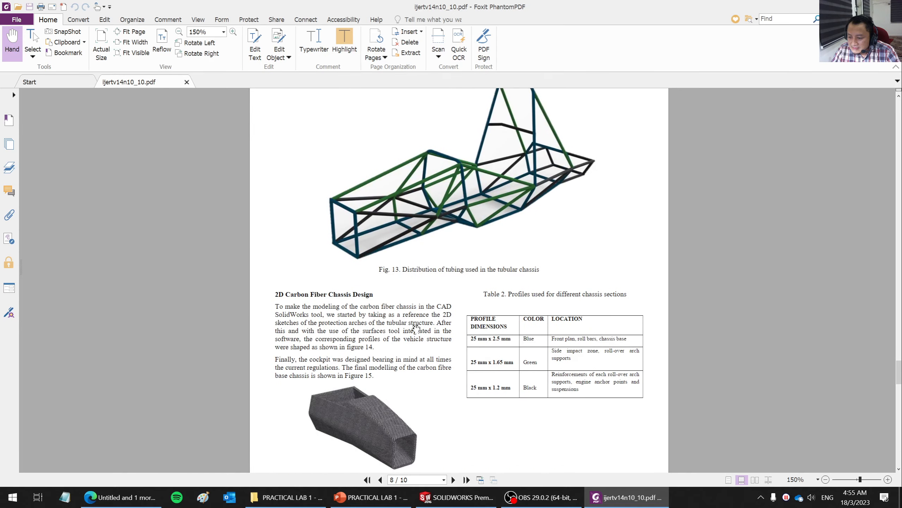
{"action": "scroll", "coordinate": [416, 329], "scroll_direction": "down", "scroll_amount": 12}
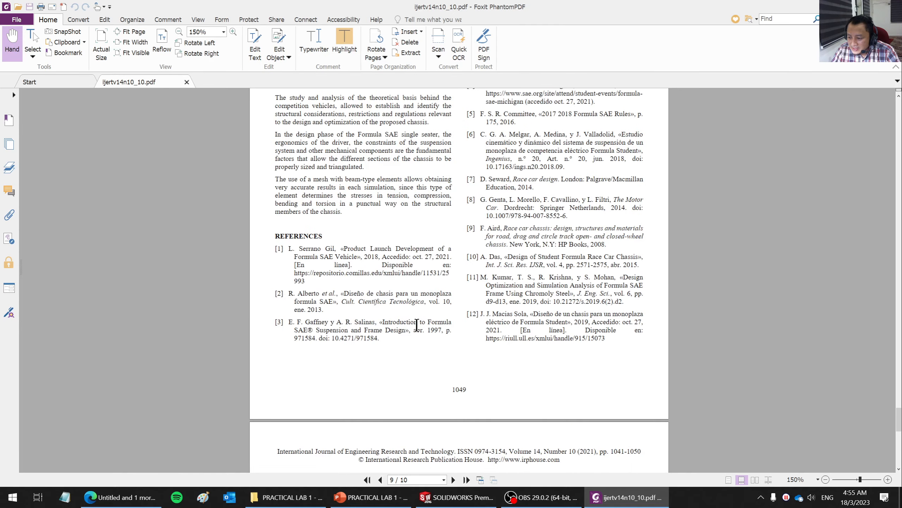
{"action": "scroll", "coordinate": [417, 325], "scroll_direction": "up", "scroll_amount": 20}
{"action": "scroll", "coordinate": [416, 325], "scroll_direction": "up", "scroll_amount": 10}
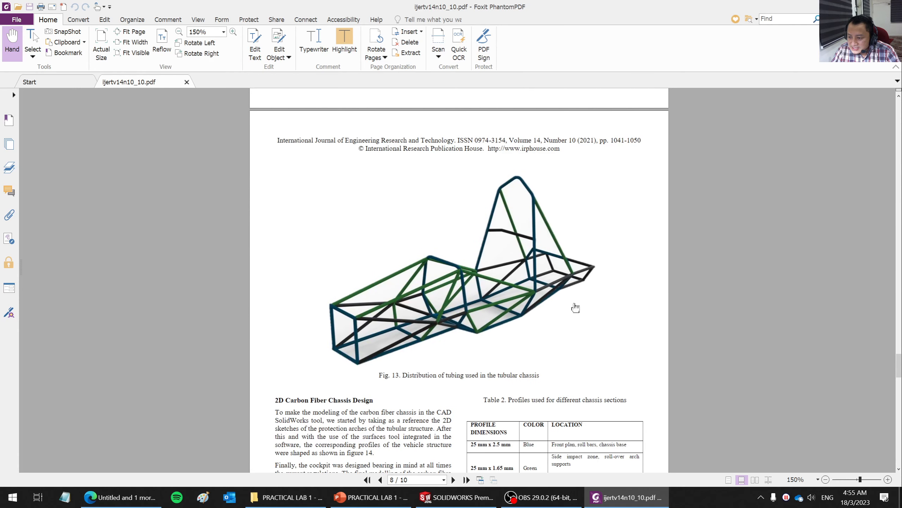
{"action": "scroll", "coordinate": [551, 285], "scroll_direction": "up", "scroll_amount": 3, "text": "ctrl"}
{"action": "scroll", "coordinate": [552, 285], "scroll_direction": "down", "scroll_amount": 2, "text": "ctrl"}
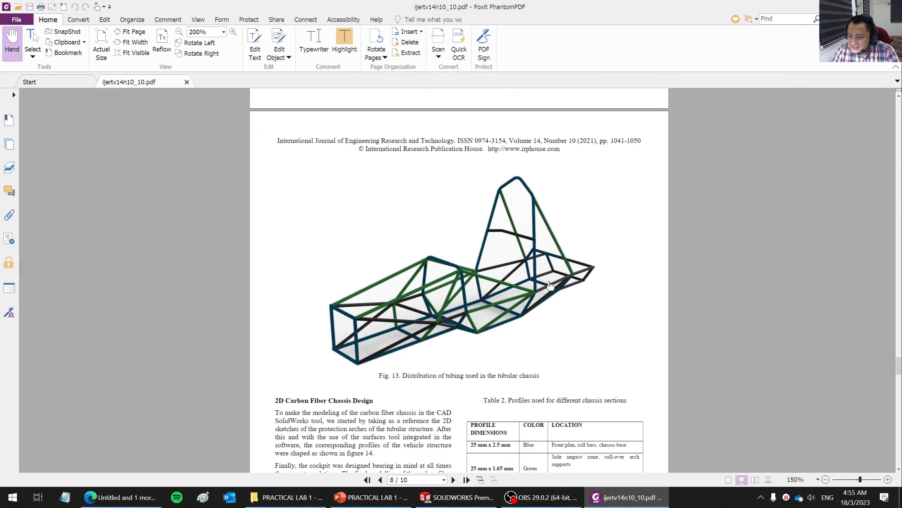
{"action": "scroll", "coordinate": [551, 285], "scroll_direction": "up", "scroll_amount": 1, "text": "ctrl"}
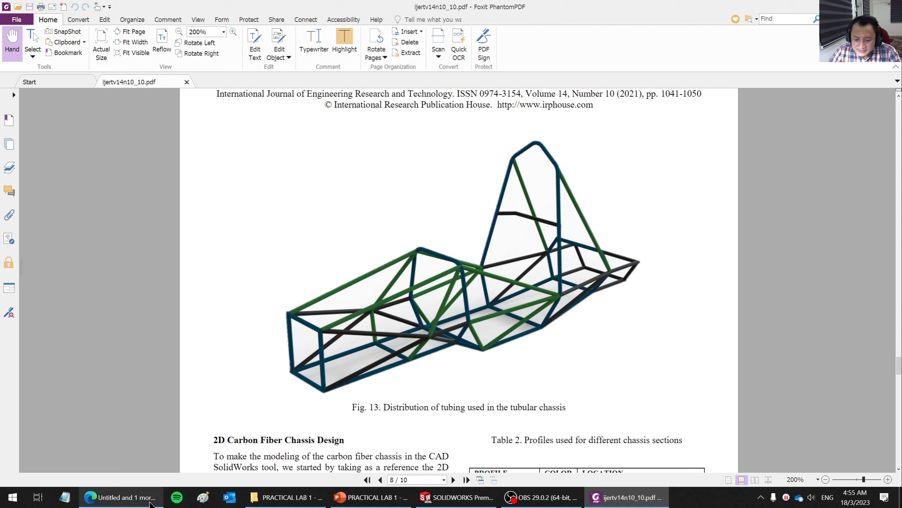
- Switch to the Edge browser, go to drawingdatabase.com and open the BMW 4 Series Coupe 2020 blueprint
{"action": "mouse_move", "coordinate": [134, 501]}
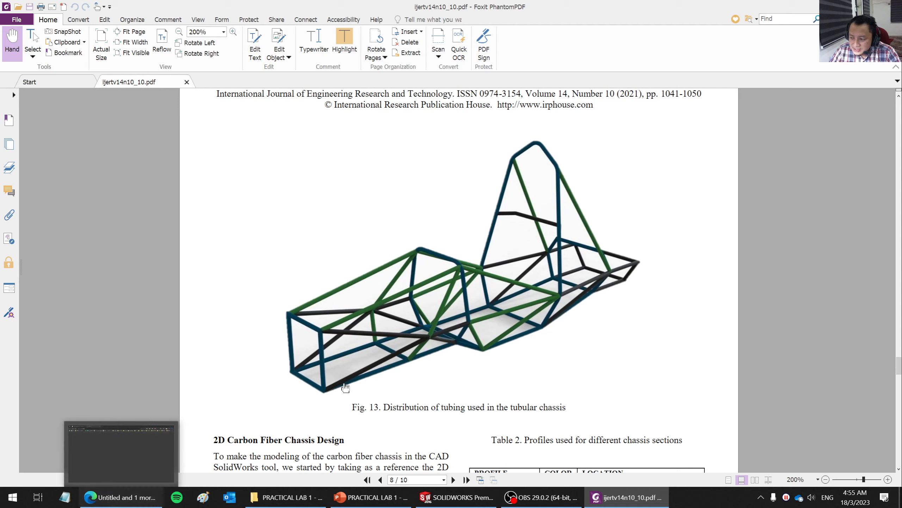
{"action": "left_click", "coordinate": [131, 498]}
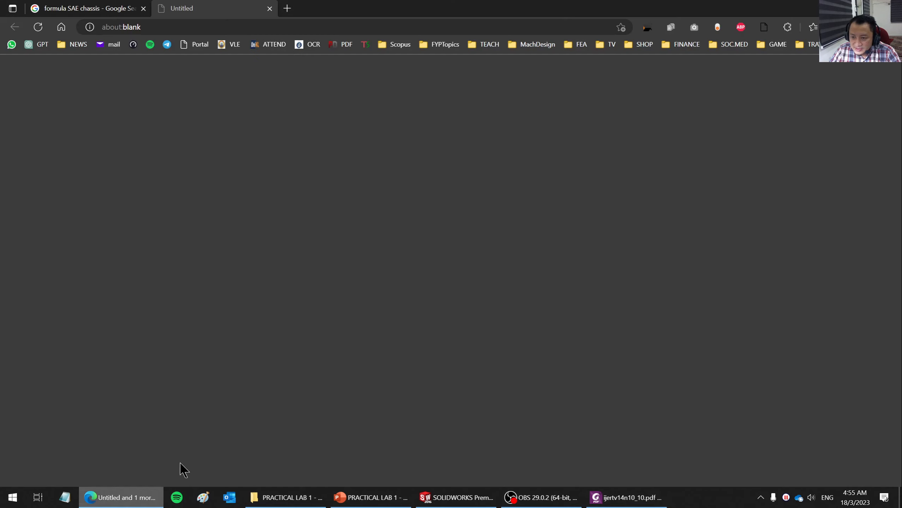
{"action": "left_click", "coordinate": [229, 26]}
{"action": "type", "text": "dra"}
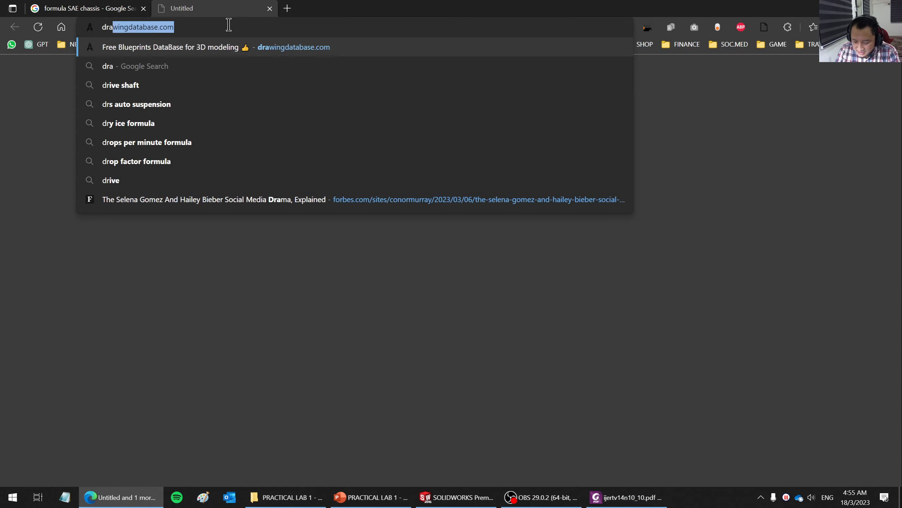
{"action": "type", "text": "wingdatabas"}
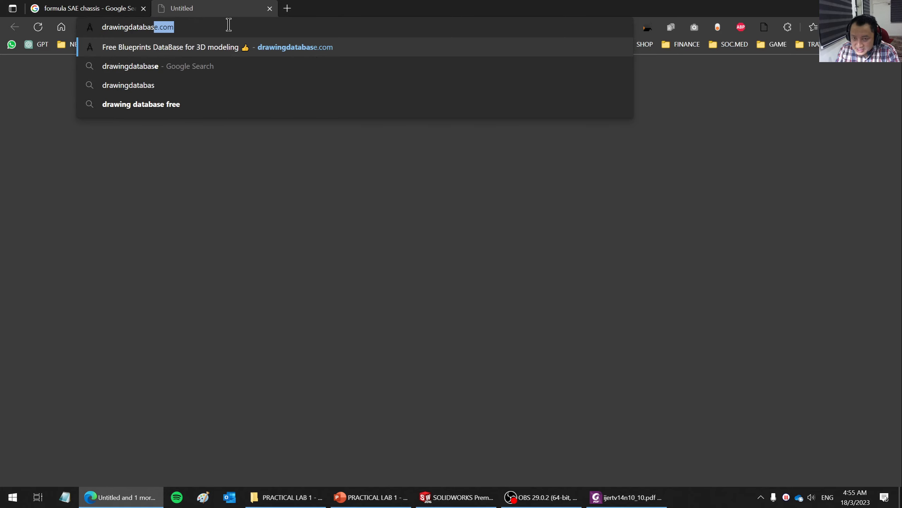
{"action": "key", "text": "Return"}
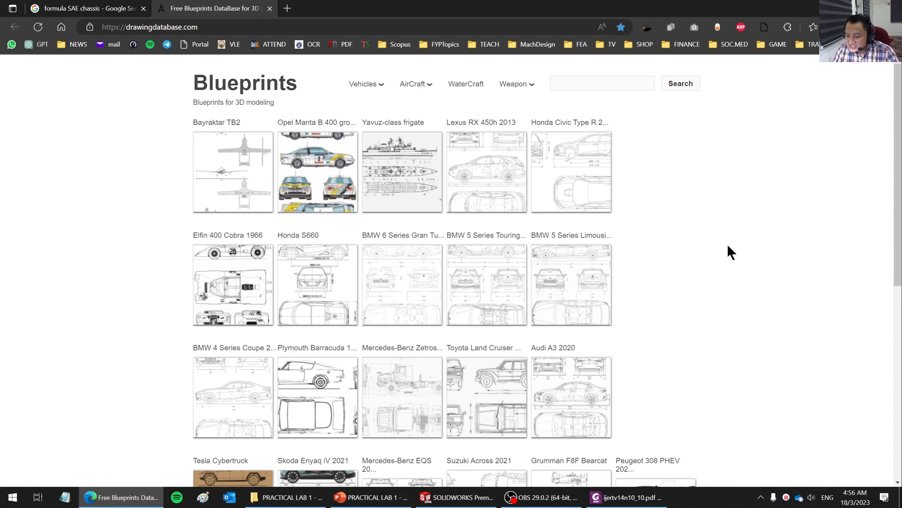
{"action": "scroll", "coordinate": [676, 335], "scroll_direction": "down", "scroll_amount": 3}
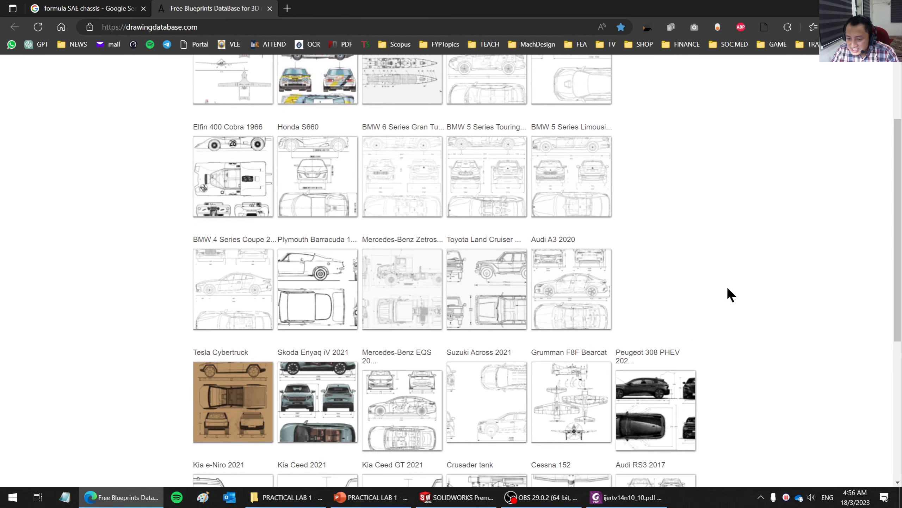
{"action": "left_click", "coordinate": [256, 303]}
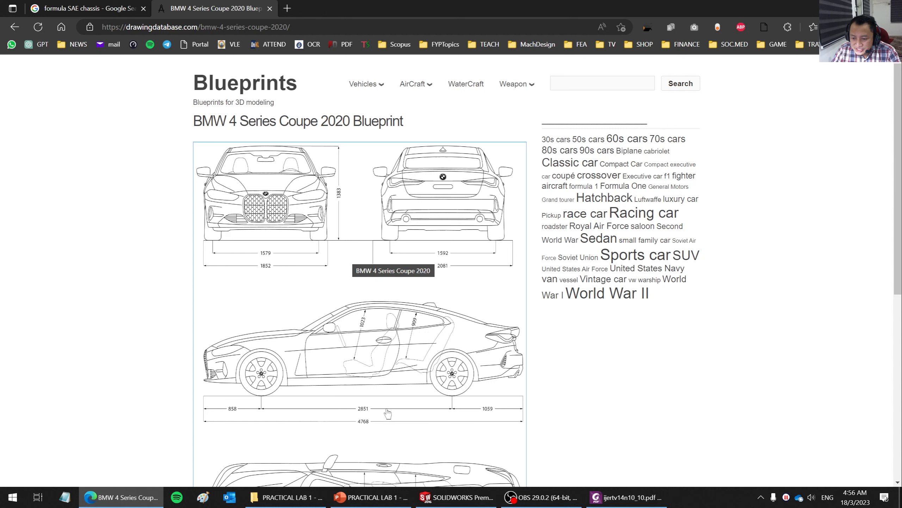
- Return from the BMW 4 Series drawing to the blueprint list and open the Toyota Land Cruiser 1987 blueprint
{"action": "scroll", "coordinate": [386, 414], "scroll_direction": "down", "scroll_amount": 3}
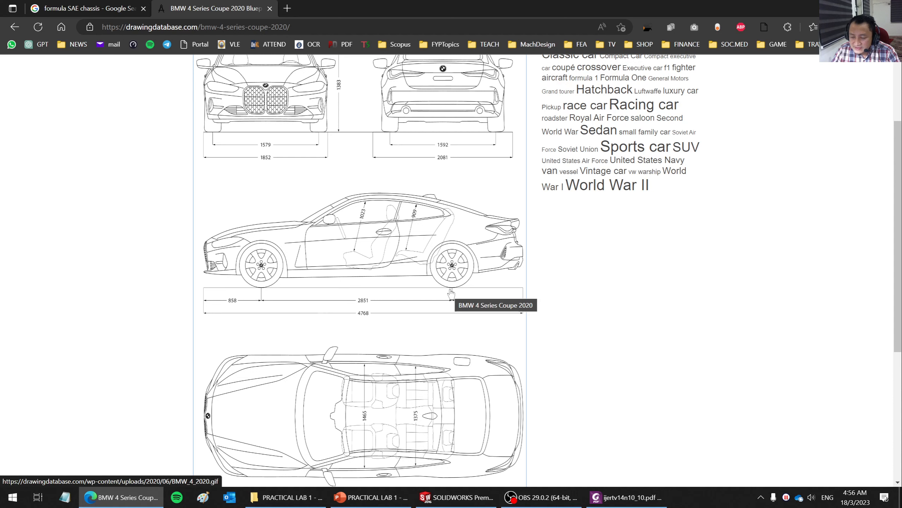
{"action": "left_click", "coordinate": [14, 26]}
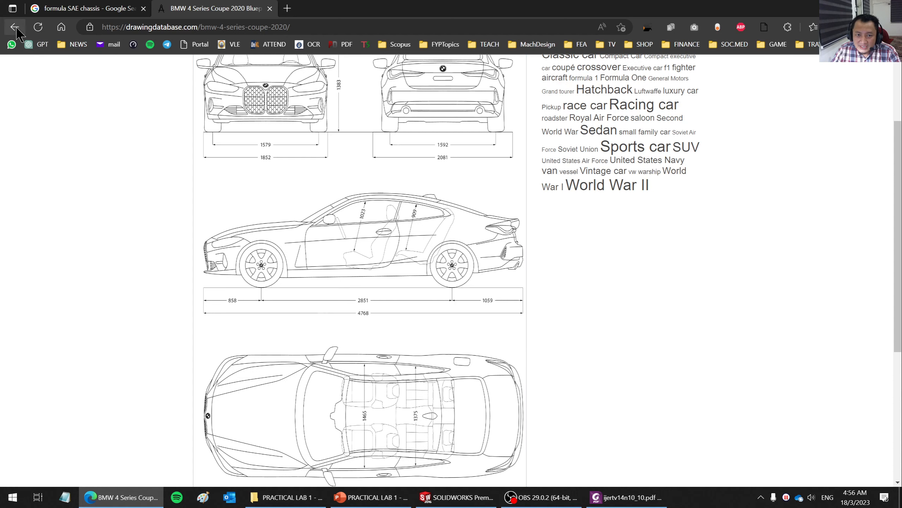
{"action": "scroll", "coordinate": [786, 286], "scroll_direction": "down", "scroll_amount": 4}
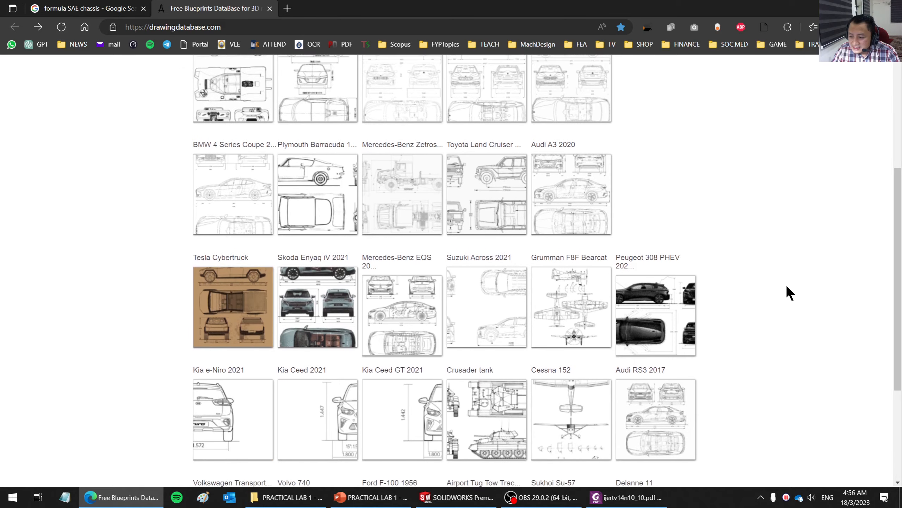
{"action": "scroll", "coordinate": [786, 287], "scroll_direction": "up", "scroll_amount": 6}
{"action": "scroll", "coordinate": [786, 286], "scroll_direction": "down", "scroll_amount": 3}
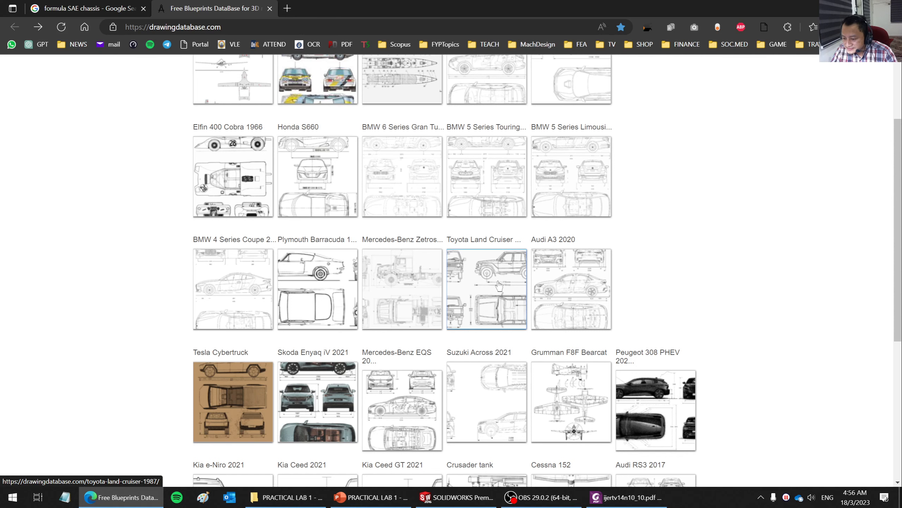
{"action": "scroll", "coordinate": [752, 261], "scroll_direction": "down", "scroll_amount": 3}
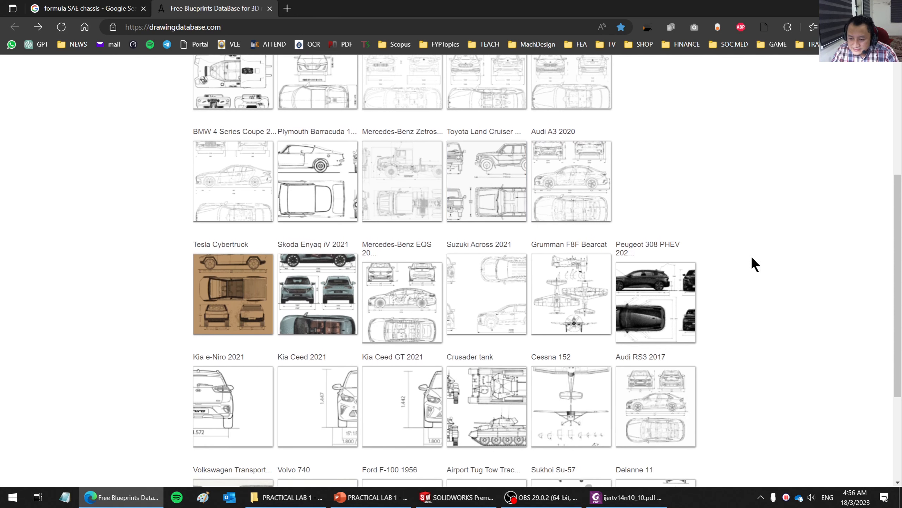
{"action": "left_click", "coordinate": [472, 206]}
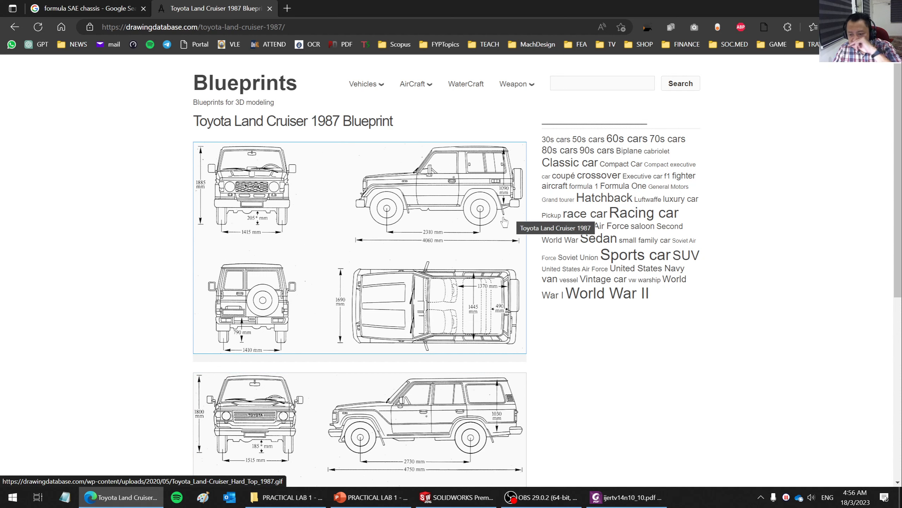
- Look through the Land Cruiser hard top and station wagon drawings and open the hard top image on its own
{"action": "scroll", "coordinate": [440, 253], "scroll_direction": "down", "scroll_amount": 4}
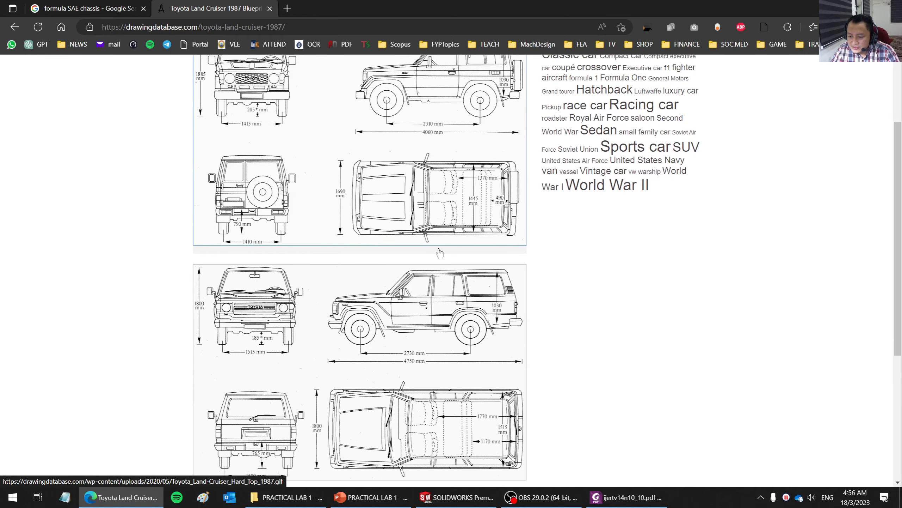
{"action": "scroll", "coordinate": [440, 253], "scroll_direction": "up", "scroll_amount": 4}
{"action": "scroll", "coordinate": [440, 254], "scroll_direction": "down", "scroll_amount": 3}
{"action": "scroll", "coordinate": [440, 254], "scroll_direction": "down", "scroll_amount": 5}
{"action": "scroll", "coordinate": [440, 253], "scroll_direction": "up", "scroll_amount": 8}
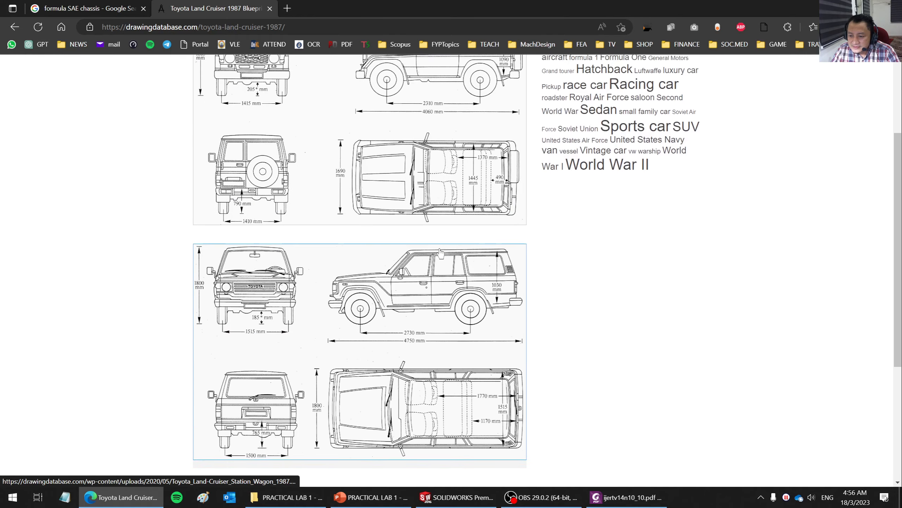
{"action": "left_click", "coordinate": [405, 212]}
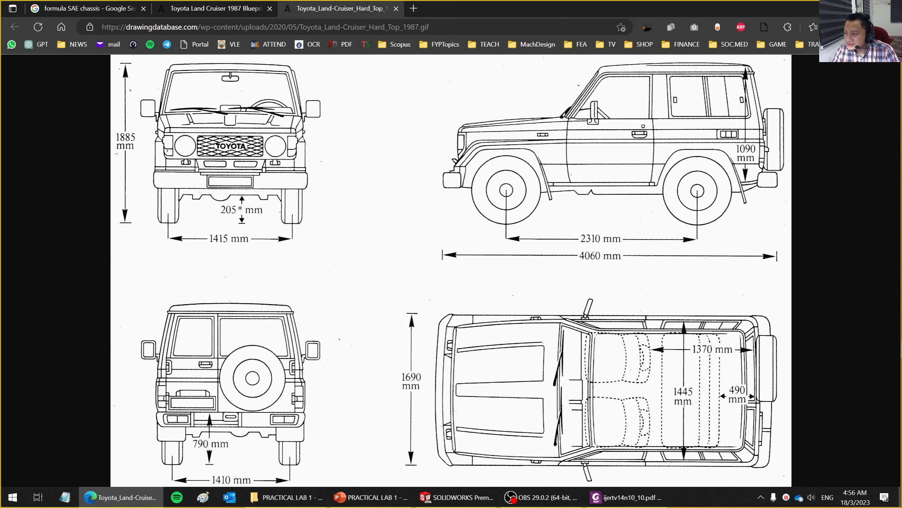
- Capture a screen snip of the Land Cruiser side view including its 2310 mm and 4060 mm dimensions, and open it in Snip & Sketch
{"action": "key", "text": "super+shift+s"}
{"action": "left_click_drag", "start_coordinate": [414, 56], "coordinate": [787, 267]}
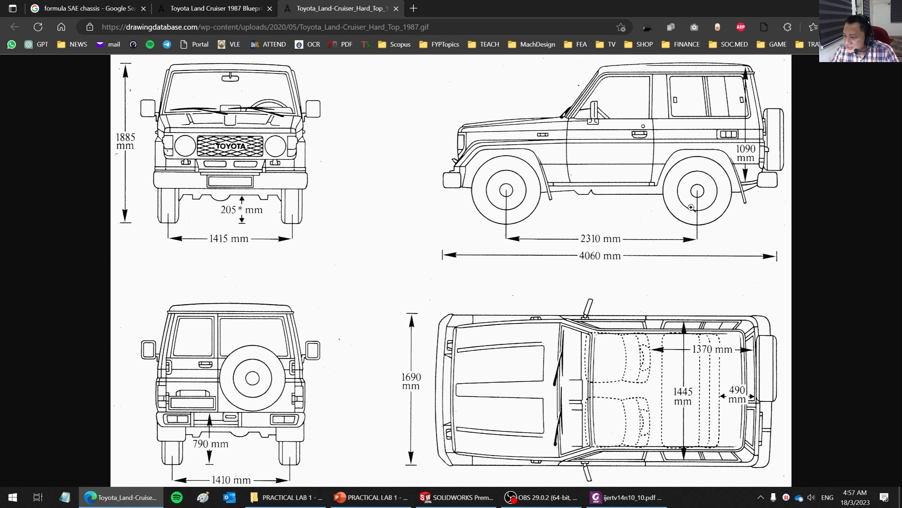
{"action": "left_click", "coordinate": [885, 497]}
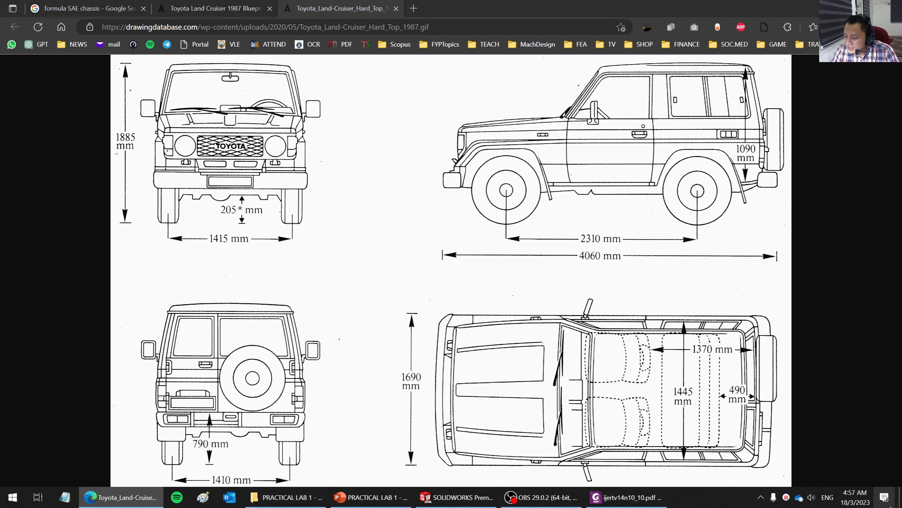
{"action": "left_click", "coordinate": [785, 124]}
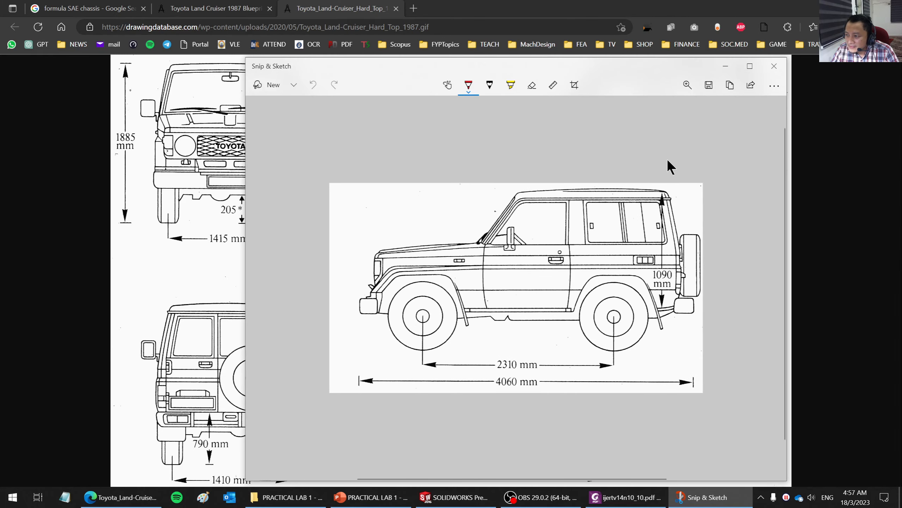
- Save the side-view snip to the Desktop as a PNG named TOYOTA
{"action": "left_click", "coordinate": [708, 85]}
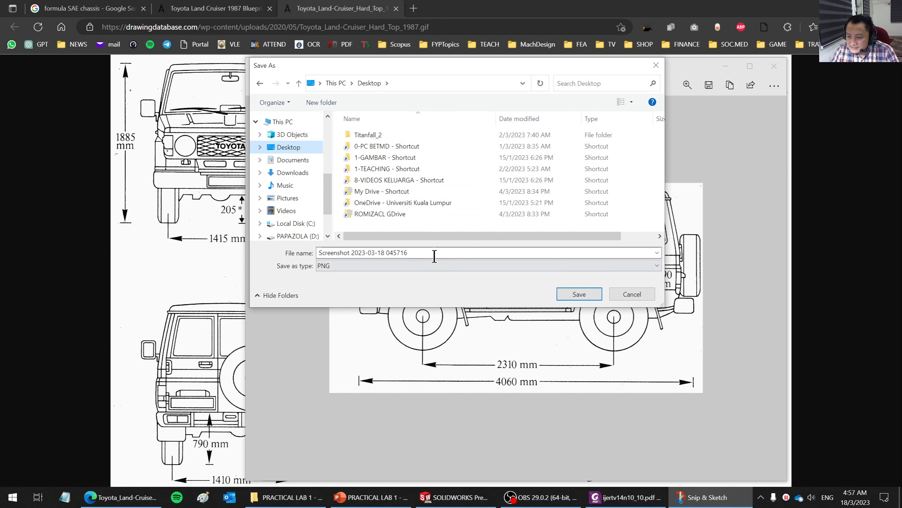
{"action": "left_click", "coordinate": [434, 256]}
{"action": "type", "text": "TOYOTA"}
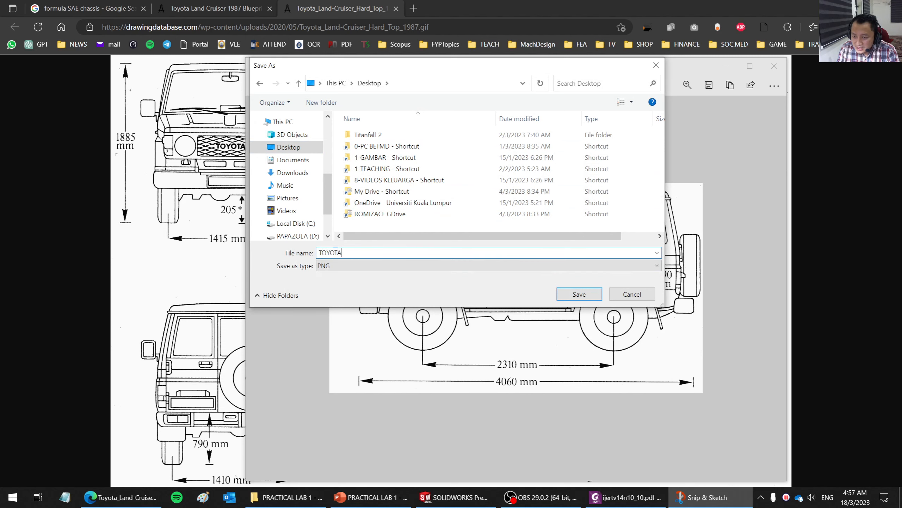
{"action": "key", "text": "Return"}
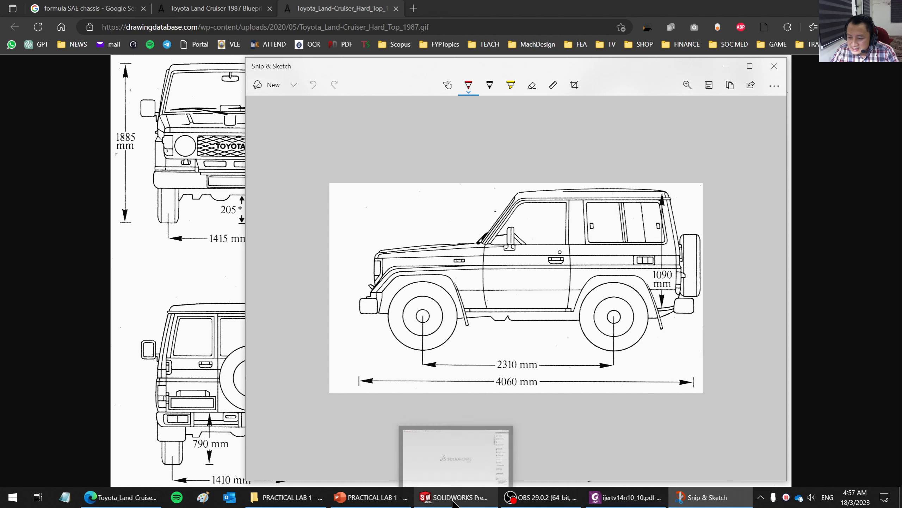
- Switch to SOLIDWORKS and create a new part document
{"action": "left_click", "coordinate": [453, 500]}
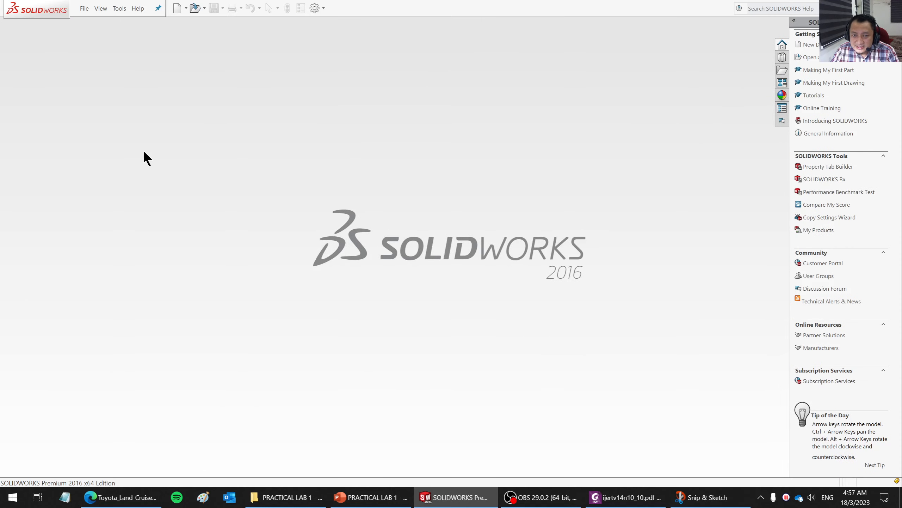
{"action": "left_click", "coordinate": [84, 9]}
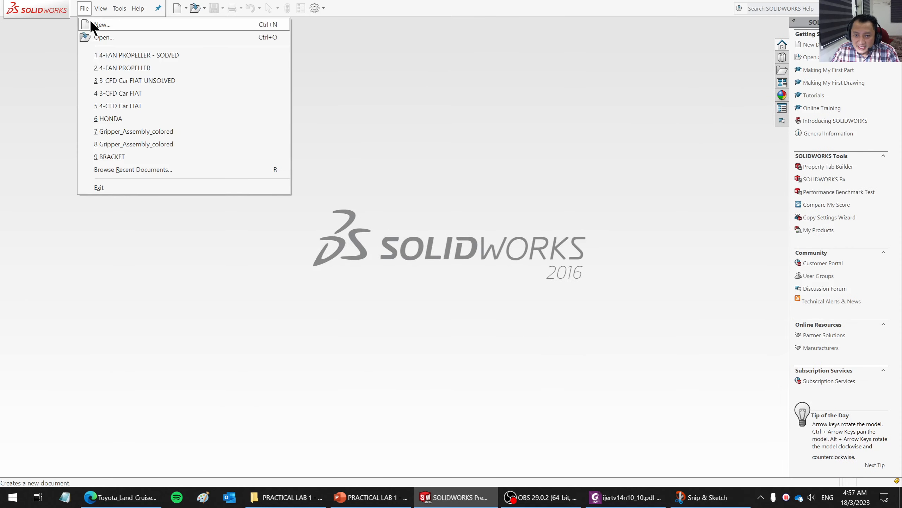
{"action": "left_click", "coordinate": [91, 24]}
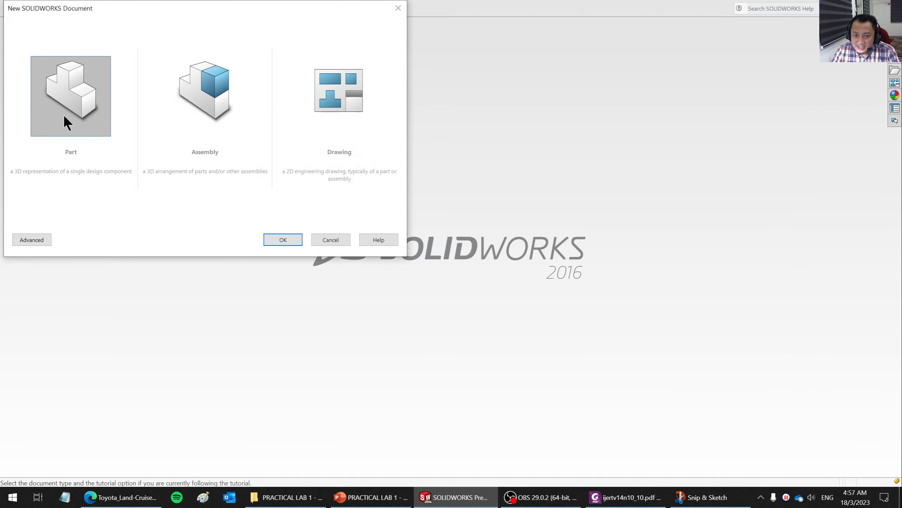
{"action": "left_click", "coordinate": [288, 239]}
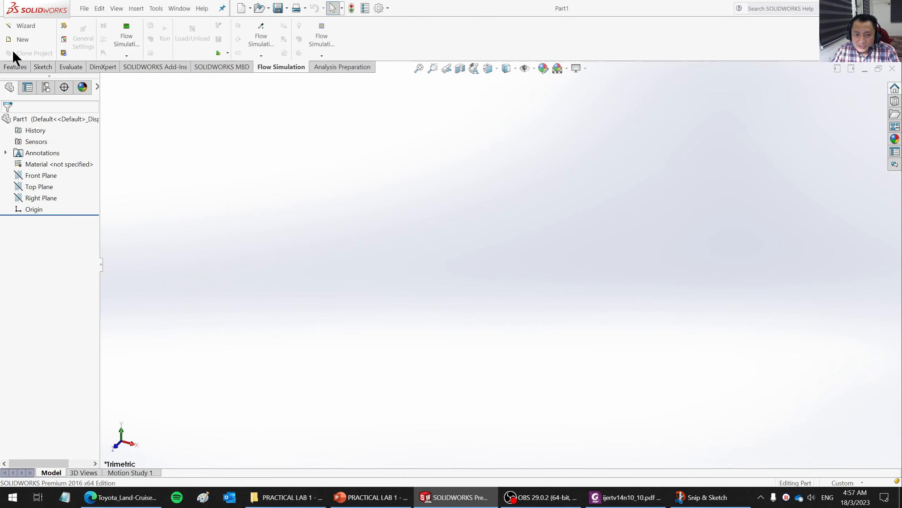
- Start a new sketch on the Front Plane
{"action": "left_click", "coordinate": [14, 67]}
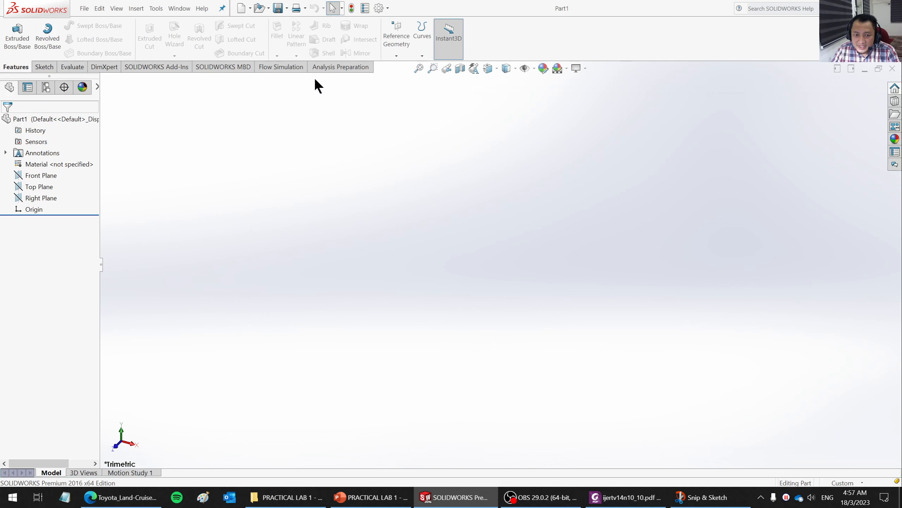
{"action": "left_click", "coordinate": [37, 175]}
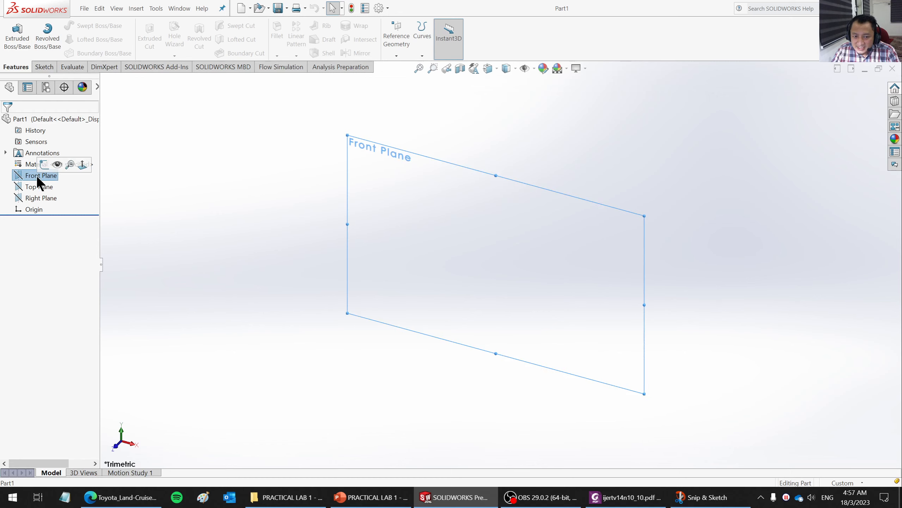
{"action": "right_click", "coordinate": [37, 177]}
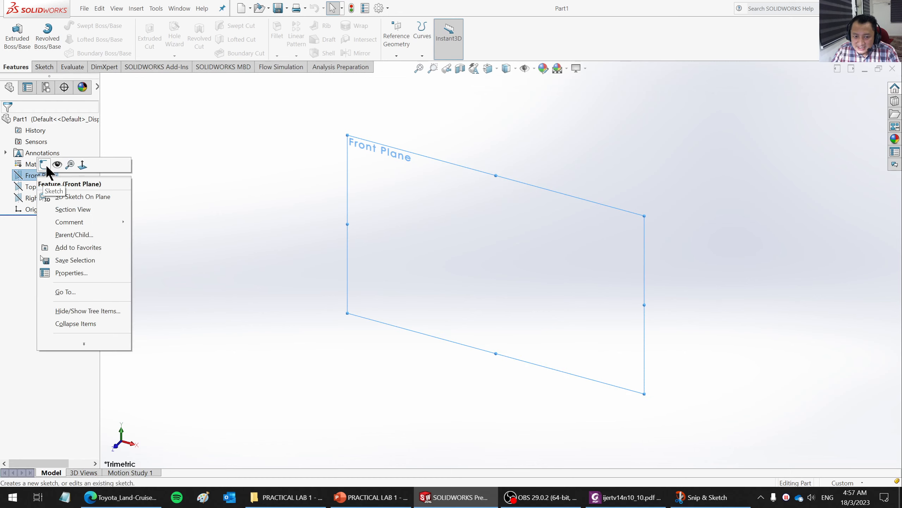
{"action": "left_click", "coordinate": [44, 164]}
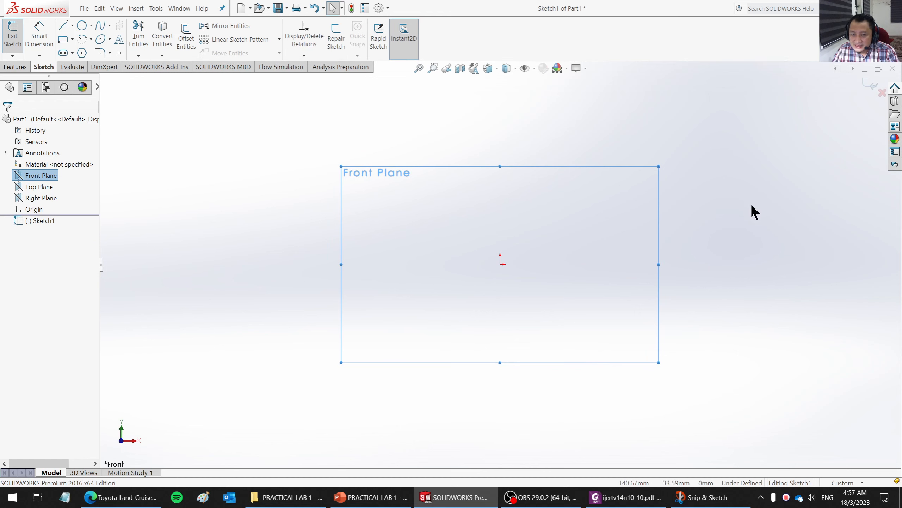
- Insert the TOYOTA image from the Desktop into the sketch as a Sketch Picture
{"action": "left_click", "coordinate": [156, 8]}
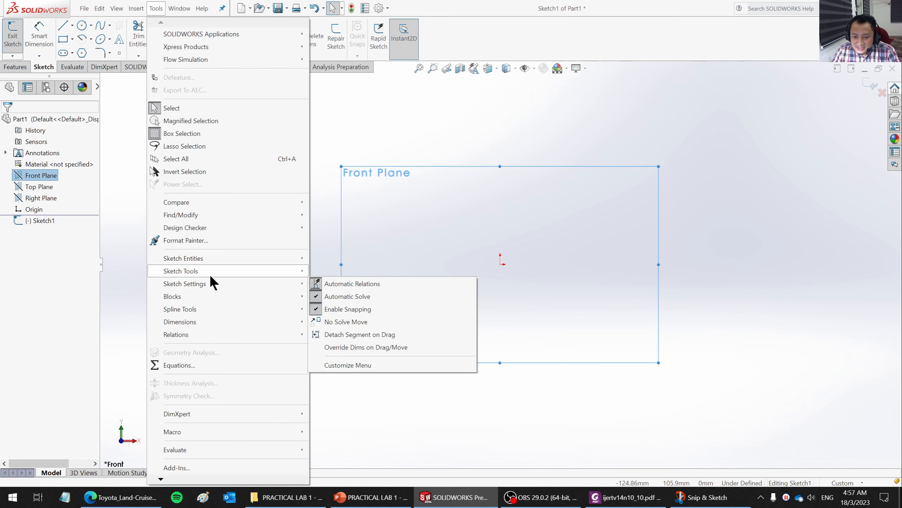
{"action": "mouse_move", "coordinate": [210, 273]}
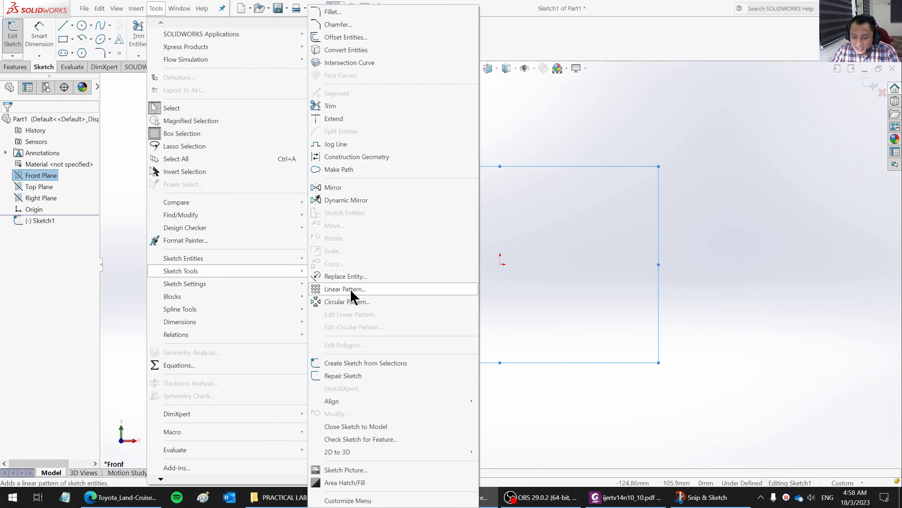
{"action": "left_click", "coordinate": [356, 469]}
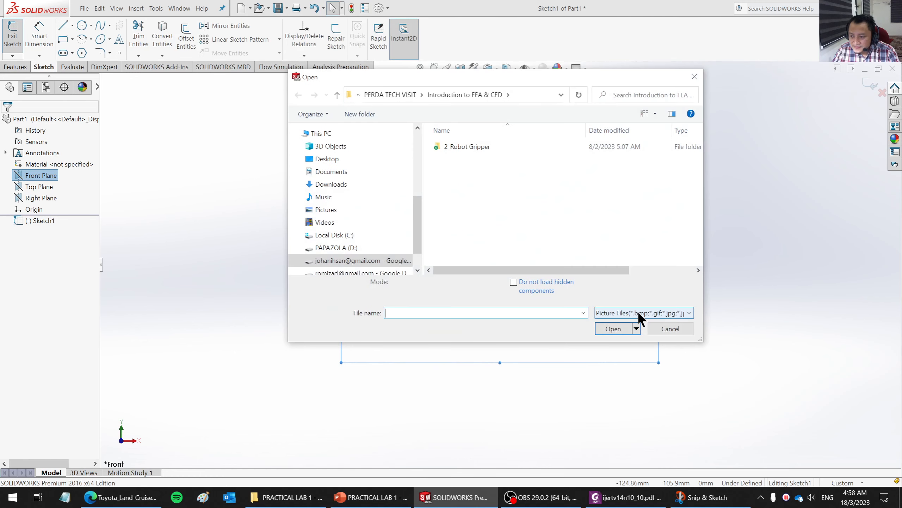
{"action": "left_click", "coordinate": [327, 159]}
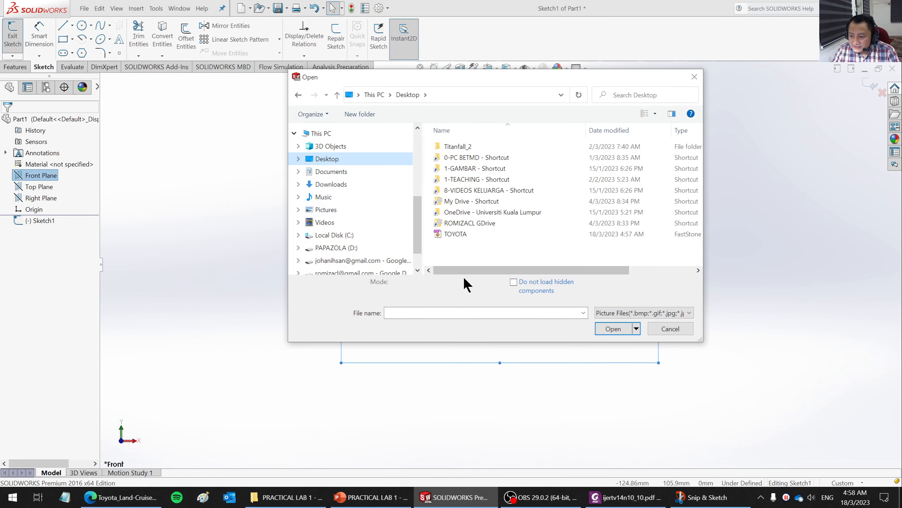
{"action": "left_click", "coordinate": [458, 235]}
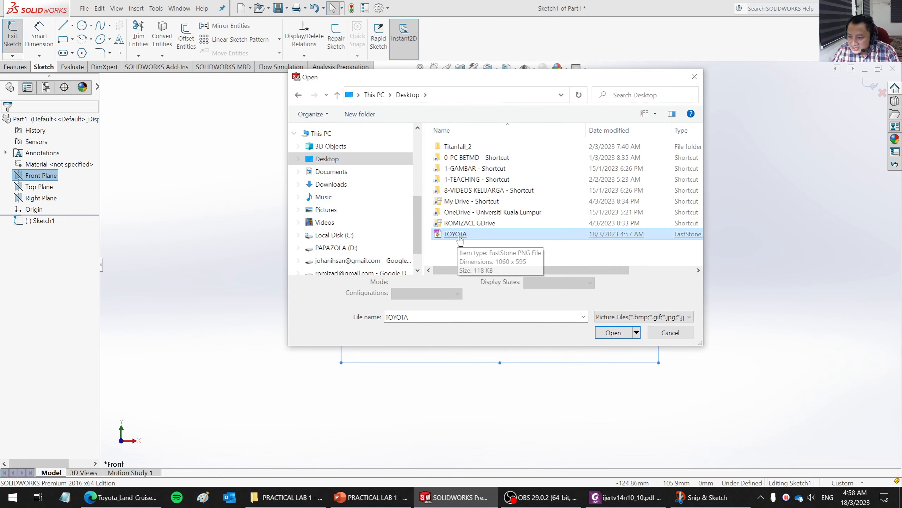
{"action": "double_click", "coordinate": [459, 235]}
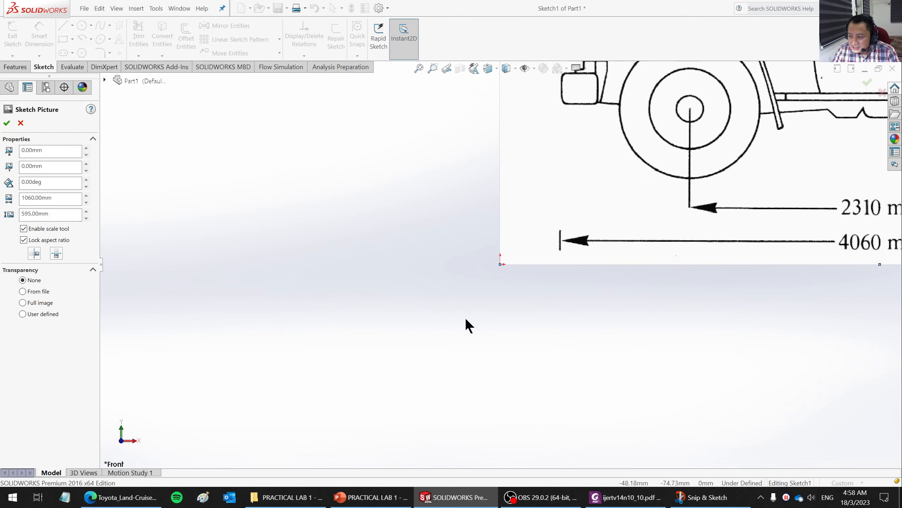
- Move the Toyota sketch picture freehand near the sketch origin, to about X -6.6 mm and Y 28.8 mm
{"action": "scroll", "coordinate": [467, 319], "scroll_direction": "up", "scroll_amount": 3}
{"action": "scroll", "coordinate": [731, 171], "scroll_direction": "down", "scroll_amount": 5}
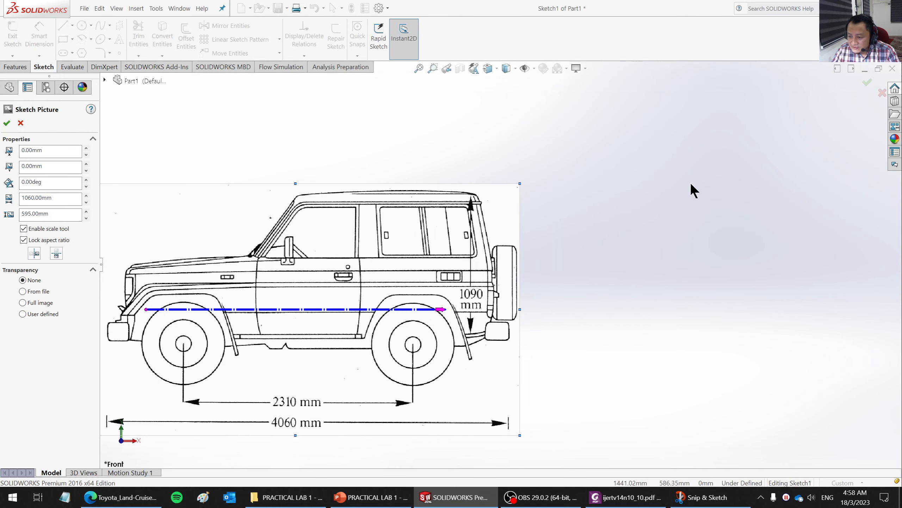
{"action": "scroll", "coordinate": [687, 185], "scroll_direction": "up", "scroll_amount": 1}
{"action": "scroll", "coordinate": [587, 249], "scroll_direction": "up", "scroll_amount": 1}
{"action": "scroll", "coordinate": [338, 368], "scroll_direction": "down", "scroll_amount": 2}
{"action": "scroll", "coordinate": [338, 368], "scroll_direction": "up", "scroll_amount": 1}
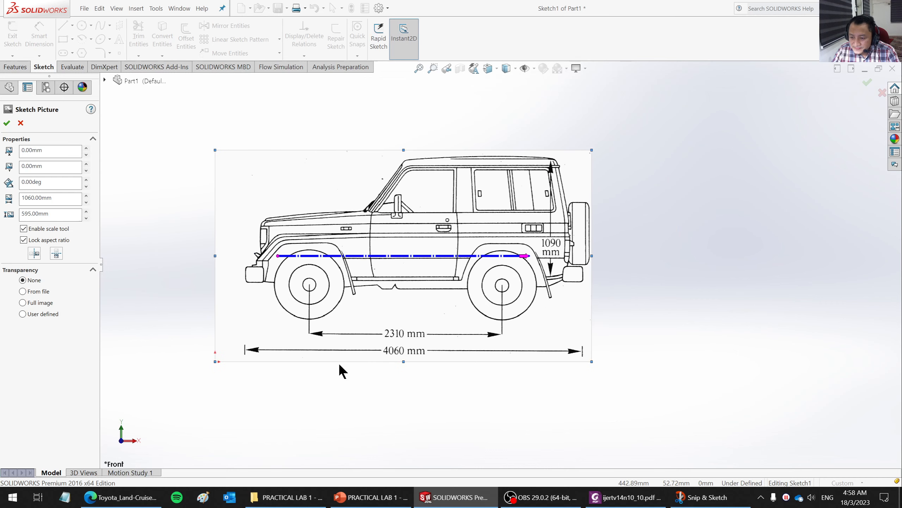
{"action": "scroll", "coordinate": [282, 268], "scroll_direction": "down", "scroll_amount": 1}
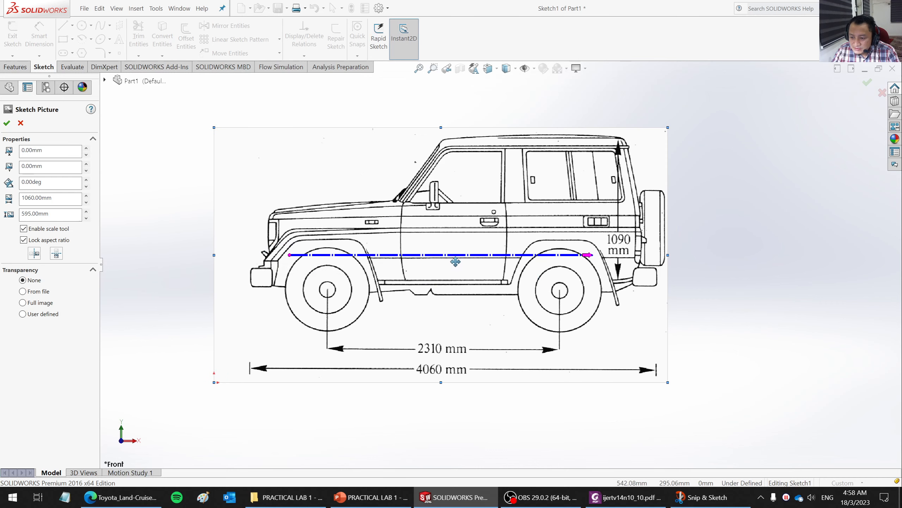
{"action": "mouse_move", "coordinate": [455, 254]}
{"action": "left_mouse_down"}
{"action": "mouse_move", "coordinate": [456, 265]}
{"action": "mouse_move", "coordinate": [448, 244]}
{"action": "left_mouse_up"}
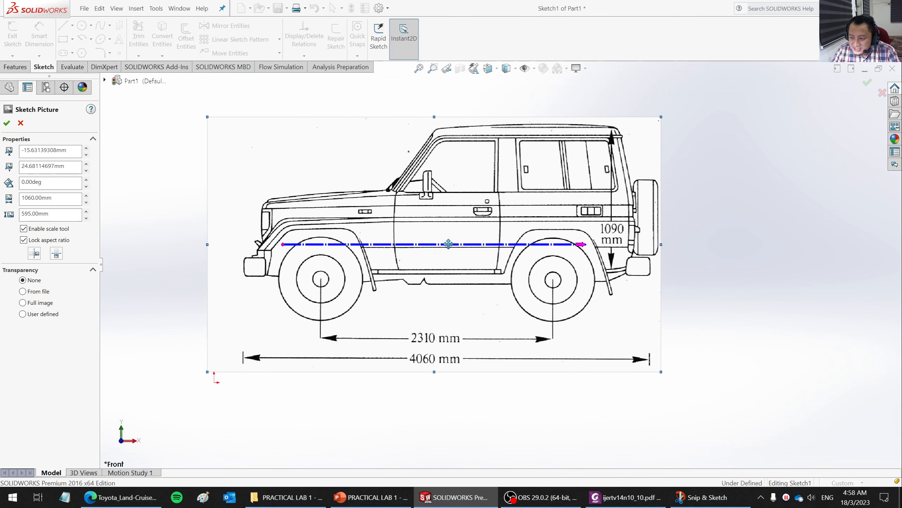
{"action": "left_click_drag", "start_coordinate": [585, 244], "coordinate": [571, 242]}
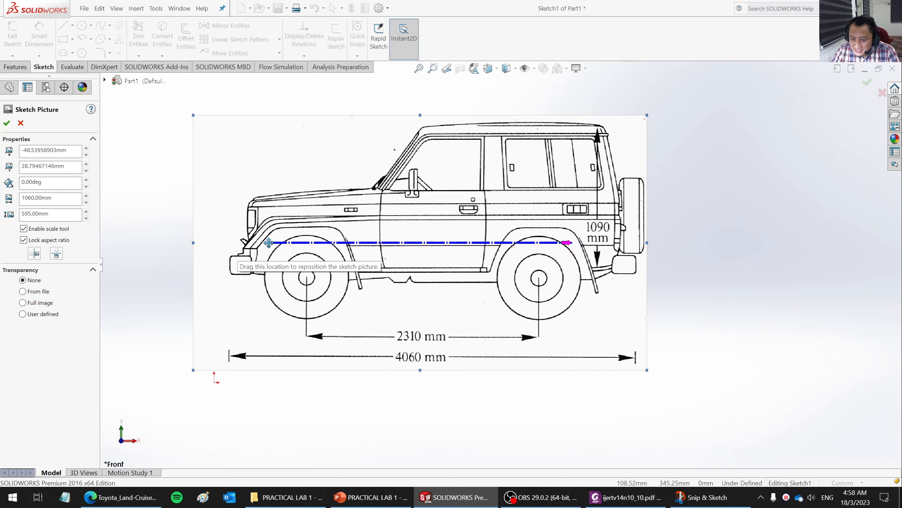
{"action": "mouse_move", "coordinate": [268, 243]}
{"action": "left_mouse_down"}
{"action": "mouse_move", "coordinate": [260, 260]}
{"action": "mouse_move", "coordinate": [306, 231]}
{"action": "mouse_move", "coordinate": [280, 254]}
{"action": "mouse_move", "coordinate": [282, 245]}
{"action": "left_mouse_up"}
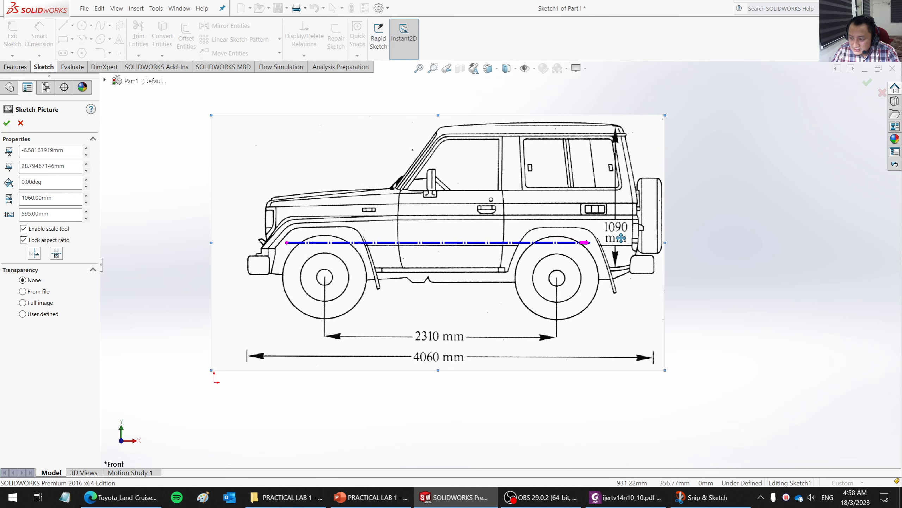
- Reposition the Toyota sketch picture freehand beside the sketch origin, to about X 15.1 mm and Y -26.8 mm
{"action": "mouse_move", "coordinate": [591, 242]}
{"action": "left_mouse_down"}
{"action": "mouse_move", "coordinate": [603, 222]}
{"action": "mouse_move", "coordinate": [589, 248]}
{"action": "left_mouse_up"}
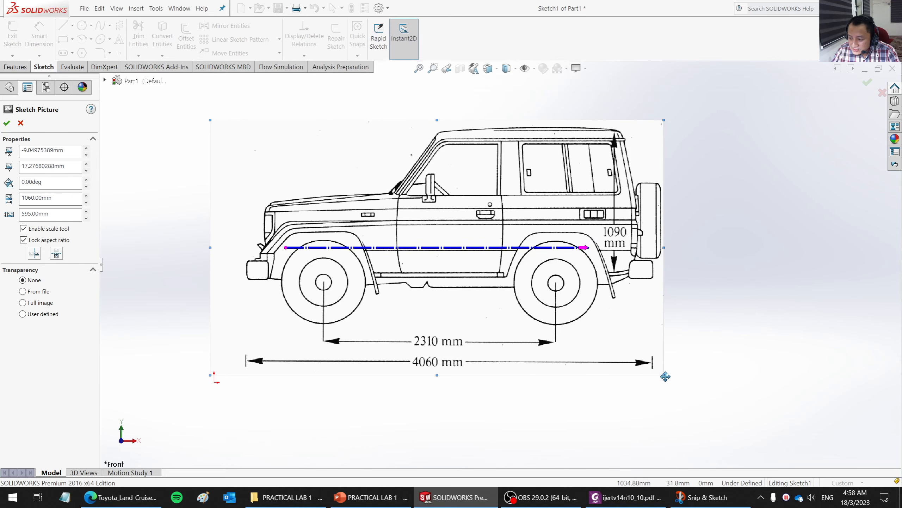
{"action": "mouse_move", "coordinate": [663, 375]}
{"action": "left_mouse_down"}
{"action": "mouse_move", "coordinate": [593, 324]}
{"action": "mouse_move", "coordinate": [620, 347]}
{"action": "left_mouse_up"}
{"action": "scroll", "coordinate": [480, 285], "scroll_direction": "down", "scroll_amount": 2}
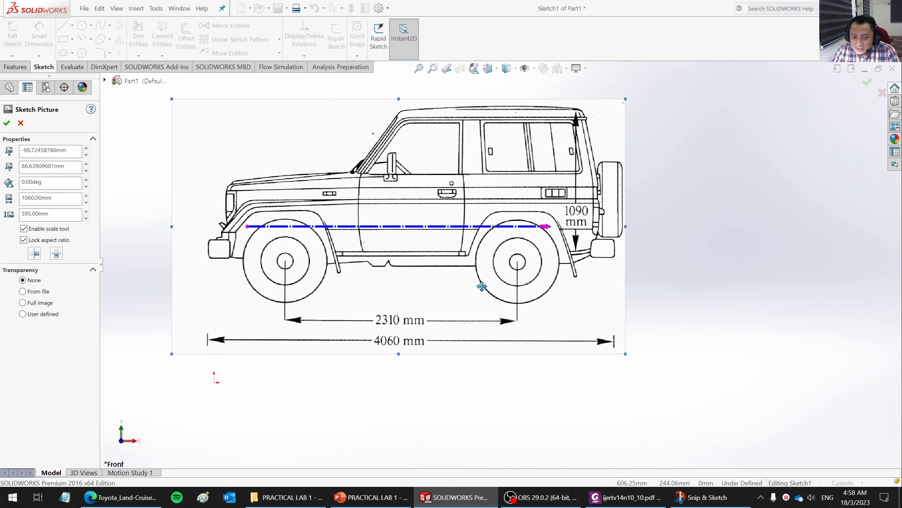
{"action": "scroll", "coordinate": [474, 260], "scroll_direction": "down", "scroll_amount": 1}
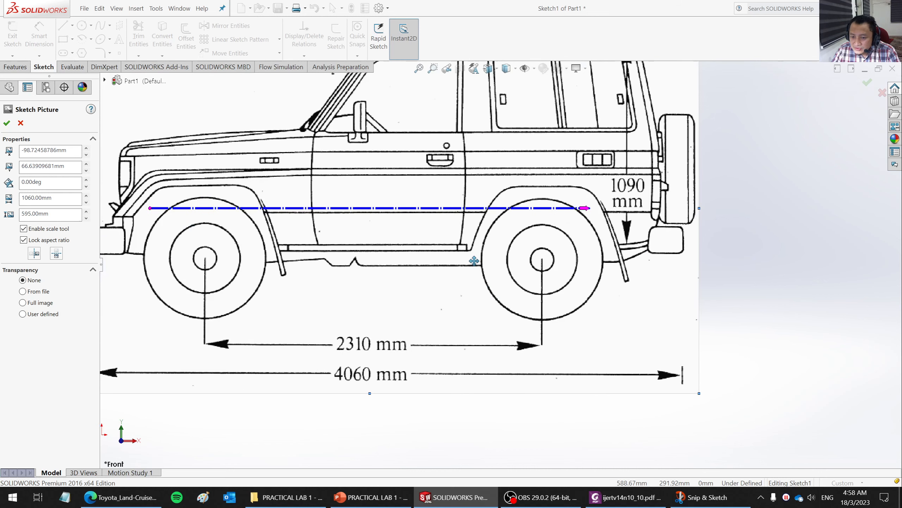
{"action": "scroll", "coordinate": [475, 261], "scroll_direction": "down", "scroll_amount": 1}
{"action": "scroll", "coordinate": [474, 260], "scroll_direction": "up", "scroll_amount": 3}
{"action": "mouse_move", "coordinate": [565, 227]}
{"action": "left_mouse_down"}
{"action": "mouse_move", "coordinate": [559, 218]}
{"action": "mouse_move", "coordinate": [582, 211]}
{"action": "mouse_move", "coordinate": [606, 260]}
{"action": "left_mouse_up"}
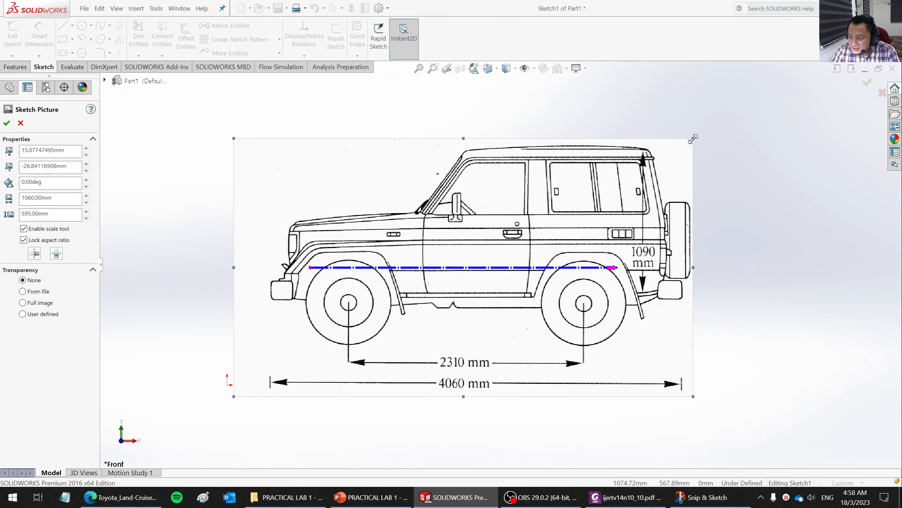
- Shrink the Toyota sketch picture to about 598 mm wide by 336 mm high and shift it away from the origin
{"action": "mouse_move", "coordinate": [693, 138]}
{"action": "left_mouse_down"}
{"action": "mouse_move", "coordinate": [594, 193]}
{"action": "mouse_move", "coordinate": [705, 106]}
{"action": "mouse_move", "coordinate": [583, 172]}
{"action": "mouse_move", "coordinate": [565, 191]}
{"action": "left_mouse_up"}
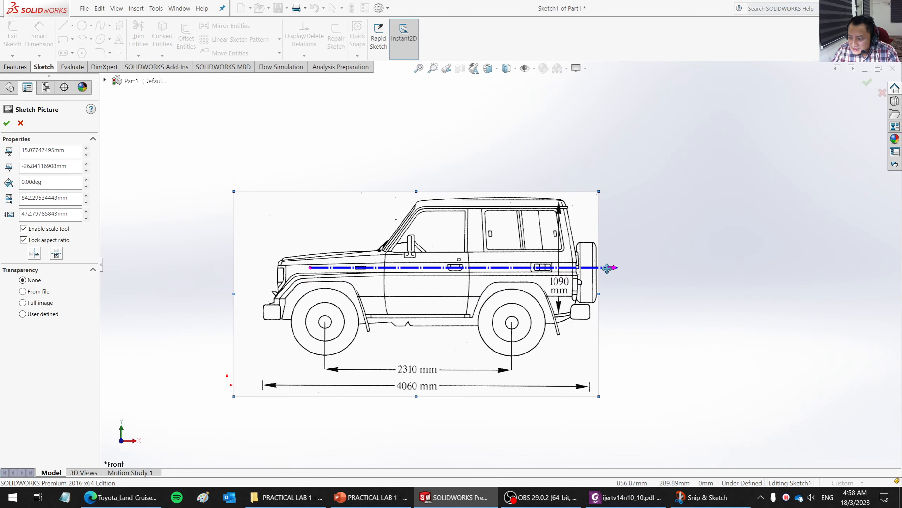
{"action": "left_click_drag", "start_coordinate": [611, 268], "coordinate": [716, 308]}
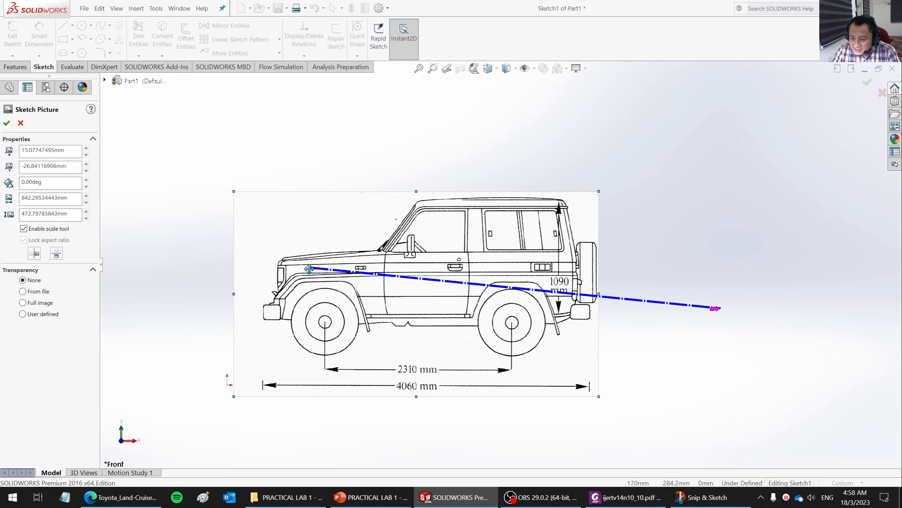
{"action": "left_click_drag", "start_coordinate": [311, 267], "coordinate": [356, 235]}
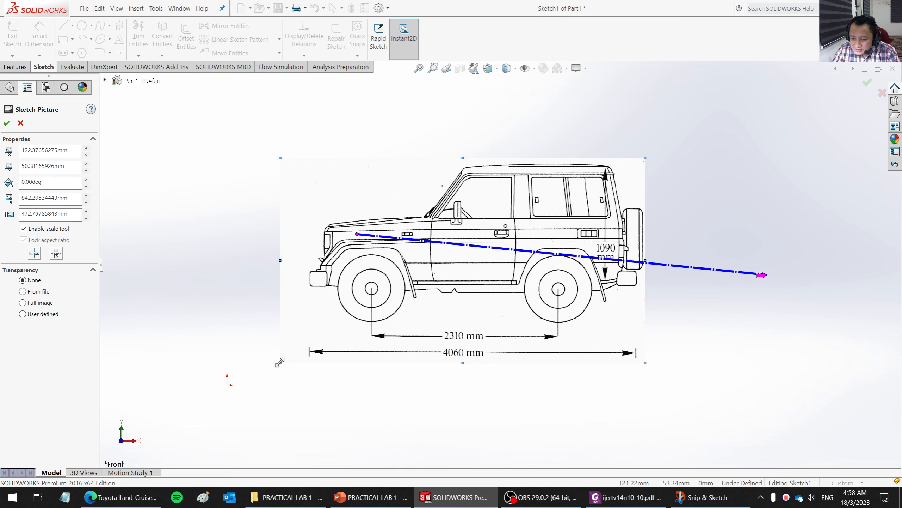
{"action": "left_click_drag", "start_coordinate": [279, 362], "coordinate": [387, 304]}
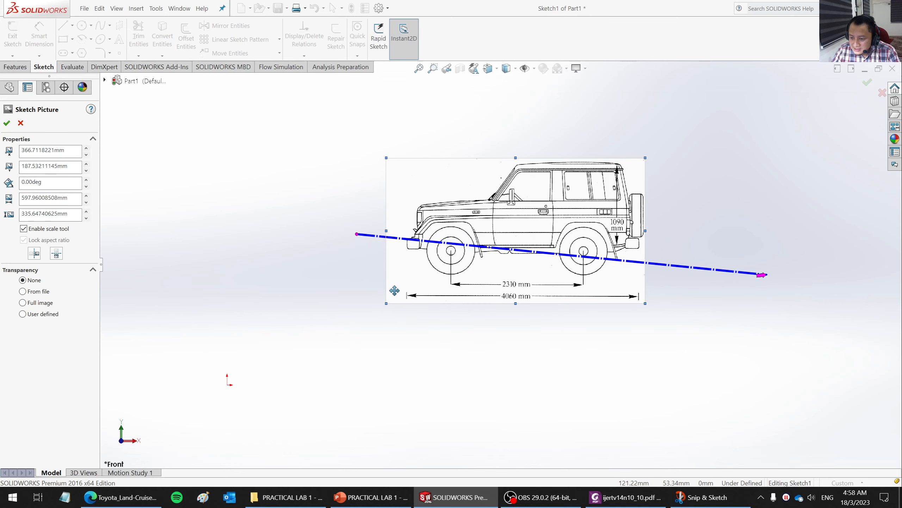
- Lay the picture's scale line horizontally below the vehicle, about 960 mm long, and cancel the length entry
{"action": "left_click_drag", "start_coordinate": [356, 235], "coordinate": [328, 339]}
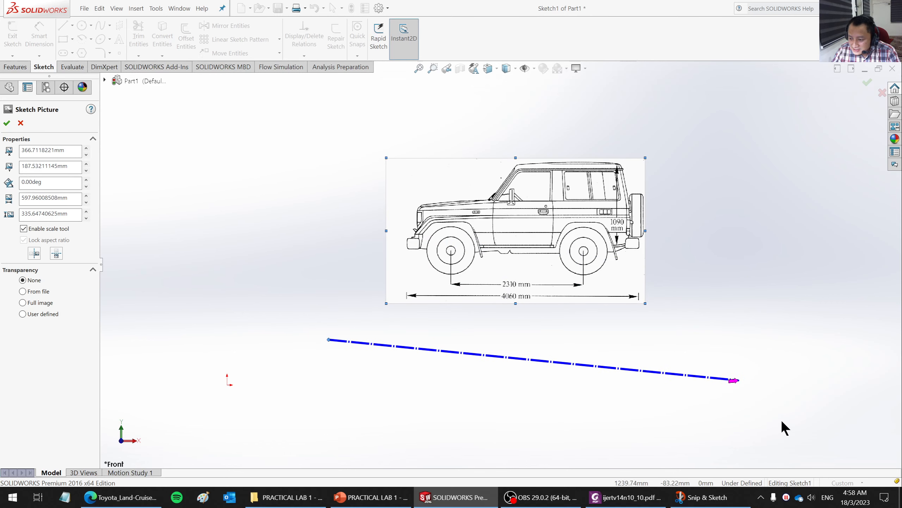
{"action": "left_click_drag", "start_coordinate": [734, 378], "coordinate": [742, 338]}
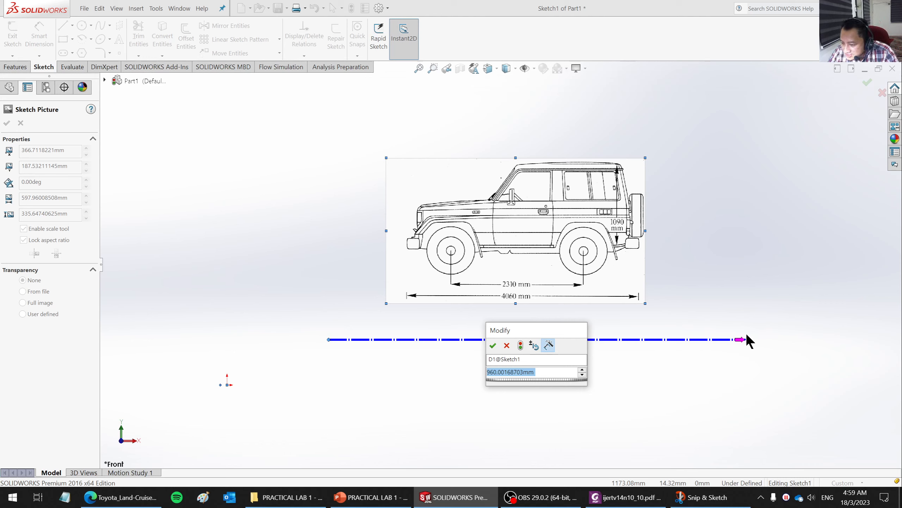
{"action": "left_click", "coordinate": [507, 346]}
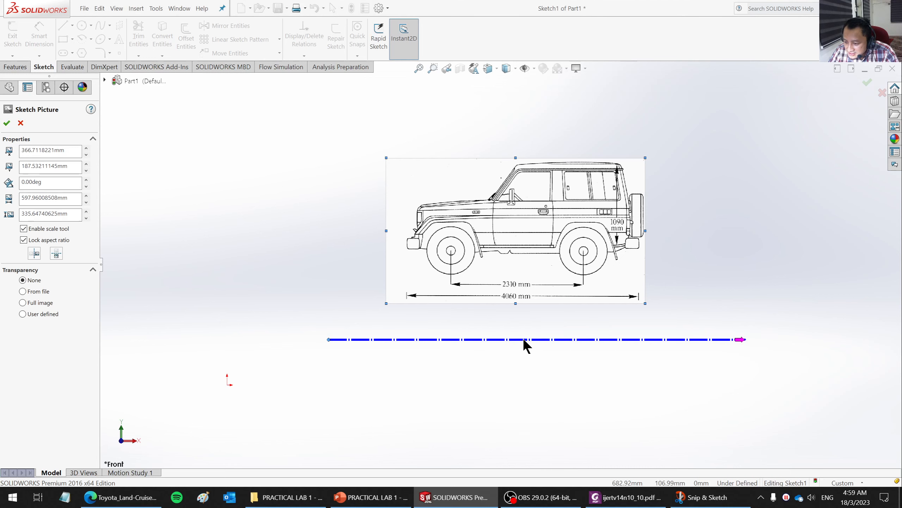
- Match the scale line's ends to the 4060 mm overall-length arrows, set its length to 4060 mm and accept the sketch picture
{"action": "left_click_drag", "start_coordinate": [330, 340], "coordinate": [408, 300]}
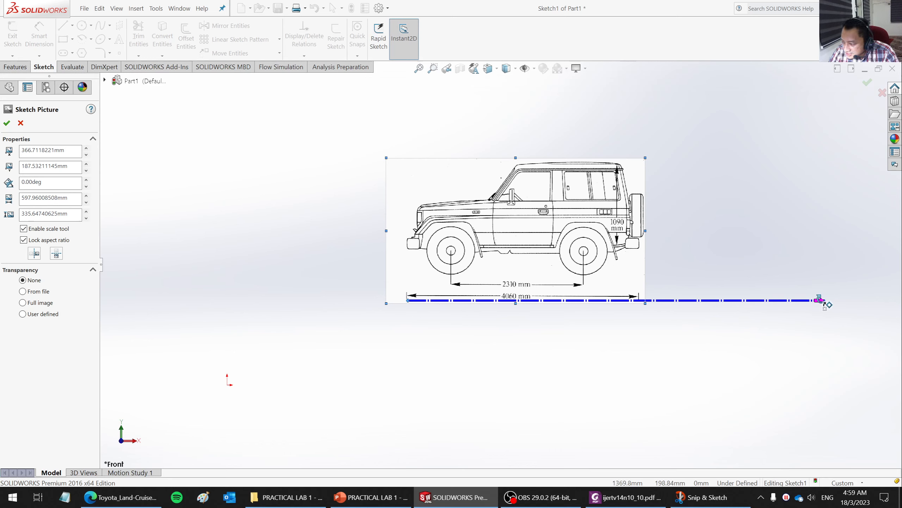
{"action": "left_click_drag", "start_coordinate": [819, 301], "coordinate": [637, 301]}
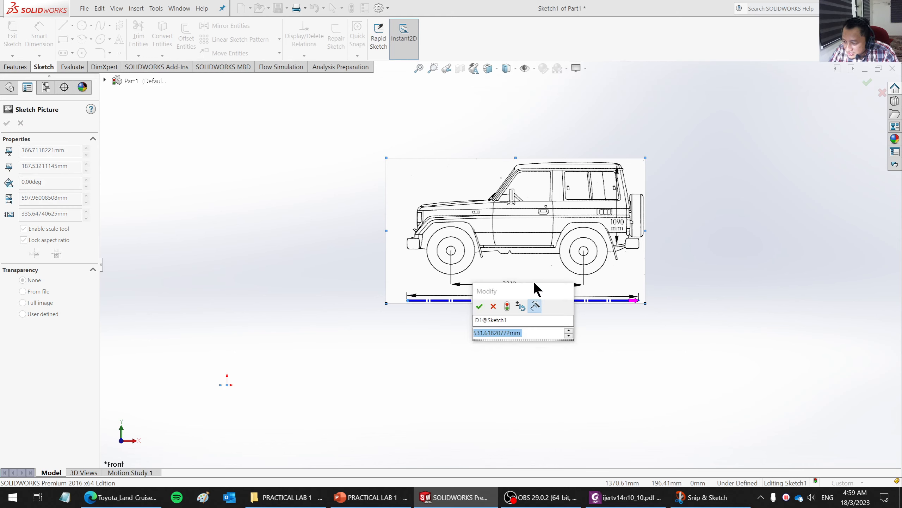
{"action": "left_click_drag", "start_coordinate": [532, 290], "coordinate": [527, 330]}
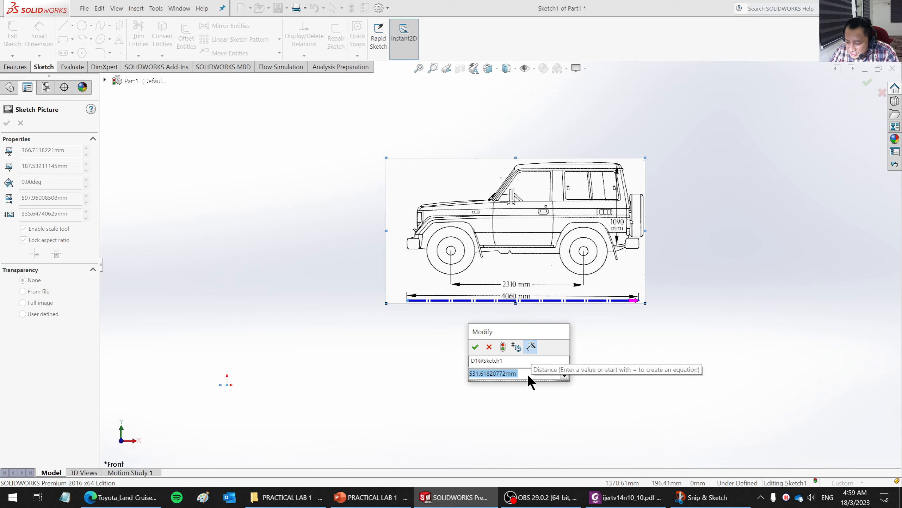
{"action": "type", "text": "4060"}
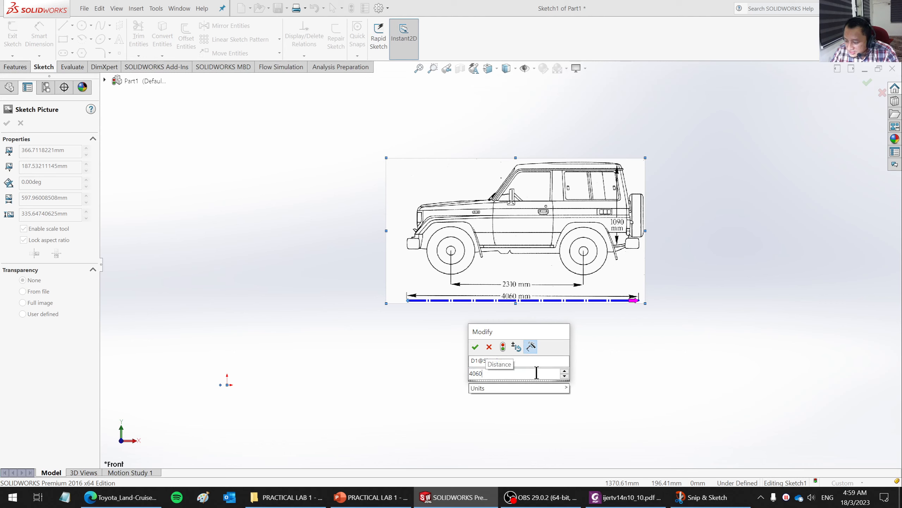
{"action": "key", "text": "Return"}
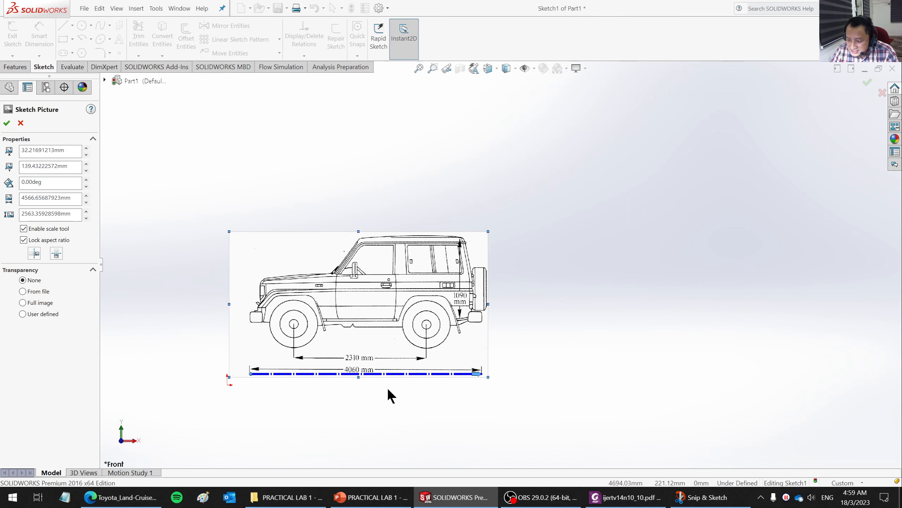
{"action": "scroll", "coordinate": [326, 387], "scroll_direction": "down", "scroll_amount": 5}
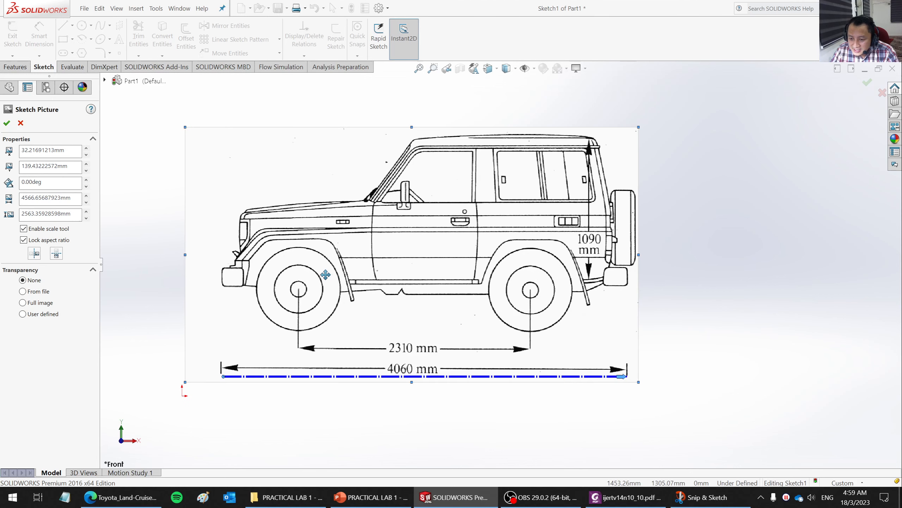
{"action": "scroll", "coordinate": [322, 272], "scroll_direction": "up", "scroll_amount": 1}
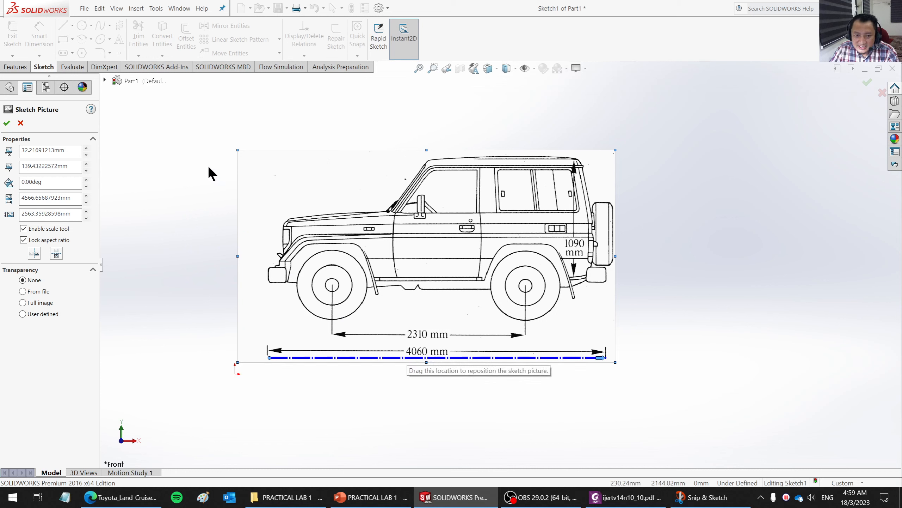
{"action": "left_click", "coordinate": [6, 124]}
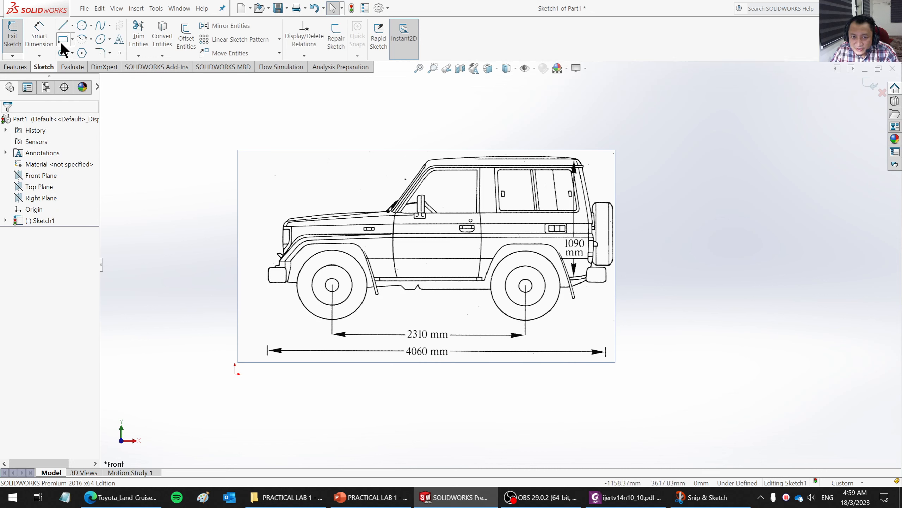
- Sketch a horizontal check line about 4089 mm long below the picture, spanning the 4060 mm overall-length arrows
{"action": "left_click", "coordinate": [63, 25]}
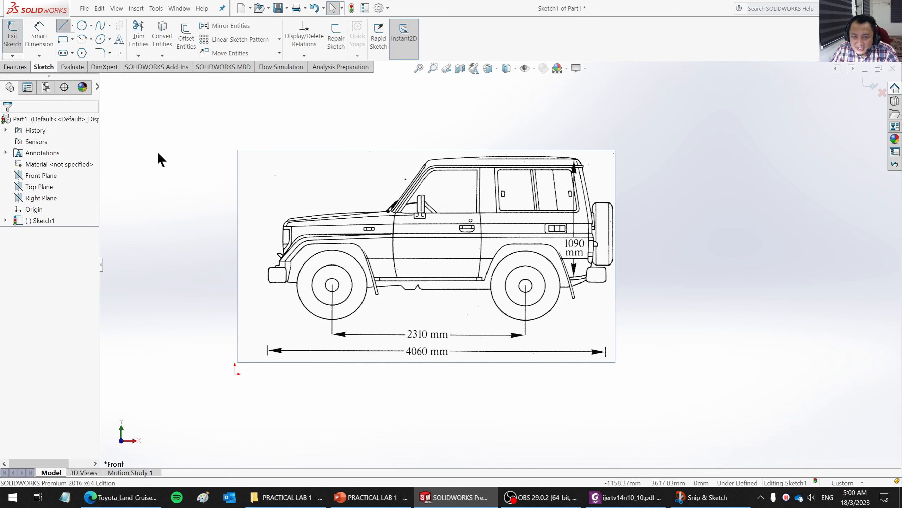
{"action": "left_click", "coordinate": [268, 380]}
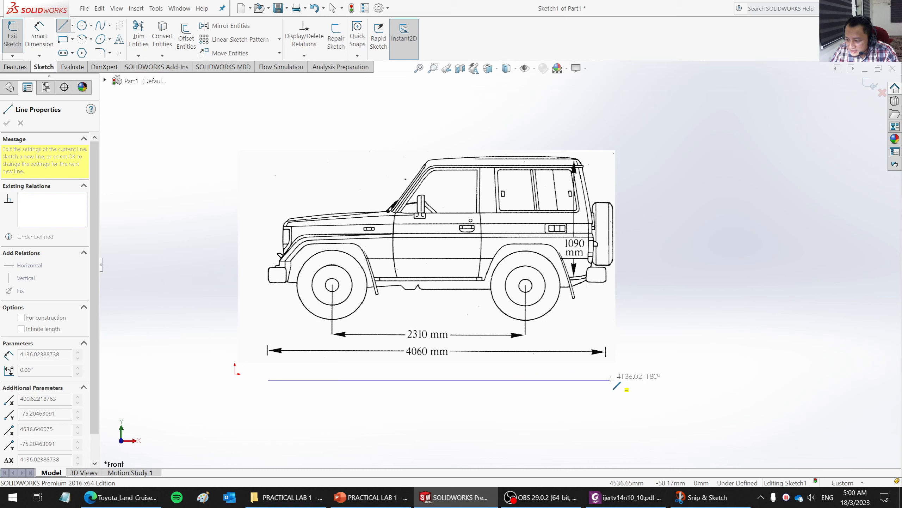
{"action": "double_click", "coordinate": [605, 379]}
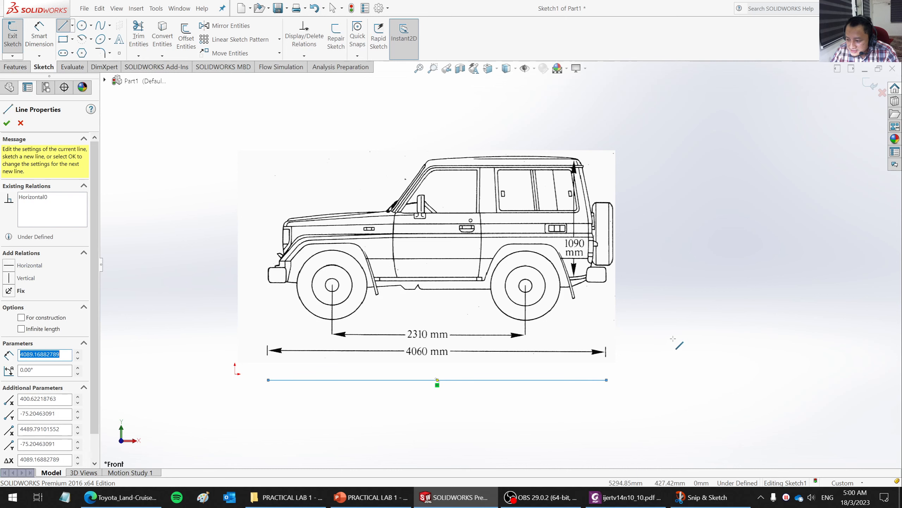
{"action": "left_click", "coordinate": [7, 122]}
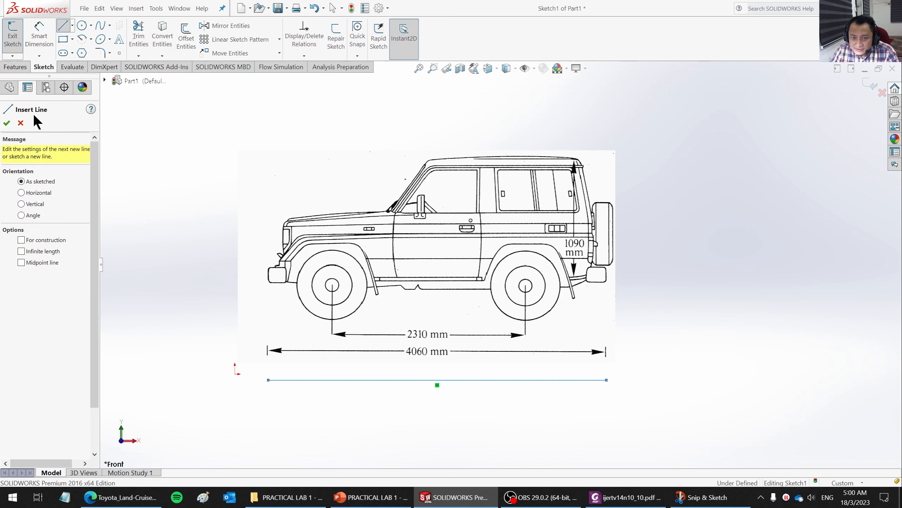
- Dimension the length of the horizontal check line, placing the dimension below it
{"action": "left_click", "coordinate": [39, 35]}
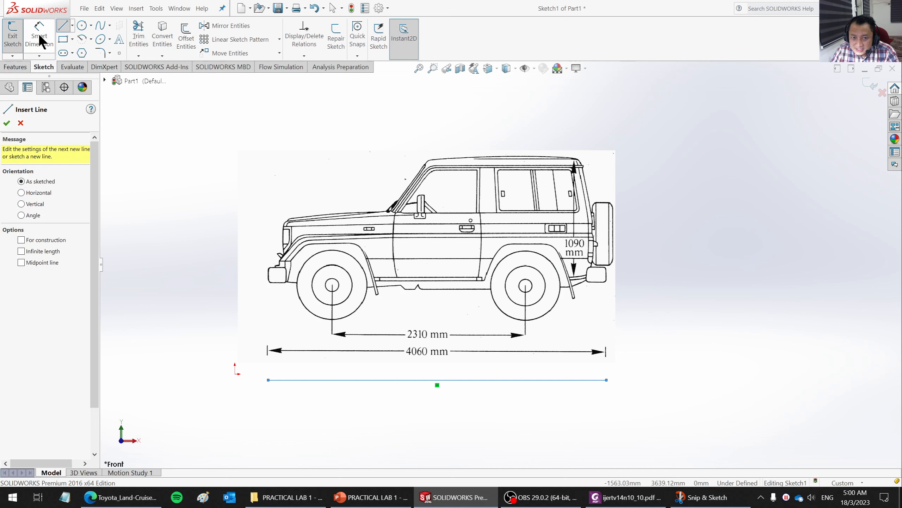
{"action": "left_click", "coordinate": [418, 380]}
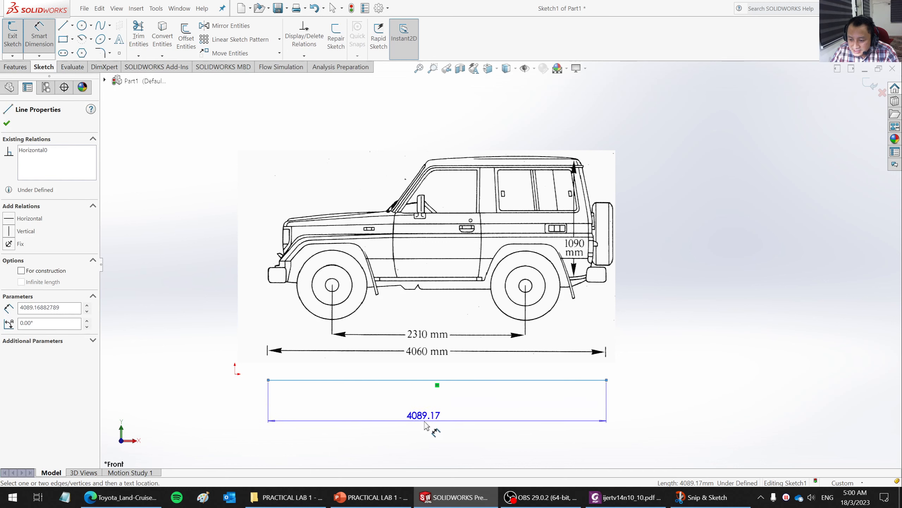
{"action": "left_click", "coordinate": [427, 424]}
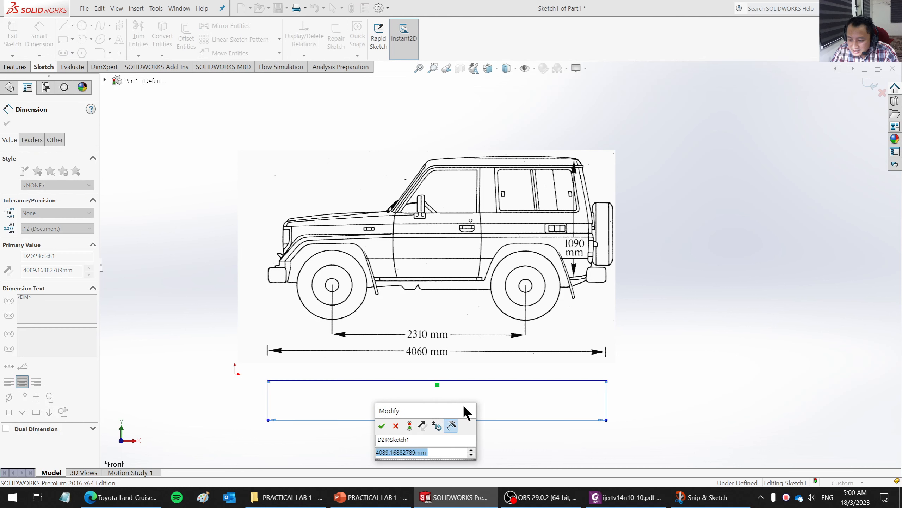
{"action": "key", "text": "Return"}
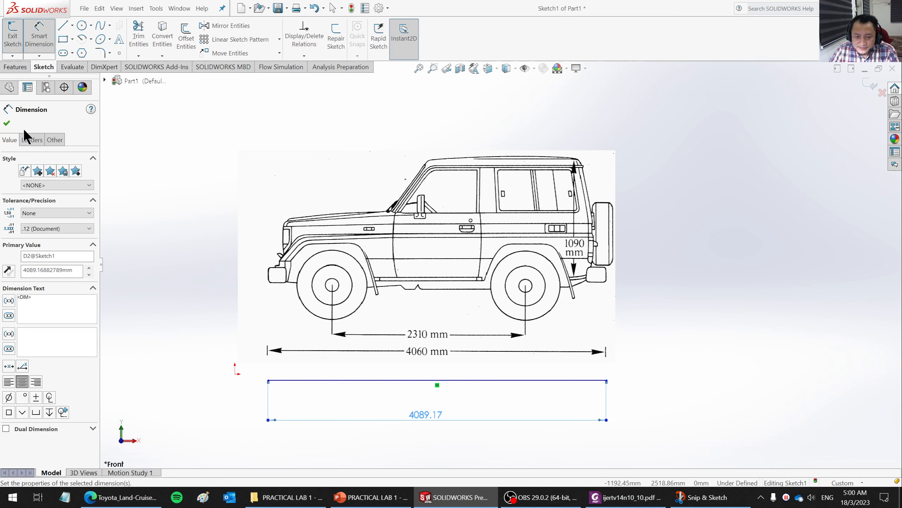
{"action": "left_click", "coordinate": [7, 124]}
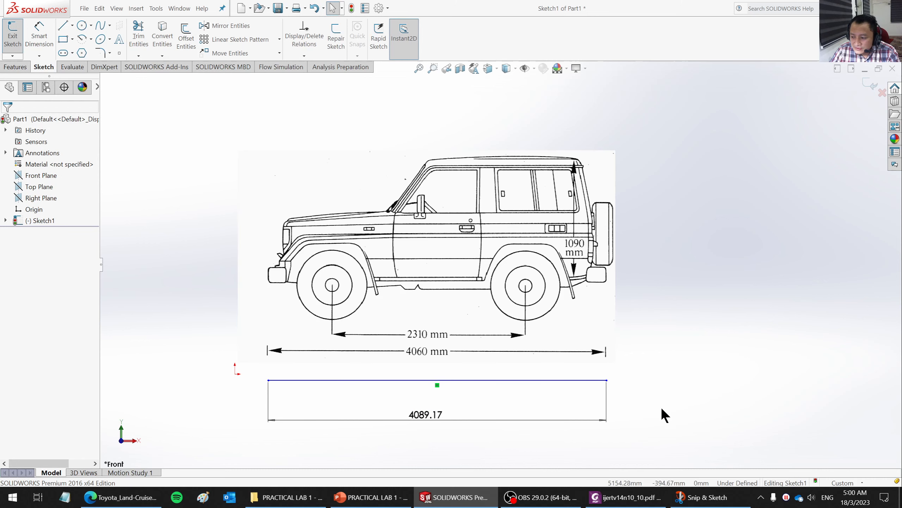
- Delete the check line with its dimension and exit the sketch
{"action": "left_click_drag", "start_coordinate": [659, 448], "coordinate": [230, 367]}
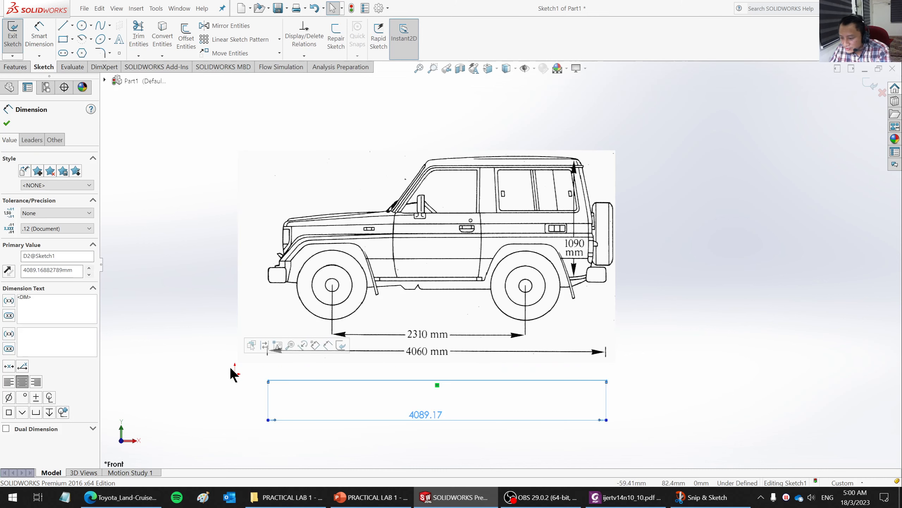
{"action": "key", "text": "Delete"}
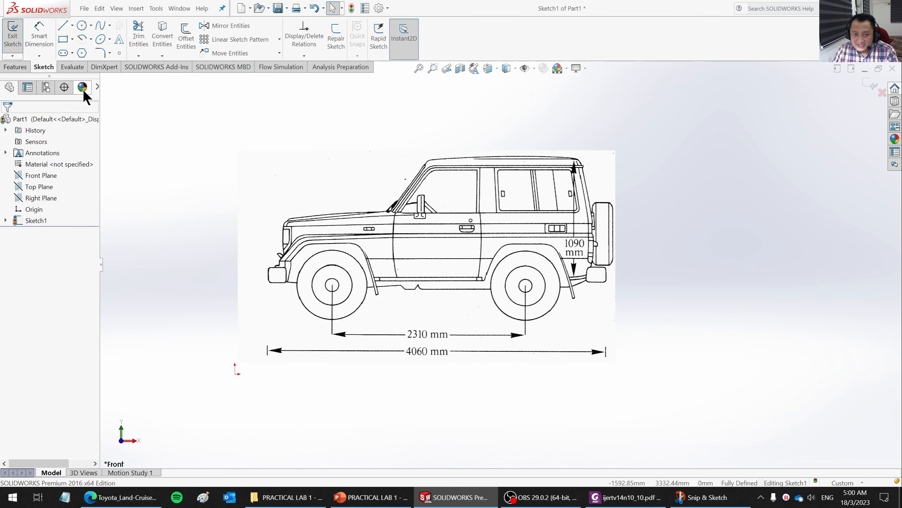
{"action": "left_click", "coordinate": [11, 45]}
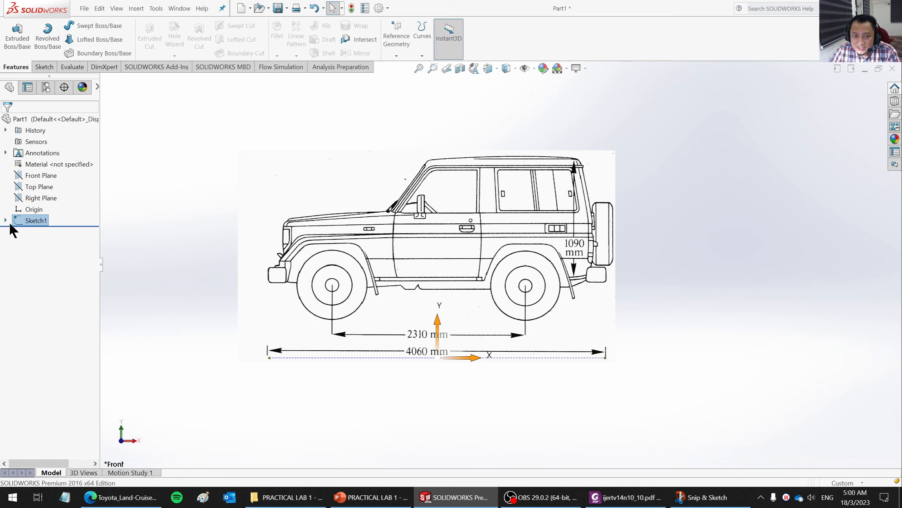
- Edit Sketch1 and trace the vehicle's front, underside and rear with connected lines about 792, 3693 and 1525 mm long
{"action": "right_click", "coordinate": [33, 219]}
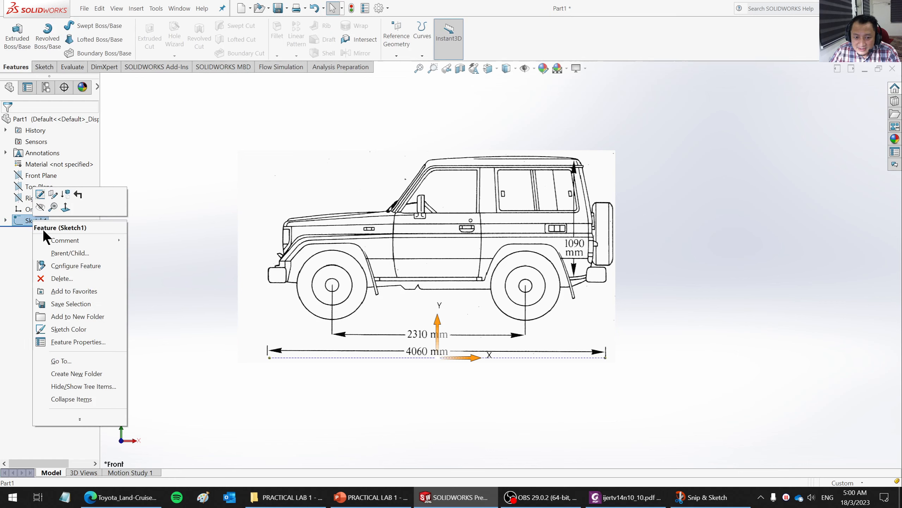
{"action": "left_click", "coordinate": [41, 197]}
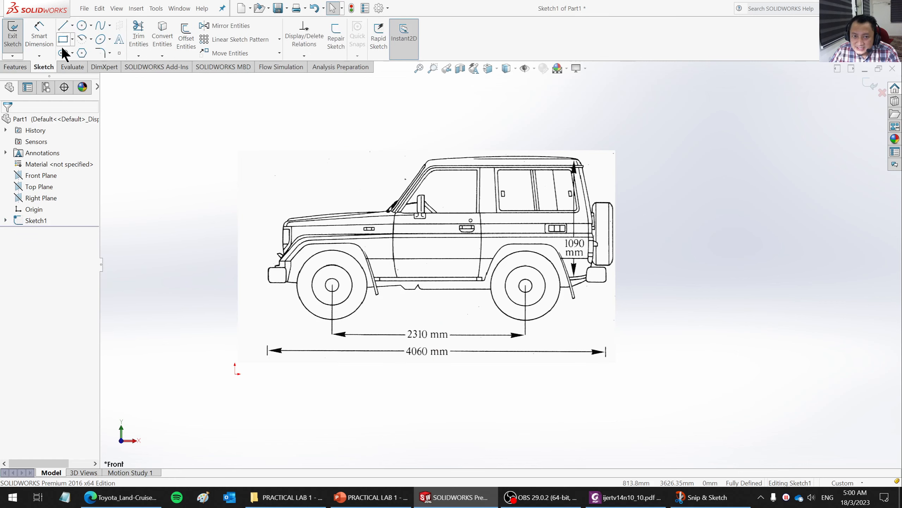
{"action": "left_click", "coordinate": [62, 24]}
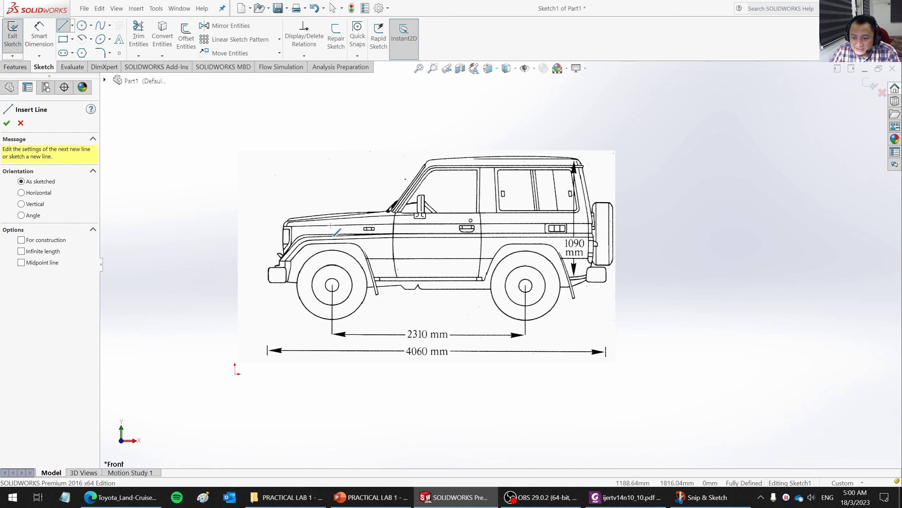
{"action": "left_click", "coordinate": [284, 218]}
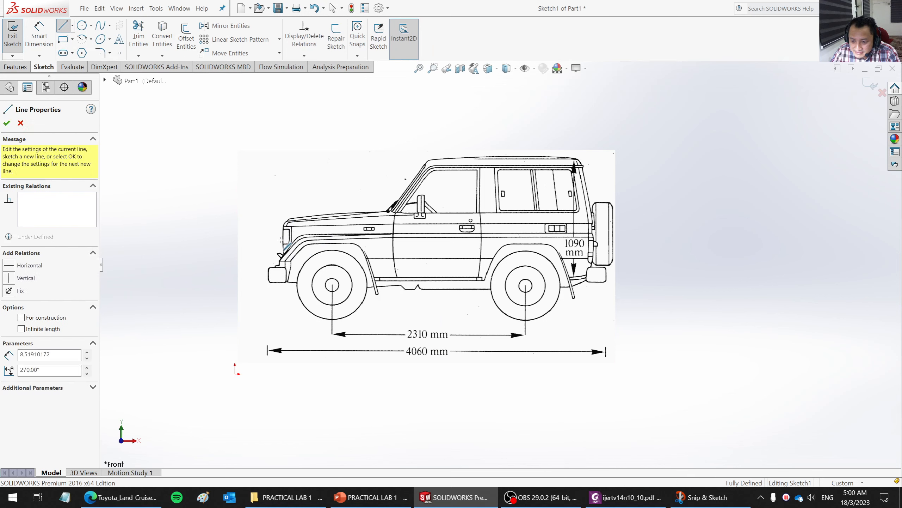
{"action": "left_click", "coordinate": [284, 283]}
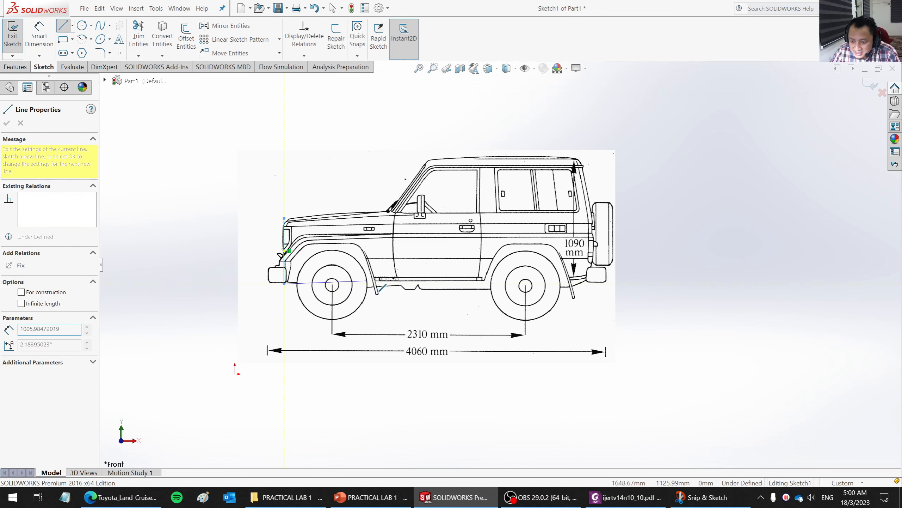
{"action": "left_click", "coordinate": [589, 284]}
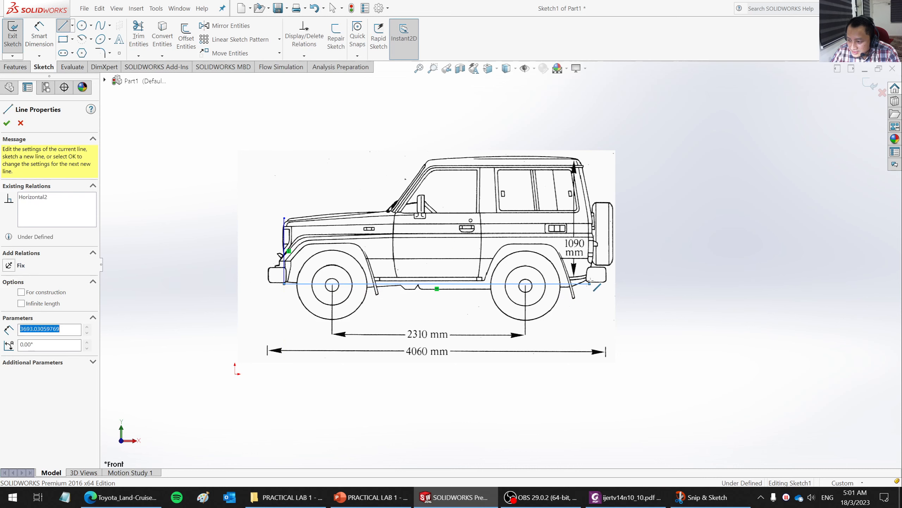
{"action": "left_click", "coordinate": [590, 157]}
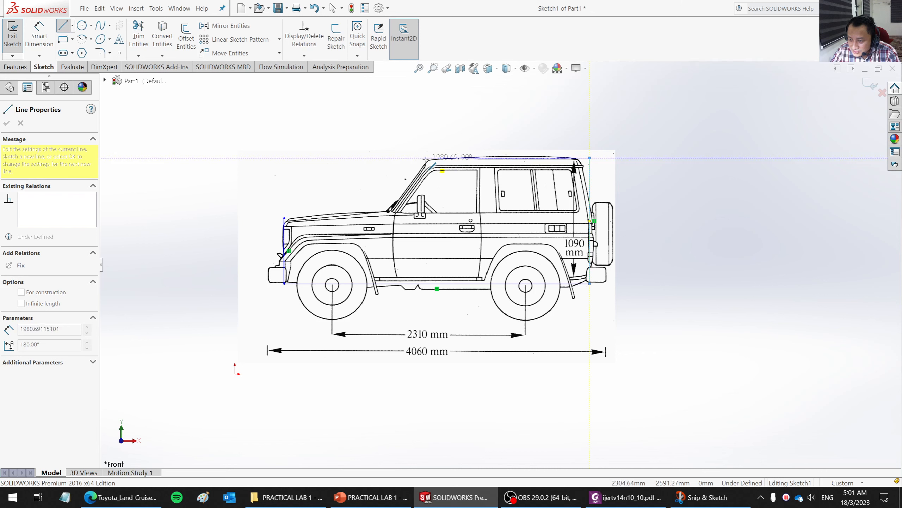
- Close the body outline with a roof line about 1981 mm long, a sloped windshield line and a bonnet line about 1293 mm long, then exit the sketch
{"action": "left_click", "coordinate": [425, 158]}
{"action": "left_click", "coordinate": [391, 211]}
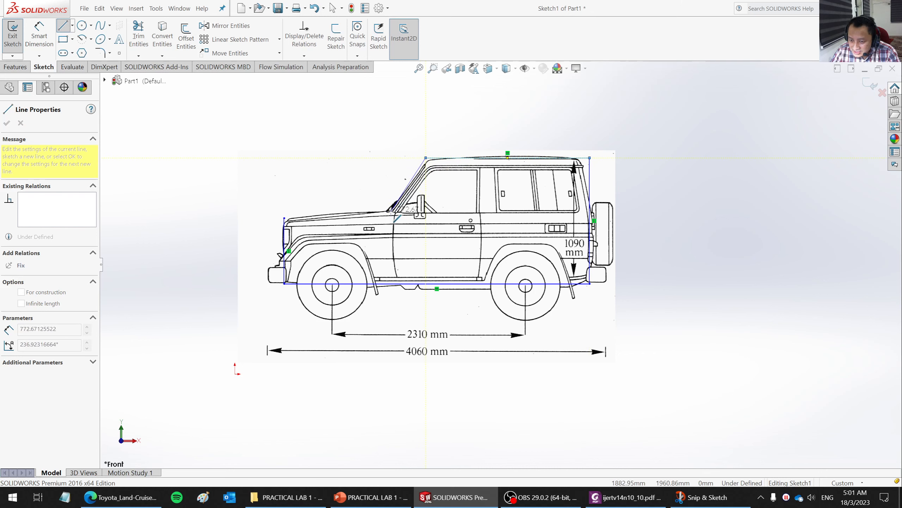
{"action": "left_click", "coordinate": [284, 217]}
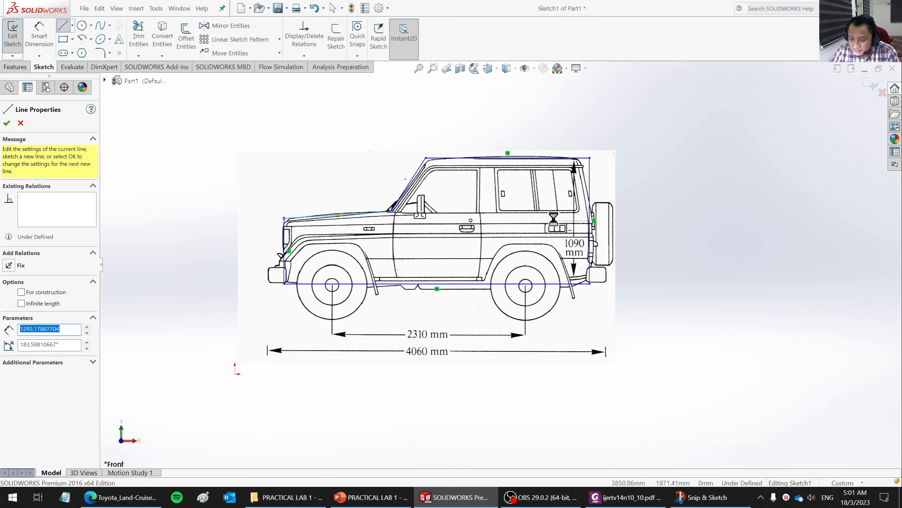
{"action": "key", "text": "Escape"}
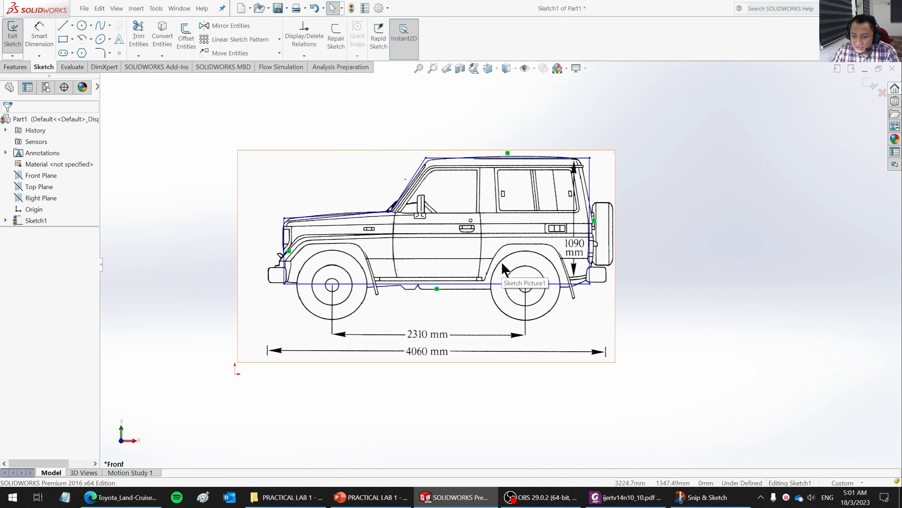
{"action": "left_click", "coordinate": [12, 45]}
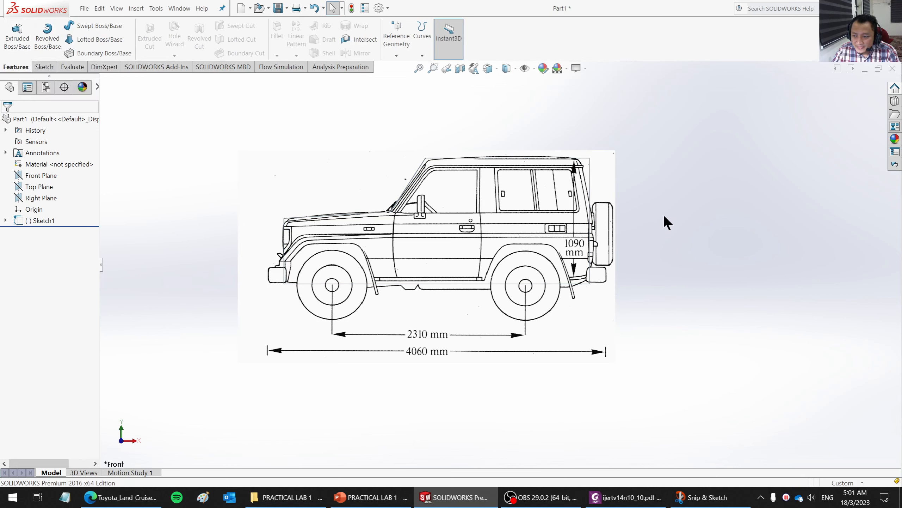
- Extrude the closed body outline to a blind depth of 1690 mm, after checking the overall vehicle width on the blueprint in the browser
{"action": "left_click", "coordinate": [41, 221]}
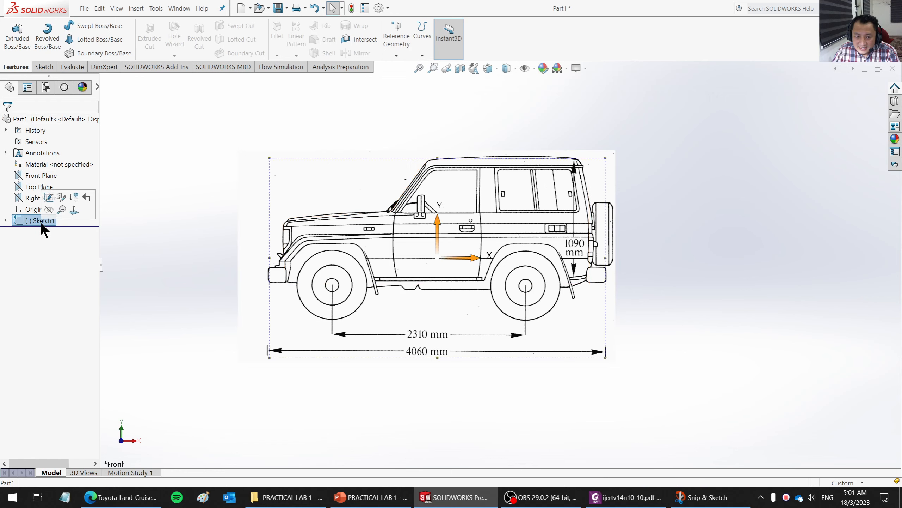
{"action": "left_click", "coordinate": [16, 37]}
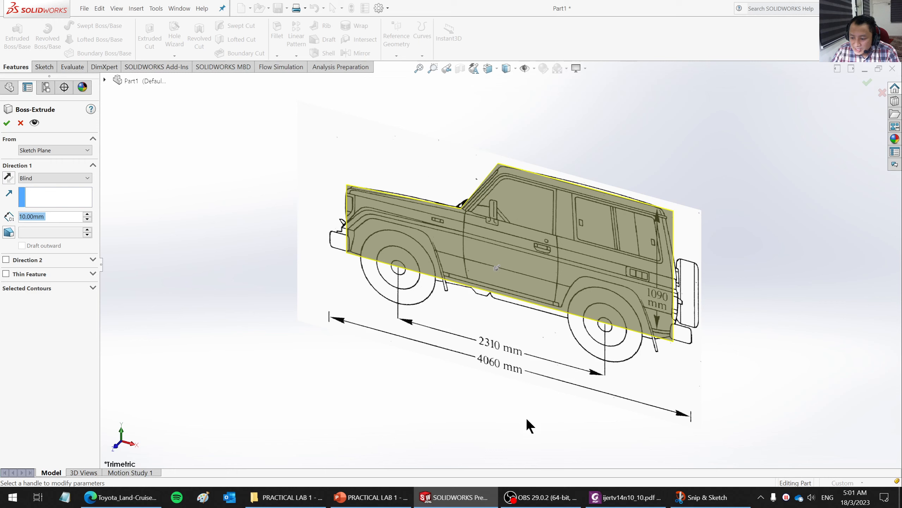
{"action": "left_click", "coordinate": [121, 497]}
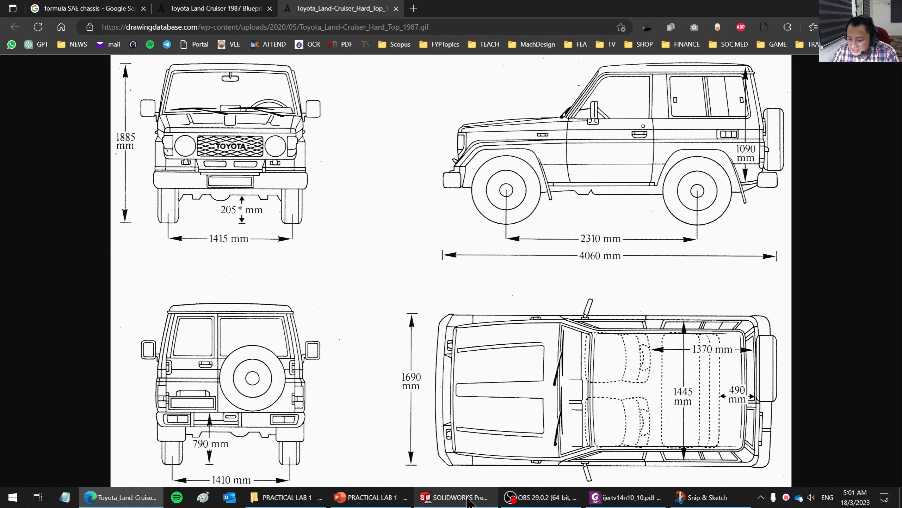
{"action": "left_click", "coordinate": [465, 500]}
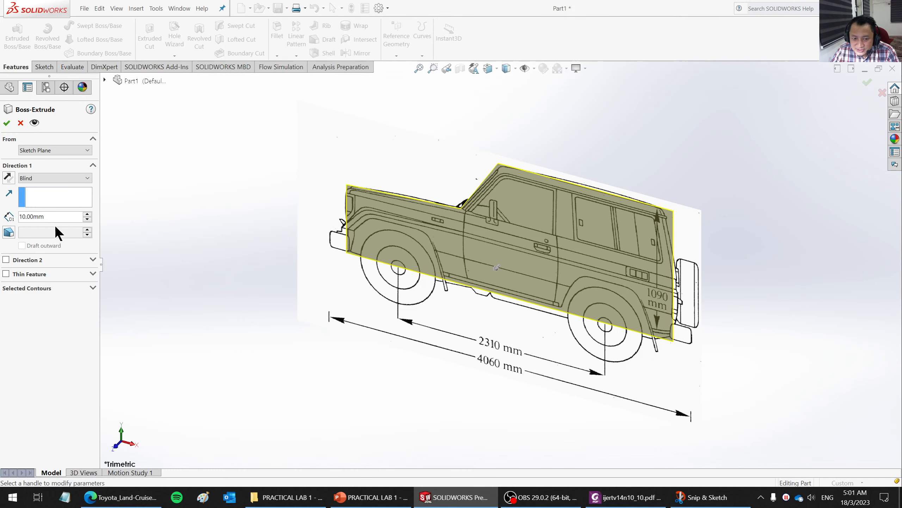
{"action": "left_click_drag", "start_coordinate": [57, 216], "coordinate": [14, 220]}
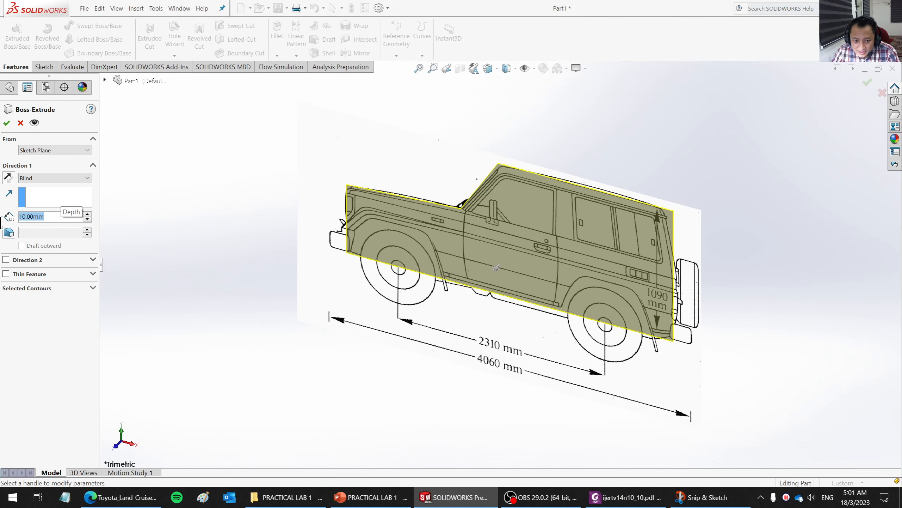
{"action": "type", "text": "1690"}
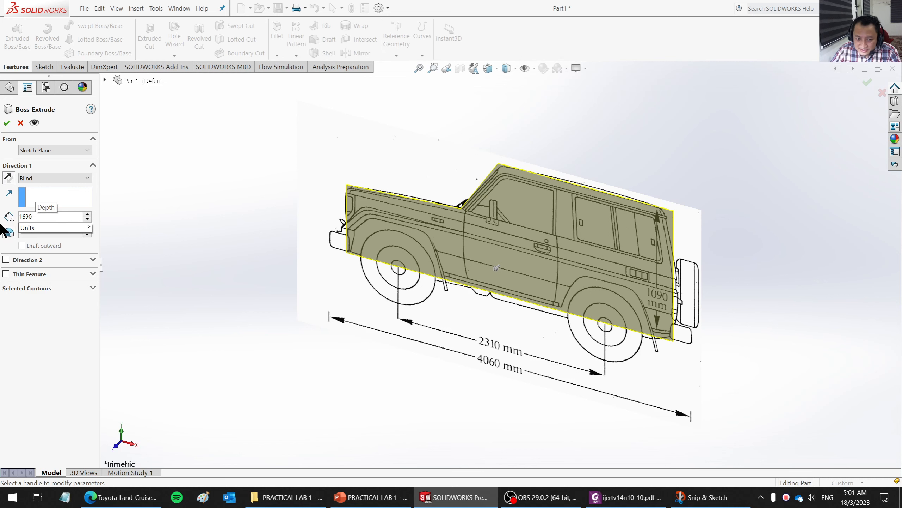
{"action": "key", "text": "Return"}
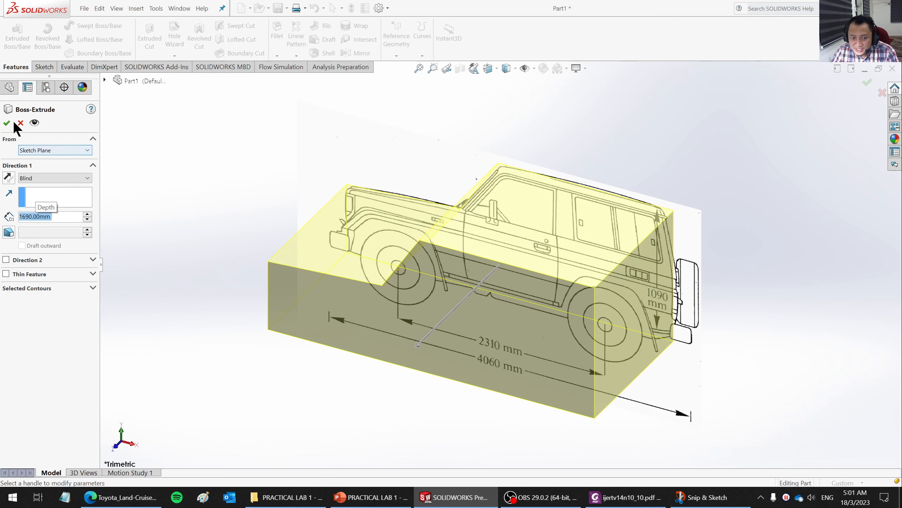
{"action": "key", "text": "Return"}
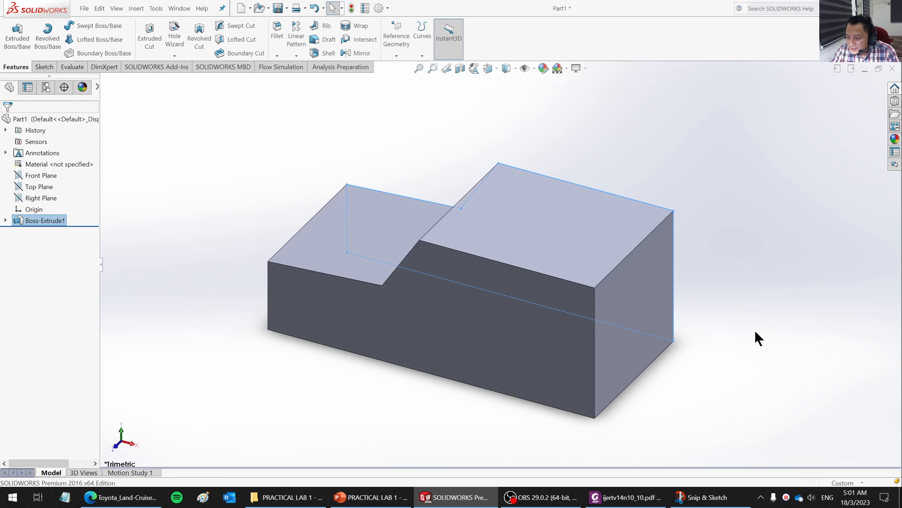
- Set the document's unit system to MMGS (millimeter, gram, second) and check that it is selected
{"action": "middle_click_drag", "start_coordinate": [604, 386], "coordinate": [607, 359]}
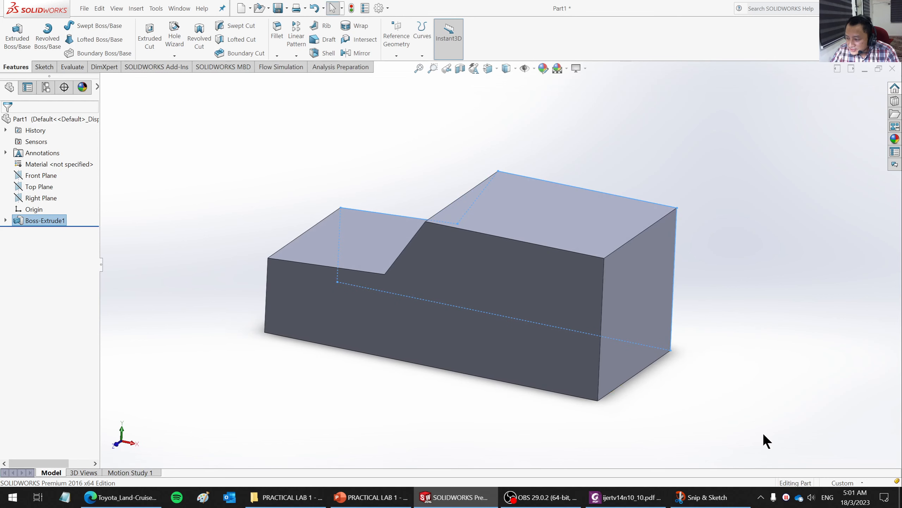
{"action": "left_click", "coordinate": [844, 483]}
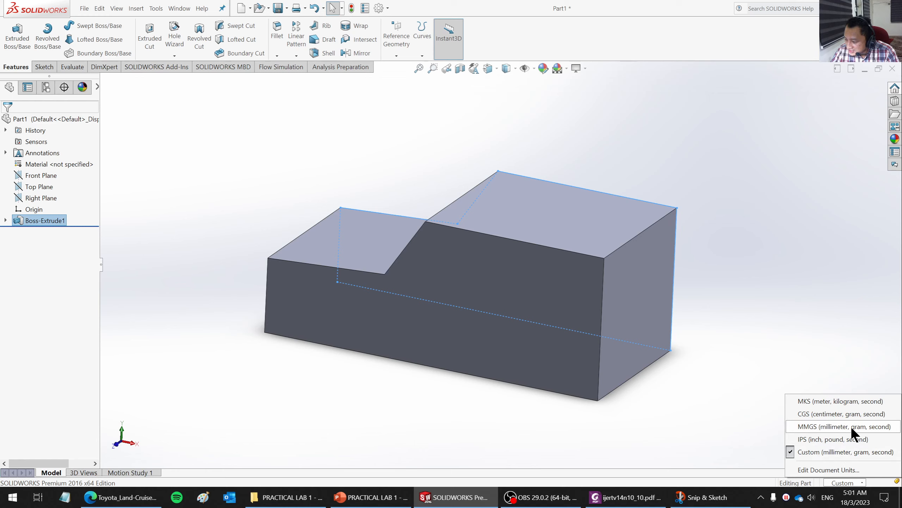
{"action": "left_click", "coordinate": [817, 424]}
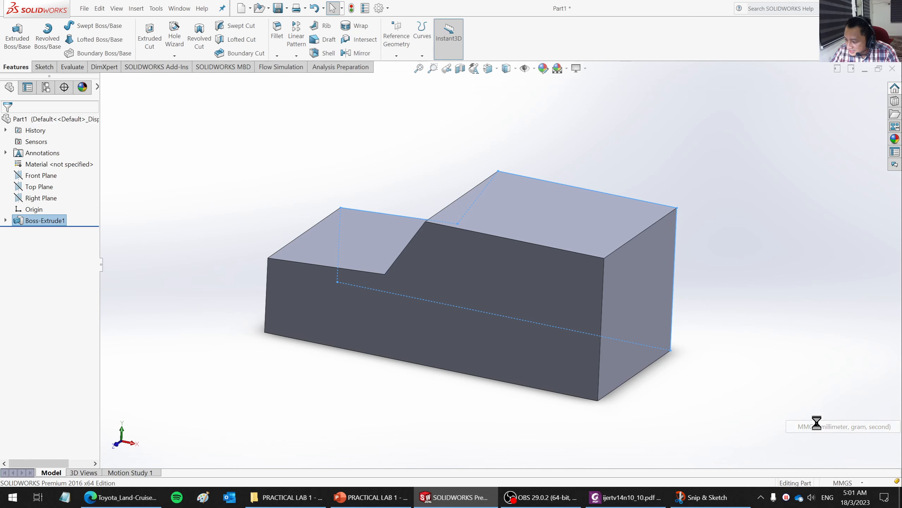
{"action": "left_click", "coordinate": [846, 482]}
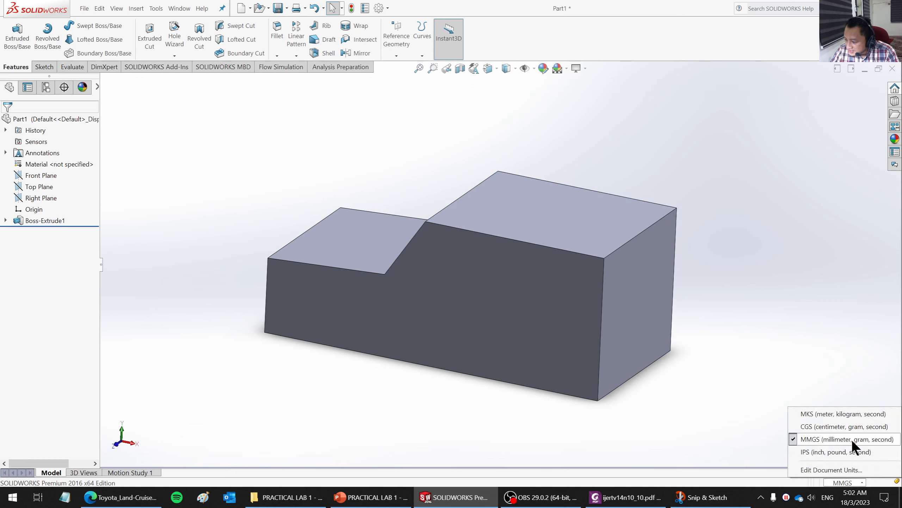
{"action": "middle_click_drag", "start_coordinate": [684, 359], "coordinate": [617, 386]}
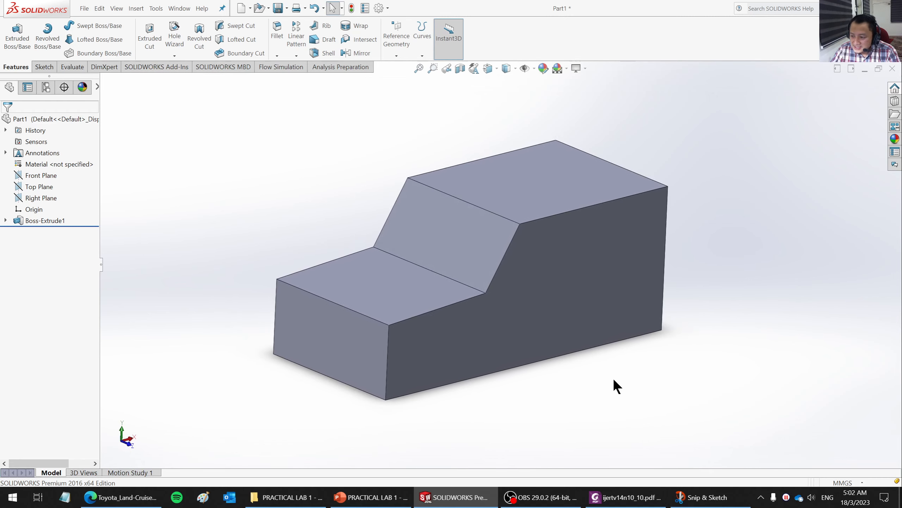
- Create a 3D sketch, convert all edges of the extruded body into sketch lines and exit the sketch
{"action": "middle_click_drag", "start_coordinate": [688, 309], "coordinate": [640, 309], "text": "ctrl"}
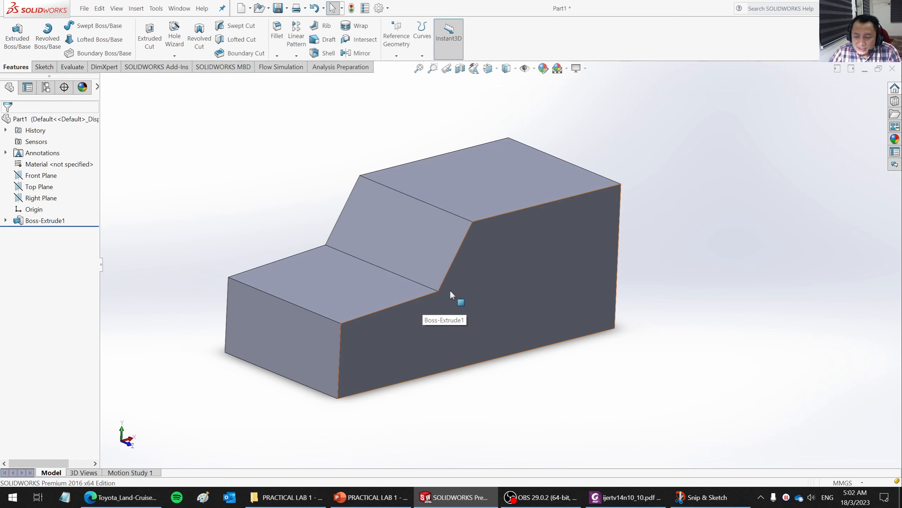
{"action": "scroll", "coordinate": [582, 357], "scroll_direction": "up", "scroll_amount": 2}
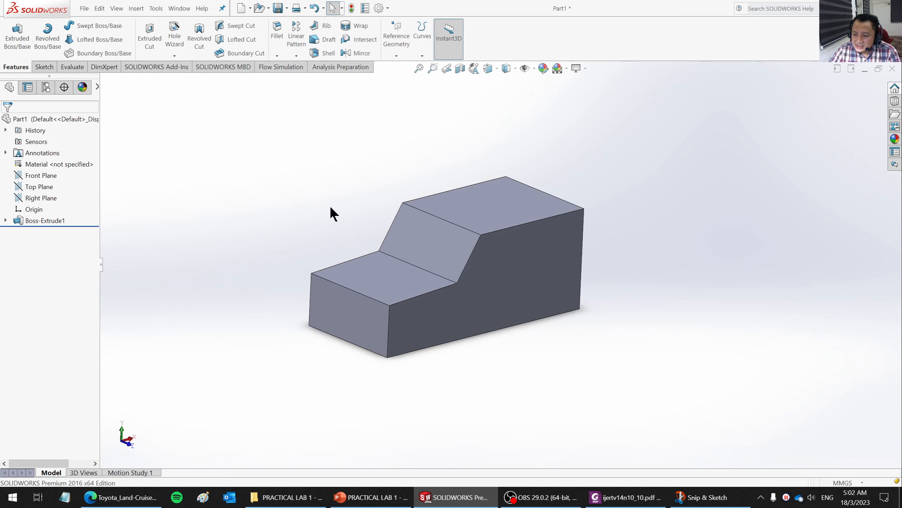
{"action": "scroll", "coordinate": [322, 205], "scroll_direction": "down", "scroll_amount": 1}
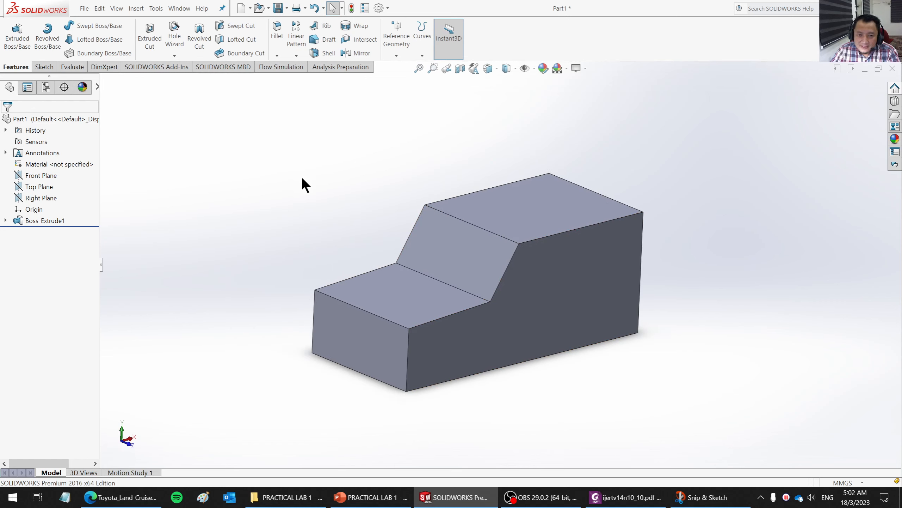
{"action": "left_click", "coordinate": [44, 67]}
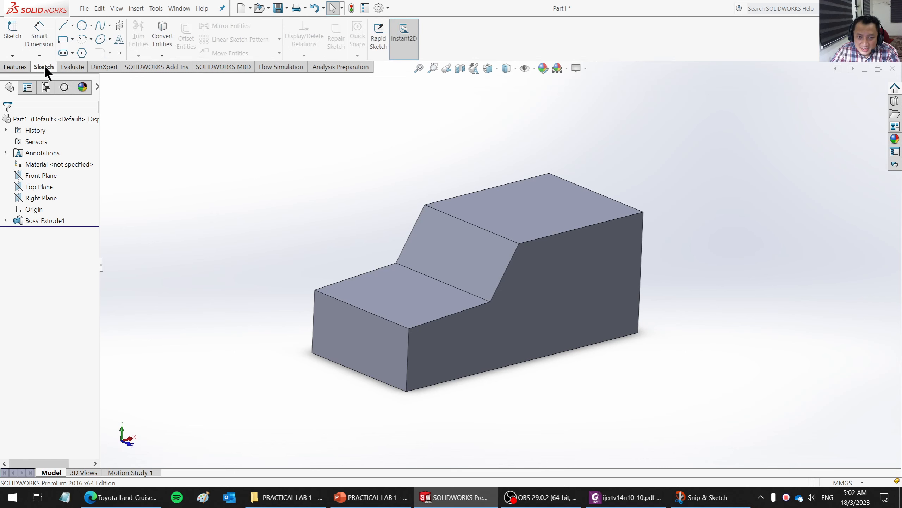
{"action": "left_click", "coordinate": [13, 56]}
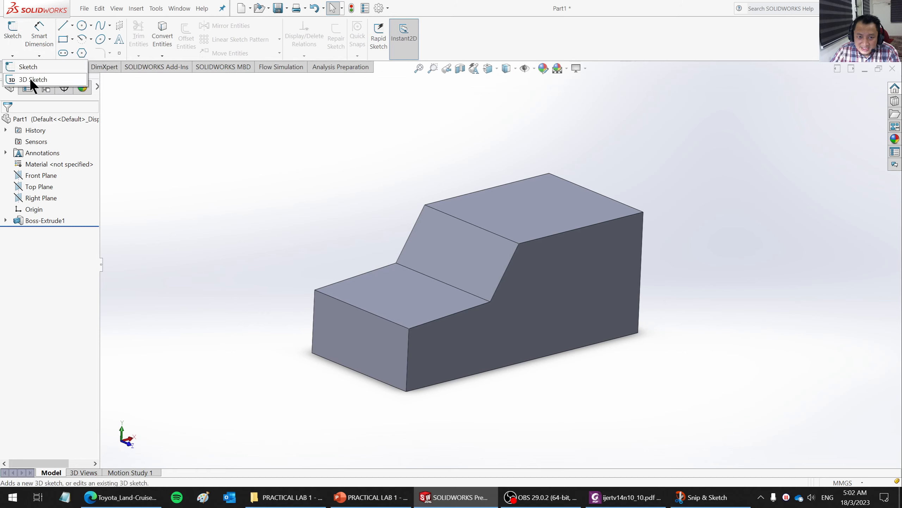
{"action": "left_click", "coordinate": [30, 81]}
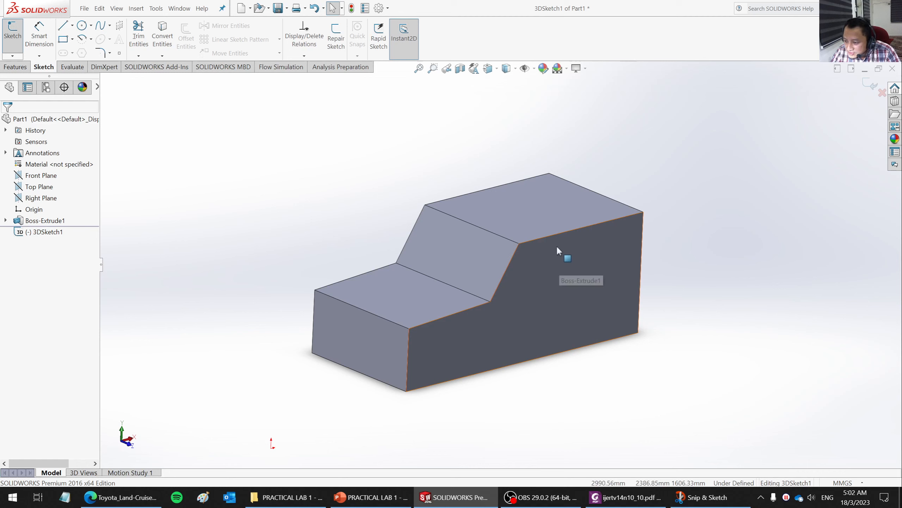
{"action": "left_click", "coordinate": [476, 229]}
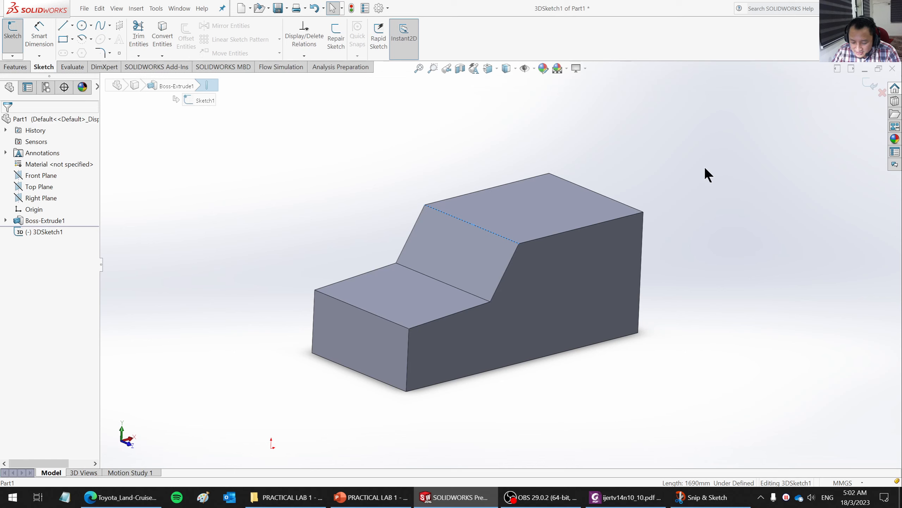
{"action": "key", "text": "ctrl+a"}
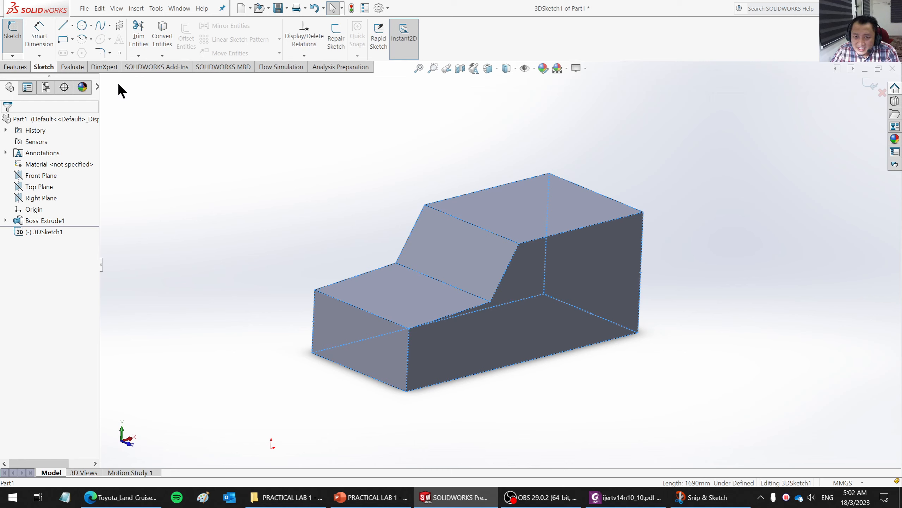
{"action": "left_click", "coordinate": [167, 36]}
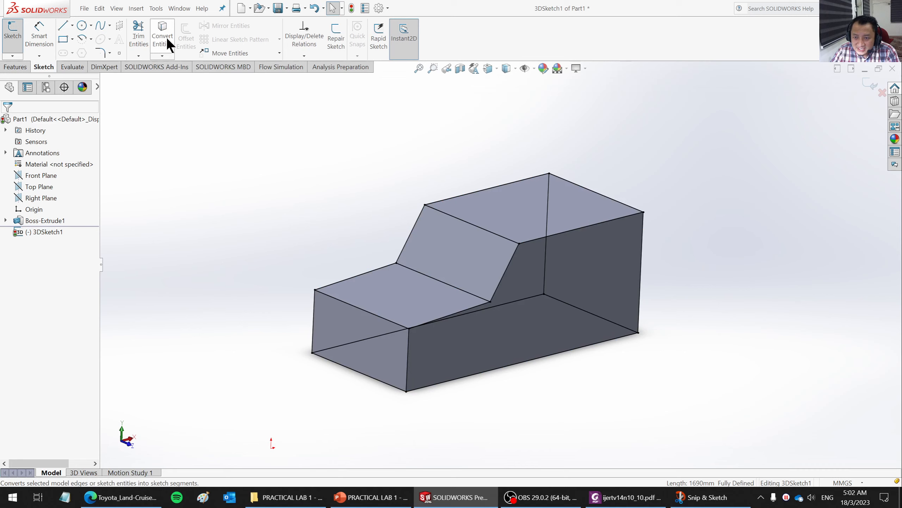
{"action": "middle_click_drag", "start_coordinate": [623, 374], "coordinate": [660, 376]}
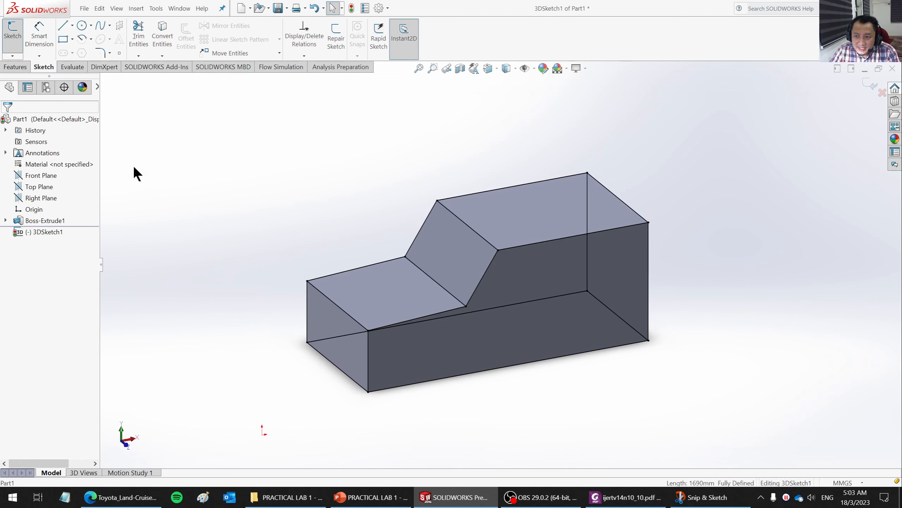
{"action": "left_click", "coordinate": [869, 83]}
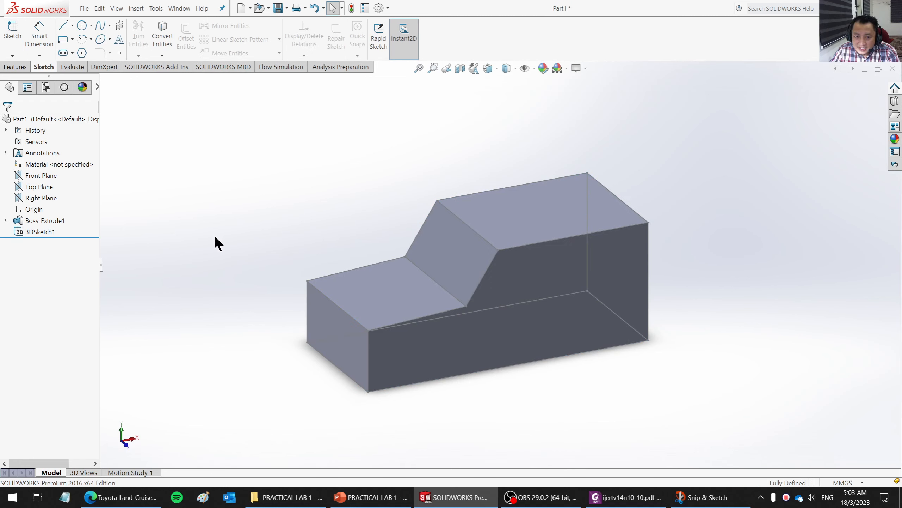
- Hide the extruded body so that only the converted 3D sketch lines of the car outline are displayed
{"action": "left_click", "coordinate": [40, 232]}
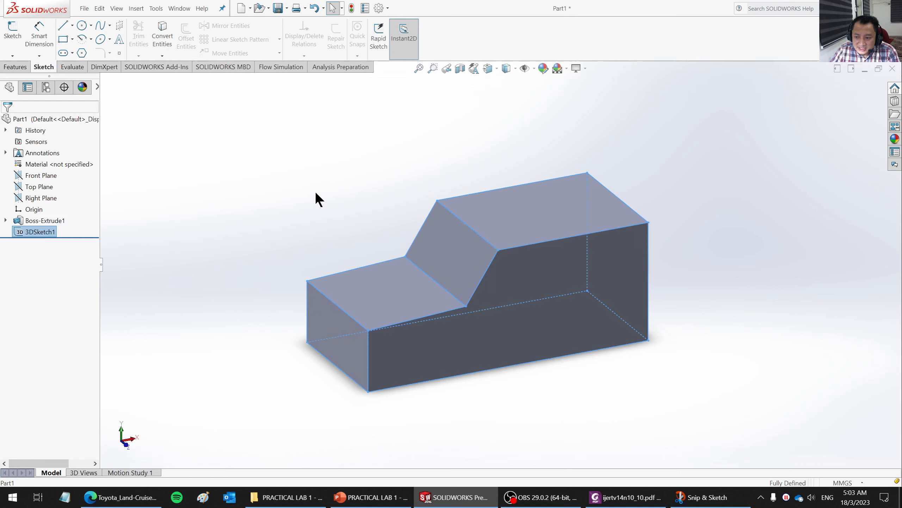
{"action": "middle_click_drag", "start_coordinate": [667, 406], "coordinate": [668, 398]}
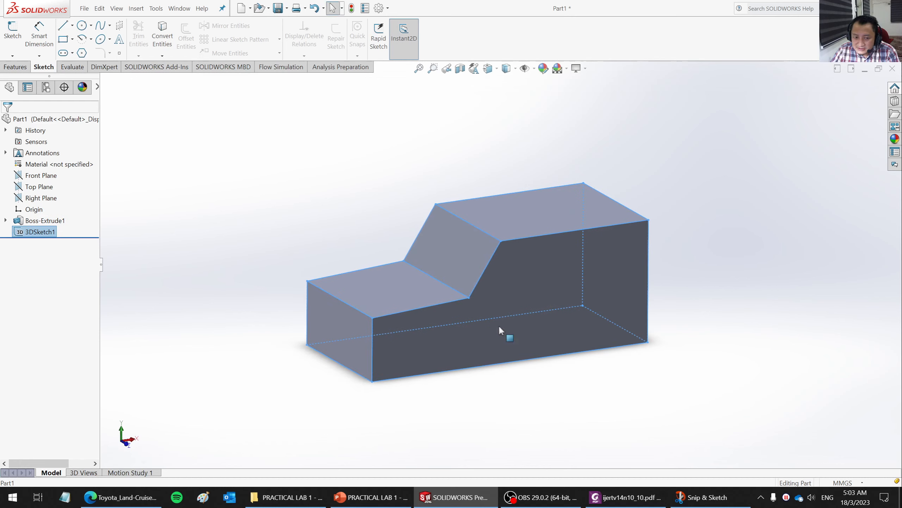
{"action": "left_click", "coordinate": [302, 221]}
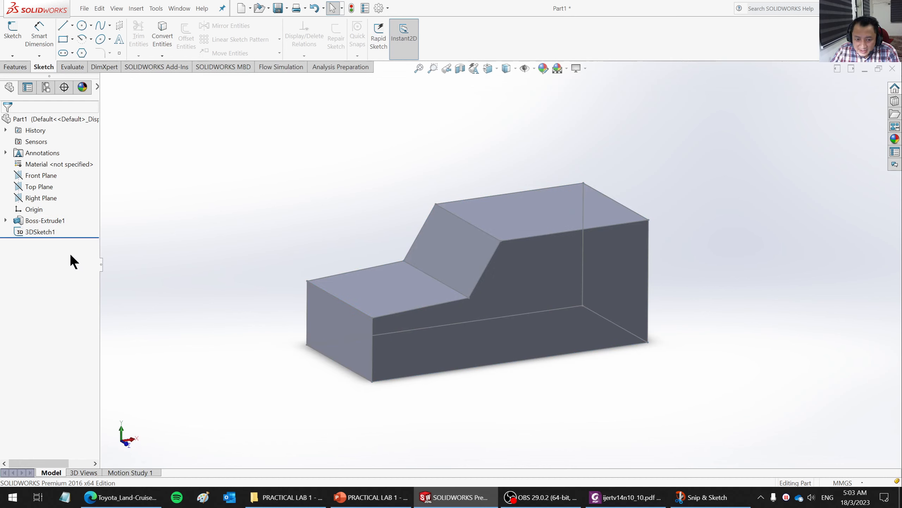
{"action": "right_click", "coordinate": [38, 222]}
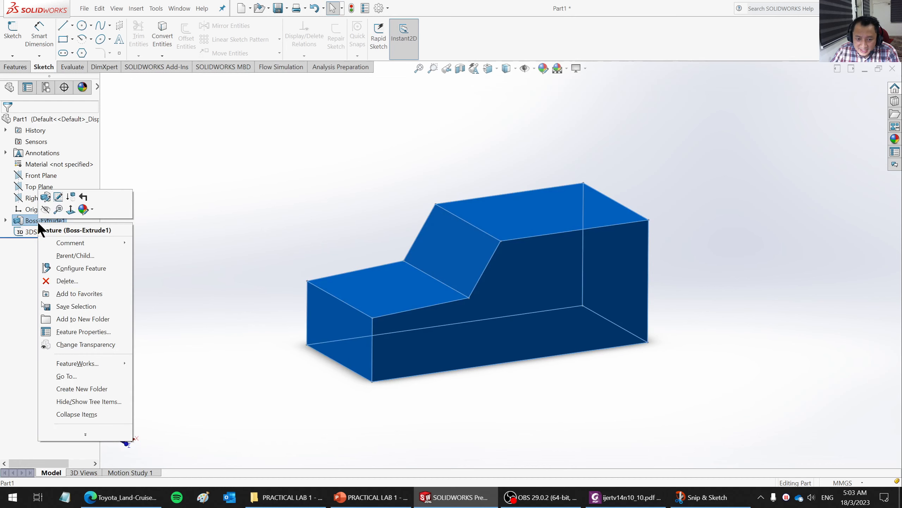
{"action": "left_click", "coordinate": [46, 209]}
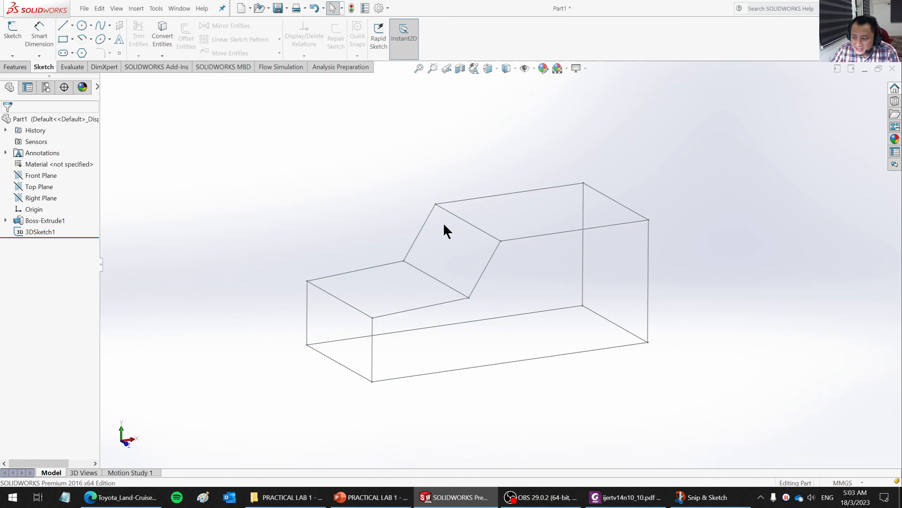
{"action": "mouse_move", "coordinate": [445, 228]}
{"action": "middle_mouse_down"}
{"action": "mouse_move", "coordinate": [445, 302]}
{"action": "mouse_move", "coordinate": [437, 242]}
{"action": "mouse_move", "coordinate": [500, 191]}
{"action": "mouse_move", "coordinate": [631, 215]}
{"action": "mouse_move", "coordinate": [578, 187]}
{"action": "mouse_move", "coordinate": [436, 206]}
{"action": "mouse_move", "coordinate": [440, 218]}
{"action": "middle_mouse_up"}
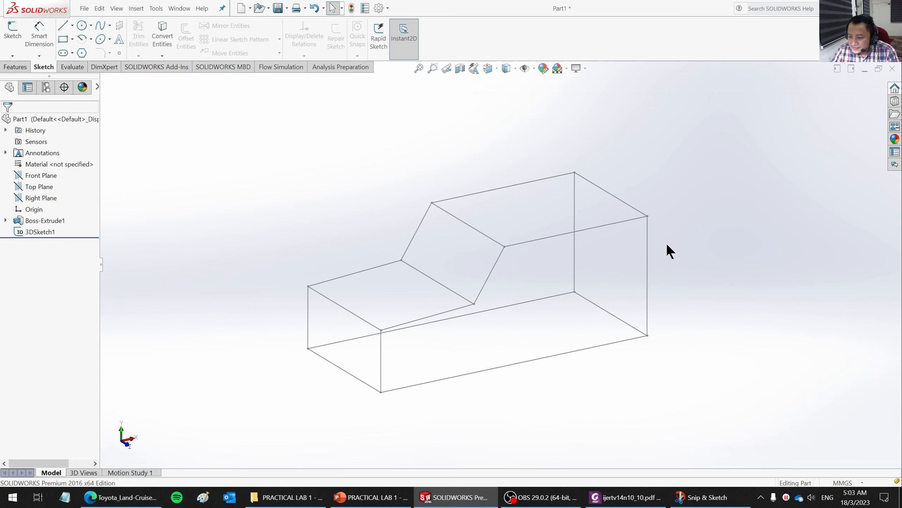
{"action": "mouse_move", "coordinate": [667, 250]}
{"action": "middle_mouse_down"}
{"action": "mouse_move", "coordinate": [667, 204]}
{"action": "mouse_move", "coordinate": [662, 234]}
{"action": "mouse_move", "coordinate": [646, 247]}
{"action": "mouse_move", "coordinate": [651, 231]}
{"action": "mouse_move", "coordinate": [660, 243]}
{"action": "middle_mouse_up"}
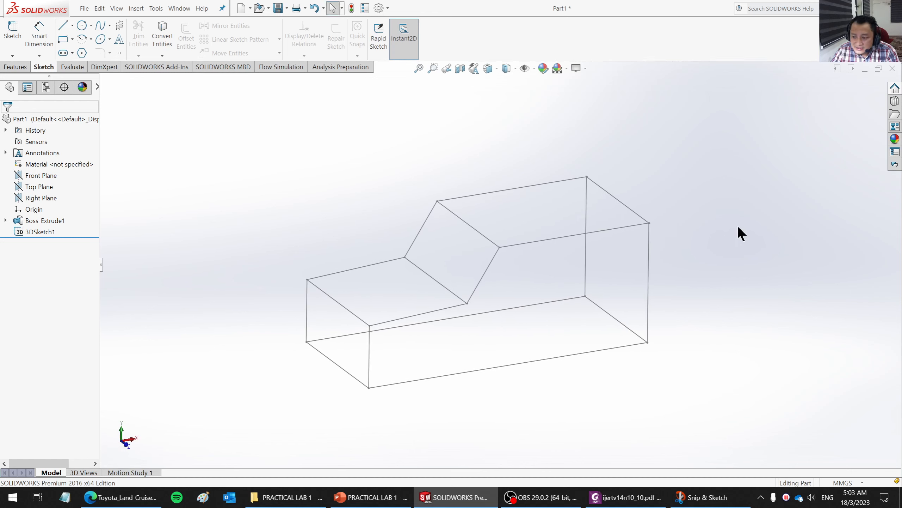
{"action": "mouse_move", "coordinate": [728, 277]}
{"action": "middle_mouse_down"}
{"action": "mouse_move", "coordinate": [731, 252]}
{"action": "mouse_move", "coordinate": [725, 280]}
{"action": "mouse_move", "coordinate": [729, 263]}
{"action": "mouse_move", "coordinate": [719, 263]}
{"action": "middle_mouse_up"}
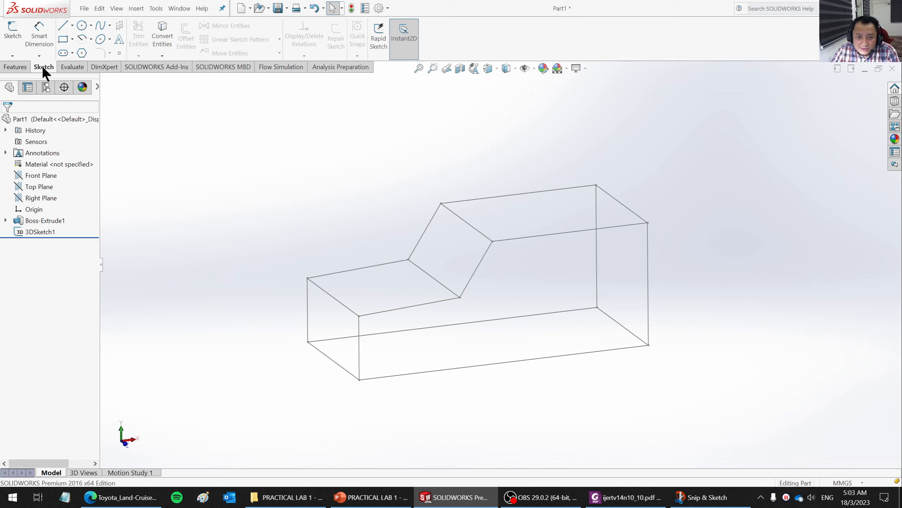
- Start a new 3D sketch and draw a vertical line about 873 mm long from one windshield base corner to the bottom edge
{"action": "left_click", "coordinate": [13, 56]}
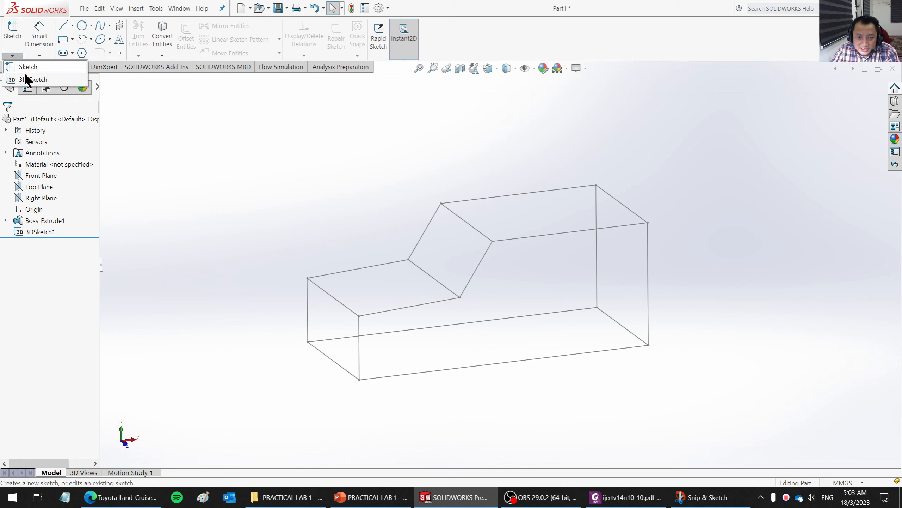
{"action": "left_click", "coordinate": [26, 76]}
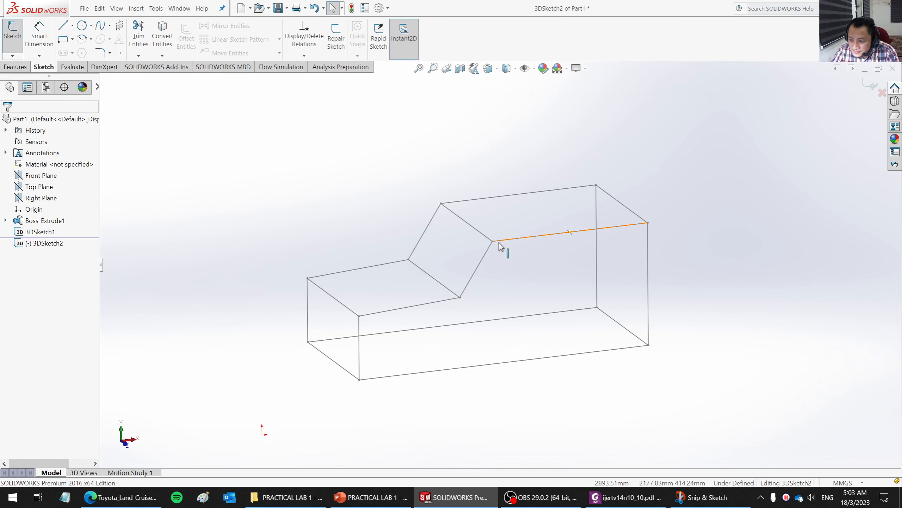
{"action": "left_click", "coordinate": [64, 26]}
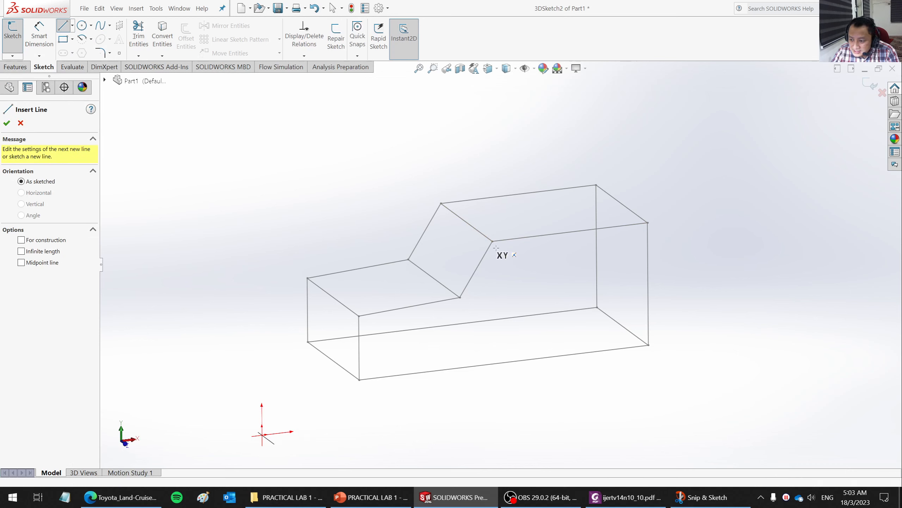
{"action": "left_click", "coordinate": [460, 297]}
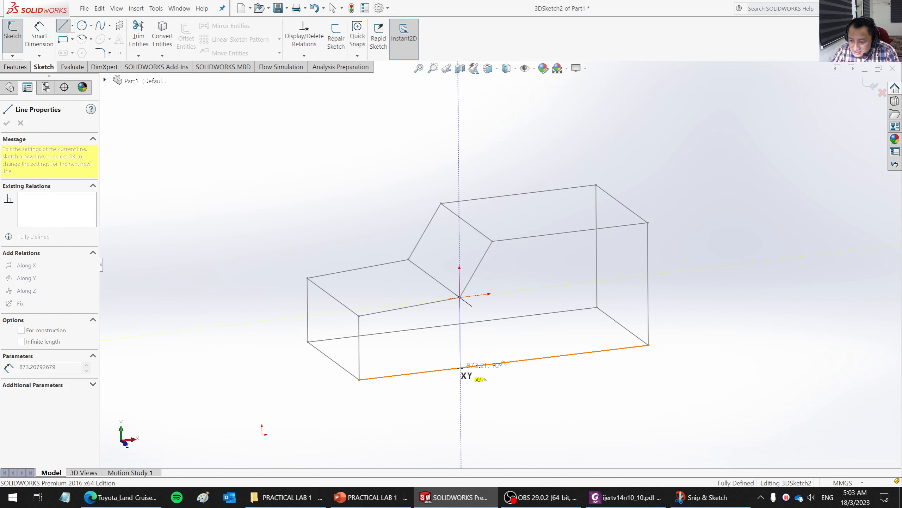
{"action": "left_click", "coordinate": [460, 368]}
{"action": "key", "text": "Escape"}
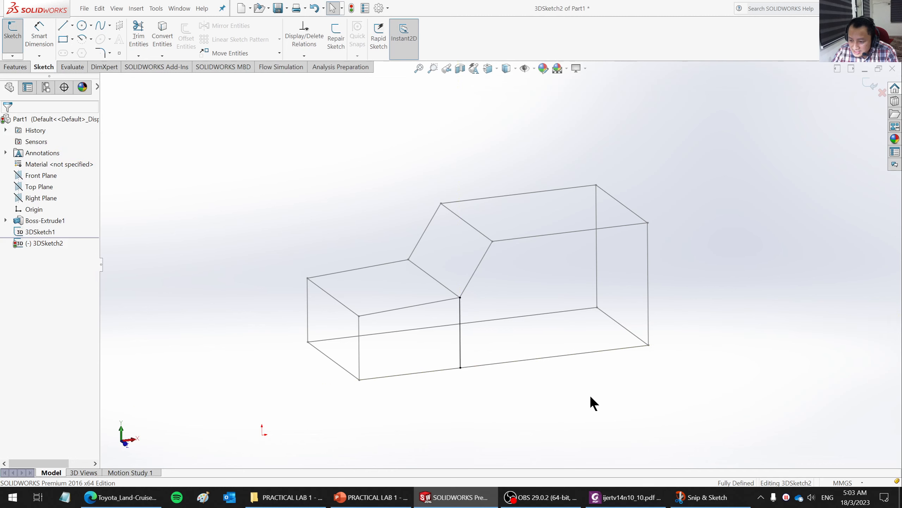
- Draw a matching vertical line about 873 mm long from the opposite side's windshield base corner to its bottom edge
{"action": "mouse_move", "coordinate": [528, 366]}
{"action": "middle_mouse_down"}
{"action": "mouse_move", "coordinate": [614, 316]}
{"action": "mouse_move", "coordinate": [713, 363]}
{"action": "mouse_move", "coordinate": [685, 306]}
{"action": "mouse_move", "coordinate": [668, 372]}
{"action": "middle_mouse_up"}
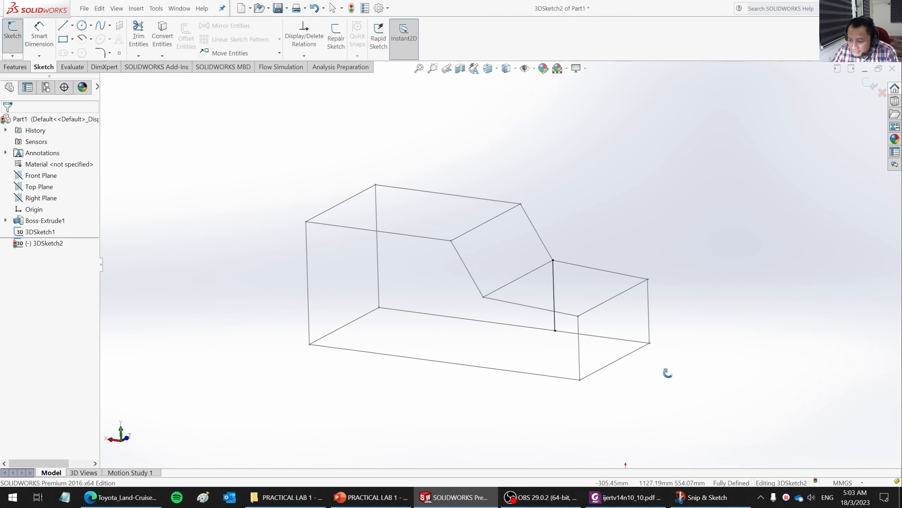
{"action": "left_click", "coordinate": [484, 297]}
{"action": "key", "text": "l"}
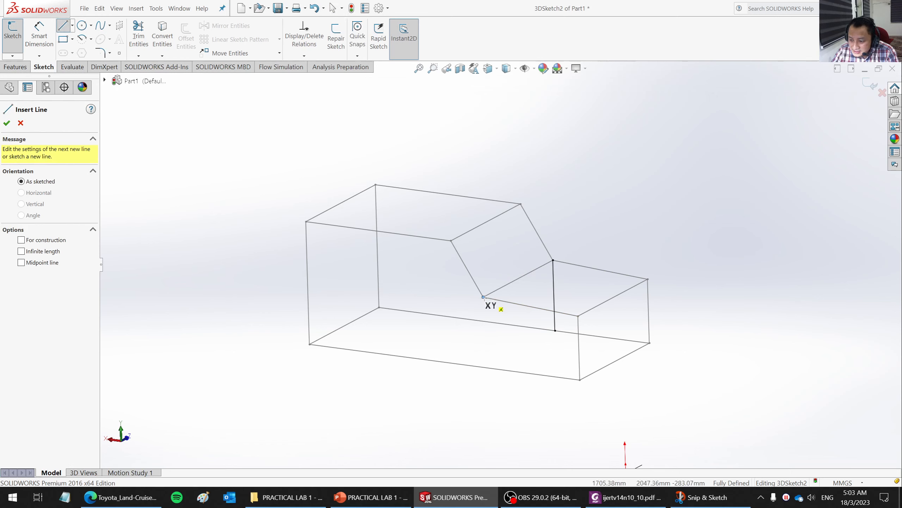
{"action": "left_click", "coordinate": [484, 297]}
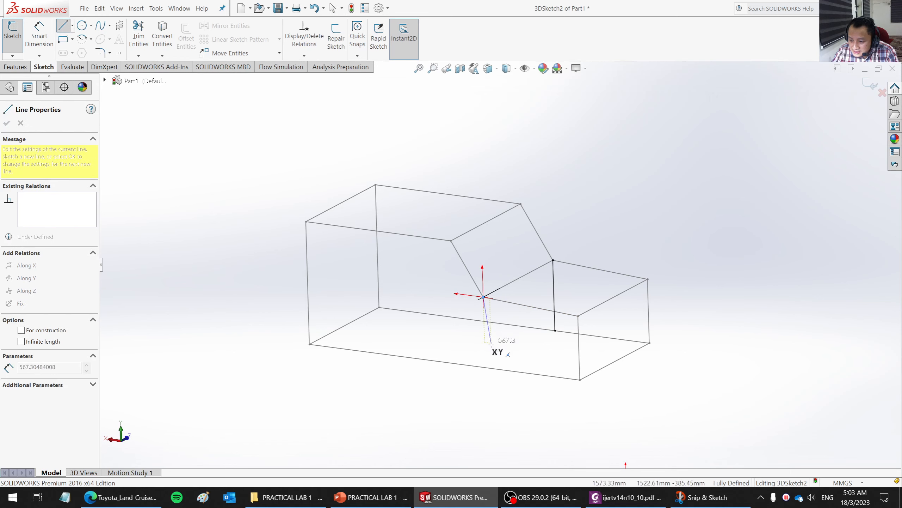
{"action": "left_click", "coordinate": [485, 367]}
{"action": "key", "text": "Escape"}
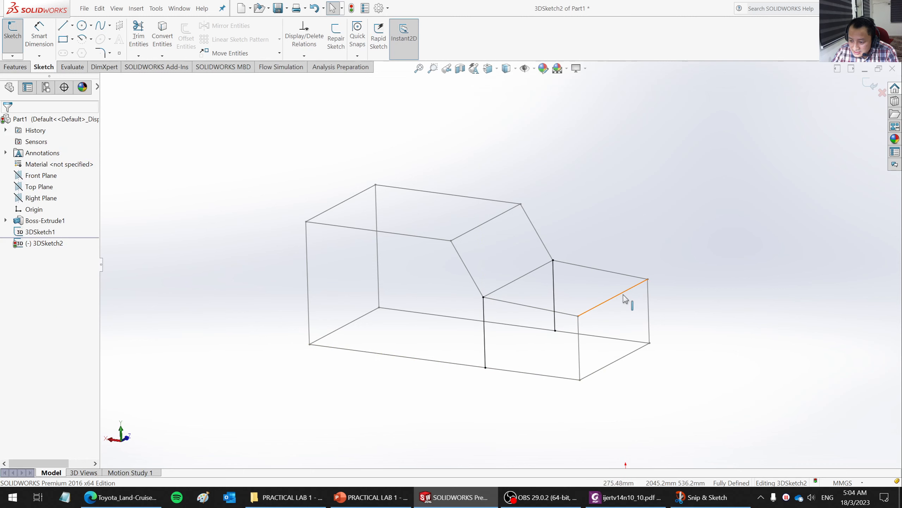
{"action": "mouse_move", "coordinate": [596, 357]}
{"action": "middle_mouse_down"}
{"action": "mouse_move", "coordinate": [646, 343]}
{"action": "mouse_move", "coordinate": [650, 355]}
{"action": "mouse_move", "coordinate": [644, 369]}
{"action": "mouse_move", "coordinate": [642, 340]}
{"action": "mouse_move", "coordinate": [572, 285]}
{"action": "mouse_move", "coordinate": [451, 274]}
{"action": "mouse_move", "coordinate": [427, 349]}
{"action": "mouse_move", "coordinate": [452, 298]}
{"action": "mouse_move", "coordinate": [484, 333]}
{"action": "mouse_move", "coordinate": [476, 339]}
{"action": "middle_mouse_up"}
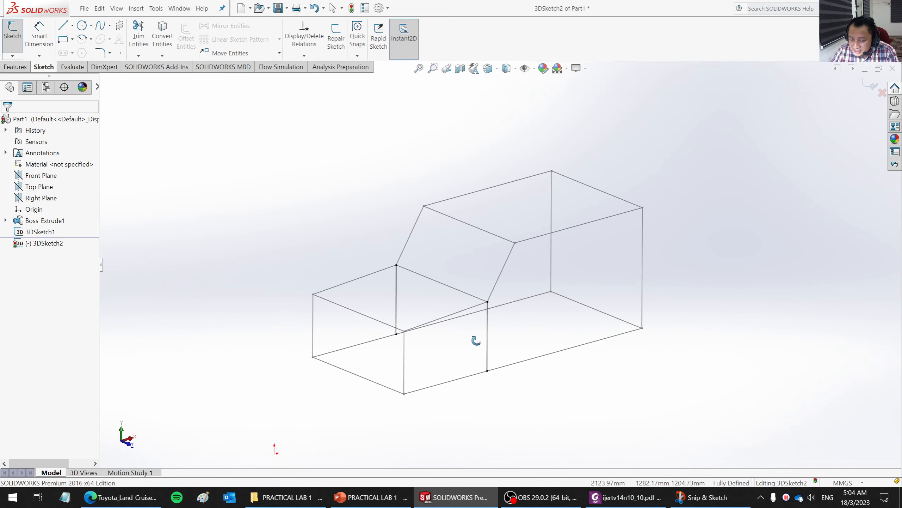
- Switch to the browser to examine how members are braced in the formula SAE chassis images, and return to SOLIDWORKS
{"action": "left_click", "coordinate": [12, 55]}
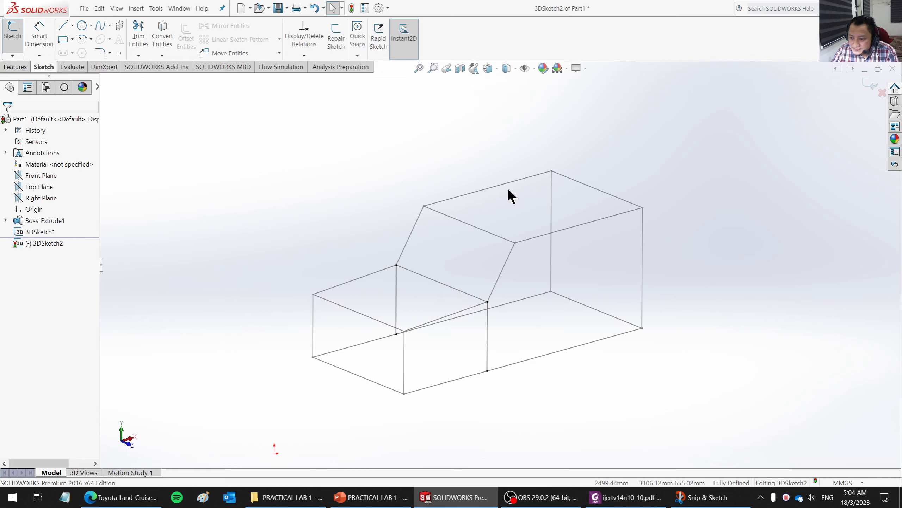
{"action": "mouse_move", "coordinate": [634, 353]}
{"action": "middle_mouse_down"}
{"action": "mouse_move", "coordinate": [604, 358]}
{"action": "mouse_move", "coordinate": [637, 307]}
{"action": "mouse_move", "coordinate": [690, 326]}
{"action": "mouse_move", "coordinate": [623, 288]}
{"action": "mouse_move", "coordinate": [504, 323]}
{"action": "mouse_move", "coordinate": [519, 343]}
{"action": "mouse_move", "coordinate": [543, 341]}
{"action": "middle_mouse_up"}
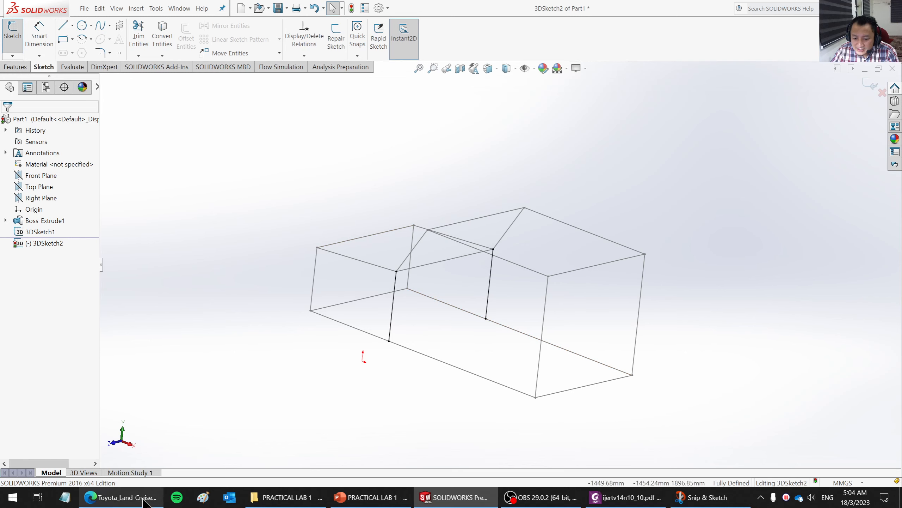
{"action": "left_click", "coordinate": [121, 497]}
{"action": "left_click", "coordinate": [107, 7]}
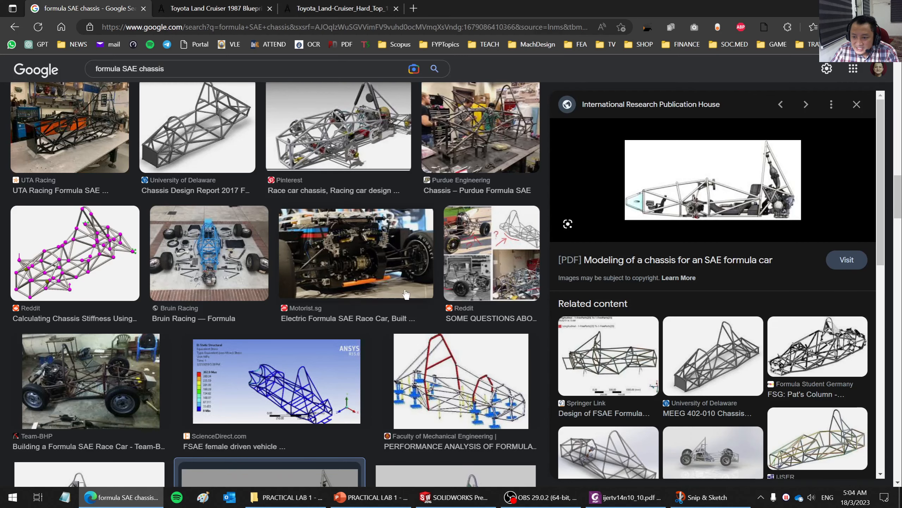
{"action": "scroll", "coordinate": [241, 205], "scroll_direction": "down", "scroll_amount": 5}
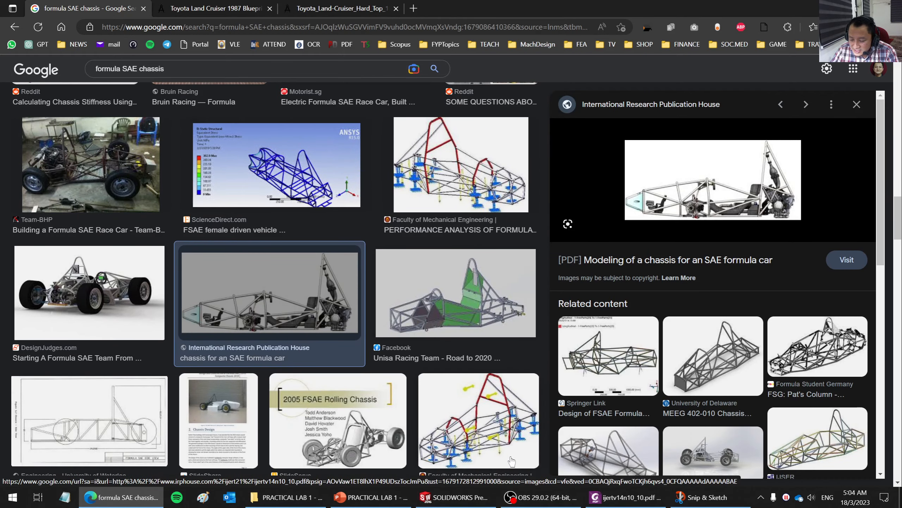
{"action": "left_click", "coordinate": [459, 497]}
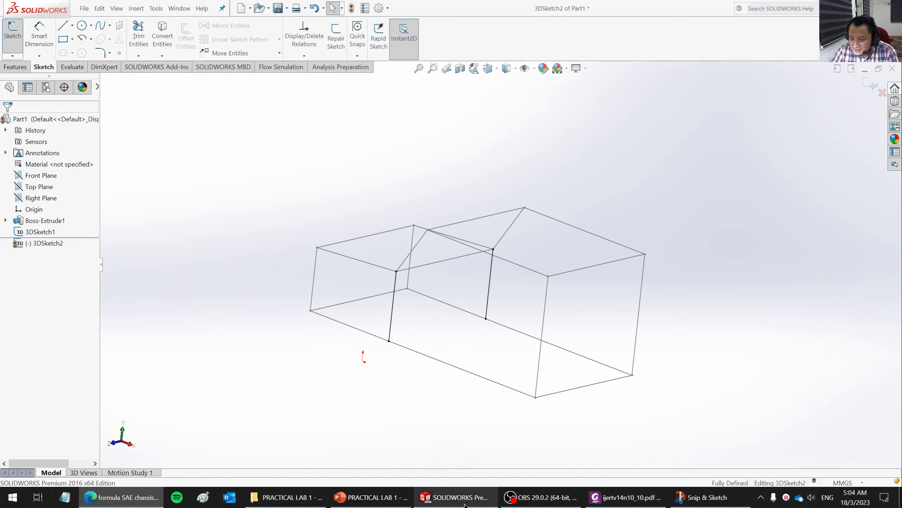
- Draw a diagonal floor line from the far-side vertical's lower end to the near-side front bottom corner
{"action": "mouse_move", "coordinate": [635, 249]}
{"action": "middle_mouse_down"}
{"action": "mouse_move", "coordinate": [514, 312]}
{"action": "mouse_move", "coordinate": [580, 366]}
{"action": "mouse_move", "coordinate": [572, 390]}
{"action": "mouse_move", "coordinate": [562, 355]}
{"action": "mouse_move", "coordinate": [492, 337]}
{"action": "mouse_move", "coordinate": [454, 377]}
{"action": "mouse_move", "coordinate": [483, 391]}
{"action": "mouse_move", "coordinate": [597, 389]}
{"action": "mouse_move", "coordinate": [583, 414]}
{"action": "middle_mouse_up"}
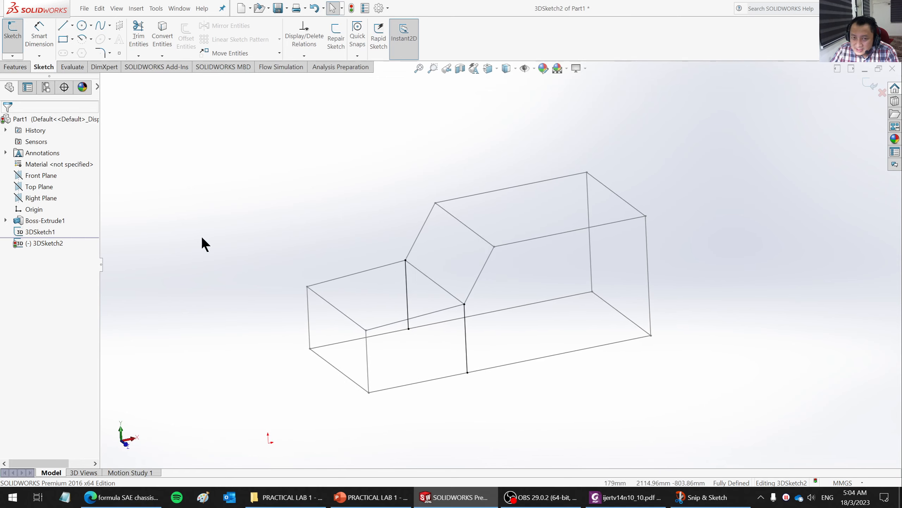
{"action": "left_click", "coordinate": [65, 25]}
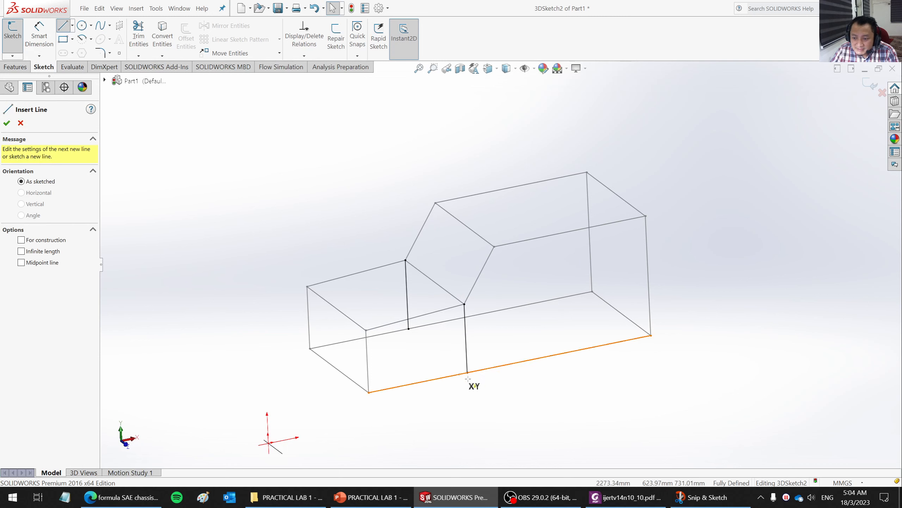
{"action": "left_click", "coordinate": [408, 328]}
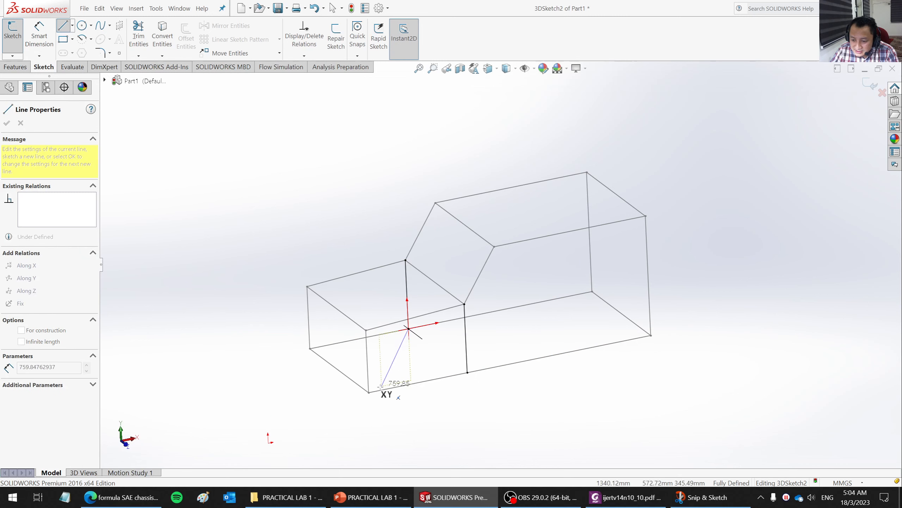
{"action": "left_click", "coordinate": [369, 392]}
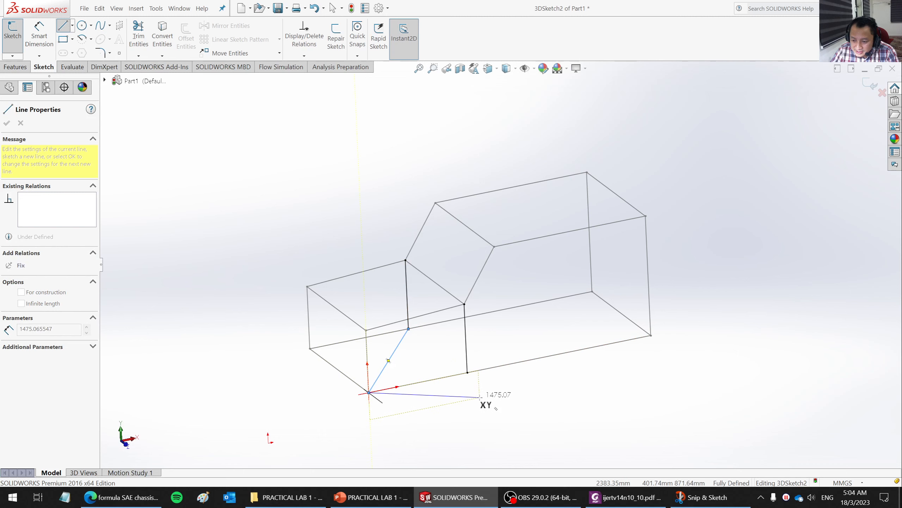
{"action": "key", "text": "Escape"}
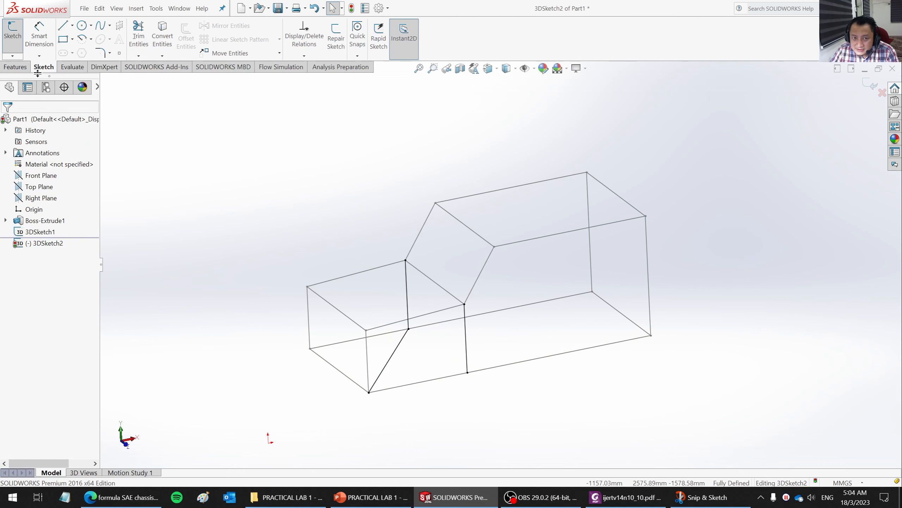
- Draw a diagonal line about 2937 mm long across the rear floor, from the far rear bottom corner to the near-side vertical's lower end
{"action": "left_click", "coordinate": [63, 27]}
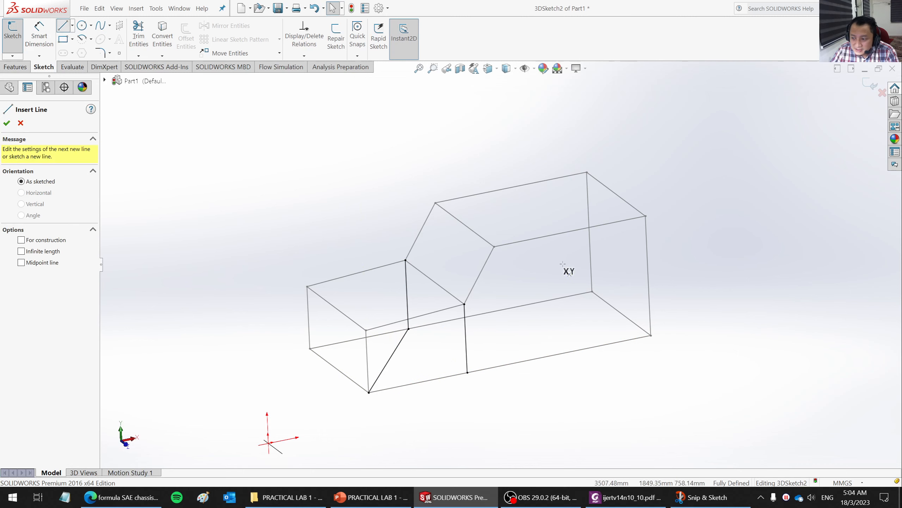
{"action": "left_click", "coordinate": [592, 291]}
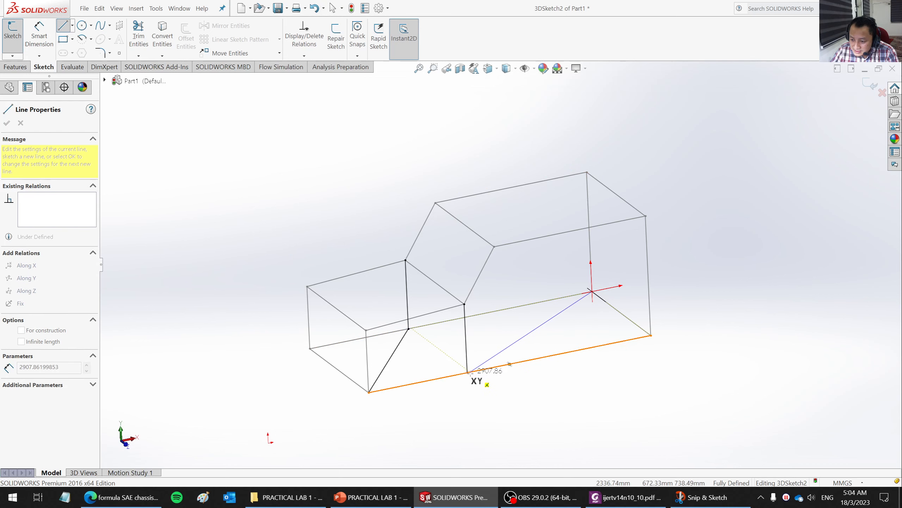
{"action": "double_click", "coordinate": [467, 372]}
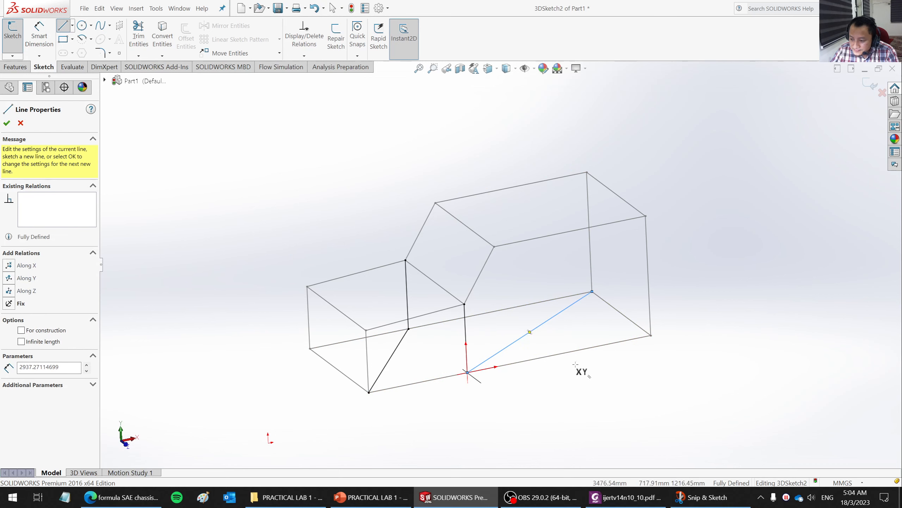
{"action": "key", "text": "Escape"}
- Cross the front floor bay with a second diagonal about 2126 mm long, from the far front bottom corner to the near-side vertical's lower end
{"action": "mouse_move", "coordinate": [576, 362]}
{"action": "middle_mouse_down"}
{"action": "mouse_move", "coordinate": [572, 429]}
{"action": "mouse_move", "coordinate": [582, 429]}
{"action": "mouse_move", "coordinate": [582, 418]}
{"action": "middle_mouse_up"}
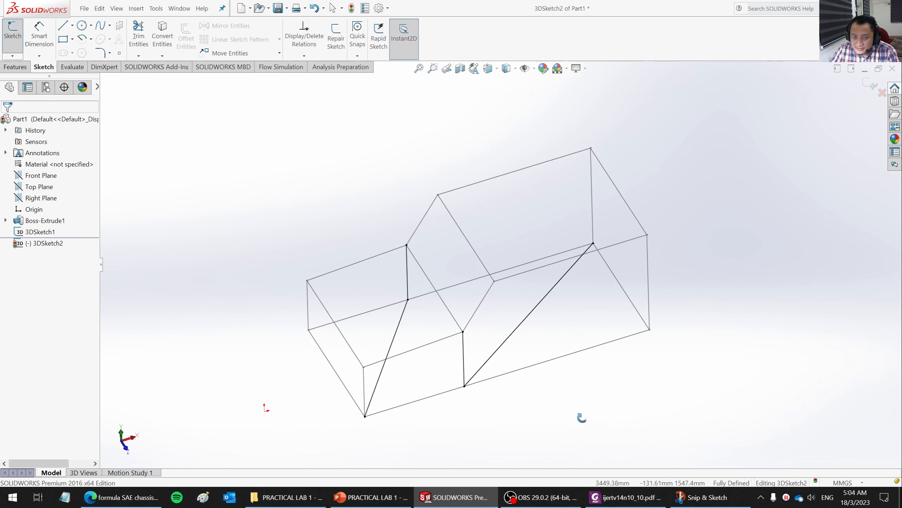
{"action": "left_click", "coordinate": [63, 25]}
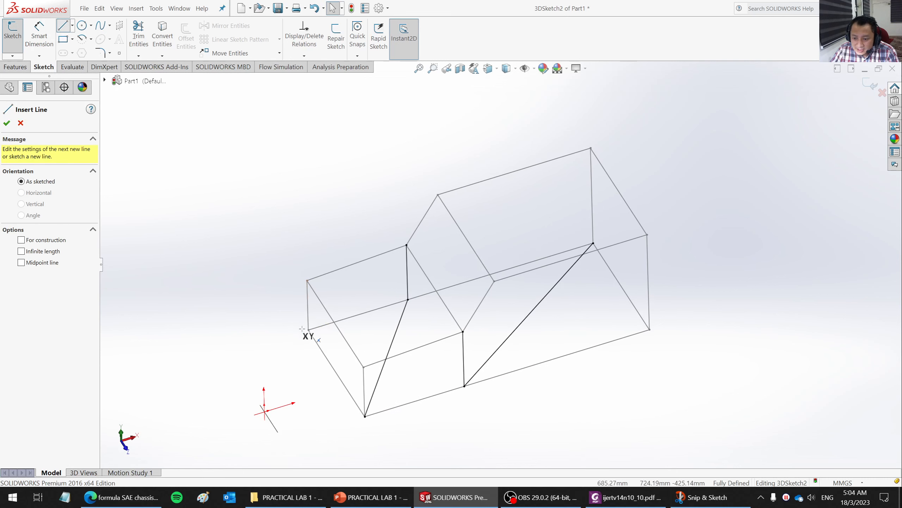
{"action": "left_click", "coordinate": [308, 330]}
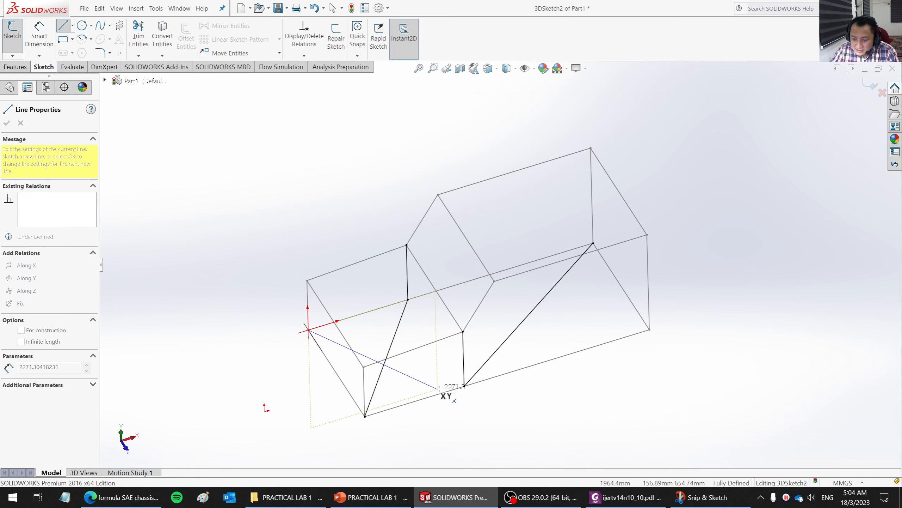
{"action": "left_click", "coordinate": [465, 385]}
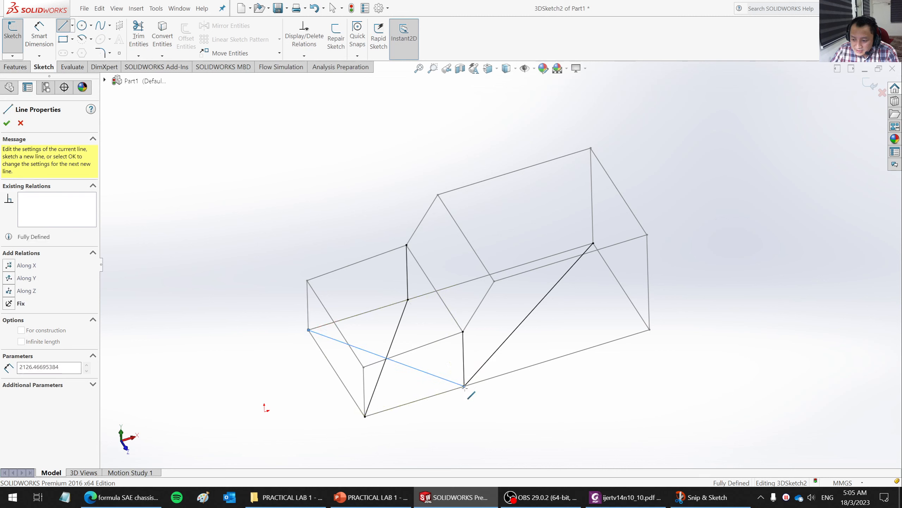
- Cross the rear floor bay with a second diagonal about 2937 mm long, from the far-side vertical's lower end to the near rear bottom corner
{"action": "key", "text": "Escape"}
{"action": "key", "text": "Escape"}
{"action": "left_click", "coordinate": [67, 28]}
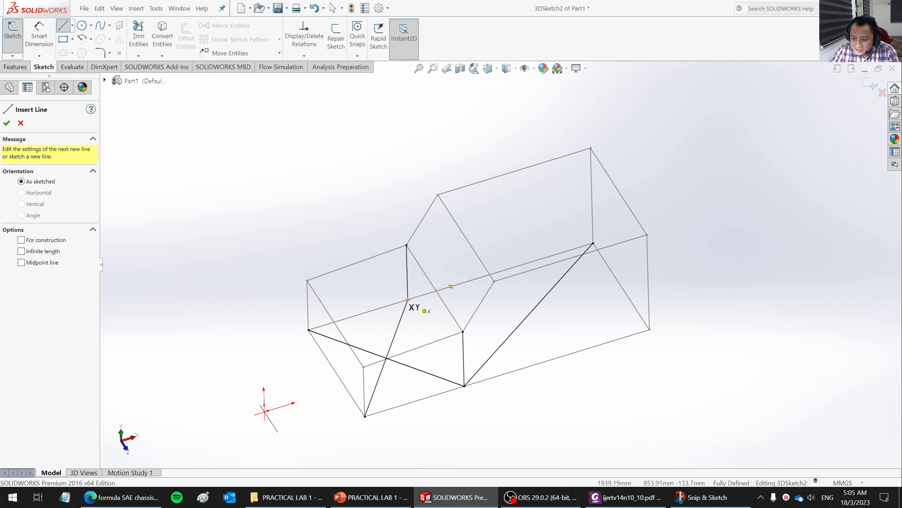
{"action": "left_click", "coordinate": [408, 299]}
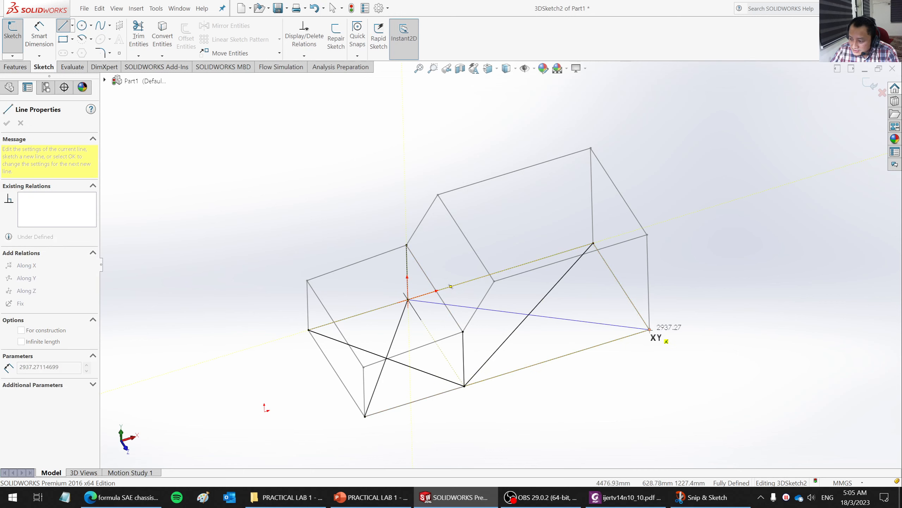
{"action": "left_click", "coordinate": [649, 330]}
{"action": "key", "text": "Escape"}
{"action": "mouse_move", "coordinate": [705, 338]}
{"action": "middle_mouse_down"}
{"action": "mouse_move", "coordinate": [671, 264]}
{"action": "mouse_move", "coordinate": [671, 338]}
{"action": "mouse_move", "coordinate": [689, 299]}
{"action": "mouse_move", "coordinate": [692, 313]}
{"action": "mouse_move", "coordinate": [689, 274]}
{"action": "mouse_move", "coordinate": [642, 252]}
{"action": "mouse_move", "coordinate": [620, 268]}
{"action": "mouse_move", "coordinate": [632, 262]}
{"action": "mouse_move", "coordinate": [631, 284]}
{"action": "mouse_move", "coordinate": [621, 273]}
{"action": "mouse_move", "coordinate": [628, 293]}
{"action": "middle_mouse_up"}
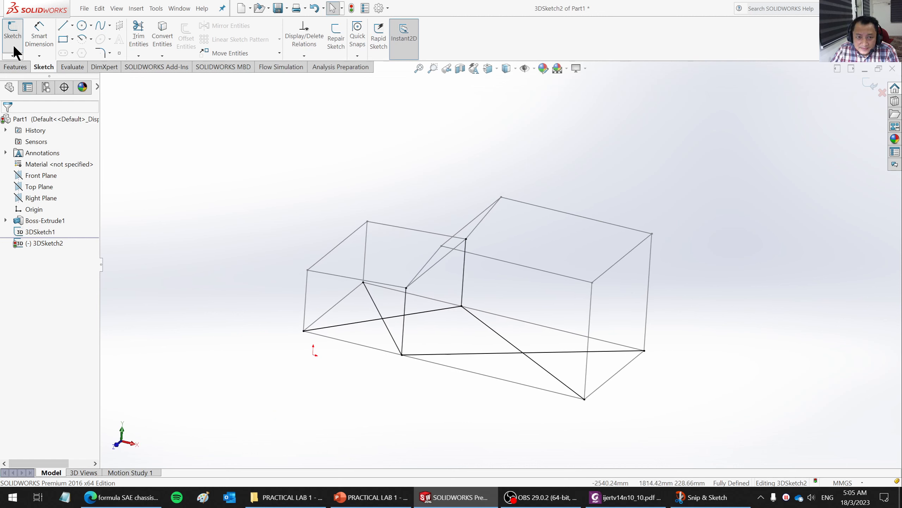
{"action": "left_click", "coordinate": [62, 25]}
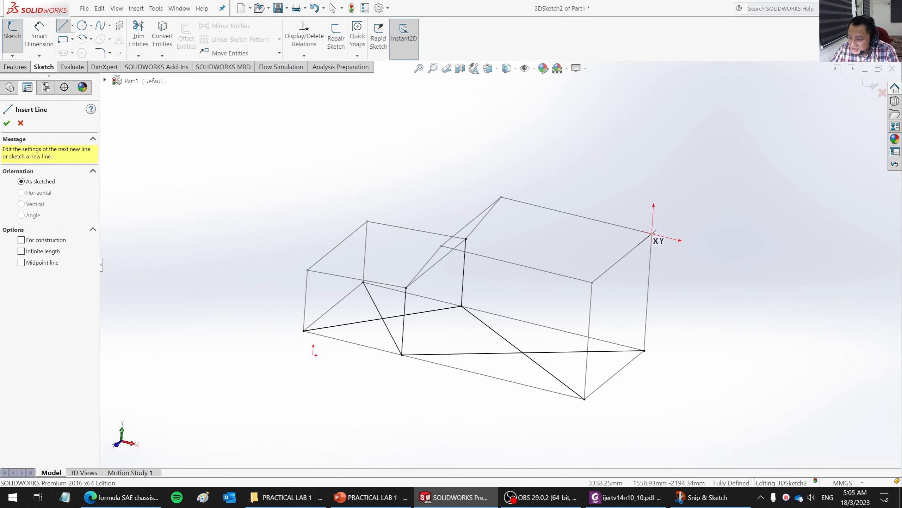
{"action": "left_click", "coordinate": [652, 233]}
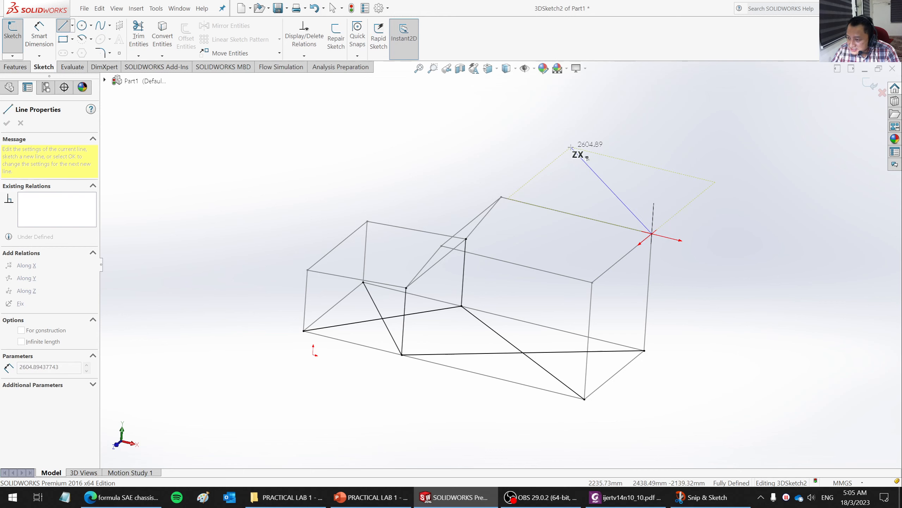
{"action": "key", "text": "Tab"}
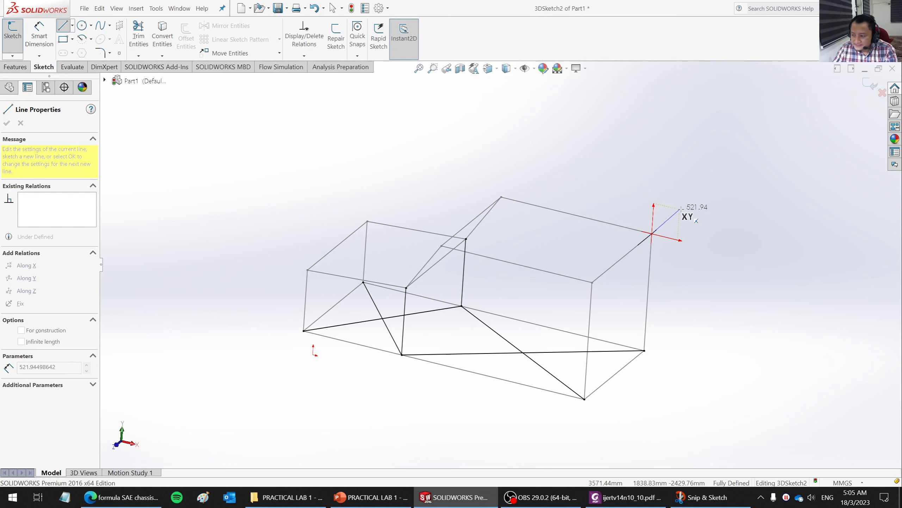
{"action": "key", "text": "Escape"}
{"action": "mouse_move", "coordinate": [495, 329]}
{"action": "middle_mouse_down"}
{"action": "mouse_move", "coordinate": [508, 258]}
{"action": "mouse_move", "coordinate": [574, 338]}
{"action": "mouse_move", "coordinate": [643, 187]}
{"action": "mouse_move", "coordinate": [546, 322]}
{"action": "mouse_move", "coordinate": [513, 175]}
{"action": "mouse_move", "coordinate": [536, 138]}
{"action": "mouse_move", "coordinate": [561, 311]}
{"action": "middle_mouse_up"}
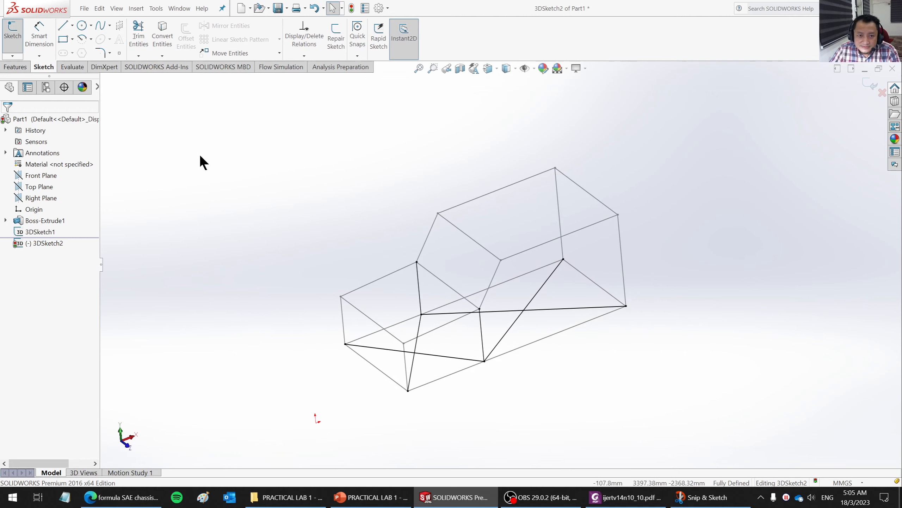
- Finish the 3D sketch and enable the Weldments toolset
{"action": "left_click", "coordinate": [871, 86]}
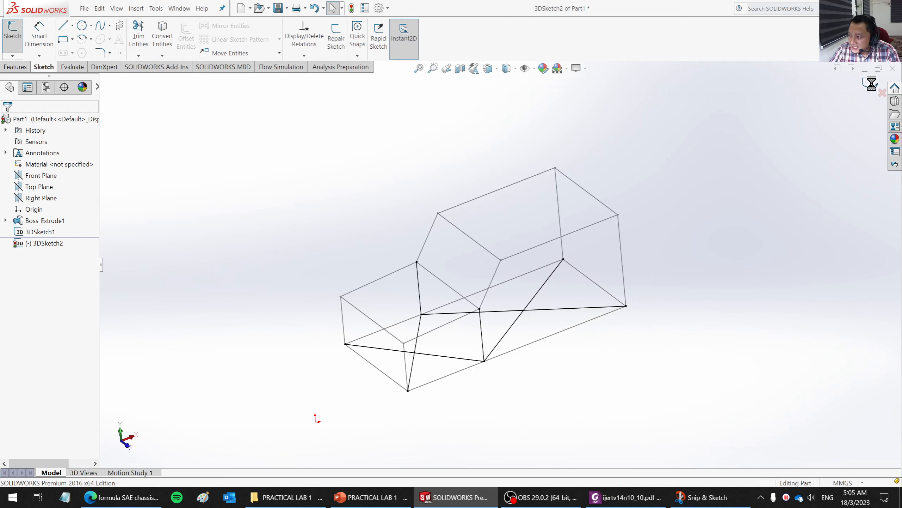
{"action": "mouse_move", "coordinate": [604, 257]}
{"action": "middle_mouse_down"}
{"action": "mouse_move", "coordinate": [615, 220]}
{"action": "mouse_move", "coordinate": [606, 226]}
{"action": "middle_mouse_up"}
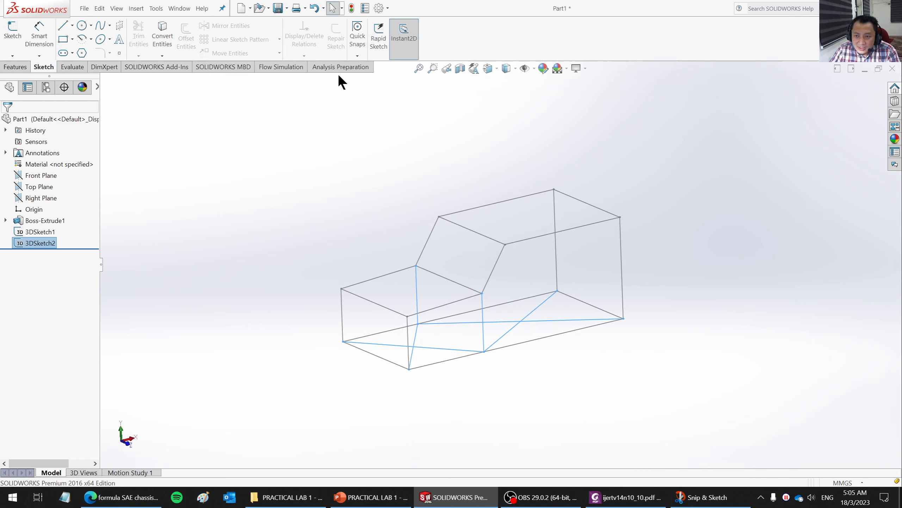
{"action": "left_click", "coordinate": [18, 67]}
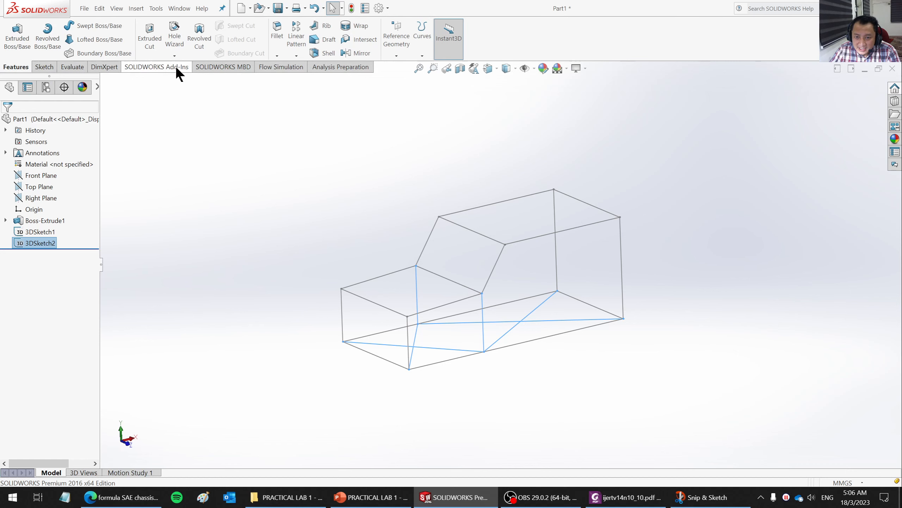
{"action": "right_click", "coordinate": [197, 67]}
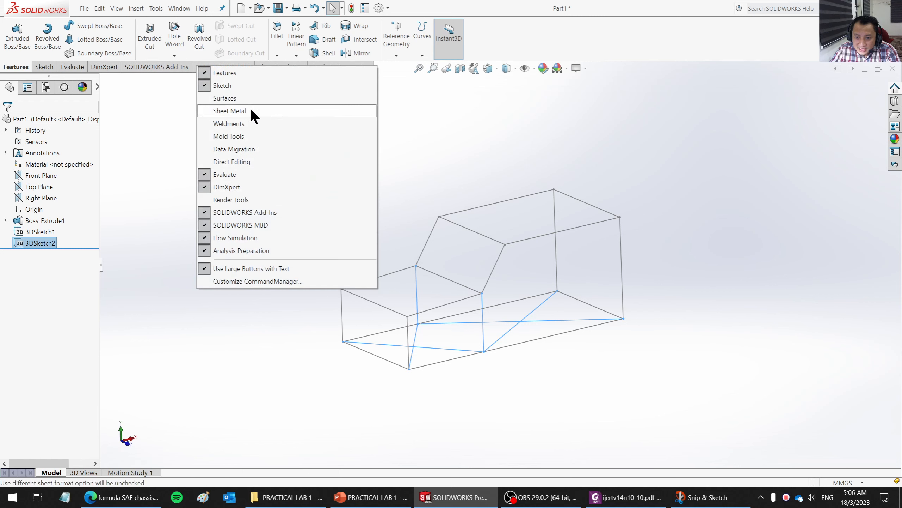
{"action": "left_click", "coordinate": [234, 125]}
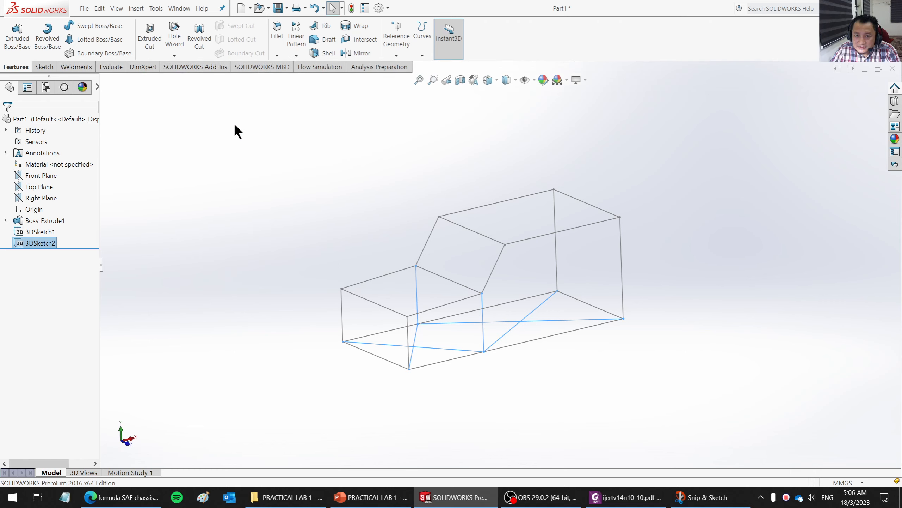
- Start a structural member with the iso standard, pipe type and 33.7 x 4.0 size
{"action": "left_click", "coordinate": [75, 67]}
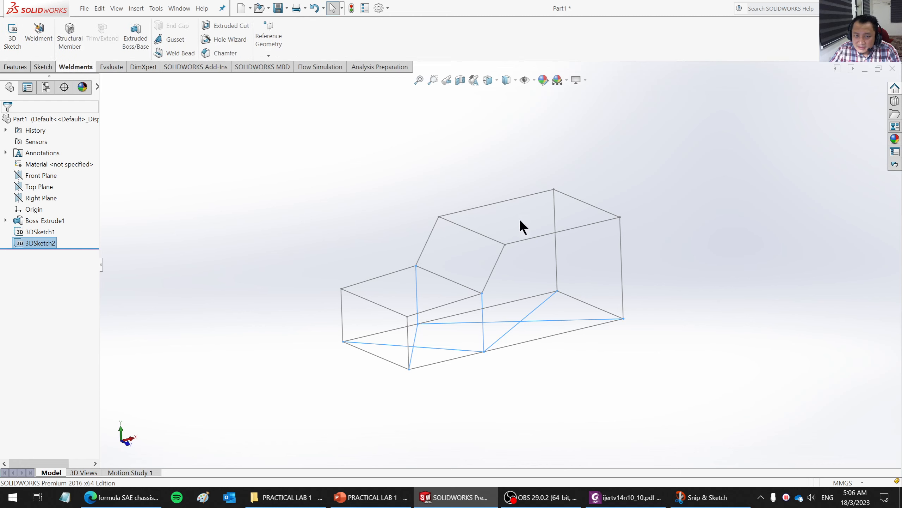
{"action": "scroll", "coordinate": [634, 314], "scroll_direction": "down", "scroll_amount": 1}
{"action": "left_click", "coordinate": [680, 283]}
{"action": "middle_click_drag", "start_coordinate": [685, 263], "coordinate": [683, 286]}
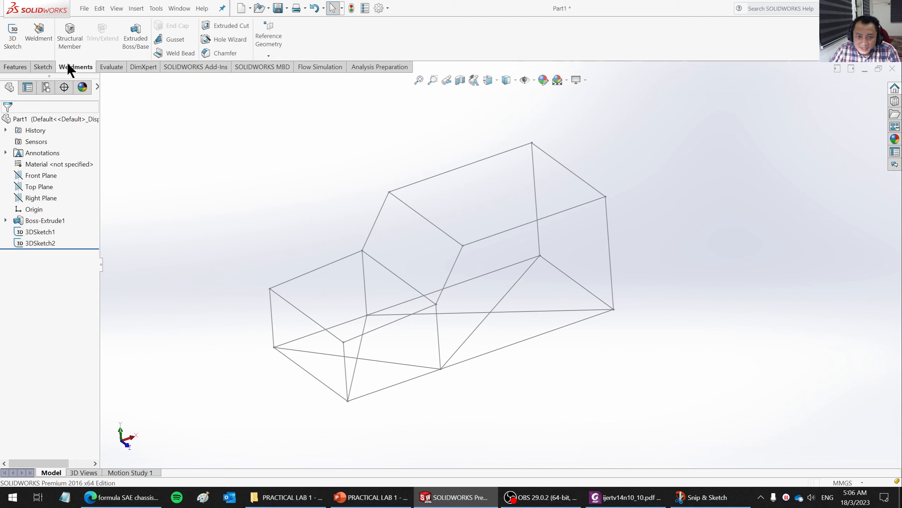
{"action": "left_click", "coordinate": [73, 44]}
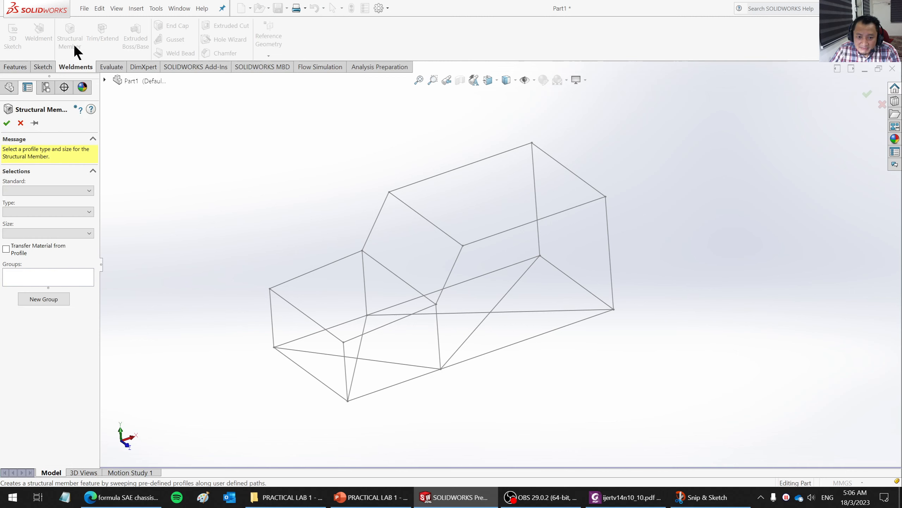
{"action": "left_click", "coordinate": [45, 191]}
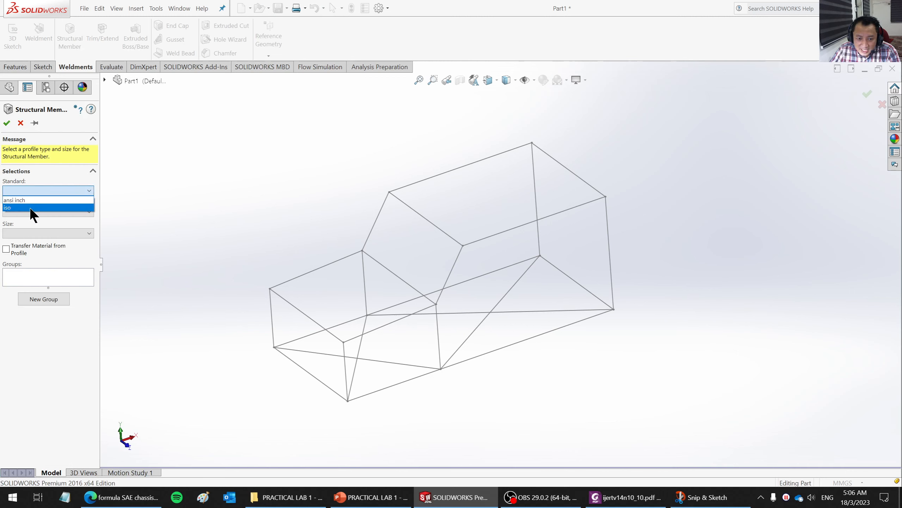
{"action": "left_click", "coordinate": [30, 206]}
{"action": "left_click", "coordinate": [31, 211]}
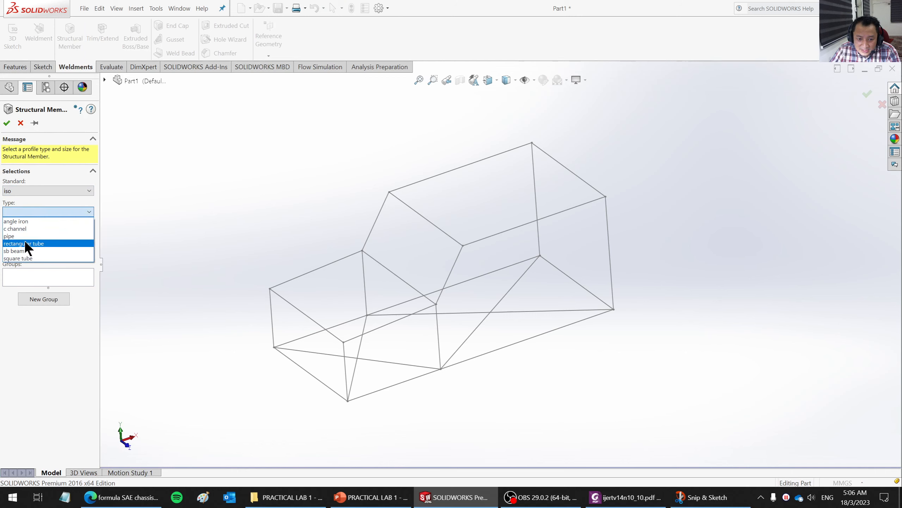
{"action": "left_click", "coordinate": [18, 235]}
{"action": "left_click", "coordinate": [35, 231]}
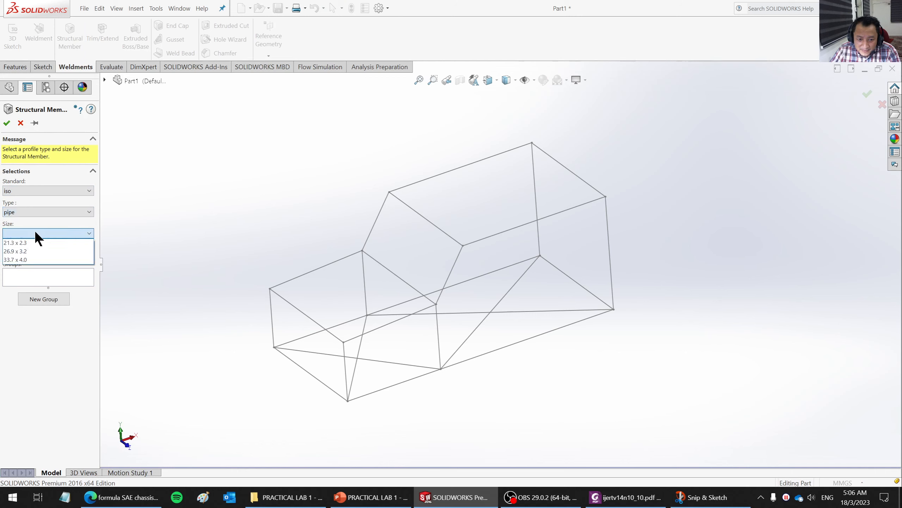
{"action": "left_click", "coordinate": [16, 259]}
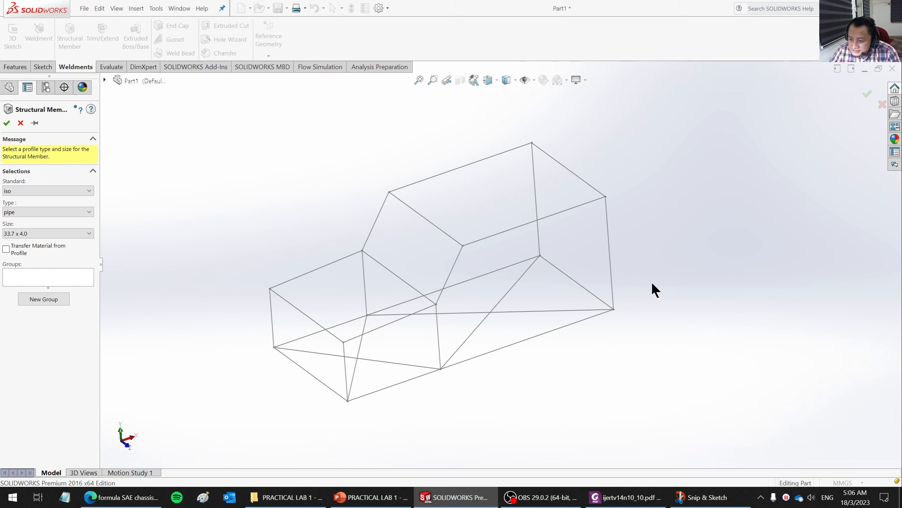
- Assign the four edges of the roof rectangle as the path segments of the first member group
{"action": "middle_click_drag", "start_coordinate": [590, 336], "coordinate": [617, 334]}
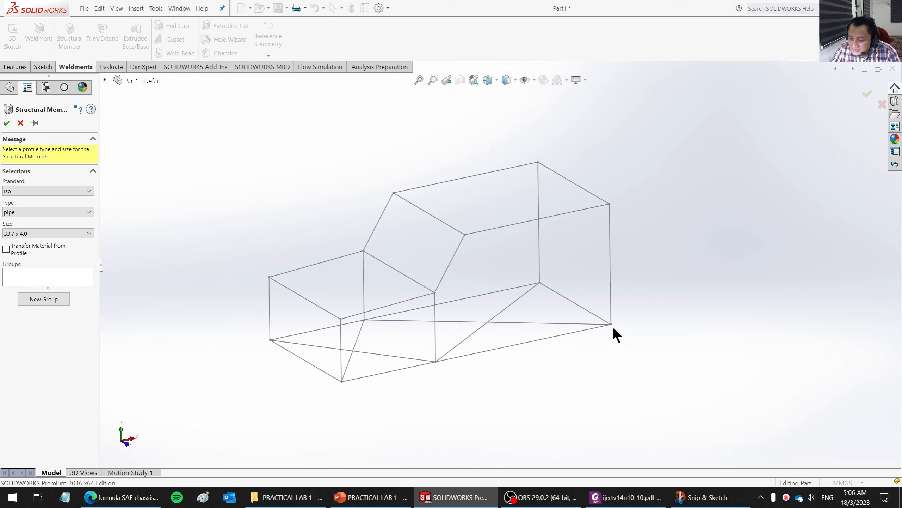
{"action": "left_click", "coordinate": [462, 180]}
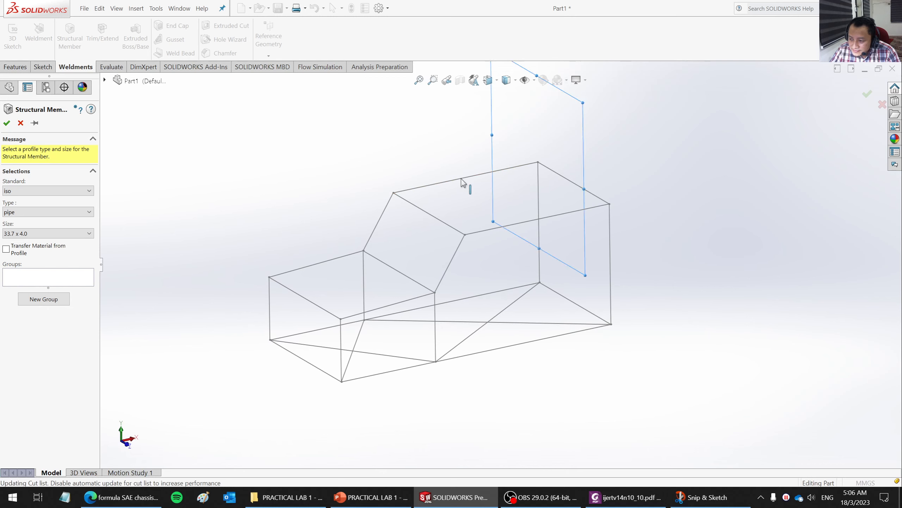
{"action": "left_click", "coordinate": [427, 217]}
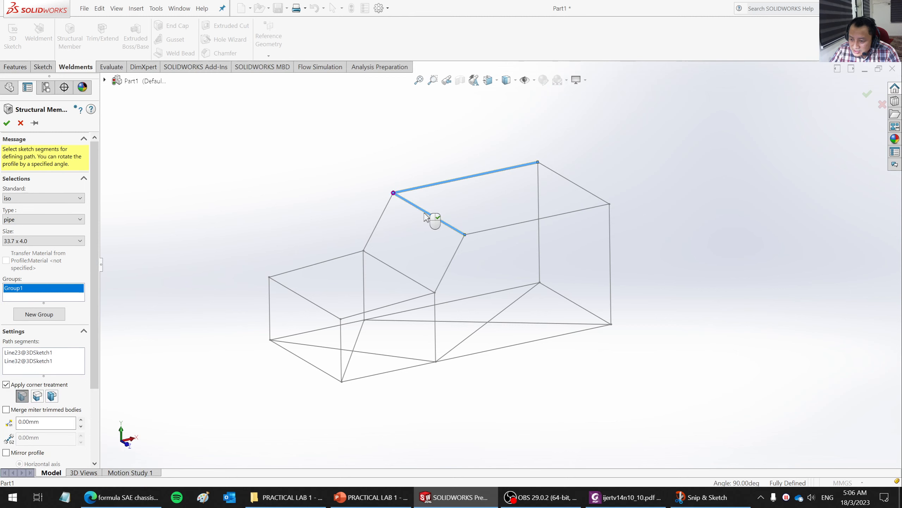
{"action": "left_click", "coordinate": [511, 228]}
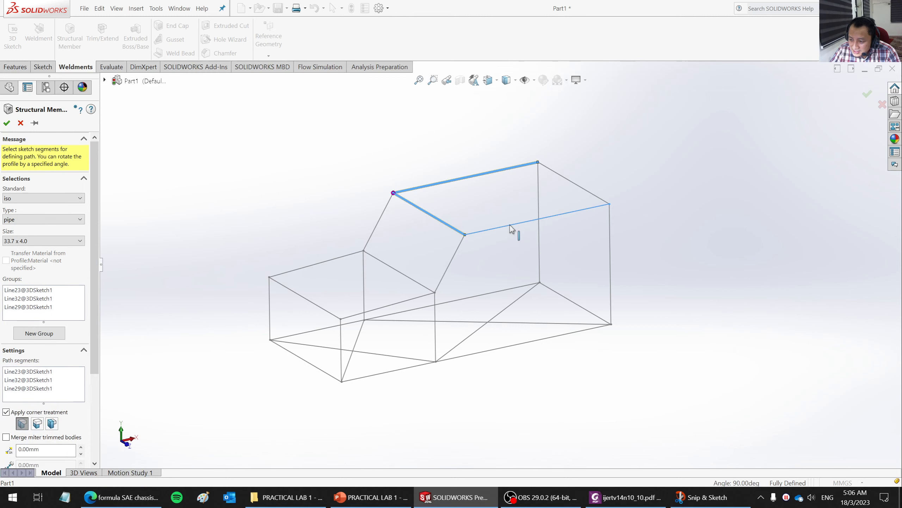
{"action": "left_click", "coordinate": [578, 189]}
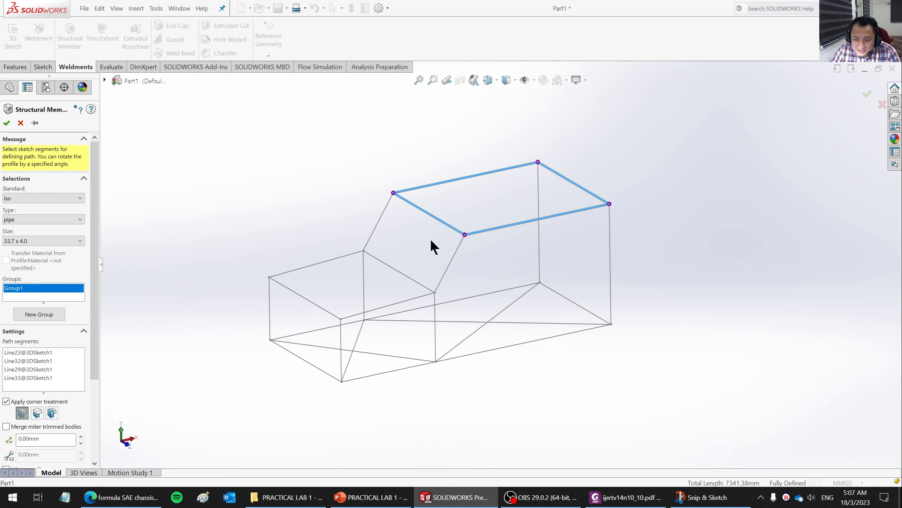
{"action": "scroll", "coordinate": [421, 198], "scroll_direction": "down", "scroll_amount": 11}
{"action": "middle_click_drag", "start_coordinate": [487, 236], "coordinate": [419, 274]}
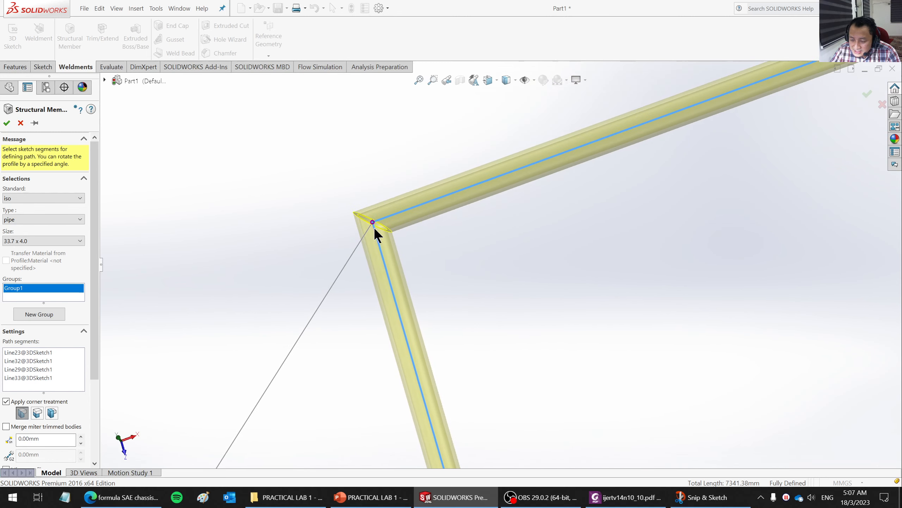
{"action": "scroll", "coordinate": [371, 222], "scroll_direction": "up", "scroll_amount": 4}
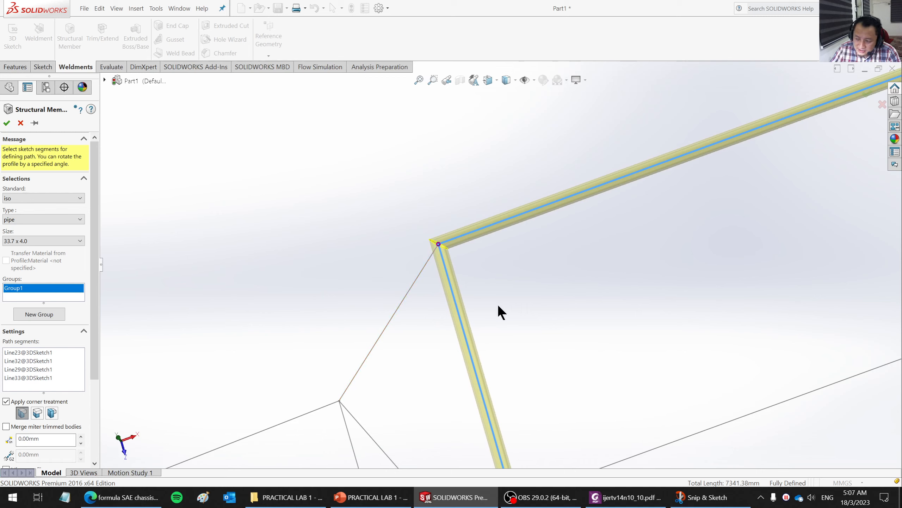
{"action": "scroll", "coordinate": [500, 313], "scroll_direction": "up", "scroll_amount": 5}
{"action": "middle_click_drag", "start_coordinate": [580, 337], "coordinate": [615, 167]}
{"action": "scroll", "coordinate": [707, 384], "scroll_direction": "down", "scroll_amount": 2}
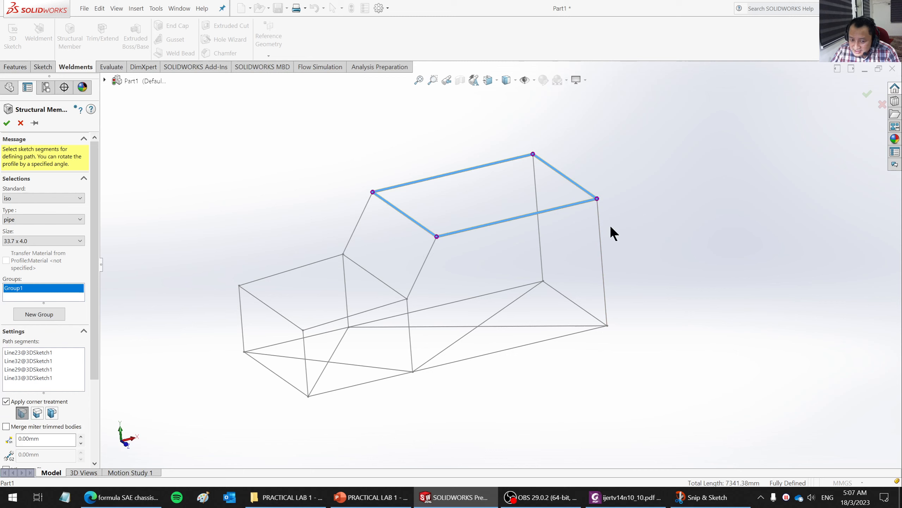
- Create a second member group from the two sloping windshield pillars and the crossbar joining their lower ends
{"action": "left_click", "coordinate": [57, 316]}
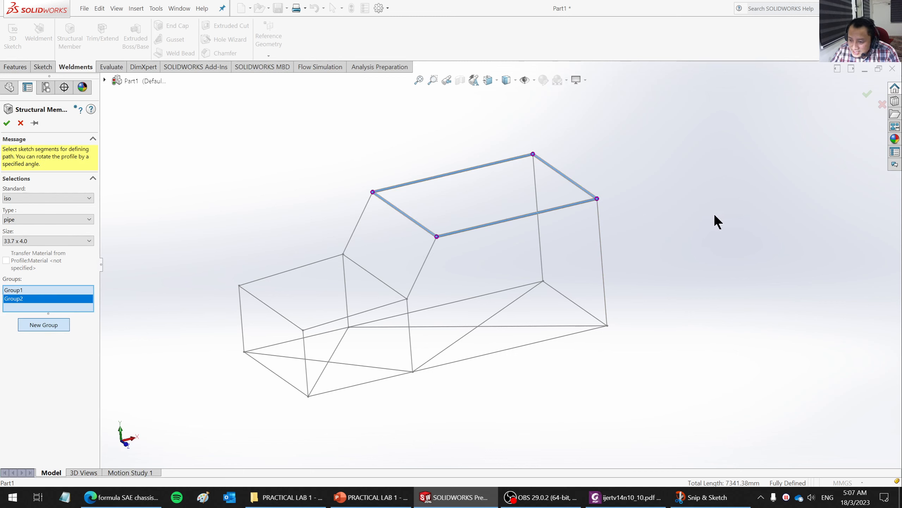
{"action": "left_click", "coordinate": [352, 237]}
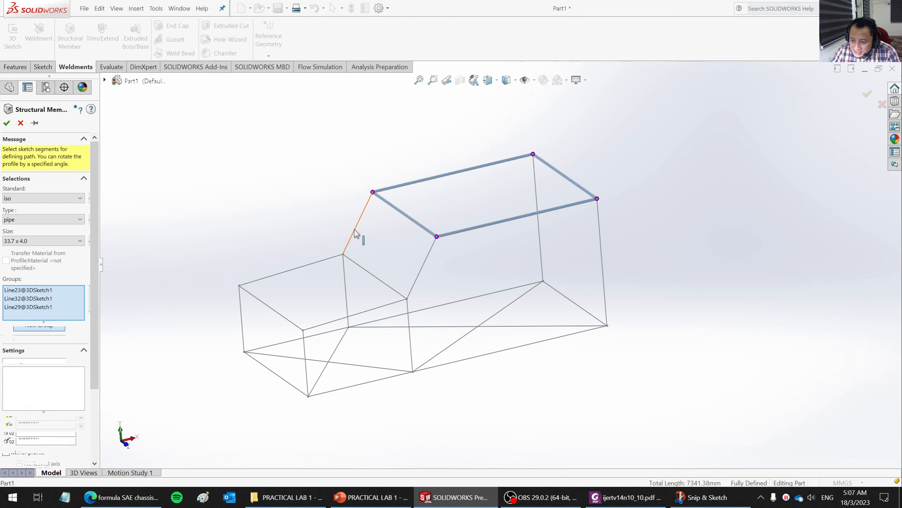
{"action": "left_click", "coordinate": [356, 262]}
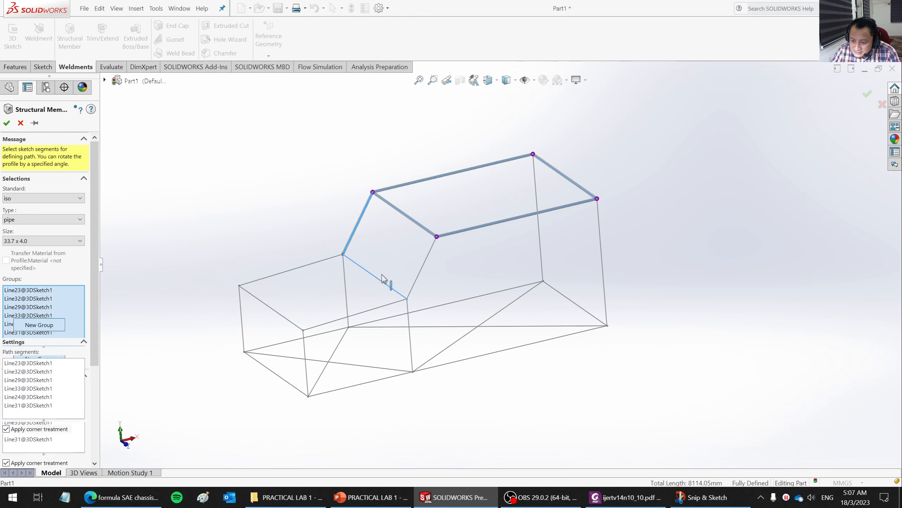
{"action": "left_click", "coordinate": [431, 253]}
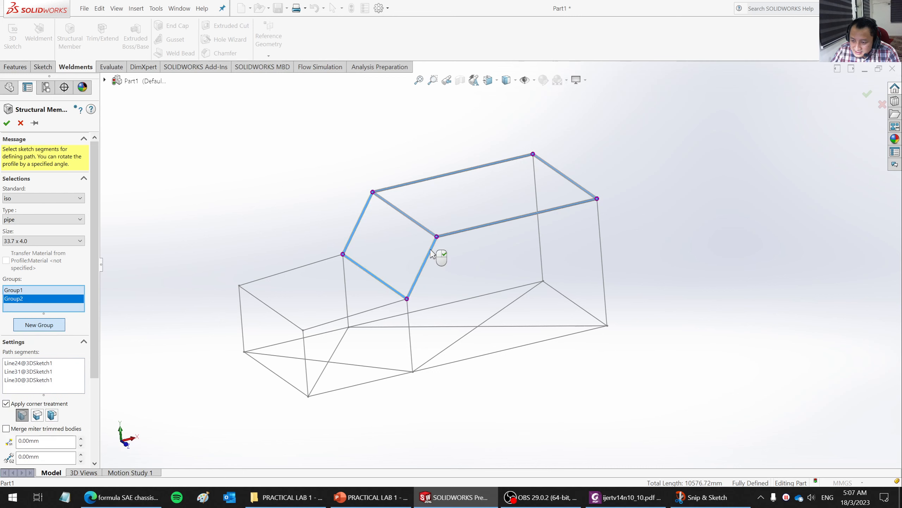
{"action": "left_click", "coordinate": [318, 262]}
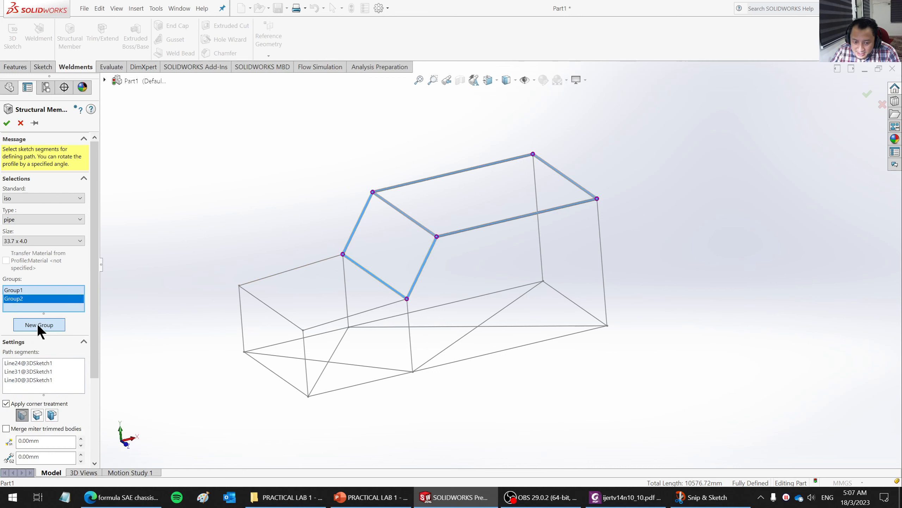
- Create a third member group from the hood's far side edge, front edge and near side edge
{"action": "left_click", "coordinate": [38, 324]}
{"action": "left_click", "coordinate": [303, 270]}
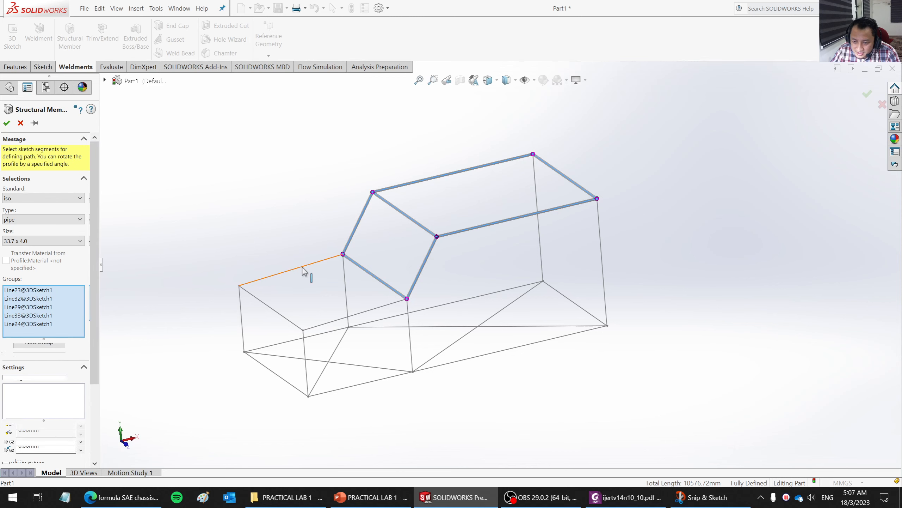
{"action": "left_click", "coordinate": [263, 307]}
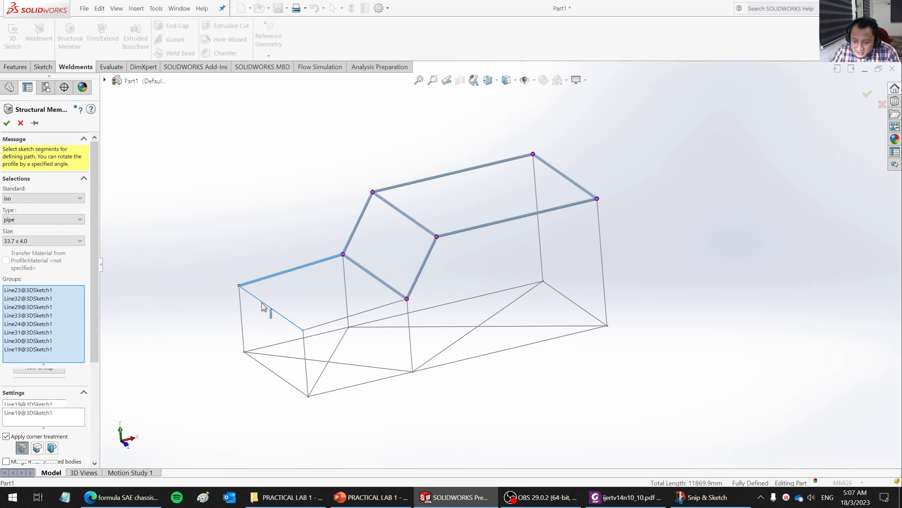
{"action": "left_click", "coordinate": [374, 312]}
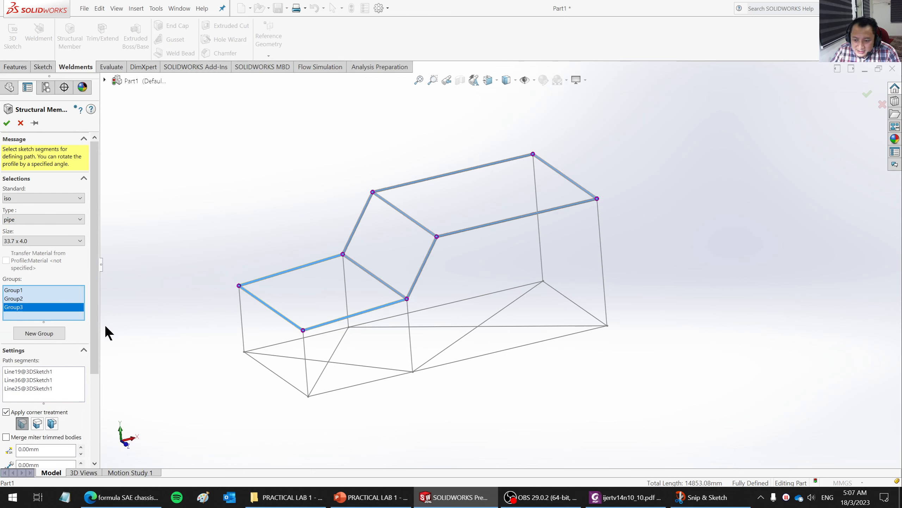
- Create a fourth member group from the far side's front upright, long floor edge and rear upright
{"action": "left_click", "coordinate": [56, 333]}
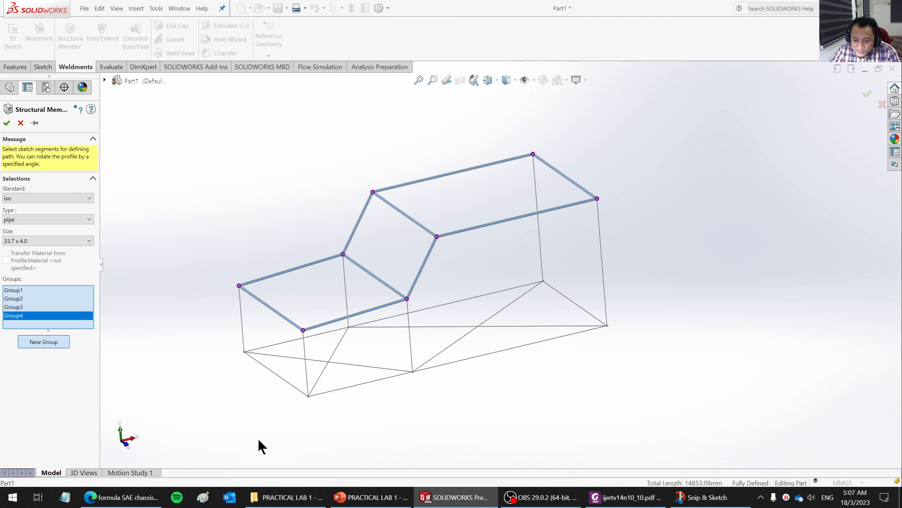
{"action": "left_click", "coordinate": [243, 322]}
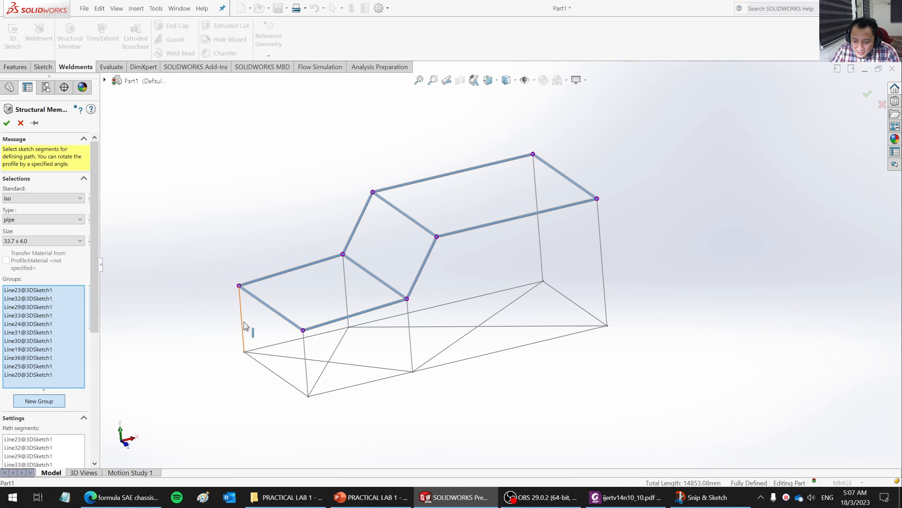
{"action": "left_click", "coordinate": [282, 348]}
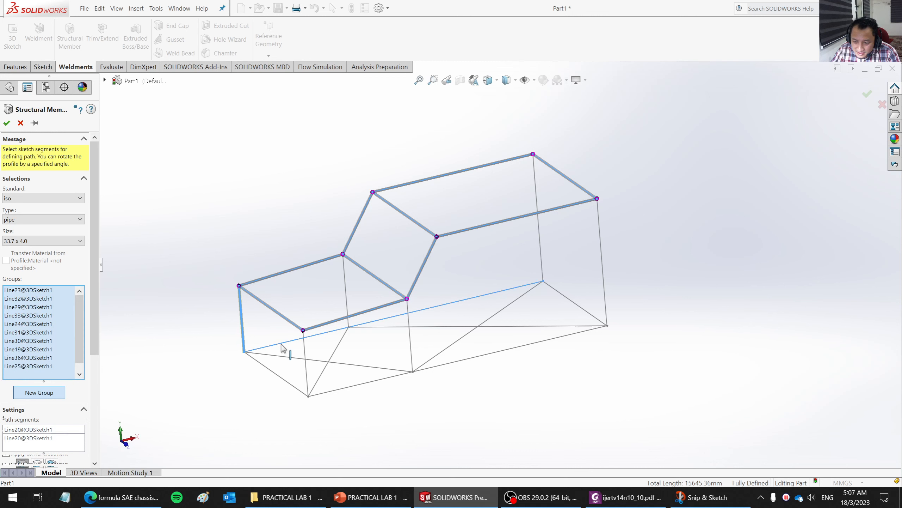
{"action": "left_click", "coordinate": [544, 248]}
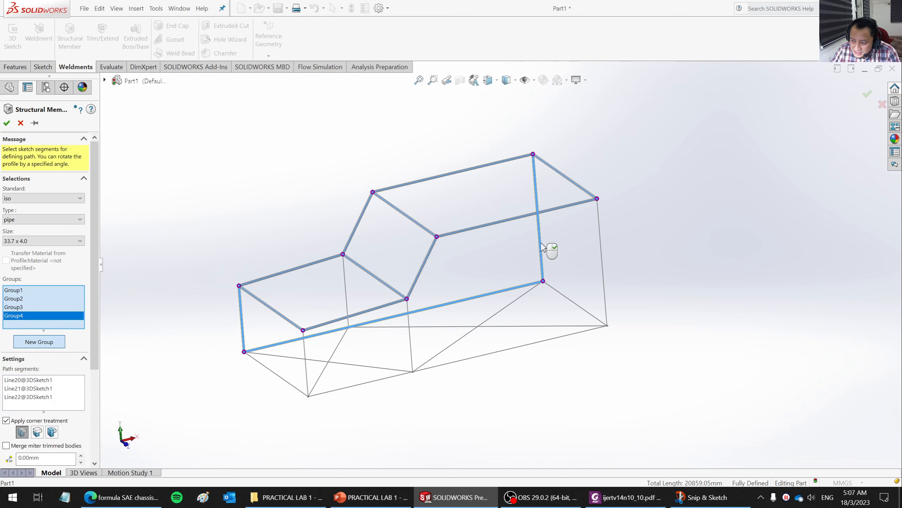
- Create a fifth member group from the near side's rear upright, long floor edge and front upright
{"action": "left_click", "coordinate": [52, 340]}
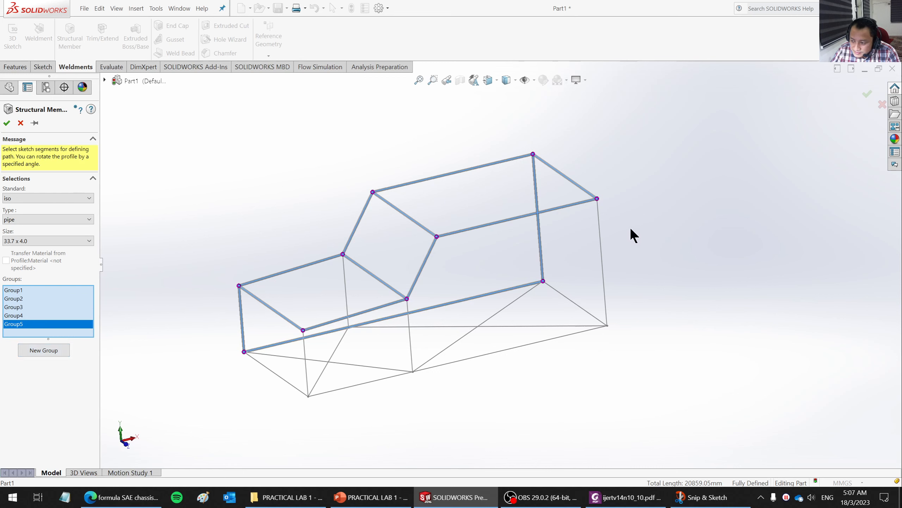
{"action": "left_click", "coordinate": [600, 235]}
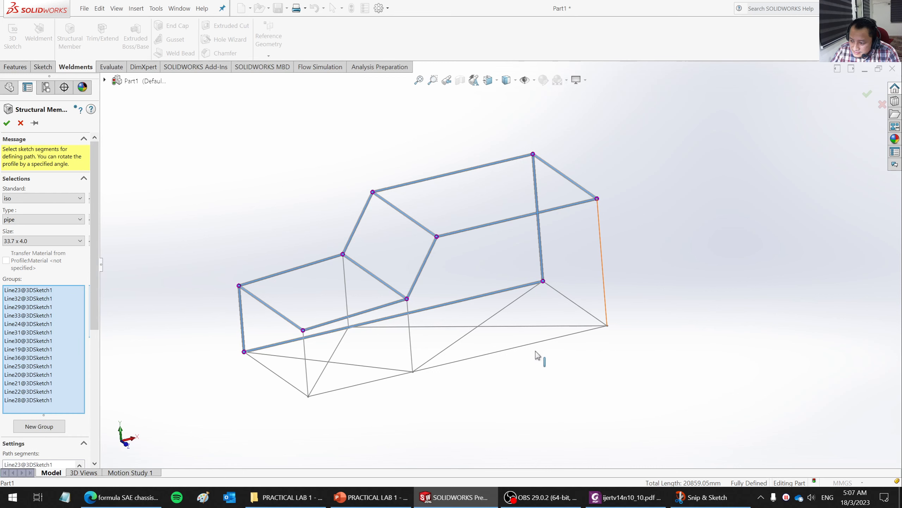
{"action": "left_click", "coordinate": [521, 351]}
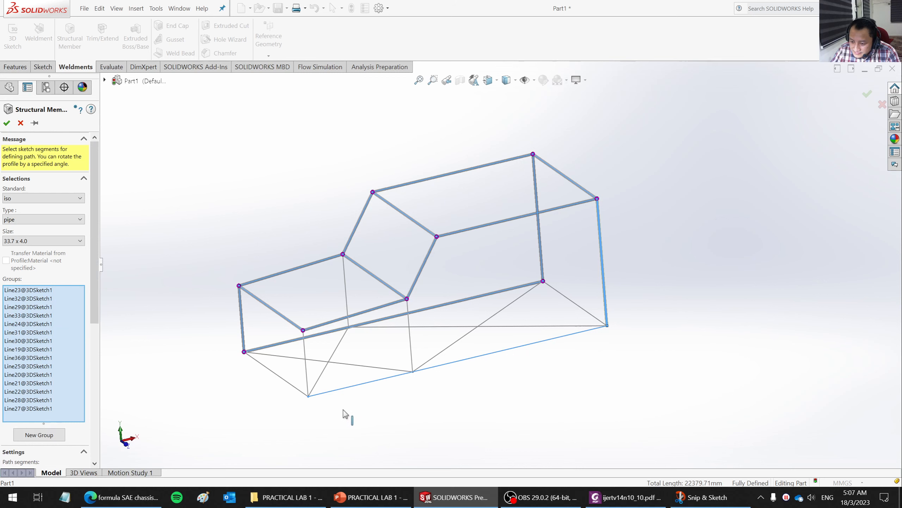
{"action": "left_click", "coordinate": [306, 362]}
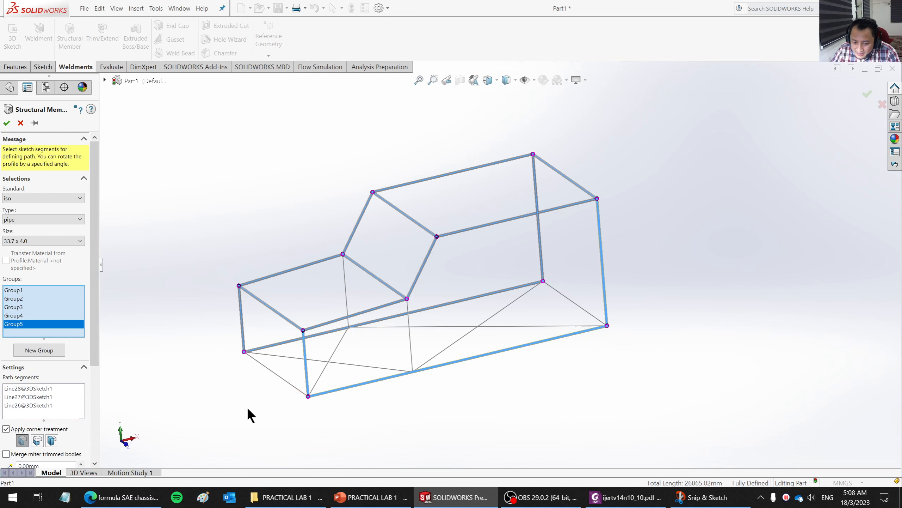
- Create a sixth member group from the parallel front and rear crossbars of the floor
{"action": "left_click", "coordinate": [43, 353]}
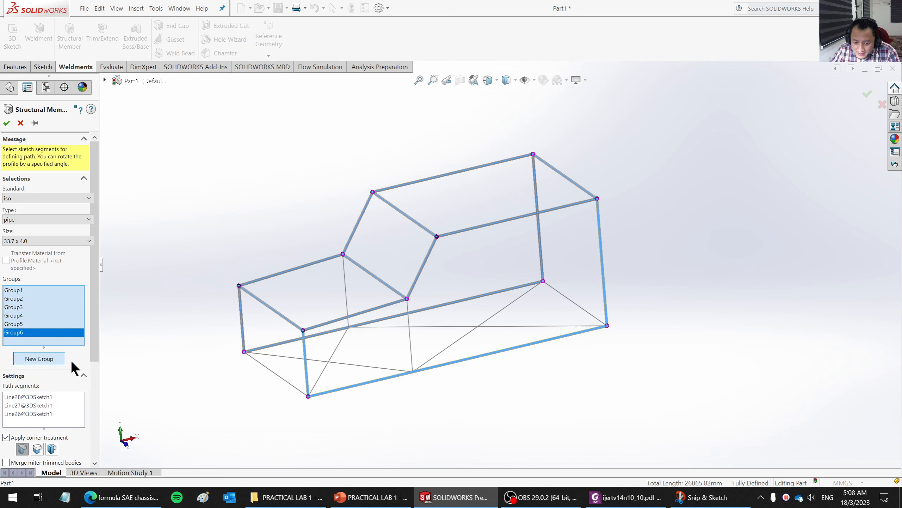
{"action": "left_click", "coordinate": [279, 378]}
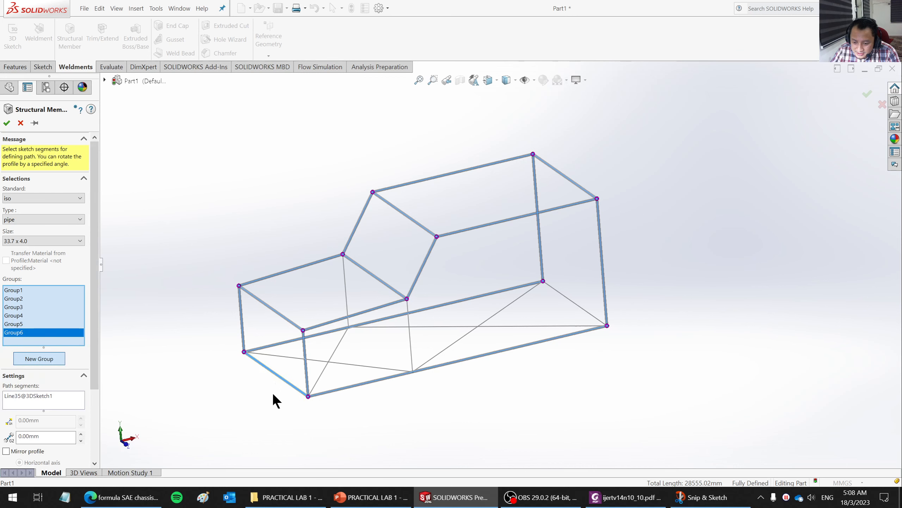
{"action": "left_click", "coordinate": [575, 303]}
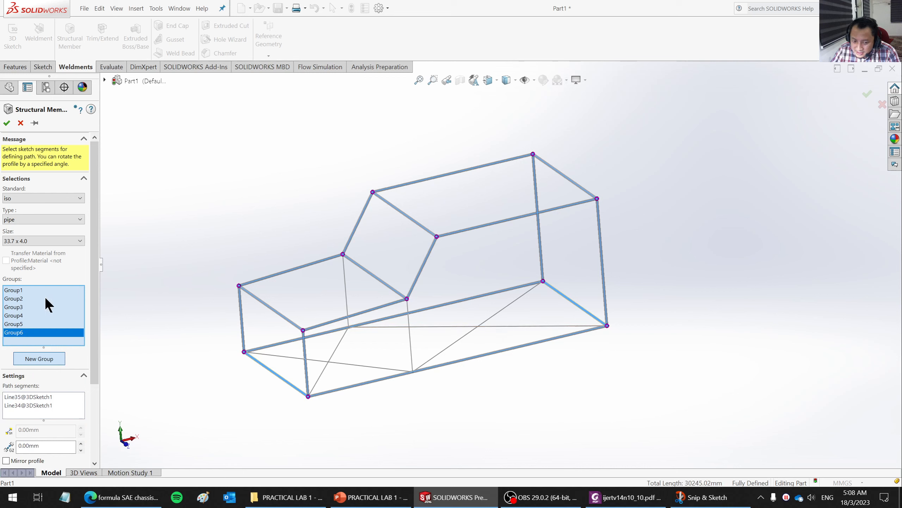
- Create four separate member groups, one for each crossing diagonal brace of the floor, and finish the structural member
{"action": "left_click", "coordinate": [39, 358]}
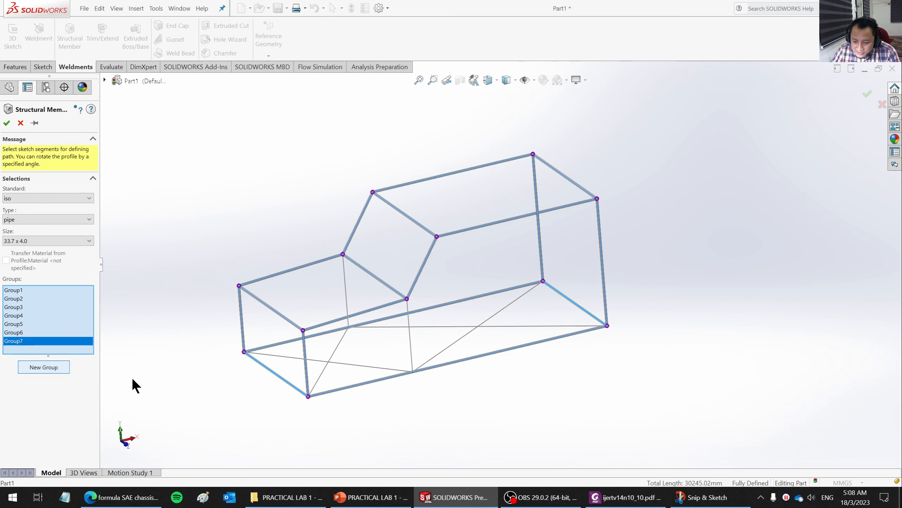
{"action": "left_click", "coordinate": [531, 330]}
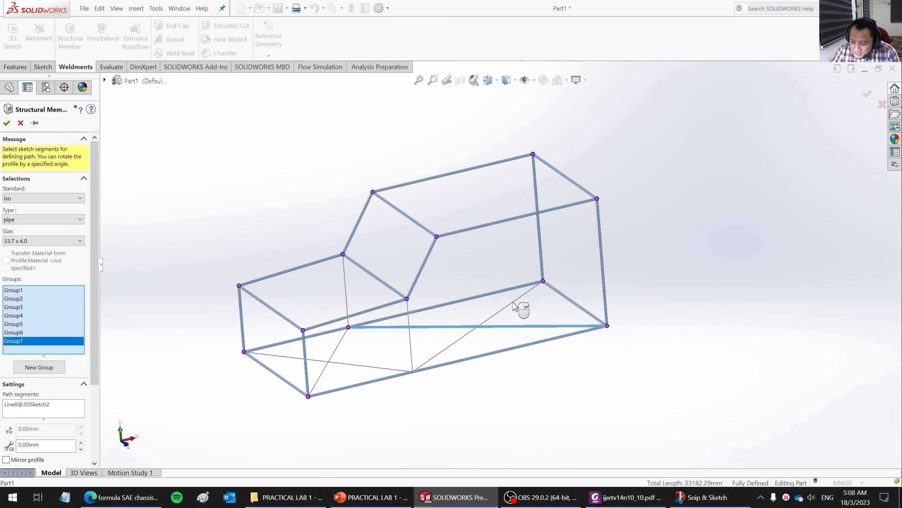
{"action": "left_click", "coordinate": [43, 367]}
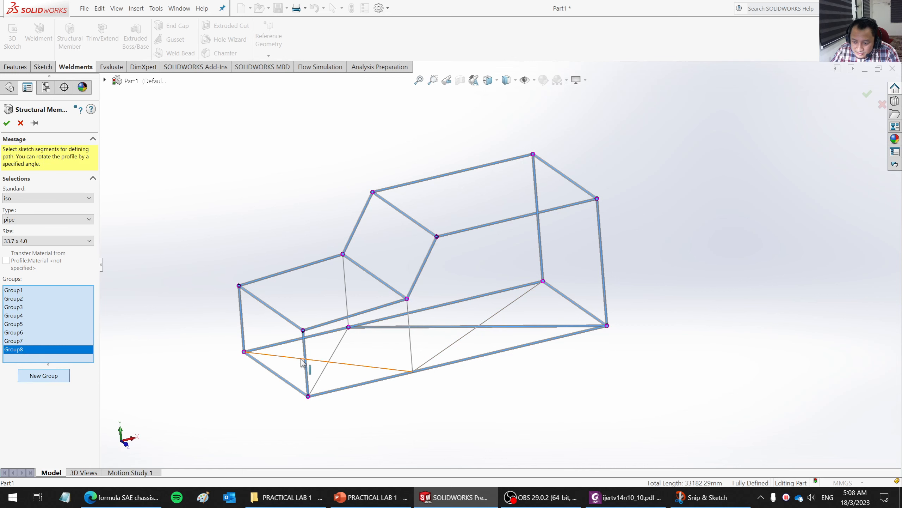
{"action": "left_click", "coordinate": [340, 345]}
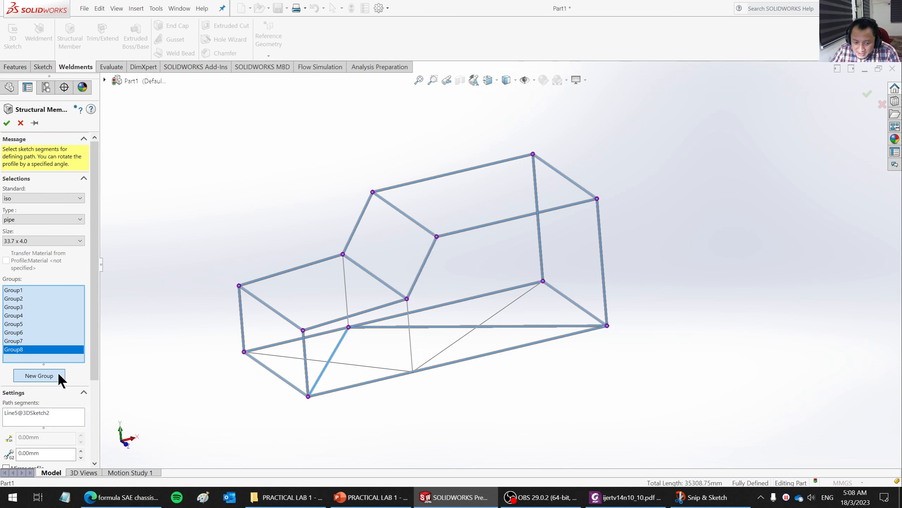
{"action": "left_click", "coordinate": [58, 375]}
{"action": "left_click", "coordinate": [359, 368]}
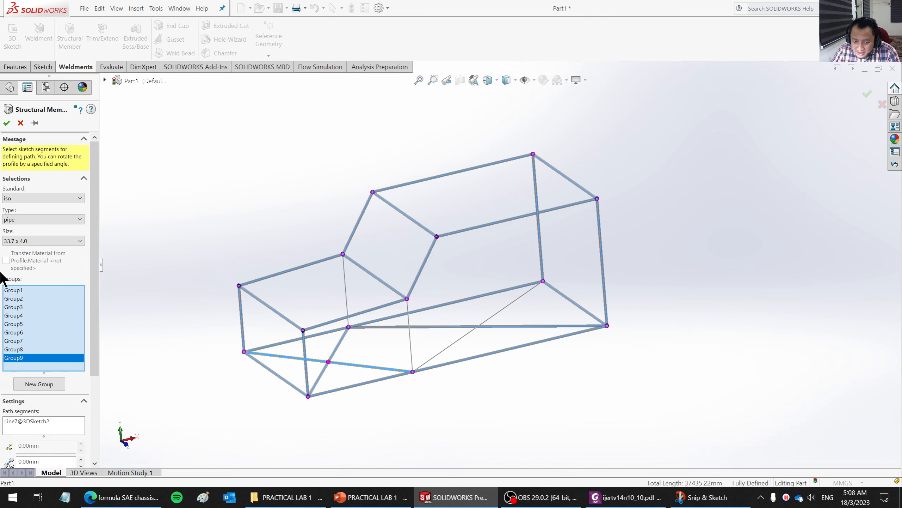
{"action": "left_click", "coordinate": [54, 383]}
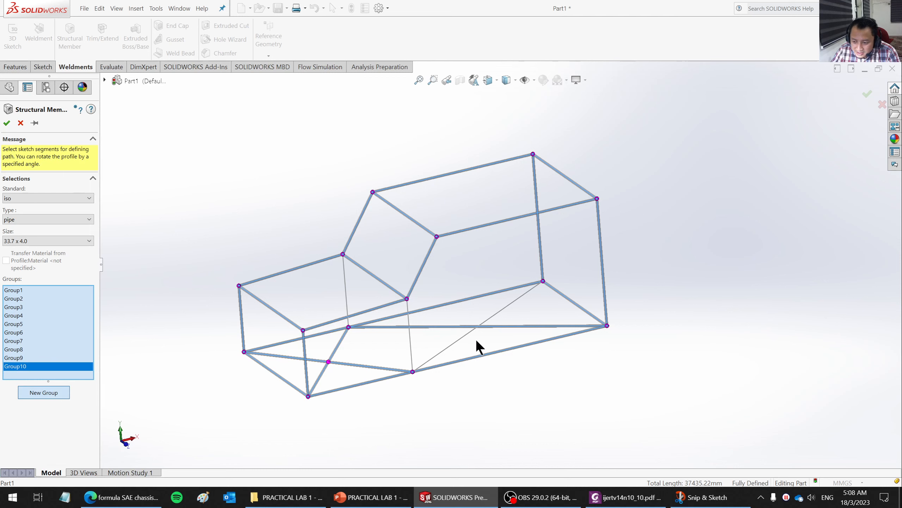
{"action": "left_click", "coordinate": [502, 312]}
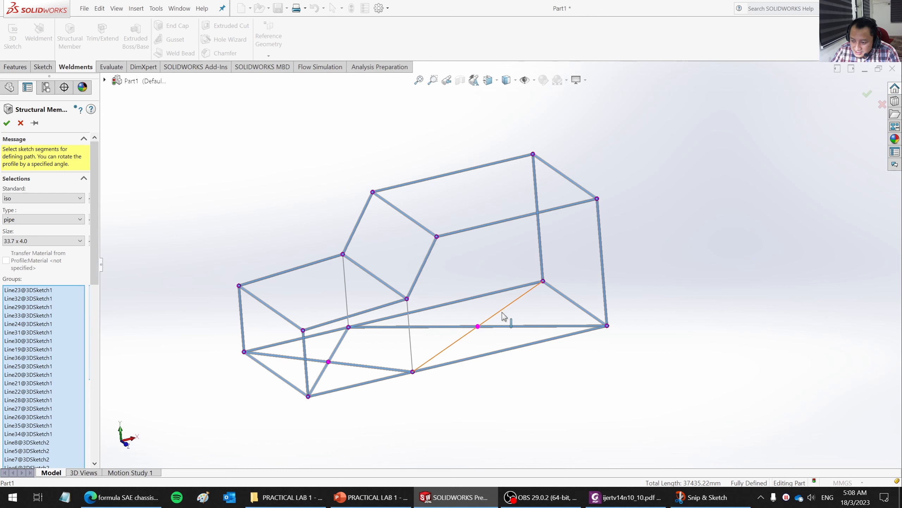
{"action": "left_click", "coordinate": [6, 122]}
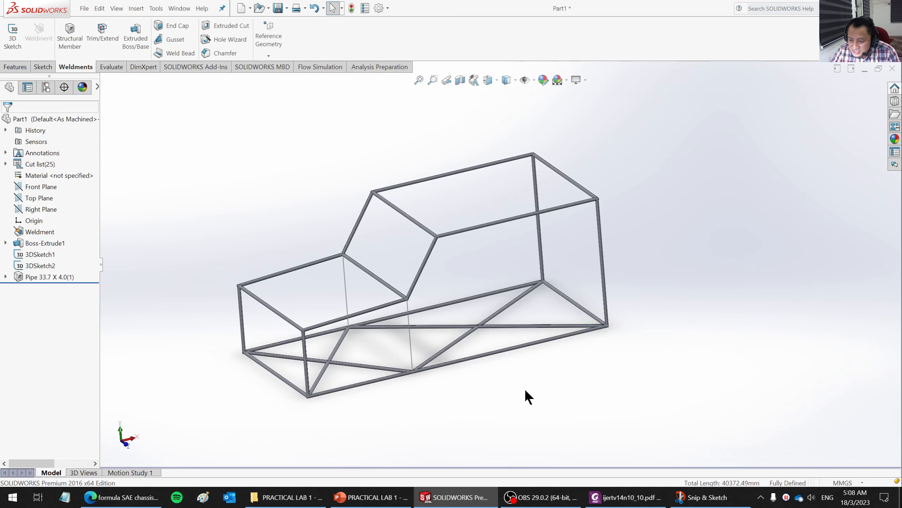
- Examine the pipe corner joints, the whole frame for lines without pipe, and the bodies listed under the pipe feature
{"action": "mouse_move", "coordinate": [499, 387]}
{"action": "middle_mouse_down"}
{"action": "mouse_move", "coordinate": [518, 371]}
{"action": "mouse_move", "coordinate": [501, 403]}
{"action": "middle_mouse_up"}
{"action": "scroll", "coordinate": [447, 397], "scroll_direction": "down", "scroll_amount": 3}
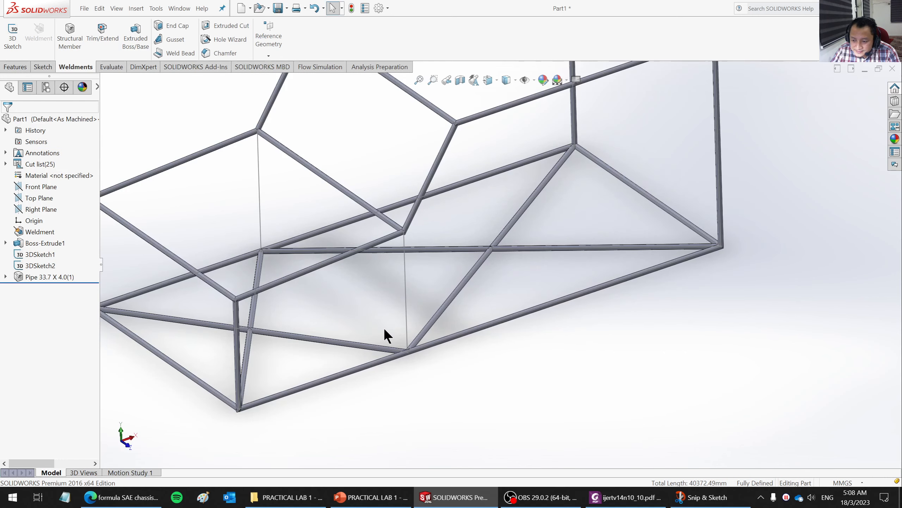
{"action": "scroll", "coordinate": [258, 299], "scroll_direction": "down", "scroll_amount": 10}
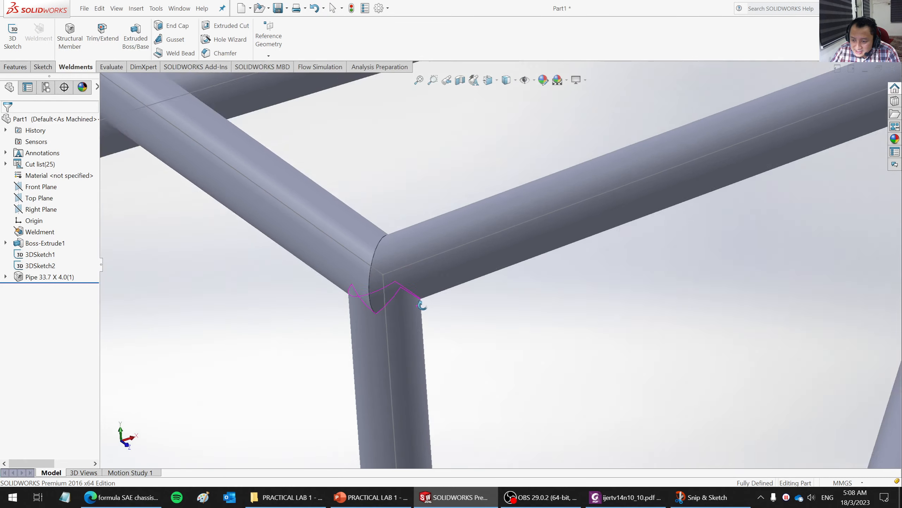
{"action": "middle_click_drag", "start_coordinate": [421, 305], "coordinate": [384, 269]}
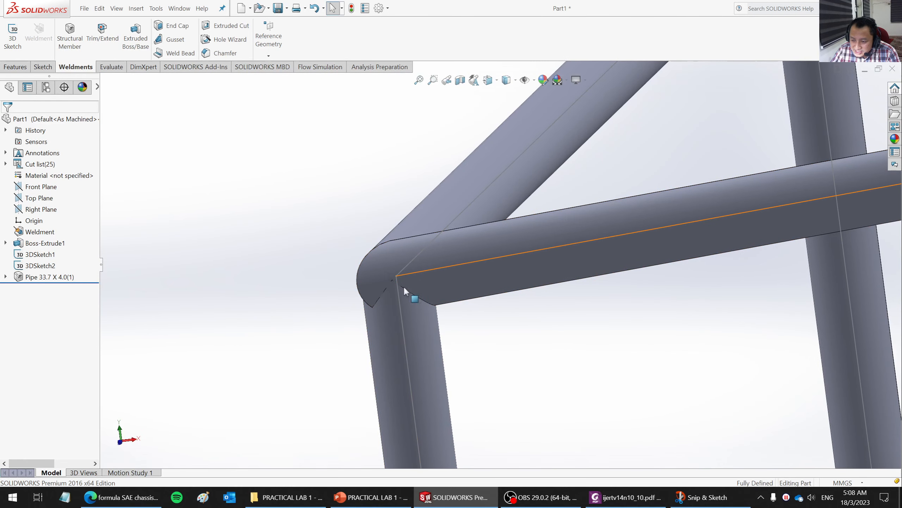
{"action": "scroll", "coordinate": [385, 320], "scroll_direction": "up", "scroll_amount": 6}
{"action": "scroll", "coordinate": [385, 320], "scroll_direction": "up", "scroll_amount": 10}
{"action": "scroll", "coordinate": [758, 221], "scroll_direction": "down", "scroll_amount": 3}
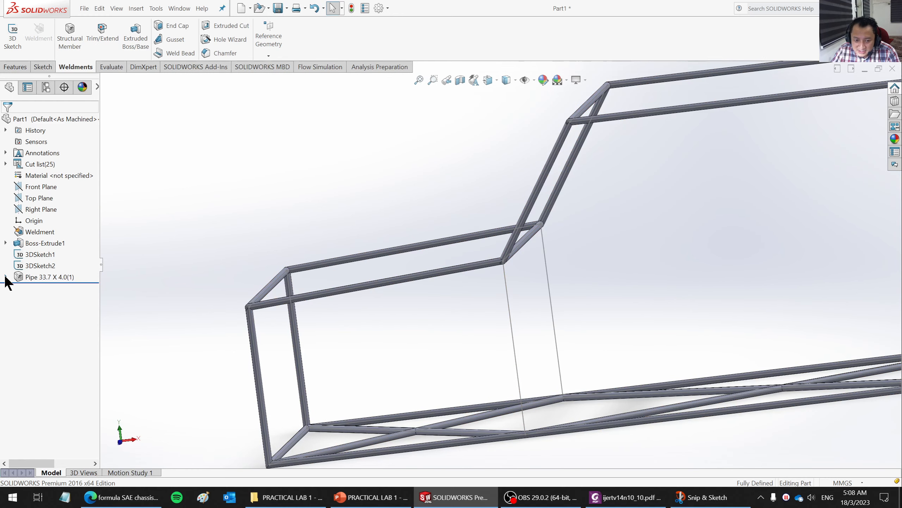
{"action": "scroll", "coordinate": [526, 281], "scroll_direction": "up", "scroll_amount": 6}
{"action": "scroll", "coordinate": [541, 262], "scroll_direction": "down", "scroll_amount": 2}
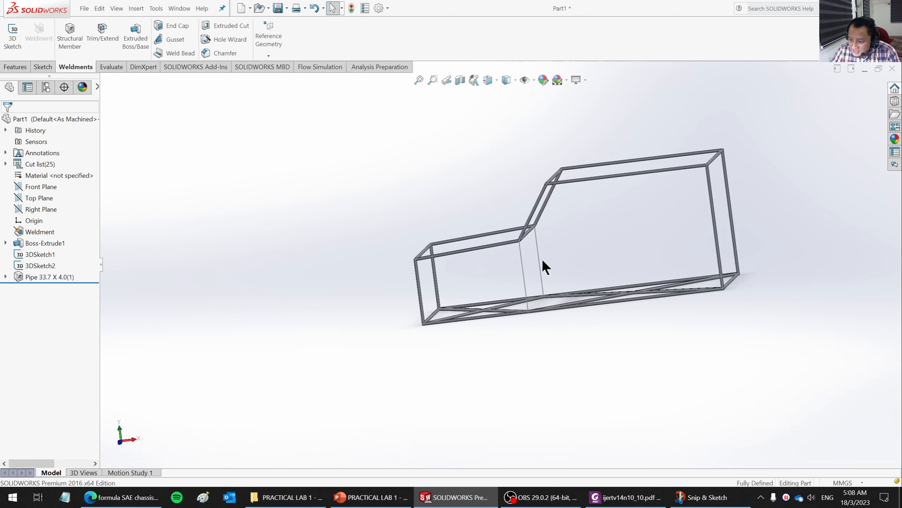
{"action": "scroll", "coordinate": [652, 235], "scroll_direction": "down", "scroll_amount": 8}
{"action": "scroll", "coordinate": [530, 276], "scroll_direction": "up", "scroll_amount": 3}
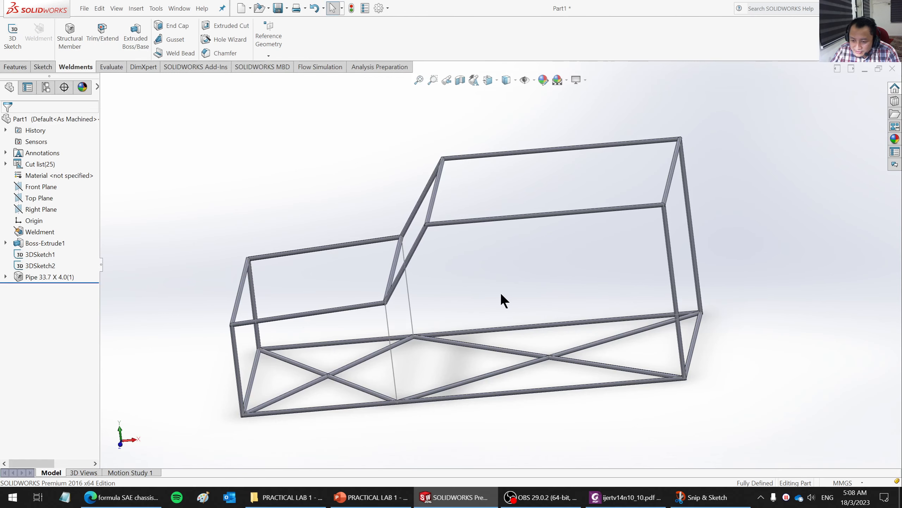
{"action": "left_click", "coordinate": [5, 277]}
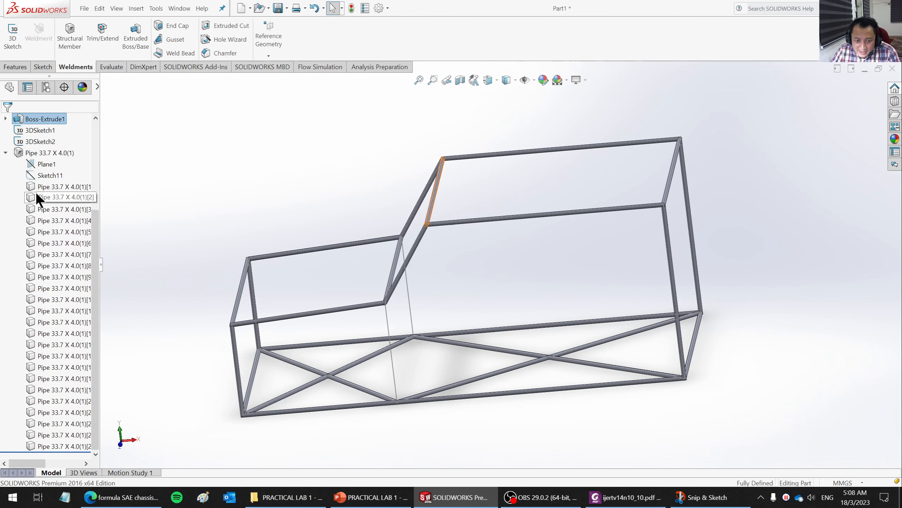
{"action": "left_click", "coordinate": [6, 152]}
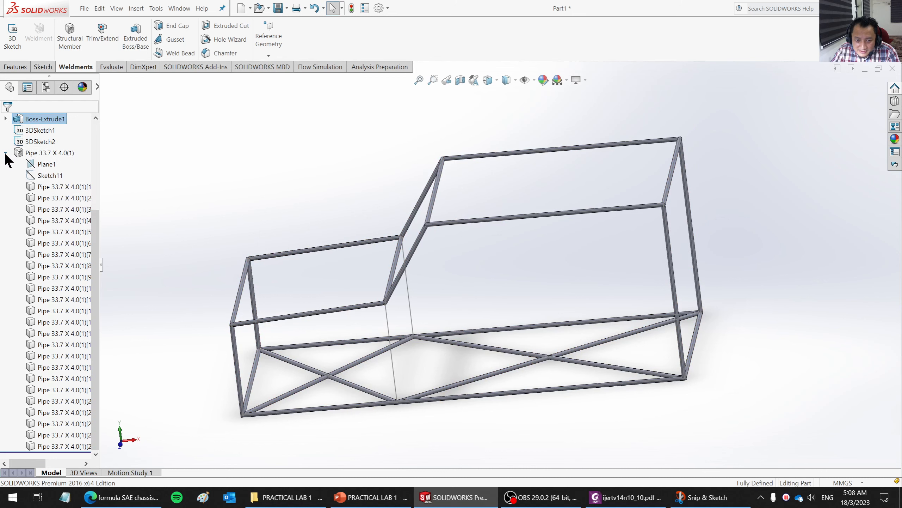
- Edit the pipe feature to add an eleventh group from the two vertical posts between the windshield base and the floor
{"action": "right_click", "coordinate": [36, 277]}
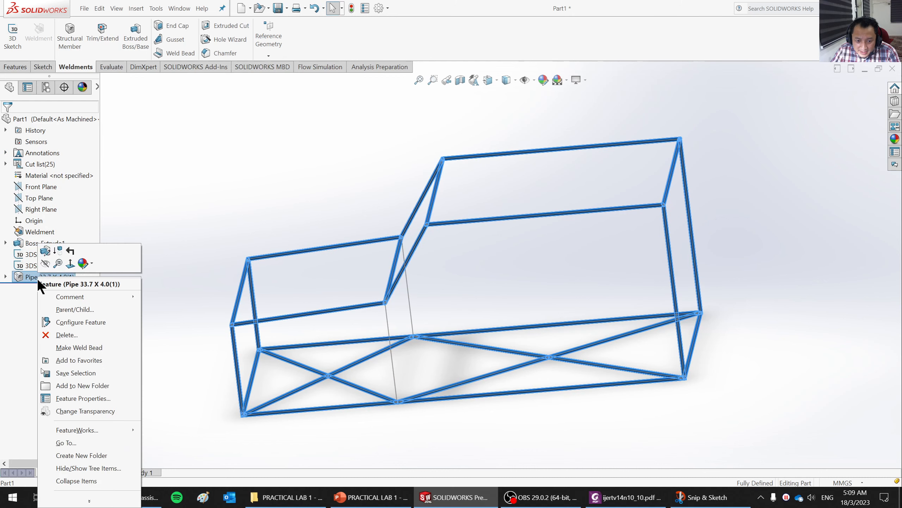
{"action": "left_click", "coordinate": [45, 251]}
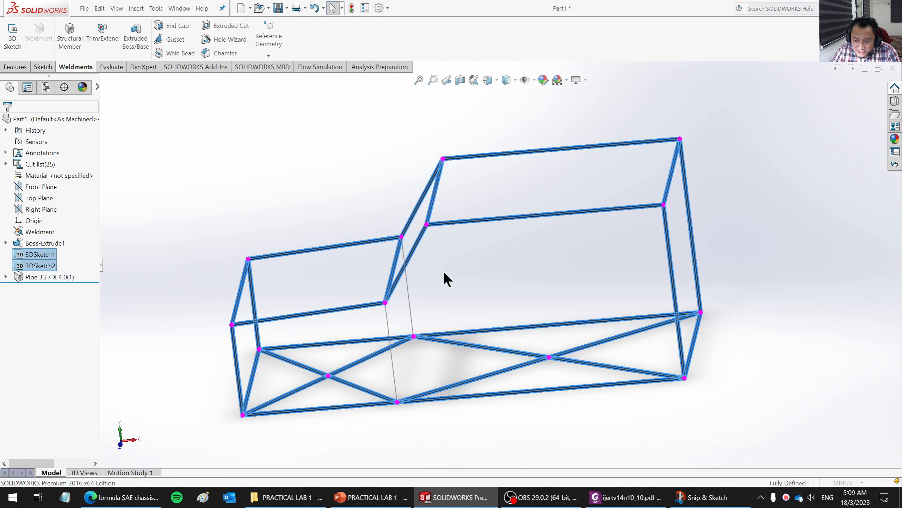
{"action": "left_click", "coordinate": [29, 382]}
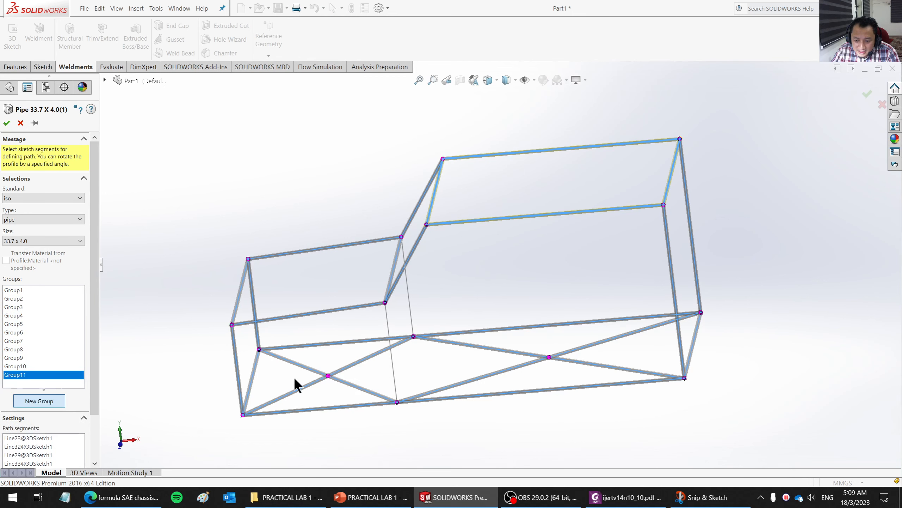
{"action": "left_click", "coordinate": [388, 316]}
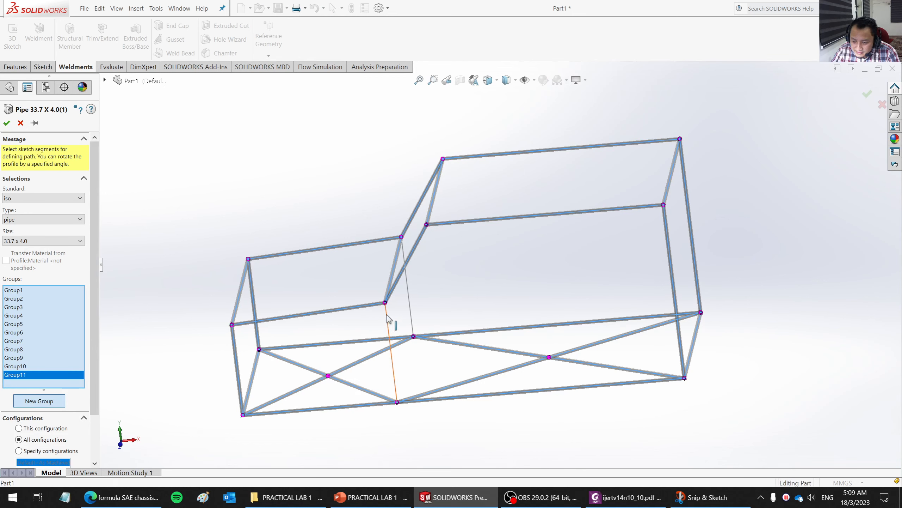
{"action": "left_click", "coordinate": [388, 319]}
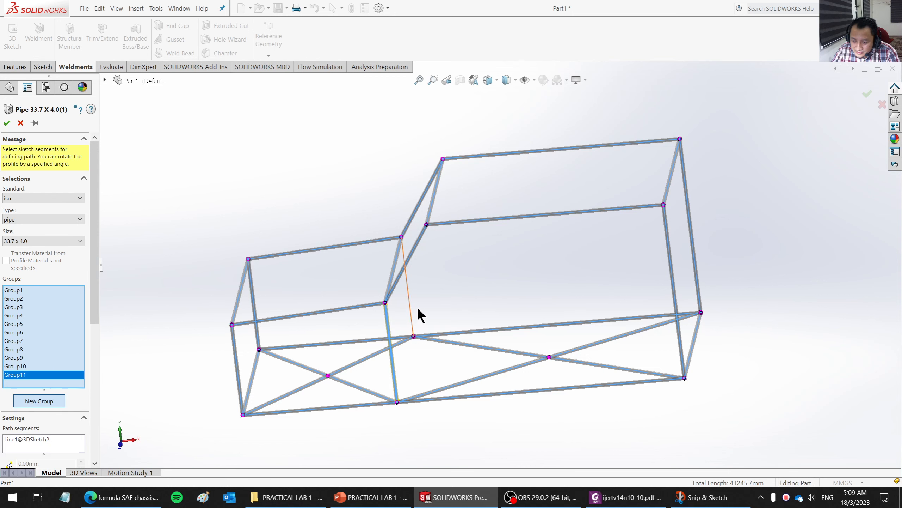
{"action": "left_click", "coordinate": [409, 291]}
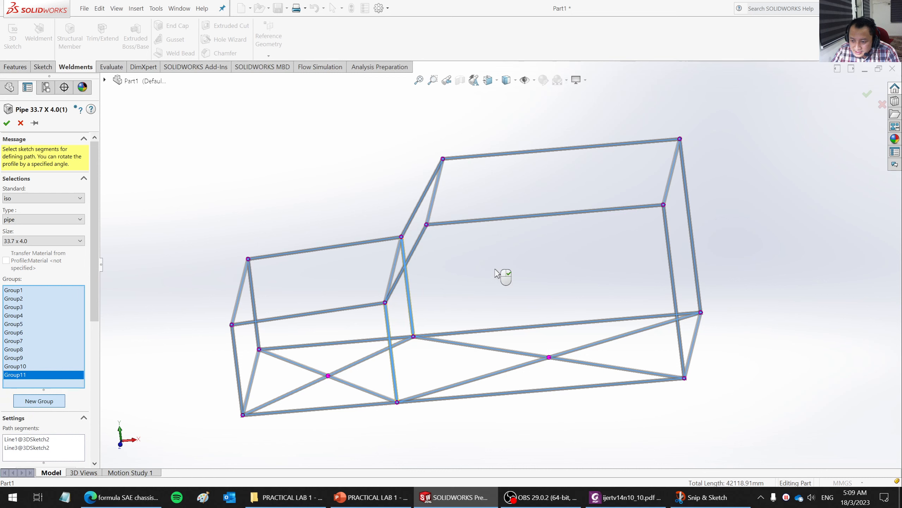
{"action": "left_click", "coordinate": [6, 122]}
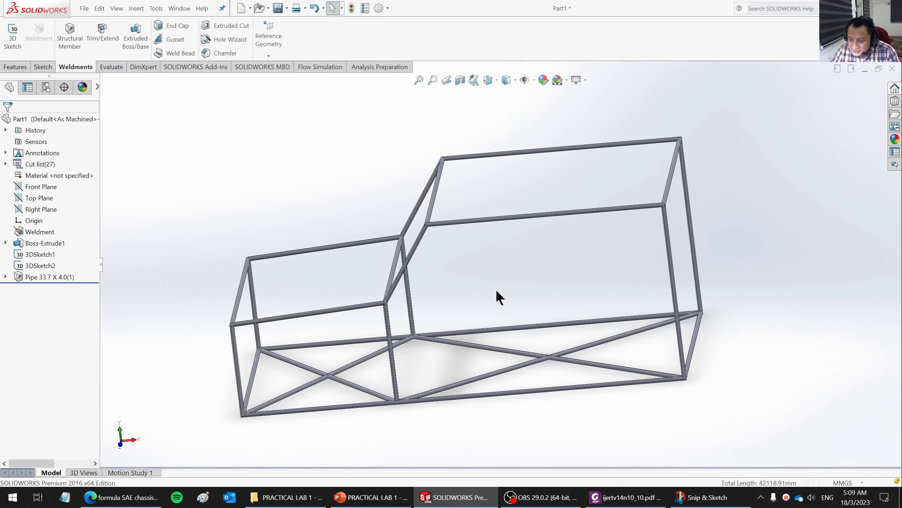
{"action": "middle_click_drag", "start_coordinate": [496, 296], "coordinate": [541, 281]}
{"action": "scroll", "coordinate": [554, 270], "scroll_direction": "down", "scroll_amount": 4}
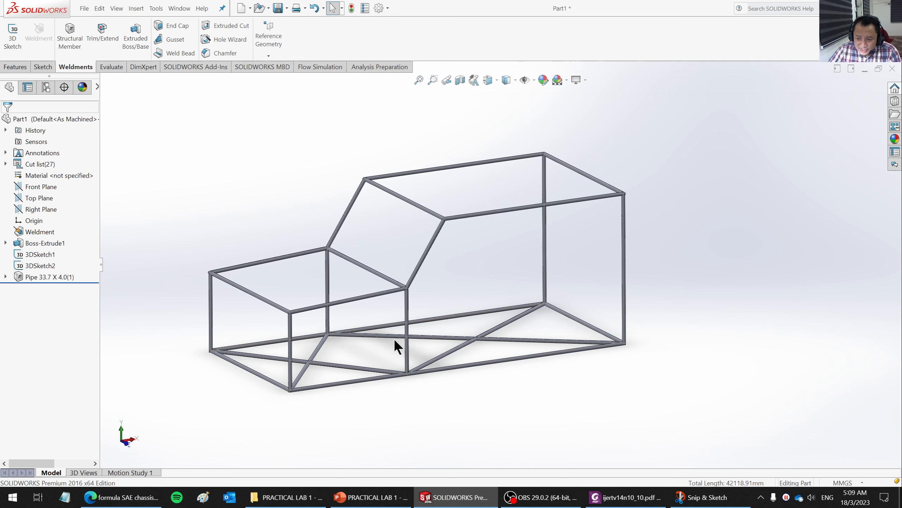
- Edit the profile sketch of the pipe structural member and set the outer circle's diameter to 50 mm
{"action": "left_click", "coordinate": [5, 277]}
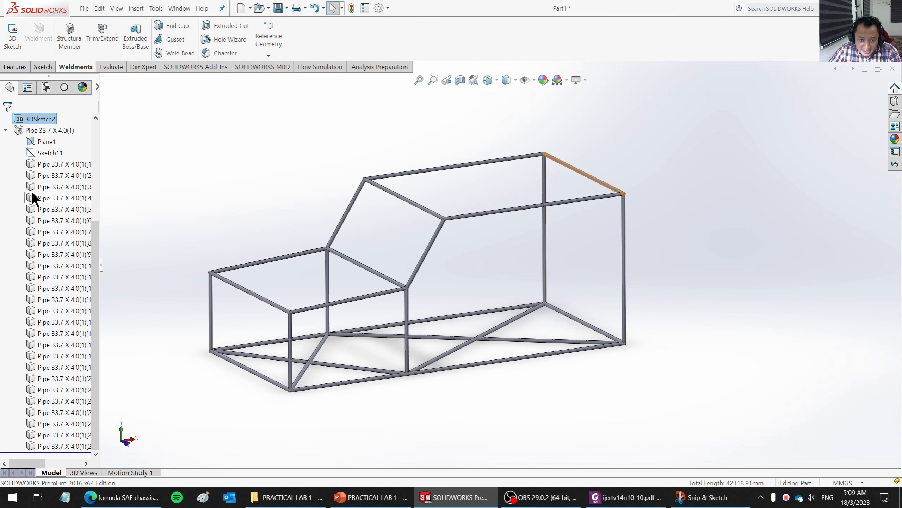
{"action": "right_click", "coordinate": [48, 154]}
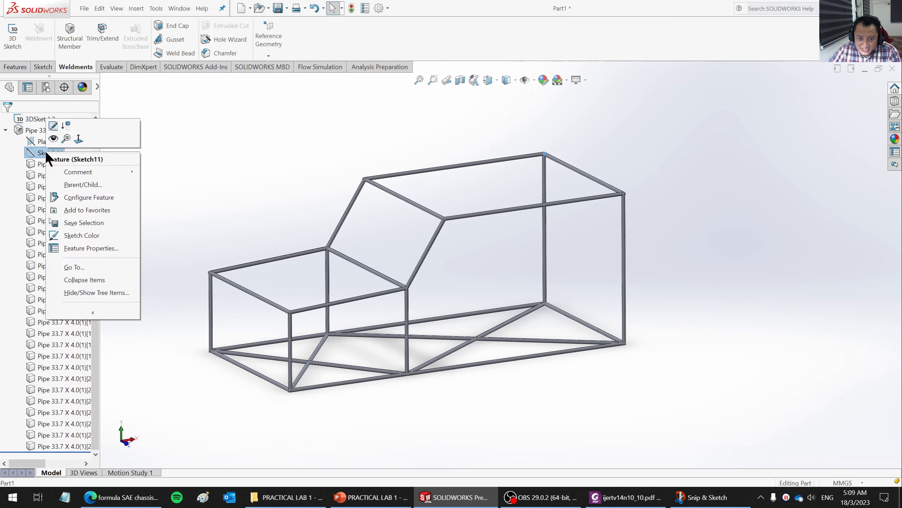
{"action": "left_click", "coordinate": [53, 126]}
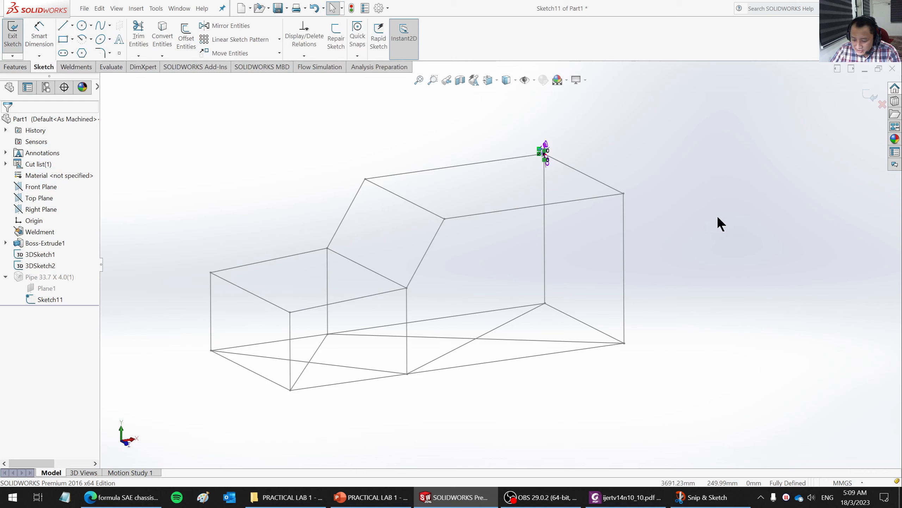
{"action": "key", "text": "ctrl+8"}
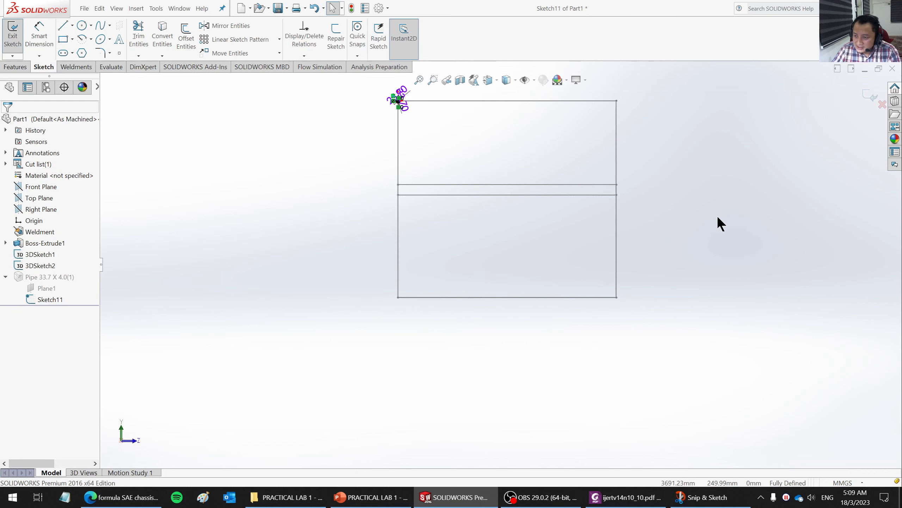
{"action": "scroll", "coordinate": [407, 94], "scroll_direction": "down", "scroll_amount": 5}
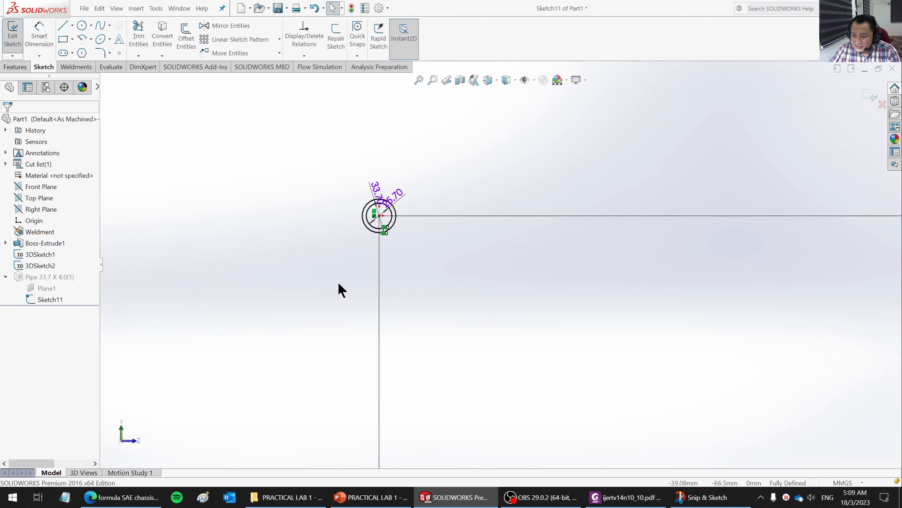
{"action": "scroll", "coordinate": [511, 142], "scroll_direction": "down", "scroll_amount": 3}
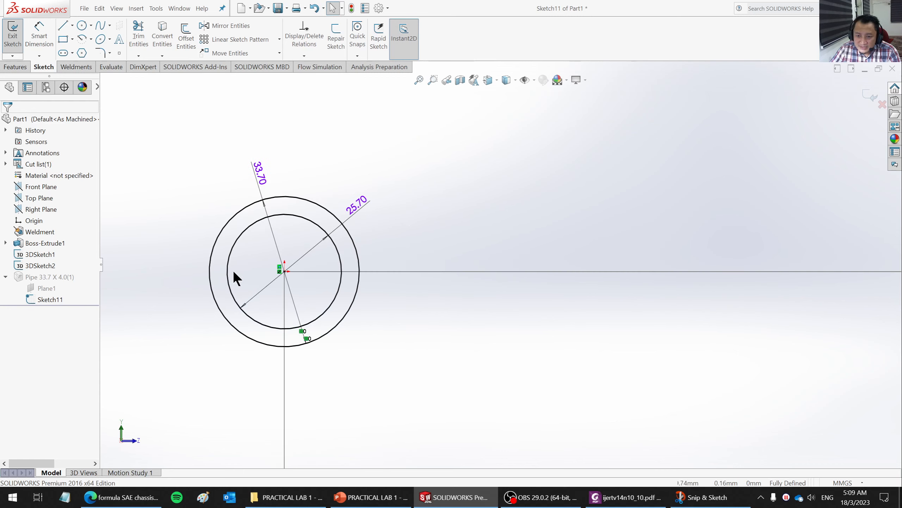
{"action": "left_click", "coordinate": [39, 44]}
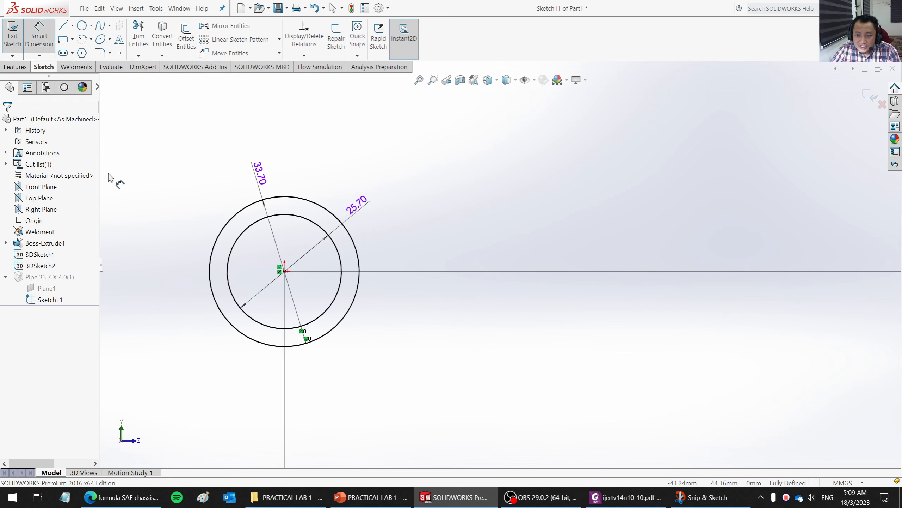
{"action": "left_click", "coordinate": [262, 179]}
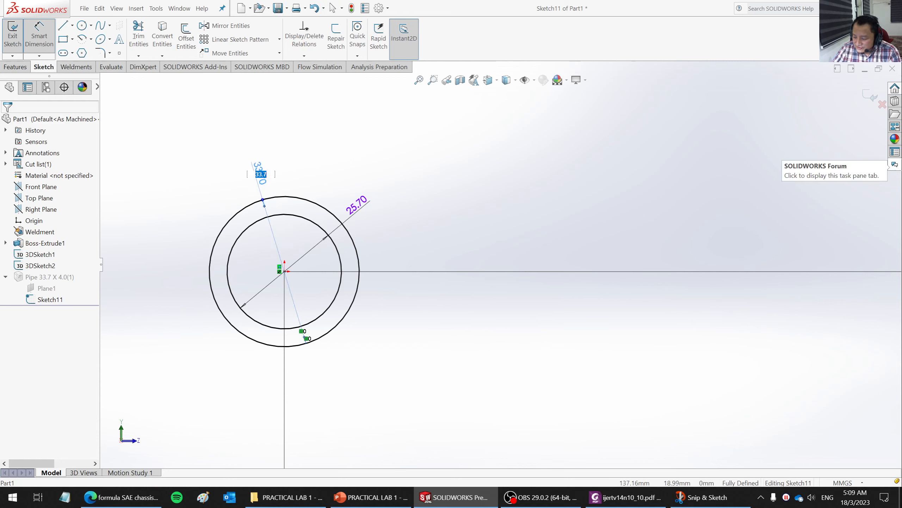
{"action": "type", "text": "50"}
{"action": "key", "text": "Return"}
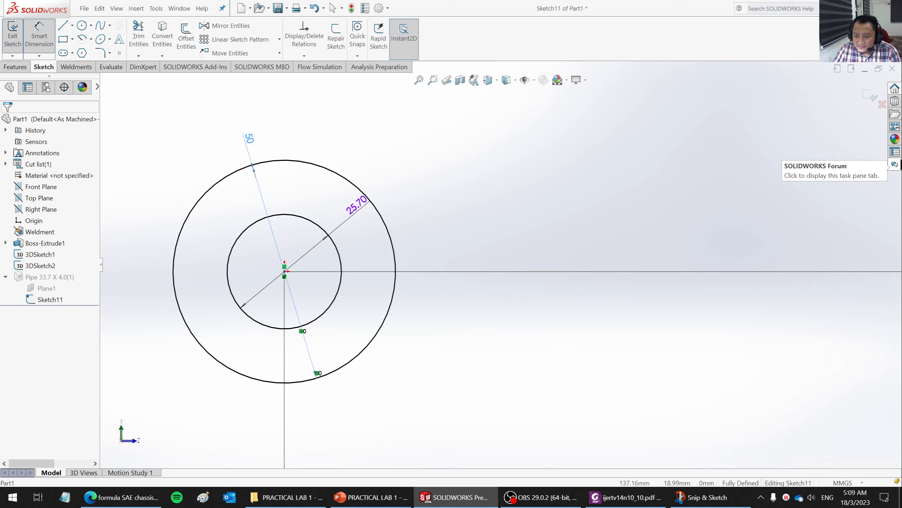
- Set the pipe profile's inner circle diameter to 40 mm and exit the sketch to rebuild the frame
{"action": "double_click", "coordinate": [355, 213]}
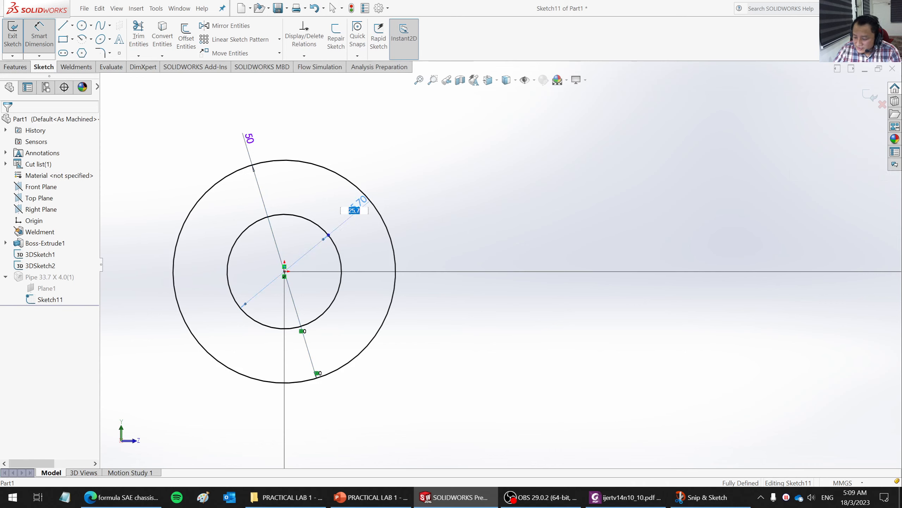
{"action": "key", "text": "Return"}
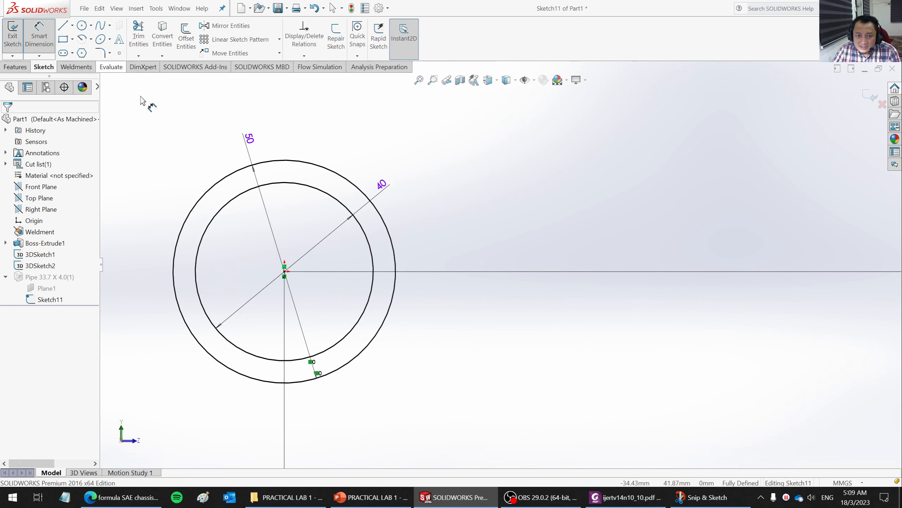
{"action": "scroll", "coordinate": [500, 264], "scroll_direction": "up", "scroll_amount": 3}
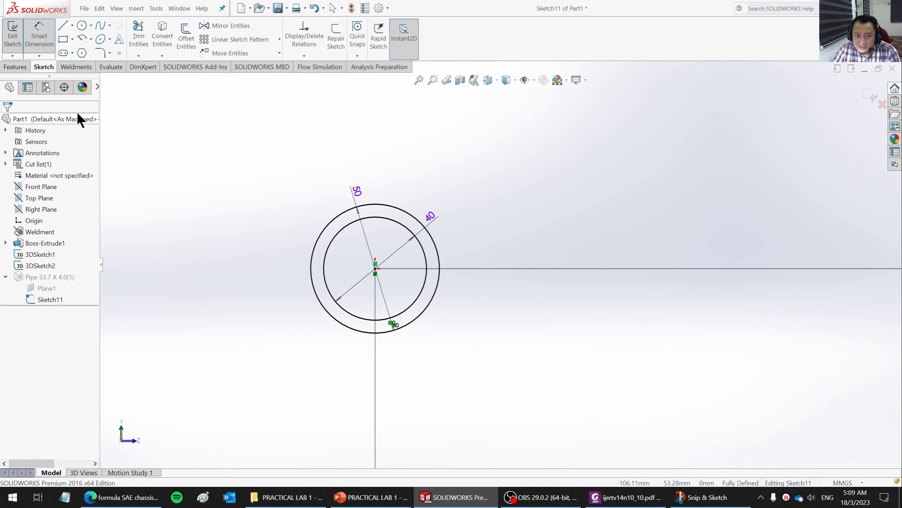
{"action": "left_click", "coordinate": [13, 45]}
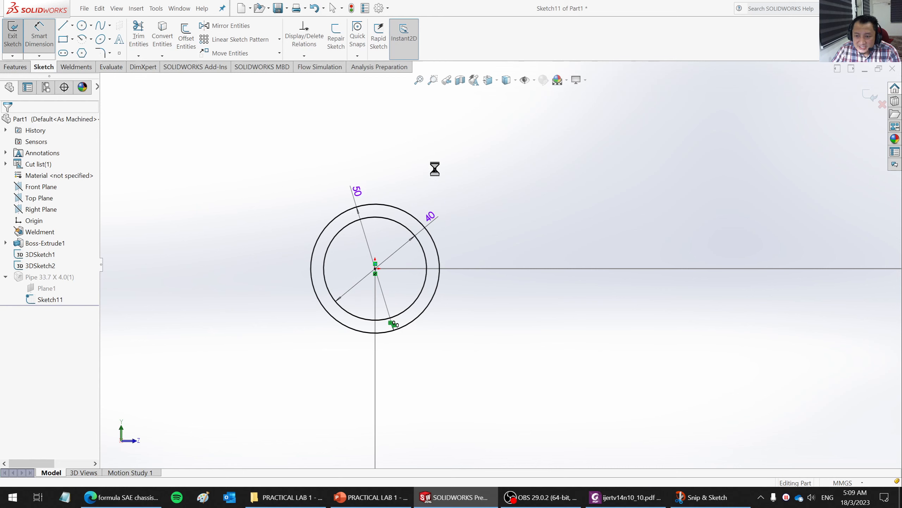
- Examine the rebuilt frame from several angles, checking the thicker pipes at the roof corners and along the floor
{"action": "scroll", "coordinate": [378, 333], "scroll_direction": "up", "scroll_amount": 10}
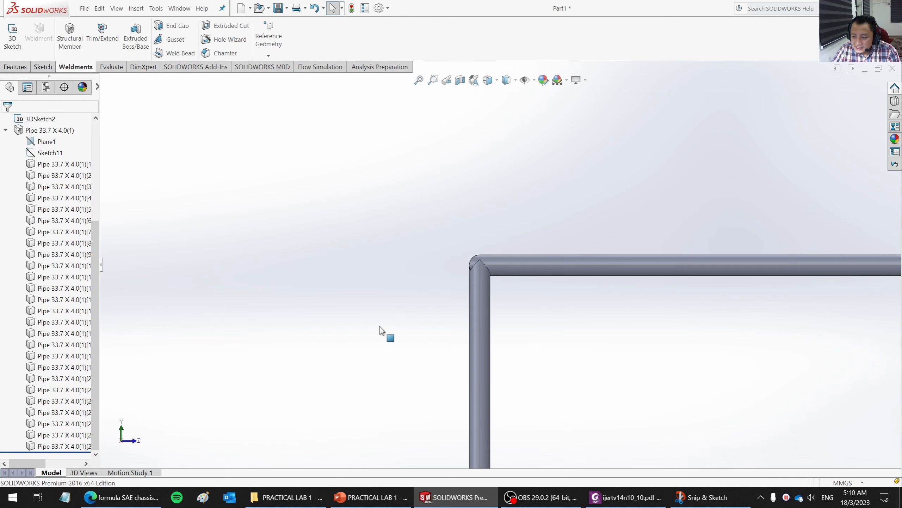
{"action": "middle_click_drag", "start_coordinate": [518, 296], "coordinate": [658, 314]}
{"action": "scroll", "coordinate": [622, 416], "scroll_direction": "down", "scroll_amount": 4}
{"action": "middle_click_drag", "start_coordinate": [597, 378], "coordinate": [586, 392]}
{"action": "scroll", "coordinate": [586, 391], "scroll_direction": "up", "scroll_amount": 4}
{"action": "scroll", "coordinate": [614, 127], "scroll_direction": "down", "scroll_amount": 5}
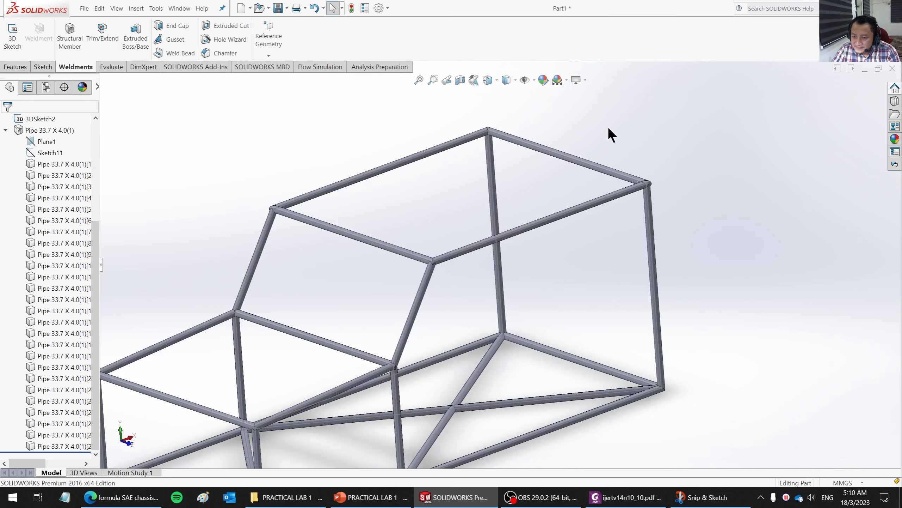
{"action": "scroll", "coordinate": [608, 133], "scroll_direction": "up", "scroll_amount": 3}
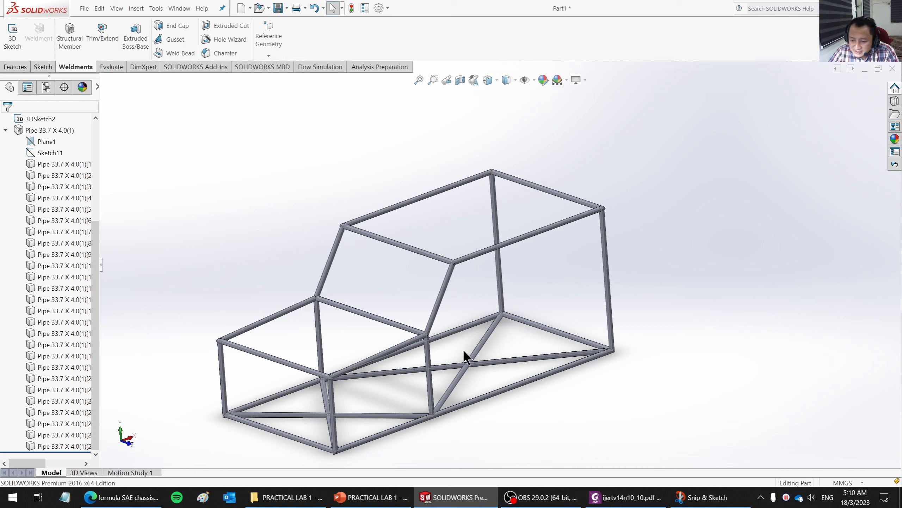
{"action": "mouse_move", "coordinate": [464, 350]}
{"action": "middle_mouse_down"}
{"action": "mouse_move", "coordinate": [471, 325]}
{"action": "mouse_move", "coordinate": [460, 304]}
{"action": "mouse_move", "coordinate": [442, 343]}
{"action": "mouse_move", "coordinate": [471, 340]}
{"action": "middle_mouse_up"}
{"action": "scroll", "coordinate": [508, 300], "scroll_direction": "down", "scroll_amount": 3}
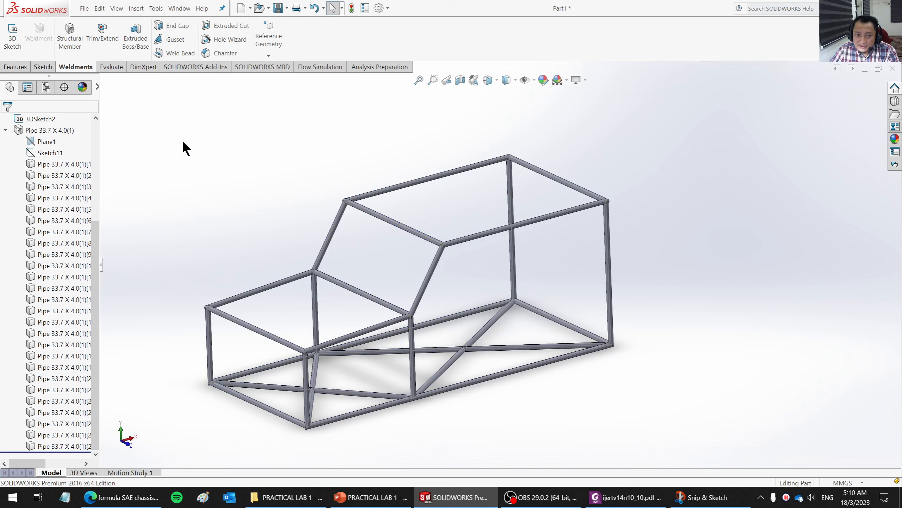
- Save the part to the Desktop folder under the file name toyota
{"action": "left_click", "coordinate": [84, 8]}
{"action": "left_click", "coordinate": [100, 111]}
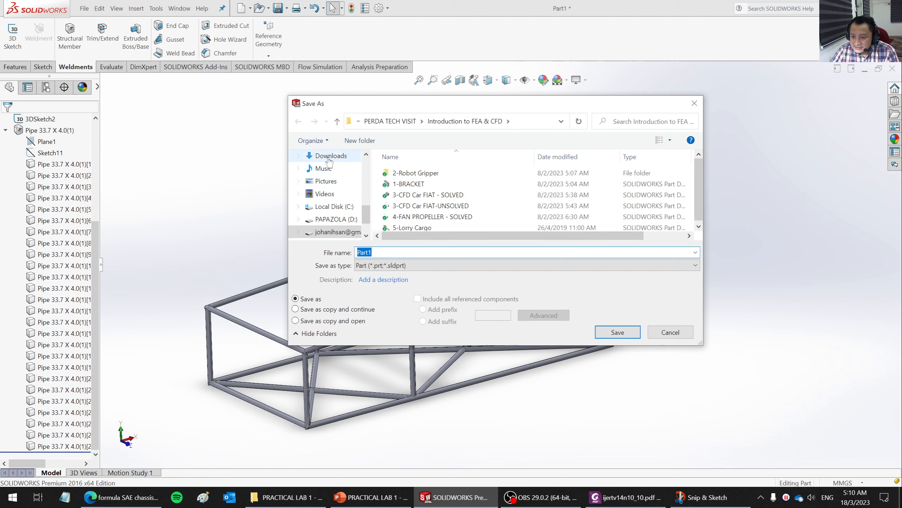
{"action": "left_click_drag", "start_coordinate": [366, 213], "coordinate": [370, 156]}
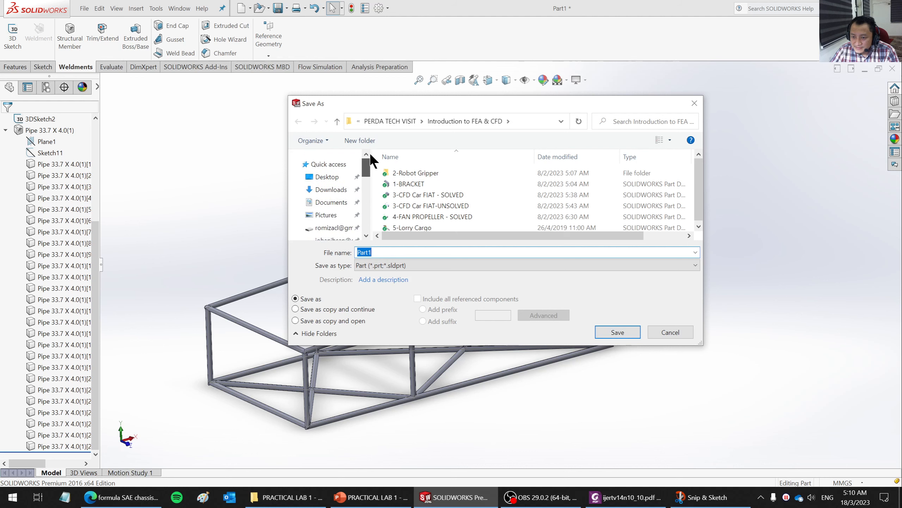
{"action": "left_click", "coordinate": [325, 176]}
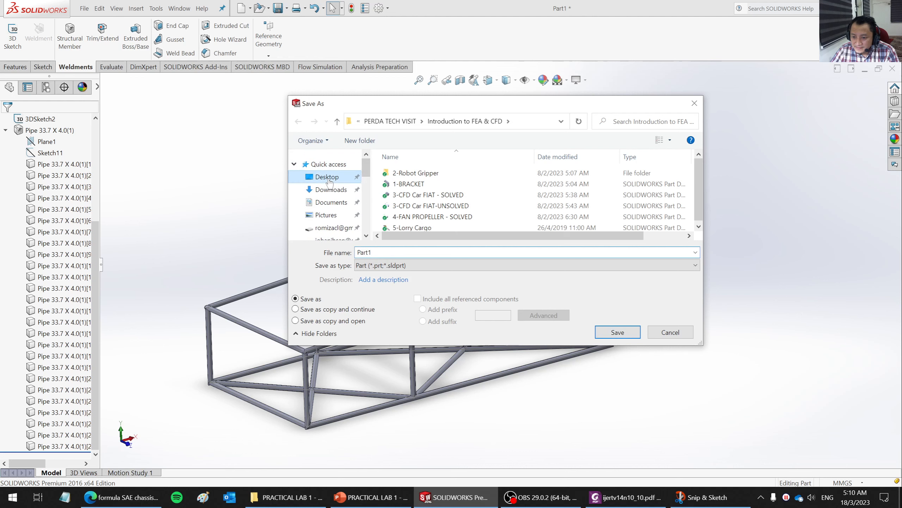
{"action": "left_click", "coordinate": [380, 252]}
{"action": "type", "text": "toyota"}
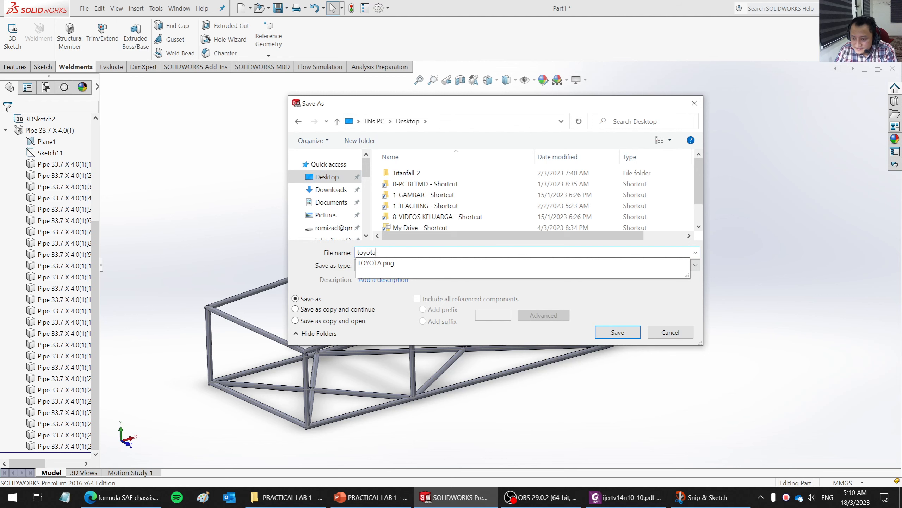
{"action": "key", "text": "Return"}
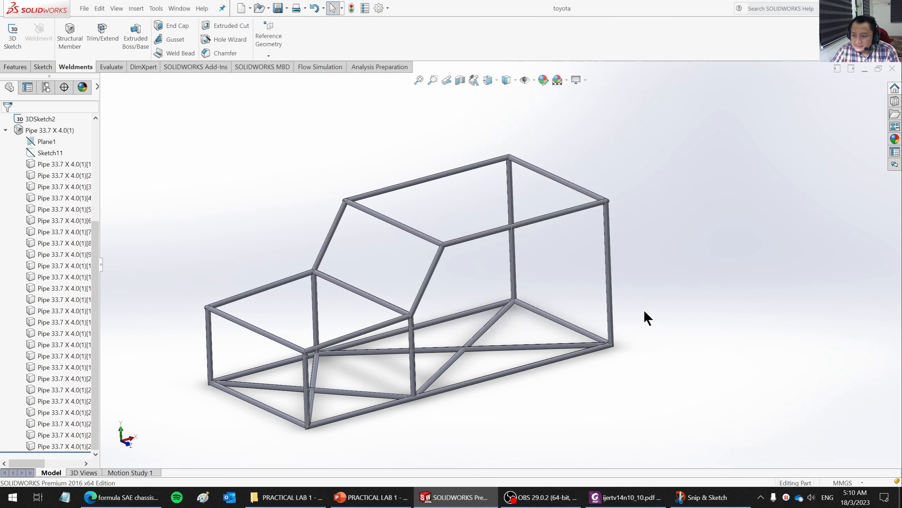
{"action": "scroll", "coordinate": [511, 316], "scroll_direction": "down", "scroll_amount": 4}
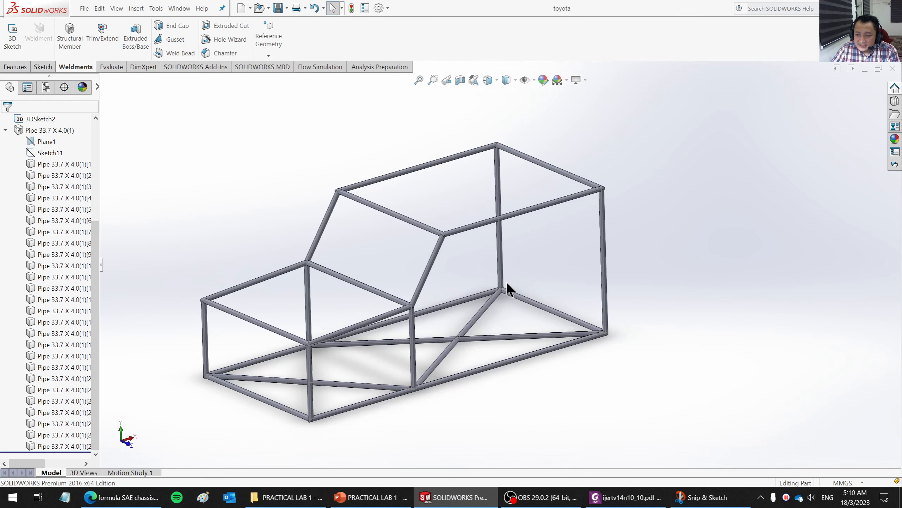
{"action": "scroll", "coordinate": [506, 282], "scroll_direction": "down", "scroll_amount": 1}
{"action": "scroll", "coordinate": [506, 282], "scroll_direction": "up", "scroll_amount": 1}
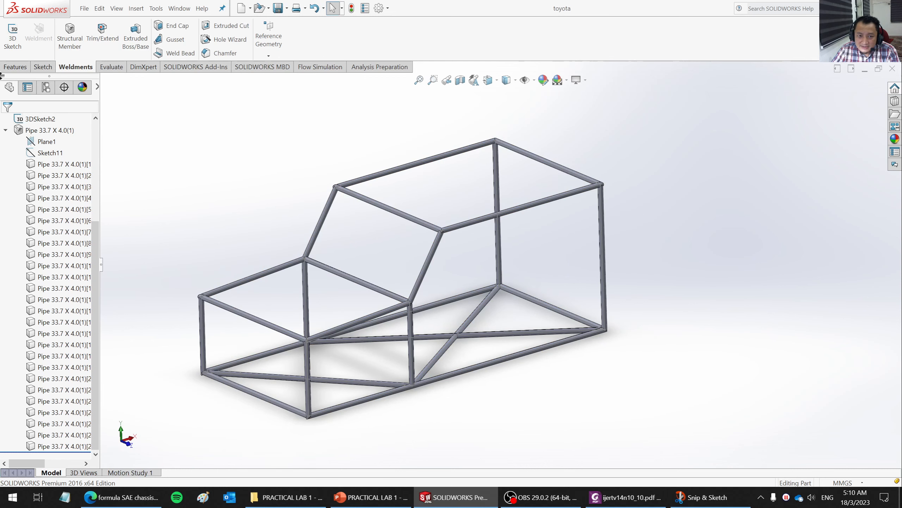
{"action": "left_click", "coordinate": [9, 68]}
{"action": "mouse_move", "coordinate": [514, 298]}
{"action": "middle_mouse_down"}
{"action": "mouse_move", "coordinate": [512, 312]}
{"action": "mouse_move", "coordinate": [520, 285]}
{"action": "mouse_move", "coordinate": [511, 284]}
{"action": "mouse_move", "coordinate": [516, 303]}
{"action": "middle_mouse_up"}
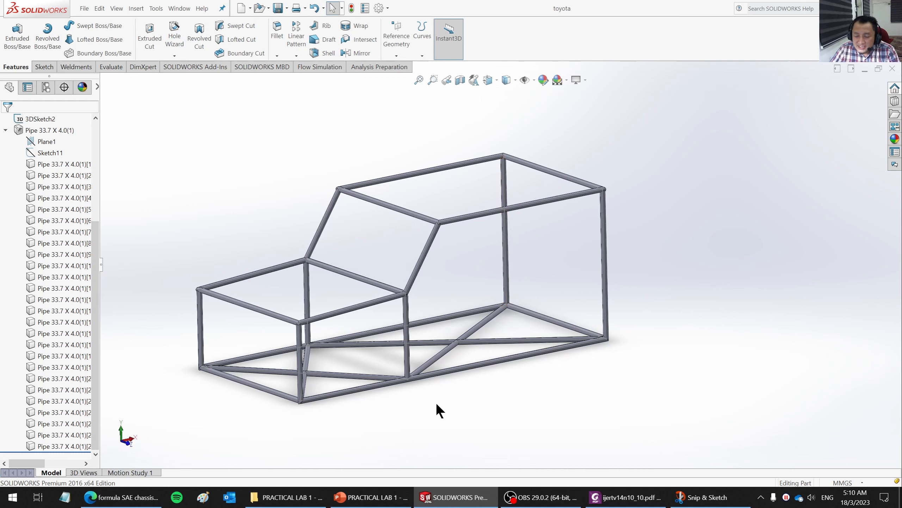
{"action": "middle_click_drag", "start_coordinate": [436, 405], "coordinate": [436, 350]}
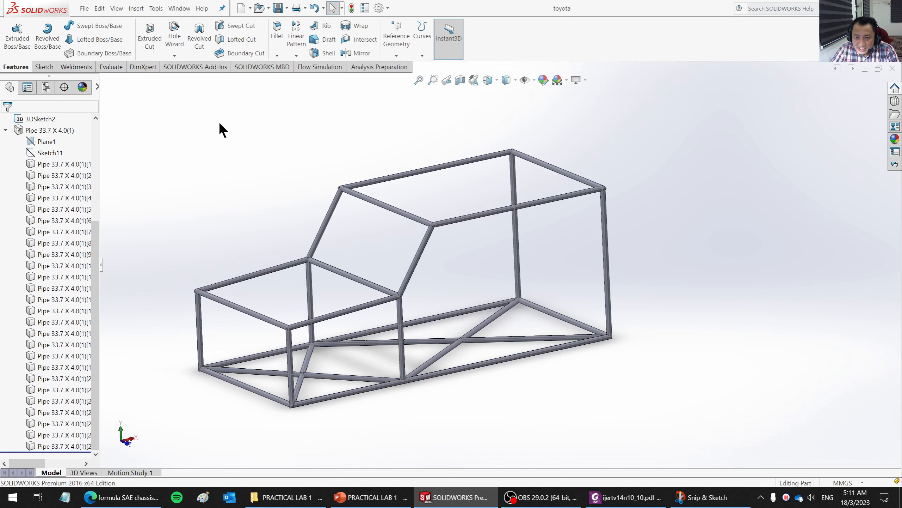
- Display the available SOLIDWORKS add-ins for the chassis part
{"action": "left_click", "coordinate": [214, 68]}
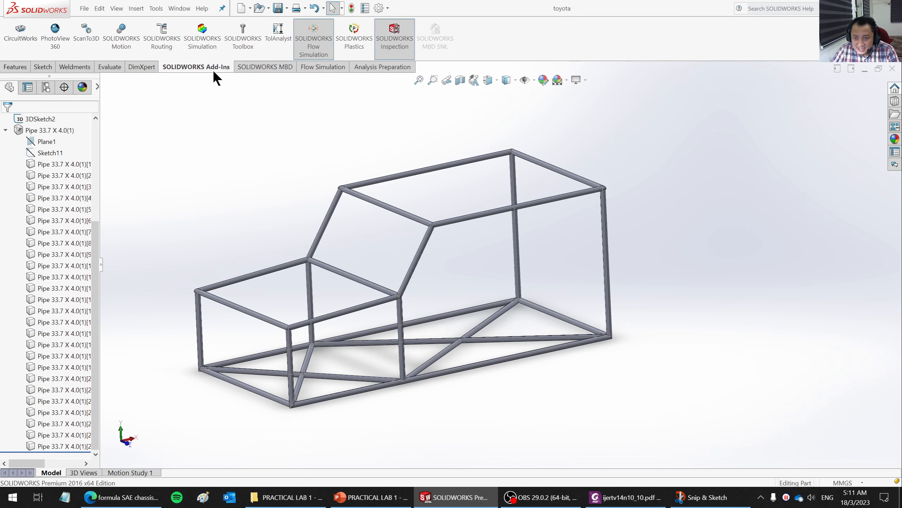
{"action": "right_click", "coordinate": [255, 66]}
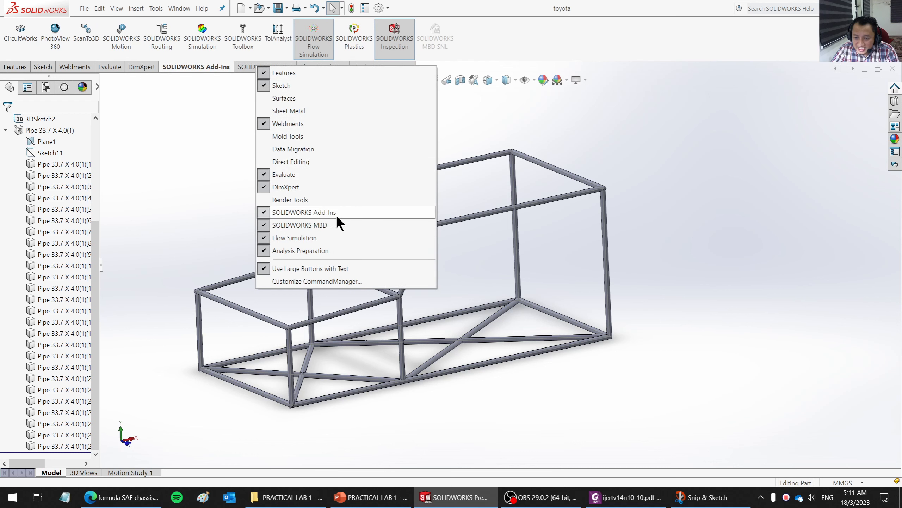
{"action": "left_click", "coordinate": [213, 134]}
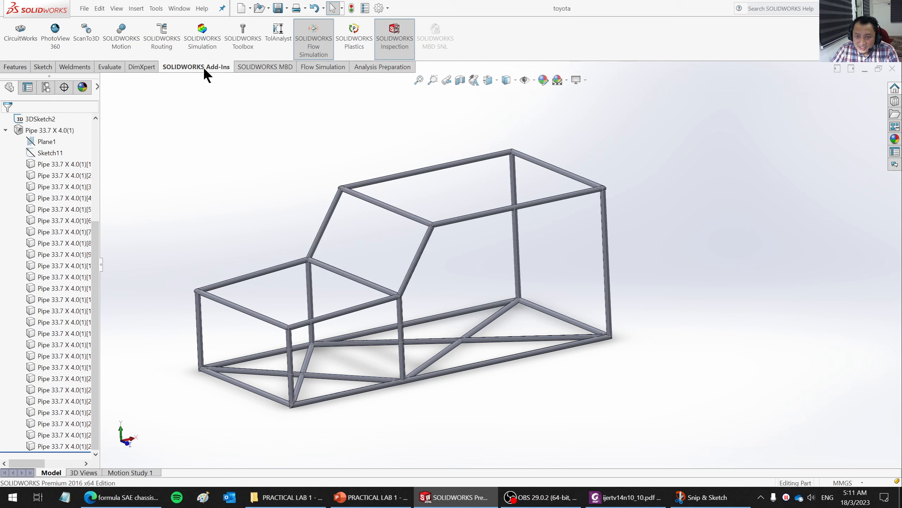
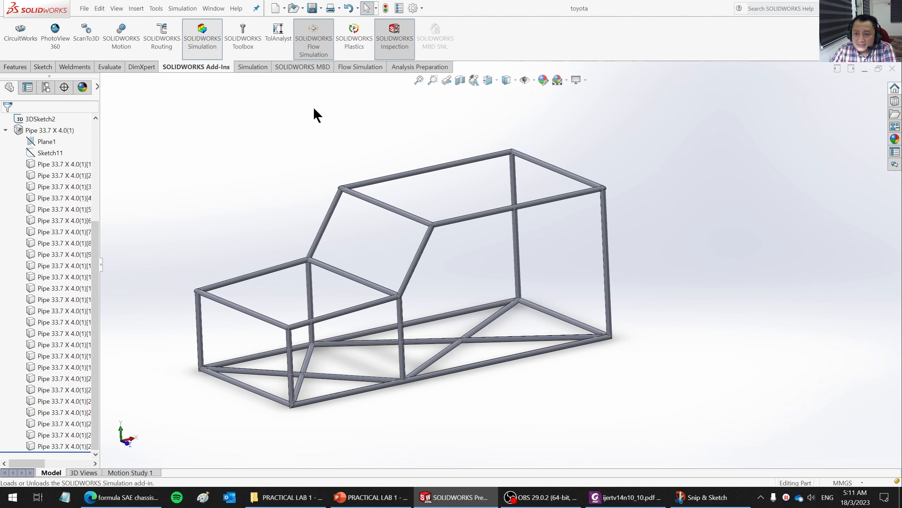
- Create a new static simulation study for the chassis frame, keeping the study name Static 1
{"action": "left_click", "coordinate": [251, 67]}
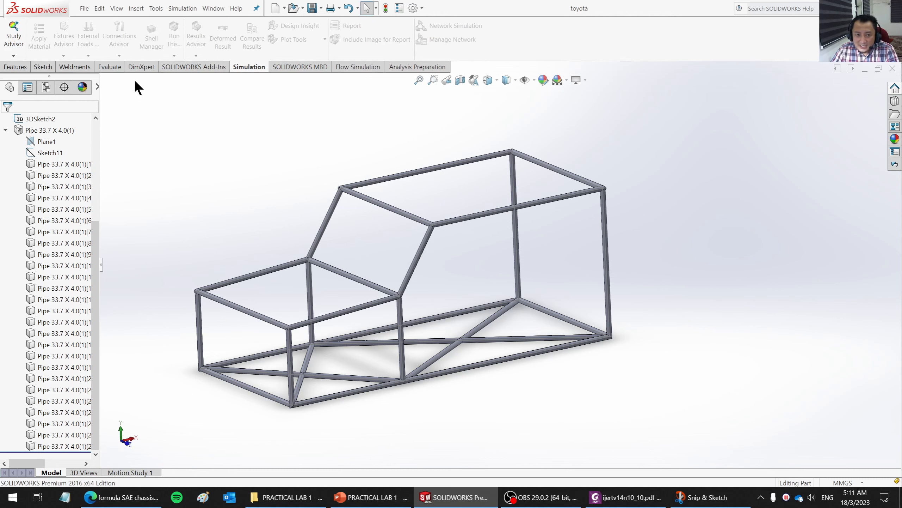
{"action": "left_click", "coordinate": [14, 56]}
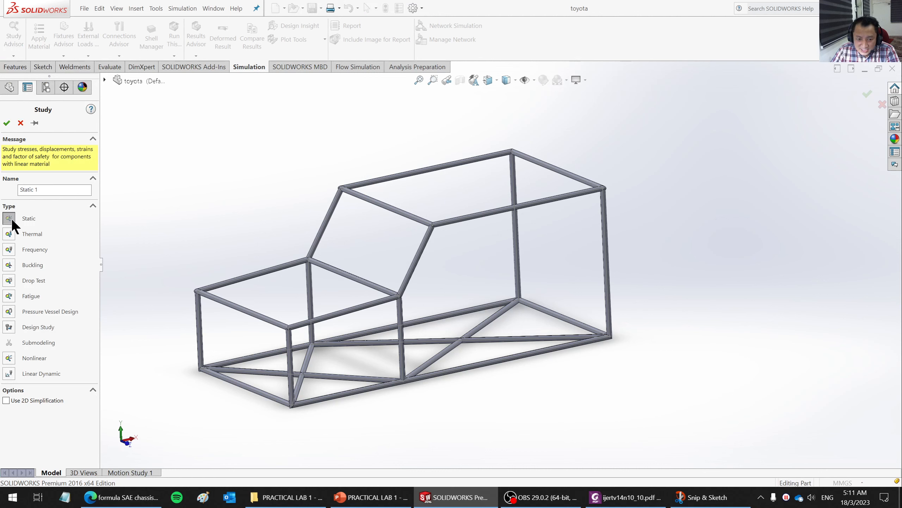
{"action": "left_click", "coordinate": [6, 123]}
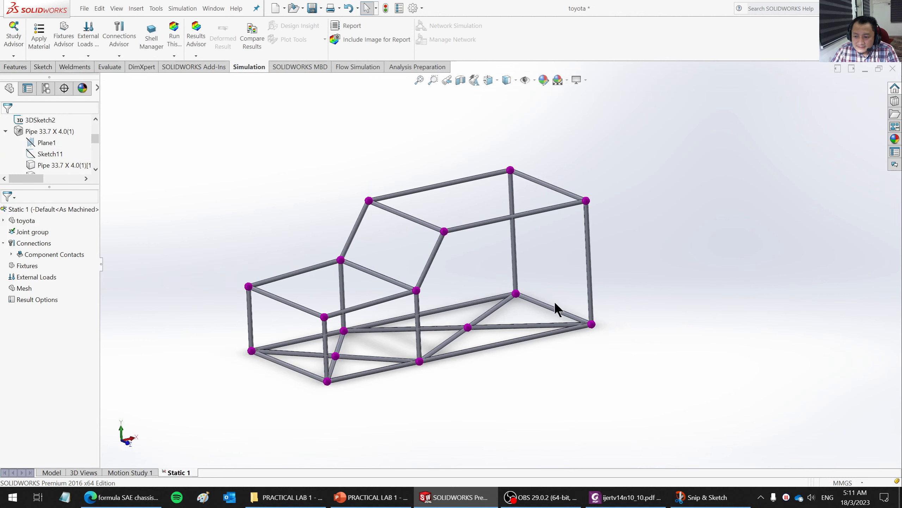
{"action": "middle_click_drag", "start_coordinate": [555, 303], "coordinate": [371, 308]}
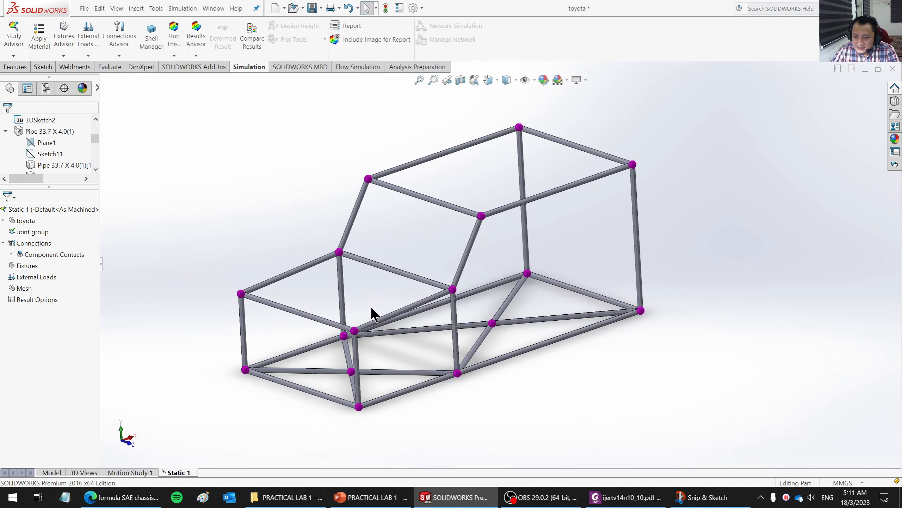
{"action": "scroll", "coordinate": [378, 309], "scroll_direction": "down", "scroll_amount": 2}
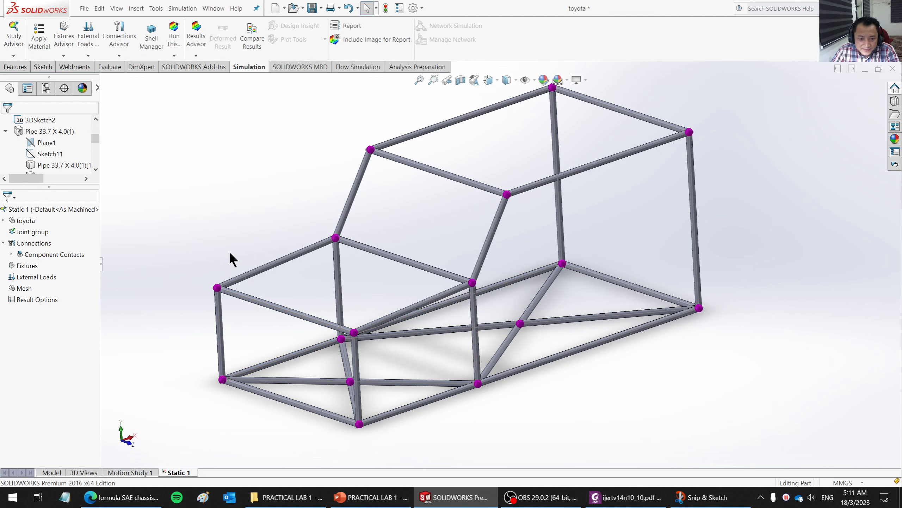
- Expand the toyota part's cut list in the study and select the Boss-Extrude1 solid body under Cut-List-Item1
{"action": "left_click", "coordinate": [3, 221]}
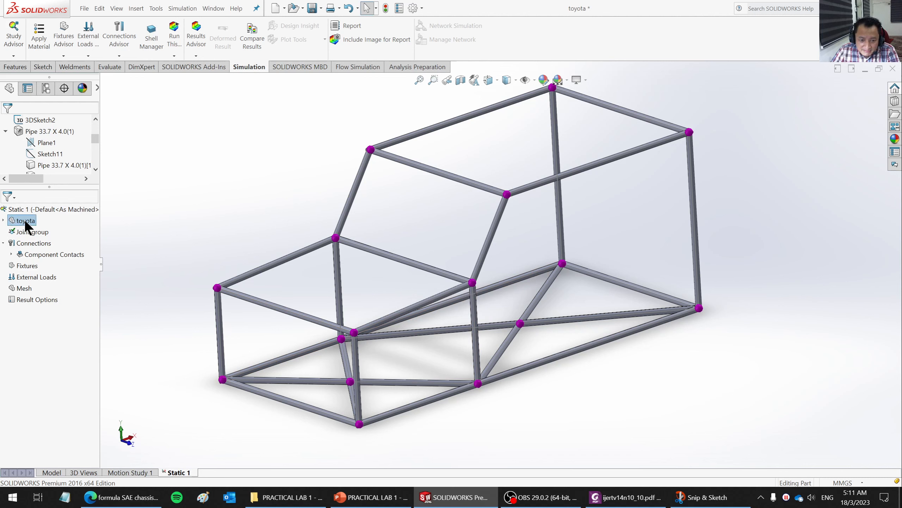
{"action": "left_click", "coordinate": [3, 221]}
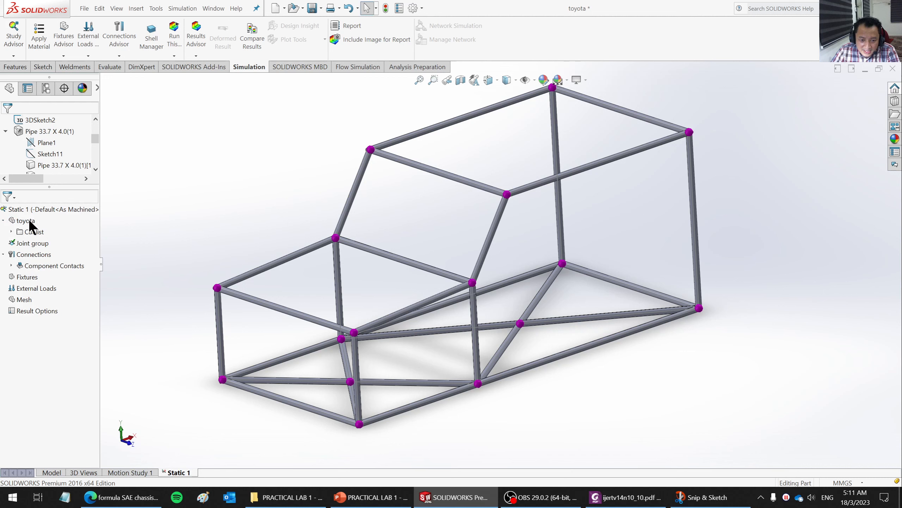
{"action": "left_click", "coordinate": [11, 231]}
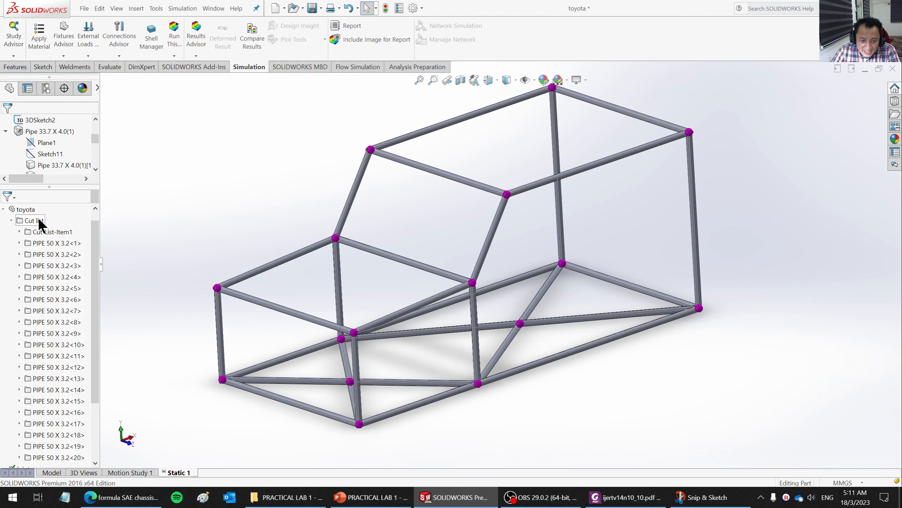
{"action": "left_click", "coordinate": [19, 231]}
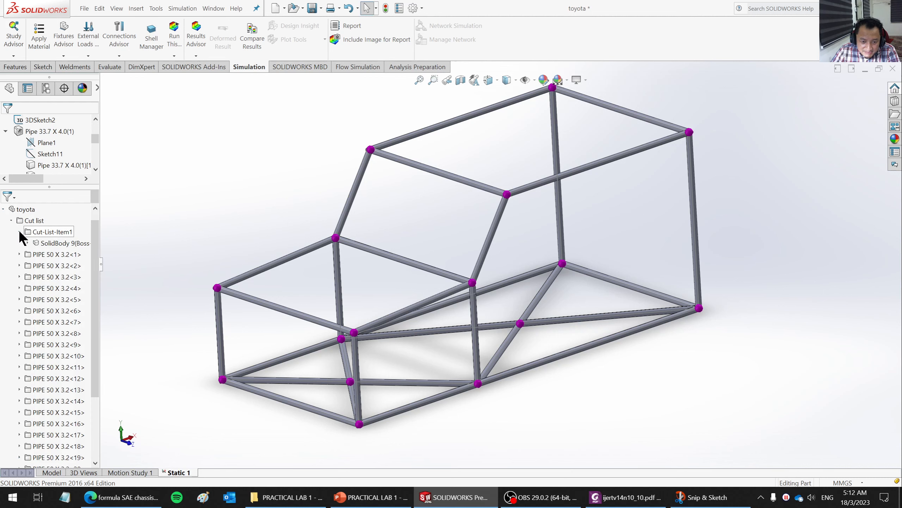
{"action": "left_click", "coordinate": [48, 242]}
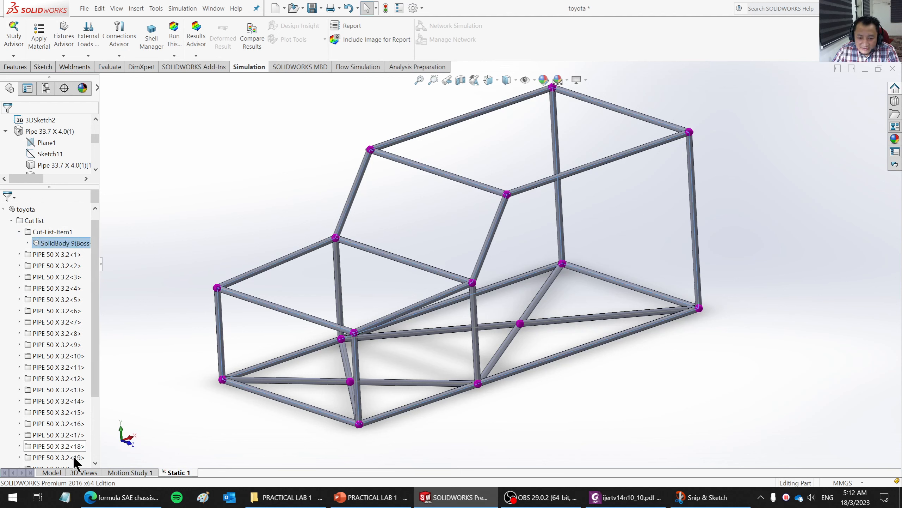
- Return to the model and show the hidden Boss-Extrude1 body inside the pipe frame
{"action": "left_click", "coordinate": [52, 472]}
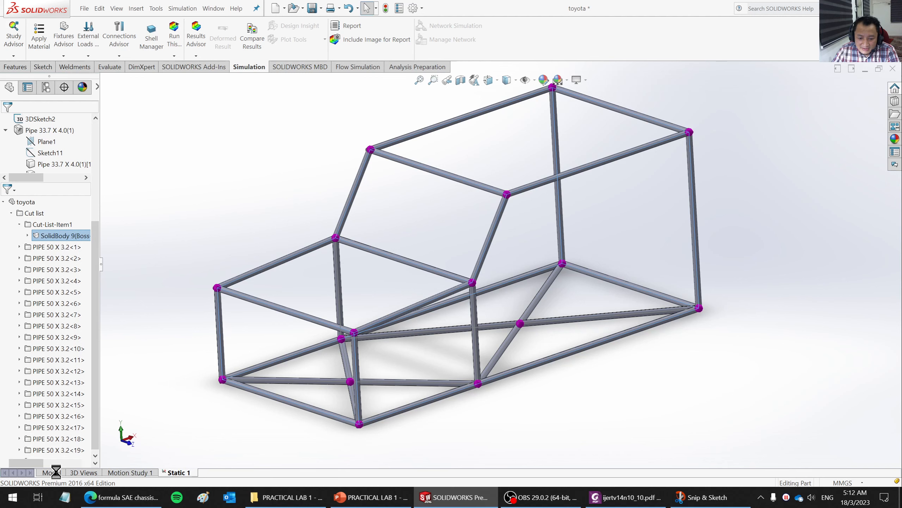
{"action": "left_click", "coordinate": [5, 130]}
{"action": "right_click", "coordinate": [46, 240]}
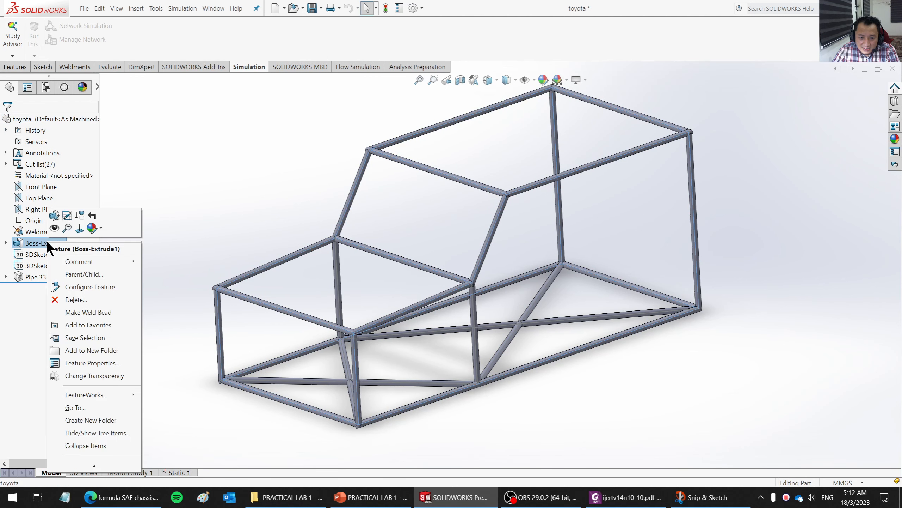
{"action": "left_click", "coordinate": [53, 227]}
{"action": "left_click", "coordinate": [655, 382]}
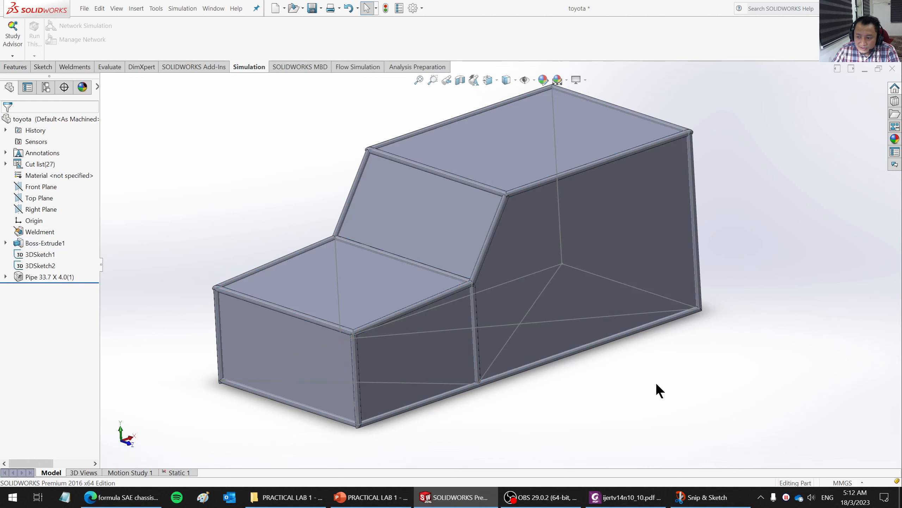
{"action": "mouse_move", "coordinate": [655, 383]}
{"action": "middle_mouse_down"}
{"action": "mouse_move", "coordinate": [652, 369]}
{"action": "mouse_move", "coordinate": [652, 383]}
{"action": "middle_mouse_up"}
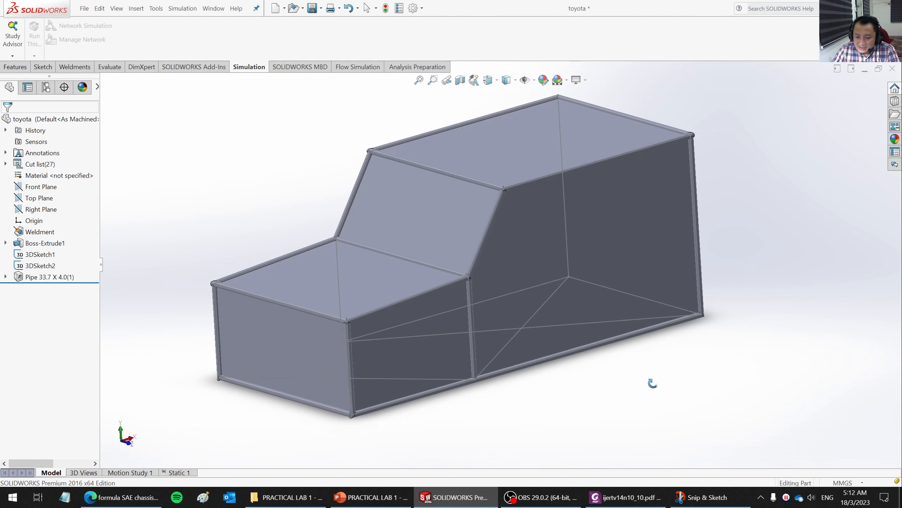
- Exclude the Boss-Extrude1 solid body from the analysis in the Static 1 study
{"action": "left_click", "coordinate": [176, 472]}
{"action": "middle_click_drag", "start_coordinate": [640, 345], "coordinate": [665, 352]}
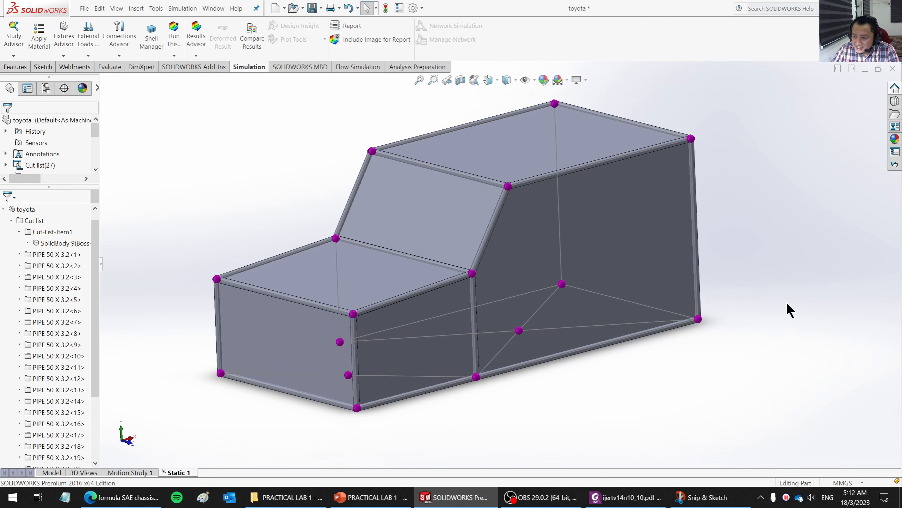
{"action": "scroll", "coordinate": [787, 304], "scroll_direction": "up", "scroll_amount": 2}
{"action": "scroll", "coordinate": [699, 193], "scroll_direction": "down", "scroll_amount": 1}
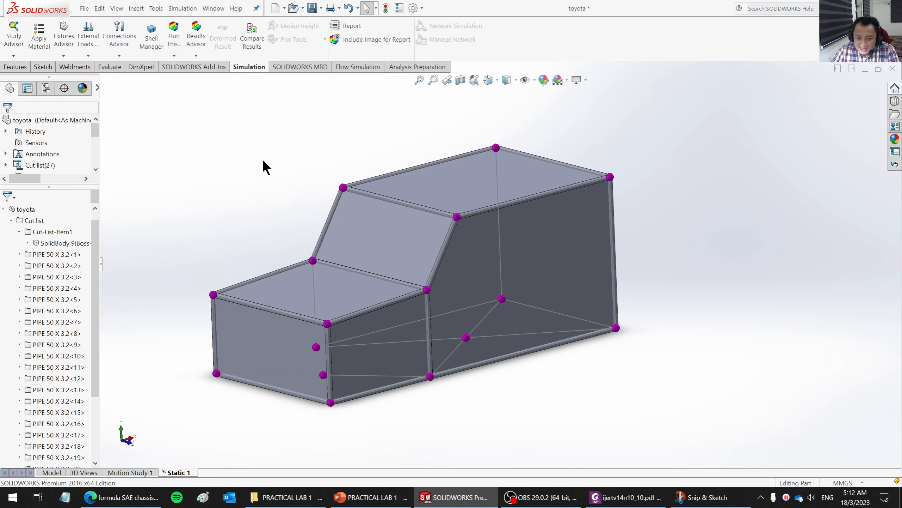
{"action": "left_click", "coordinate": [60, 243]}
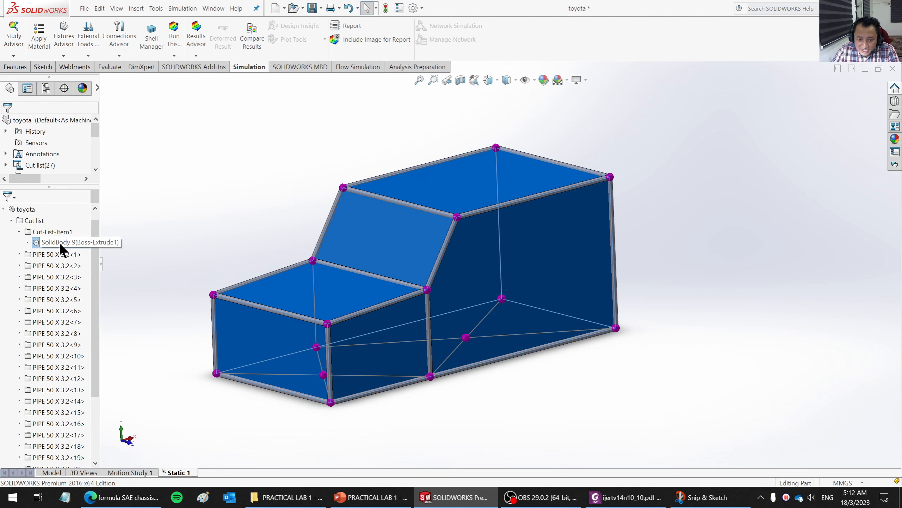
{"action": "right_click", "coordinate": [59, 243]}
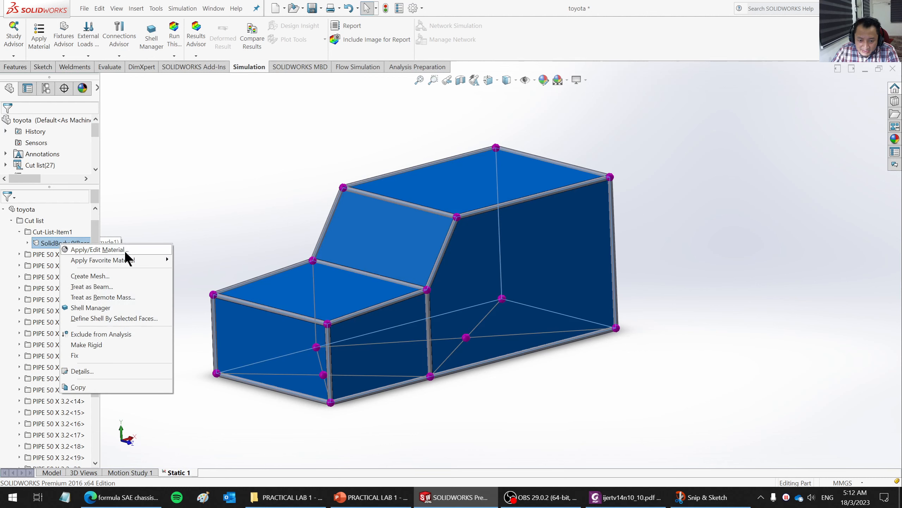
{"action": "left_click", "coordinate": [106, 334]}
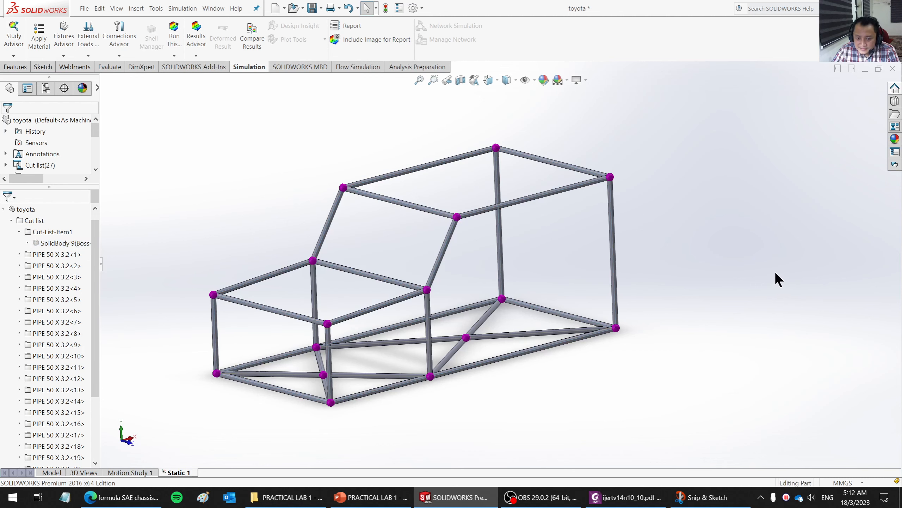
- Hide the Boss-Extrude1 body in the model and return to the Static 1 study
{"action": "middle_click_drag", "start_coordinate": [722, 246], "coordinate": [544, 322]}
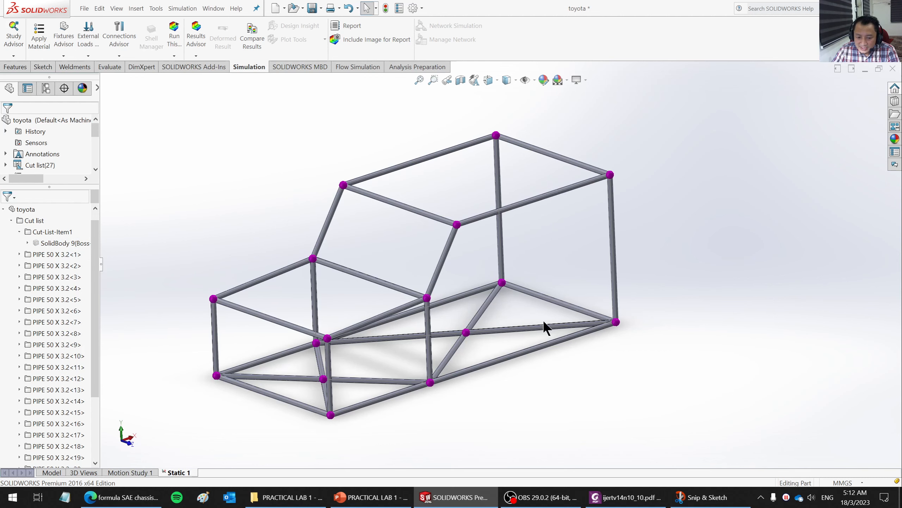
{"action": "left_click", "coordinate": [49, 472]}
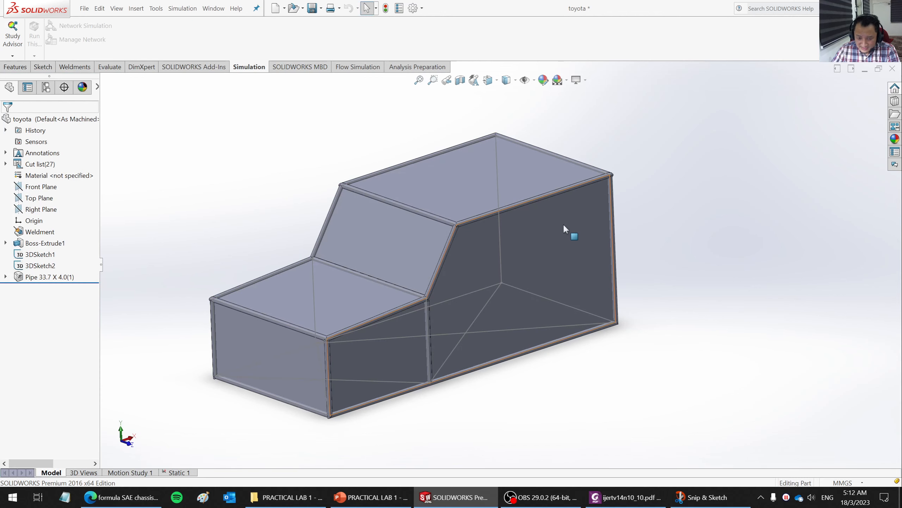
{"action": "right_click", "coordinate": [58, 241]}
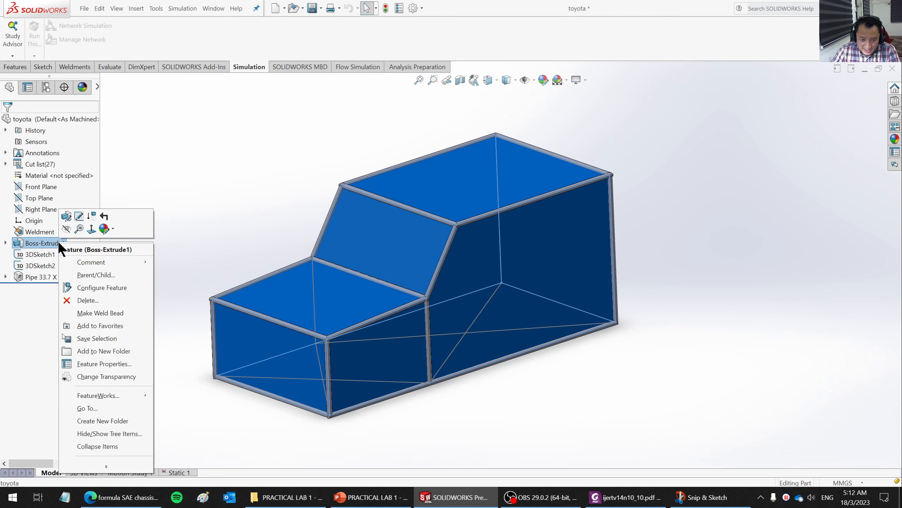
{"action": "left_click", "coordinate": [67, 228]}
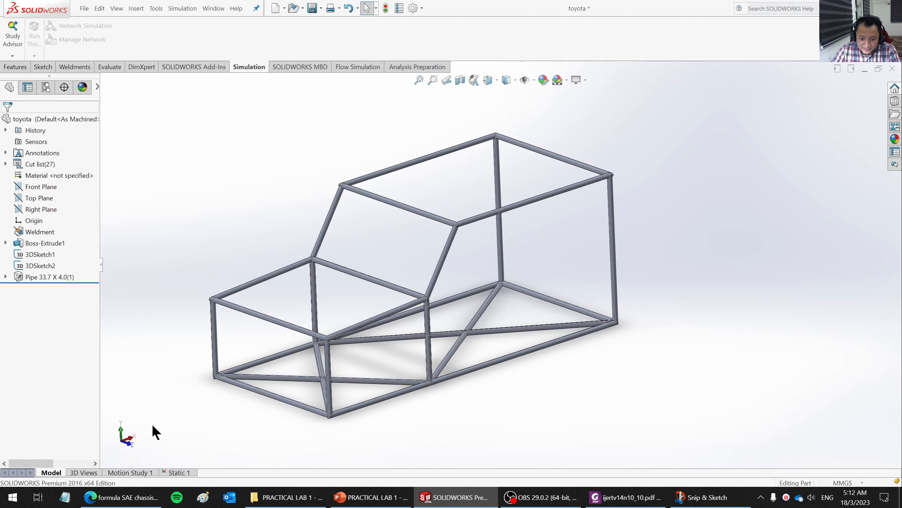
{"action": "left_click", "coordinate": [180, 472]}
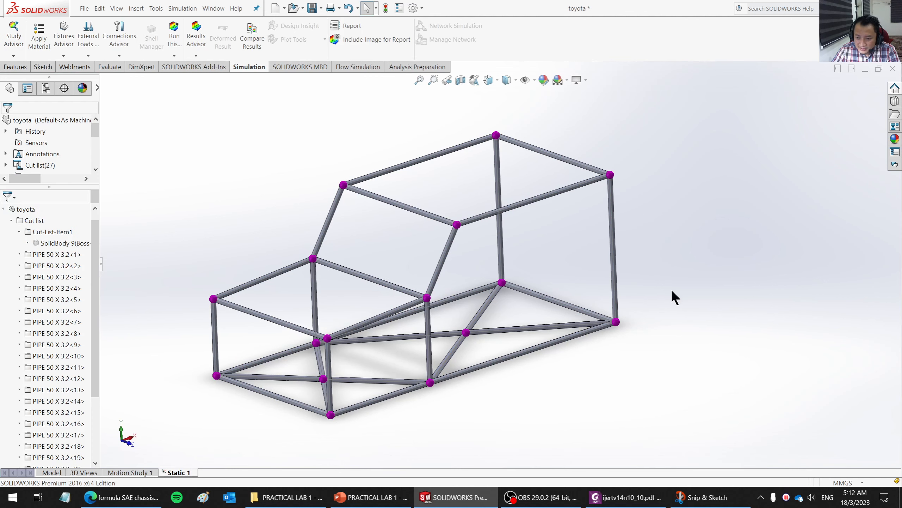
- Examine the study's PIPE 50 X 3.2 cut-list items and the bodies in the first two, and collapse the cut list
{"action": "middle_click_drag", "start_coordinate": [673, 296], "coordinate": [642, 285]}
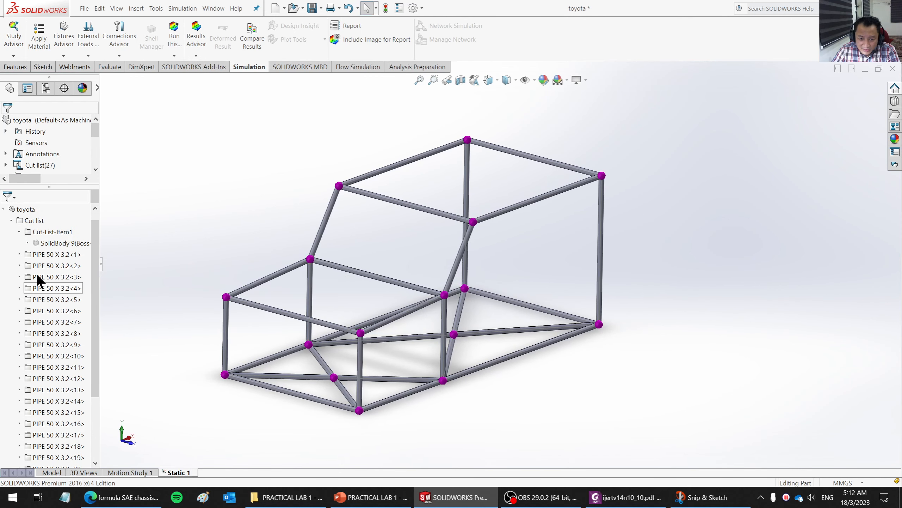
{"action": "left_click", "coordinate": [20, 231]}
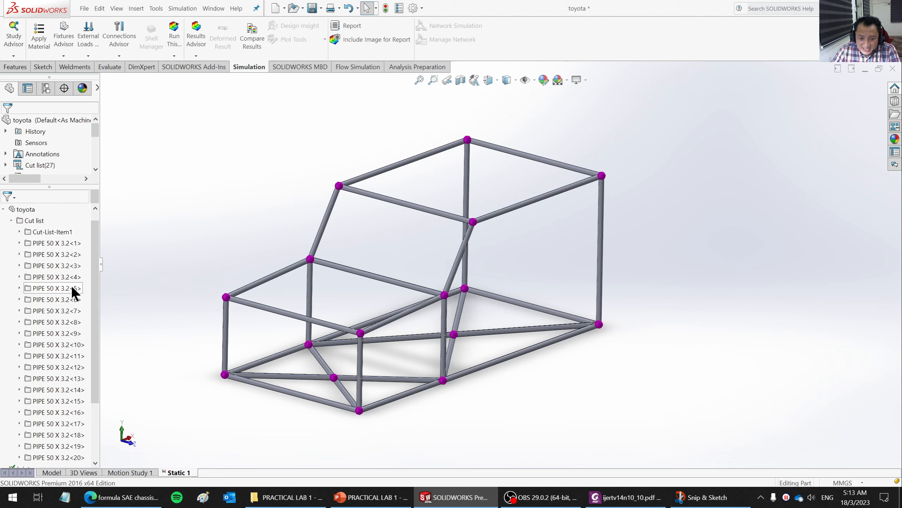
{"action": "mouse_move", "coordinate": [96, 248]}
{"action": "left_mouse_down"}
{"action": "mouse_move", "coordinate": [102, 303]}
{"action": "mouse_move", "coordinate": [105, 254]}
{"action": "left_mouse_up"}
{"action": "left_click", "coordinate": [50, 233]}
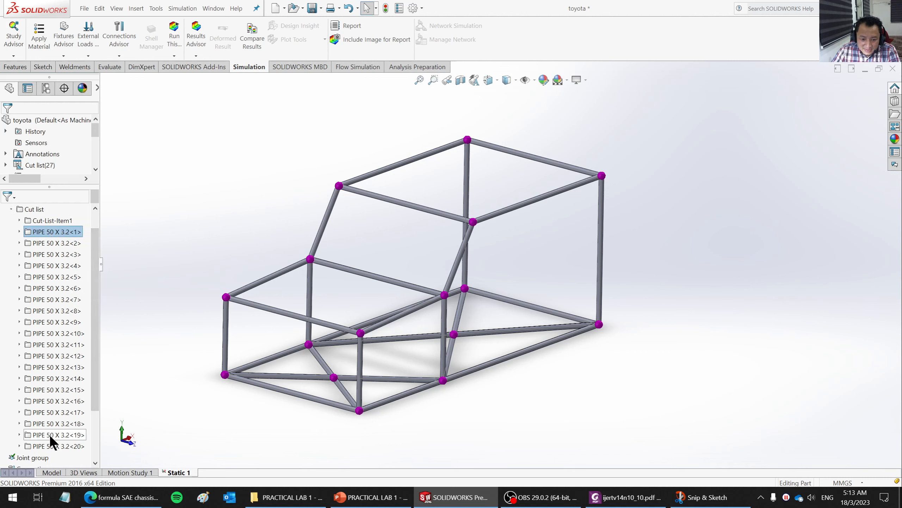
{"action": "left_click", "coordinate": [42, 447], "text": "shift"}
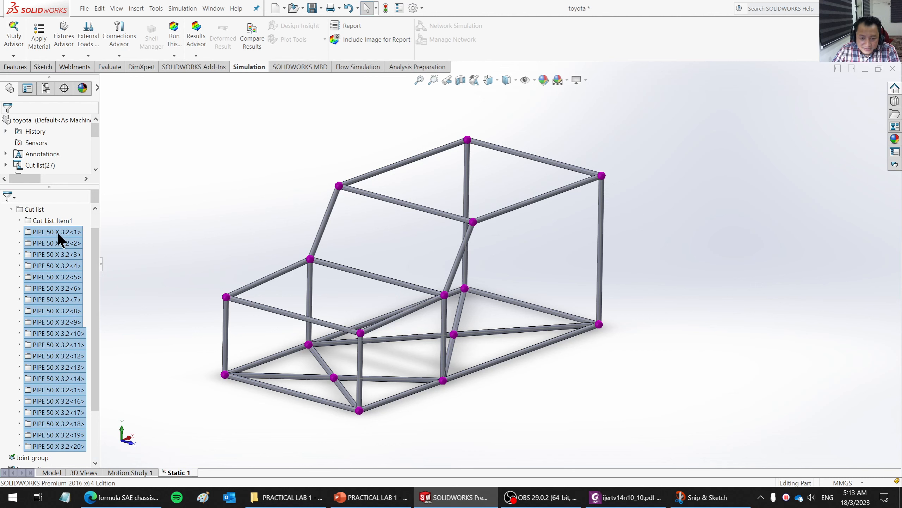
{"action": "left_click", "coordinate": [19, 231]}
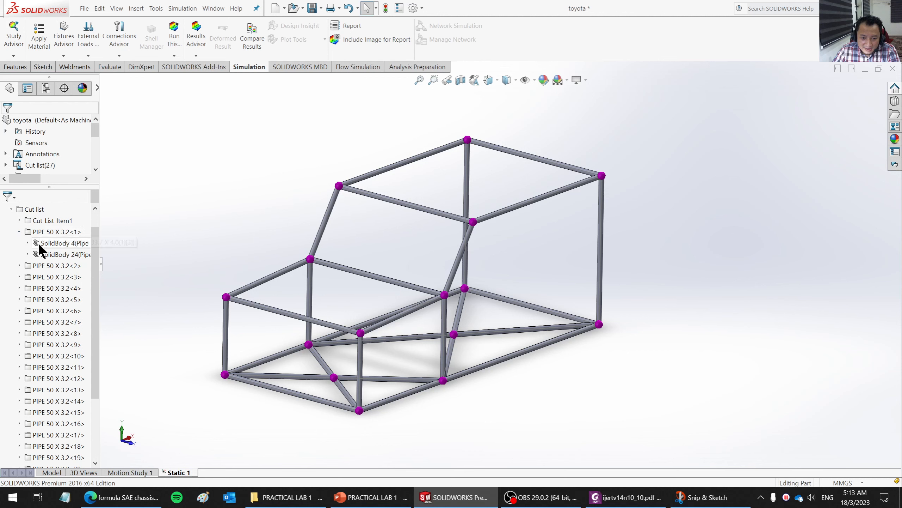
{"action": "left_click", "coordinate": [18, 265]}
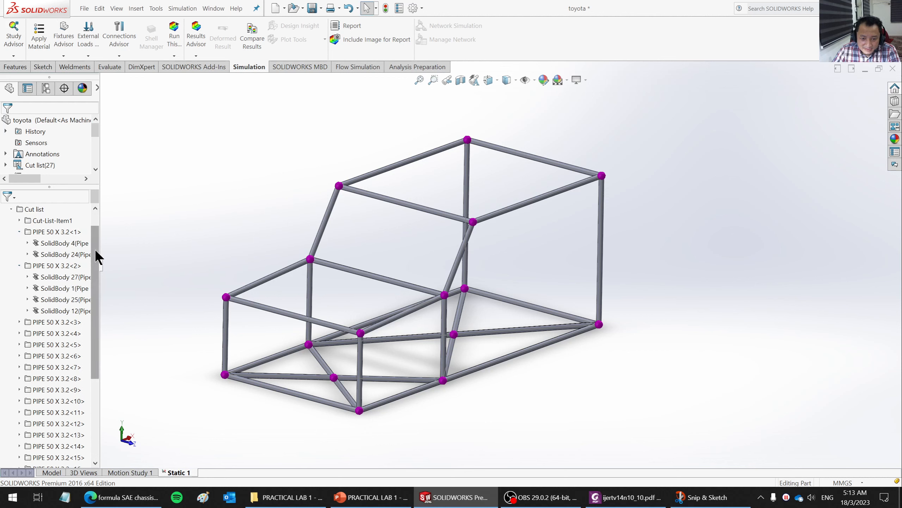
{"action": "left_click_drag", "start_coordinate": [95, 249], "coordinate": [100, 223]}
{"action": "right_click", "coordinate": [25, 218]}
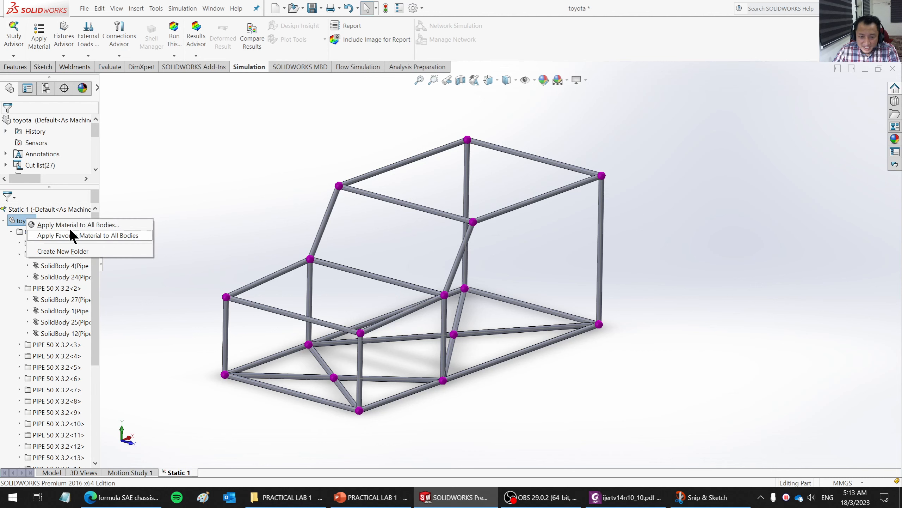
{"action": "left_click", "coordinate": [11, 232]}
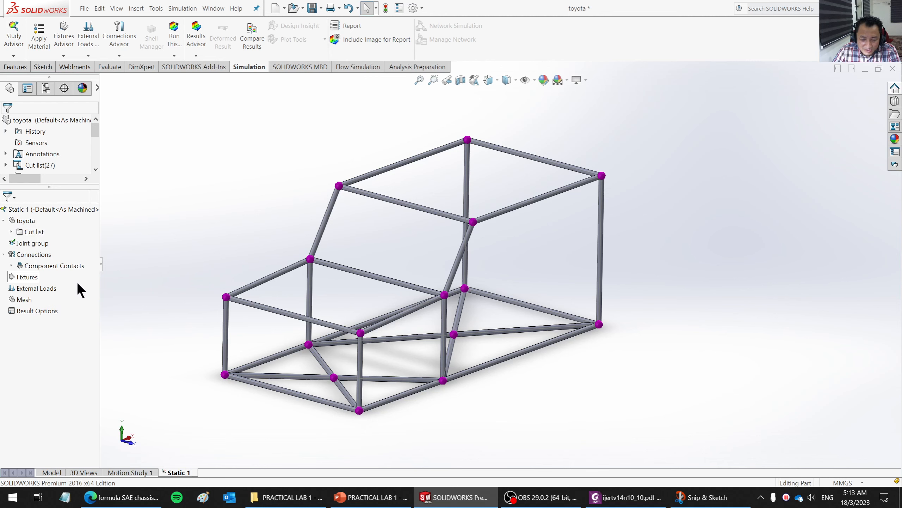
- Open the material settings for all bodies of the toyota part and collapse the Steel category and the SOLIDWORKS Materials library
{"action": "right_click", "coordinate": [27, 220]}
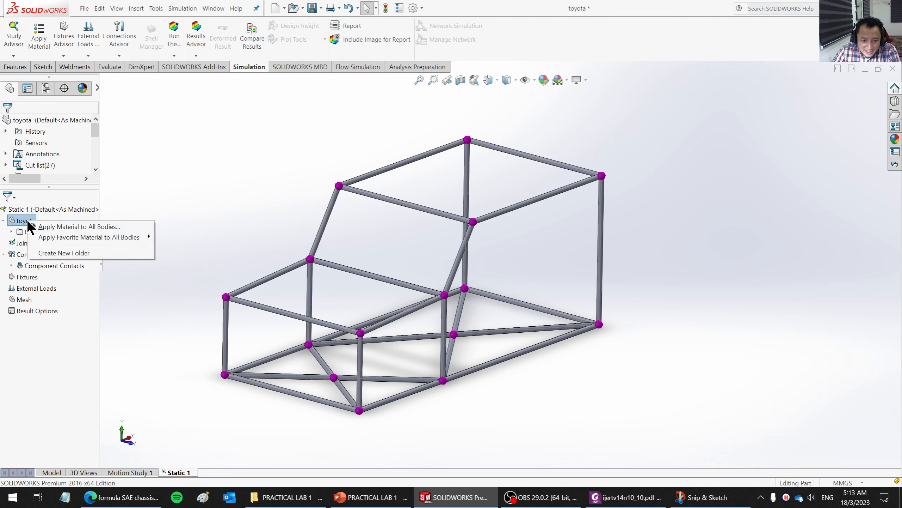
{"action": "left_click", "coordinate": [103, 227]}
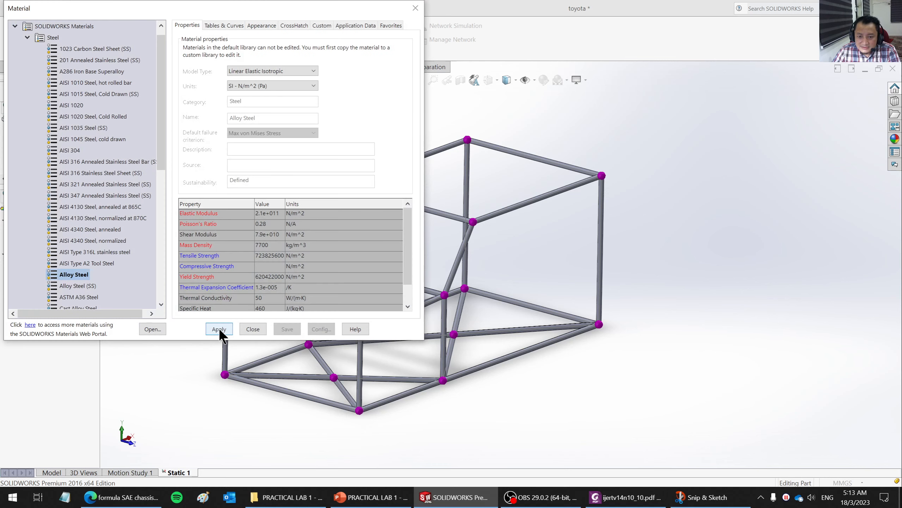
{"action": "left_click_drag", "start_coordinate": [232, 6], "coordinate": [449, 65]}
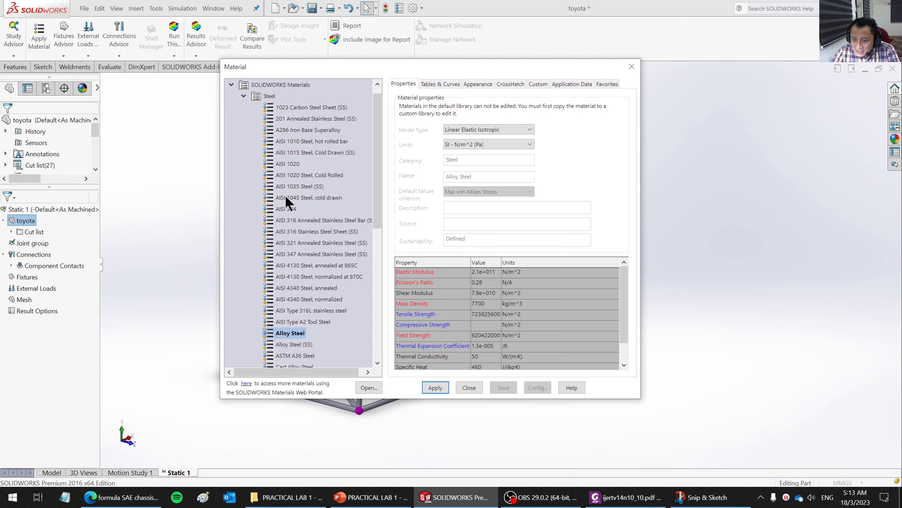
{"action": "left_click", "coordinate": [244, 95]}
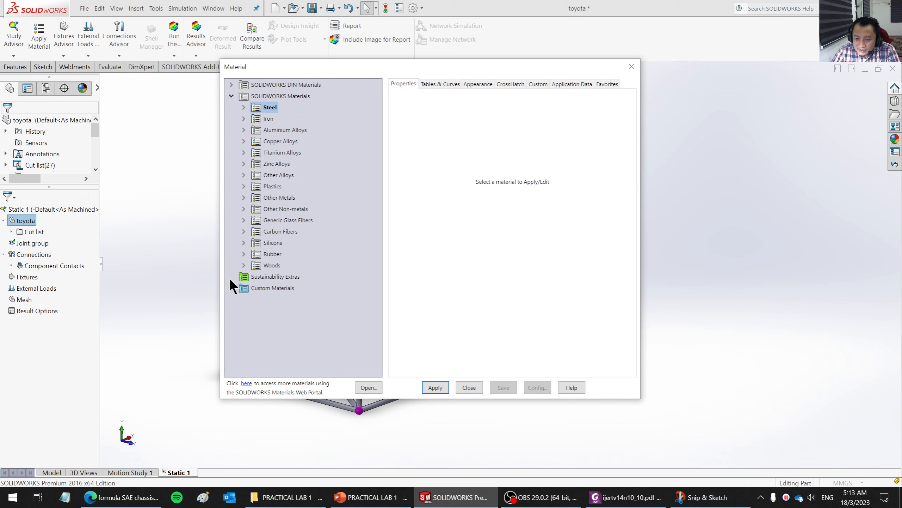
{"action": "left_click", "coordinate": [232, 96]}
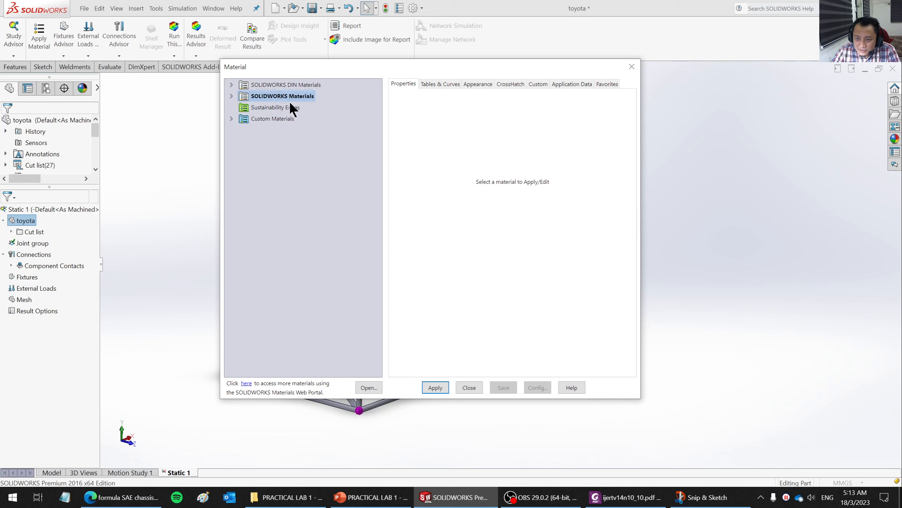
- Create a new material library named My Materials in the Custom Materials folder
{"action": "left_click", "coordinate": [265, 121]}
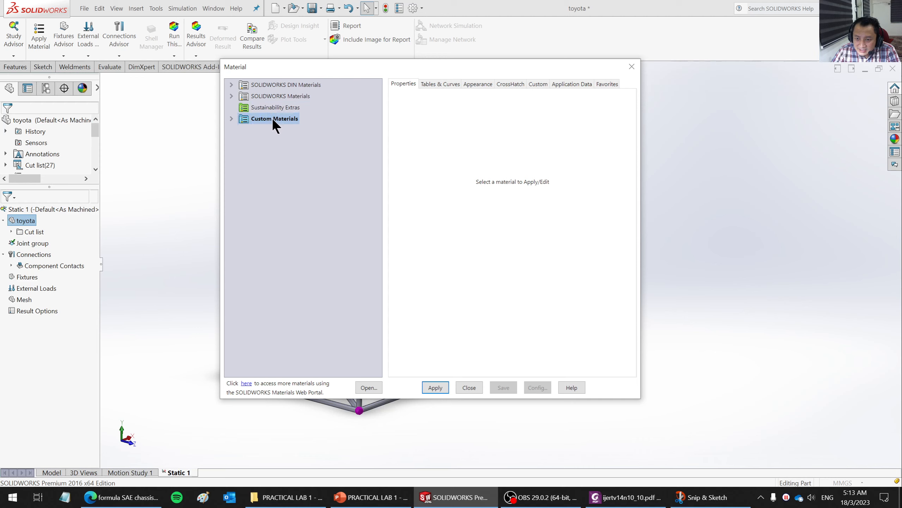
{"action": "left_click", "coordinate": [232, 118]}
{"action": "right_click", "coordinate": [263, 117]}
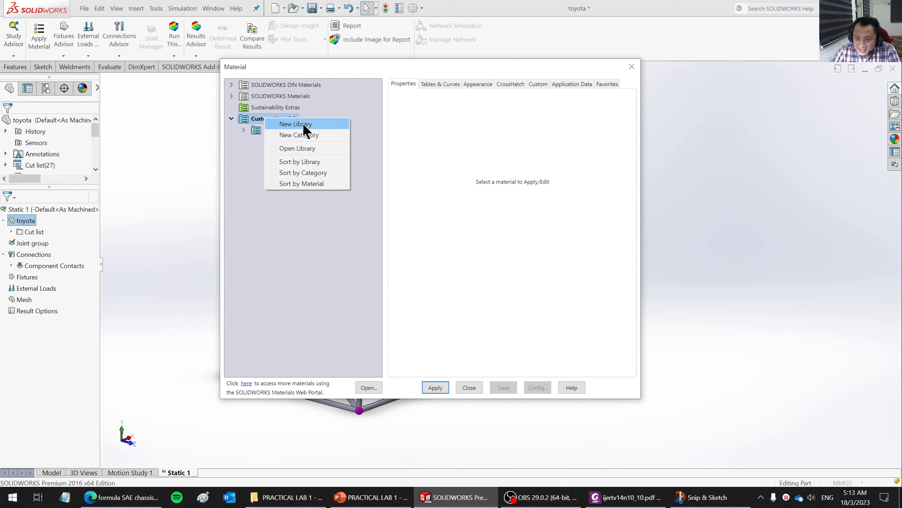
{"action": "left_click", "coordinate": [319, 126]}
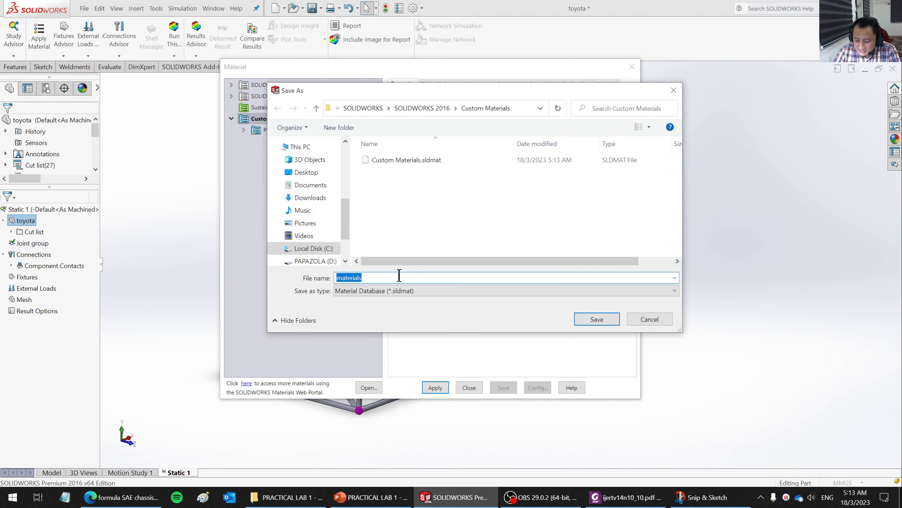
{"action": "type", "text": "M"}
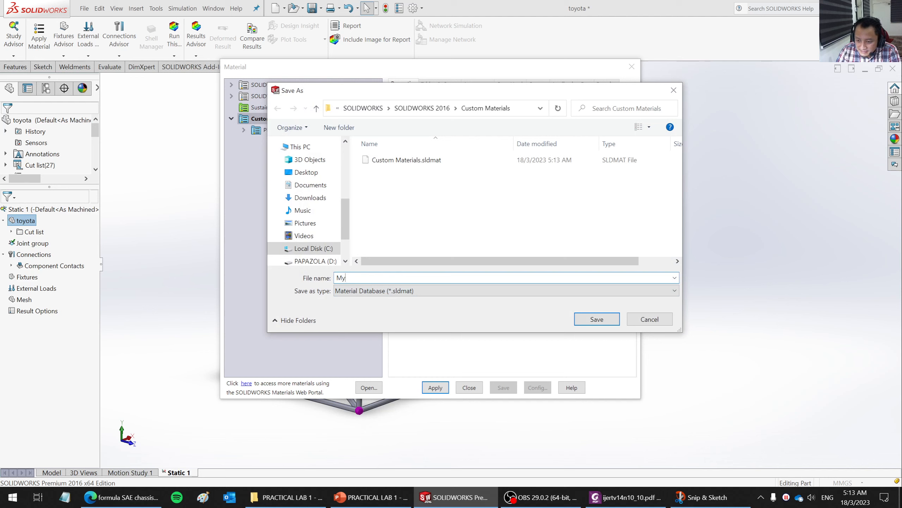
{"action": "type", "text": "y Material"}
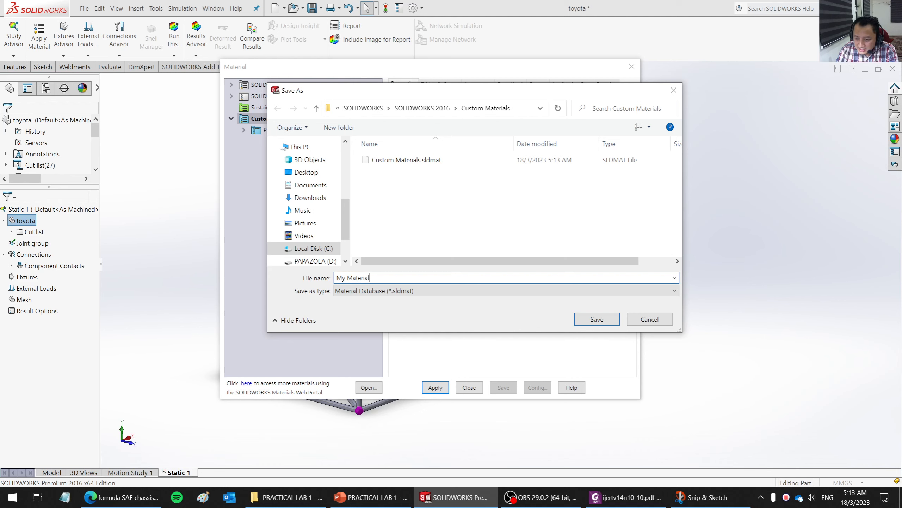
{"action": "key", "text": "Return"}
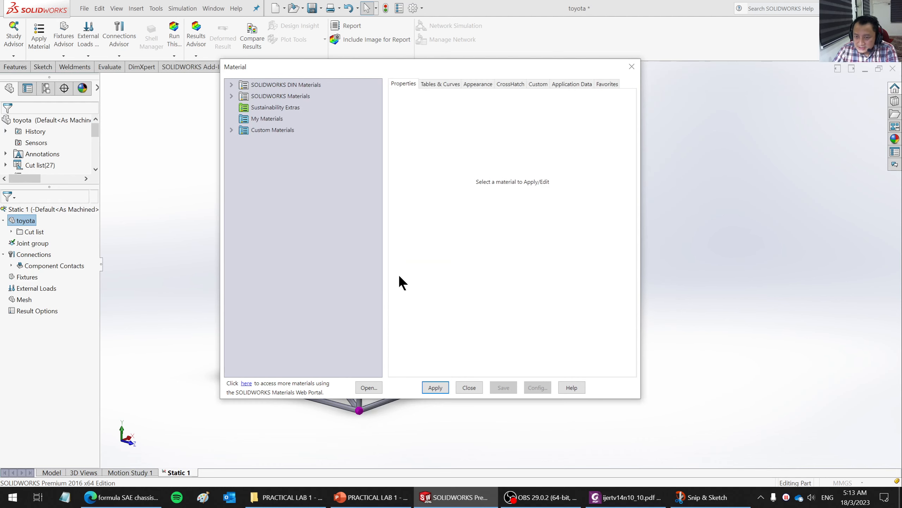
- Examine the Custom Plastic material in the Custom Materials library's Plastic category, and collapse that library
{"action": "left_click", "coordinate": [232, 130]}
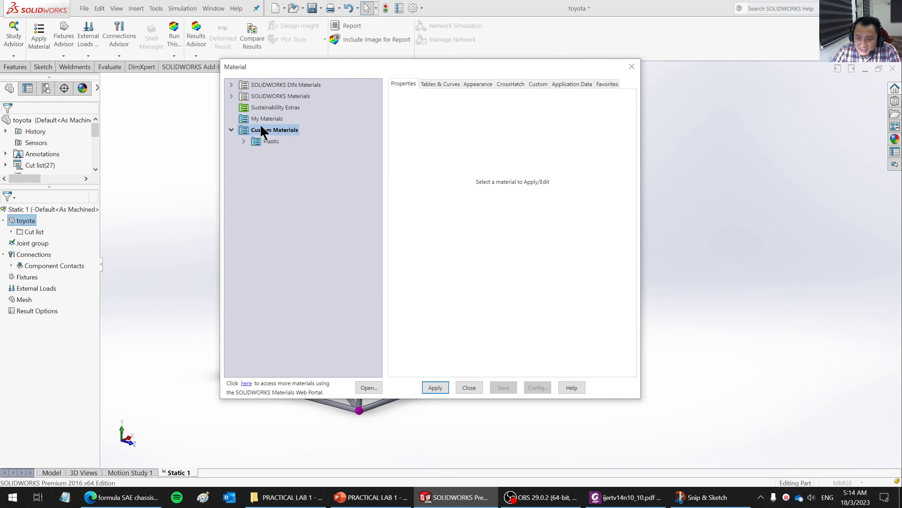
{"action": "left_click", "coordinate": [243, 141]}
{"action": "left_click", "coordinate": [292, 152]}
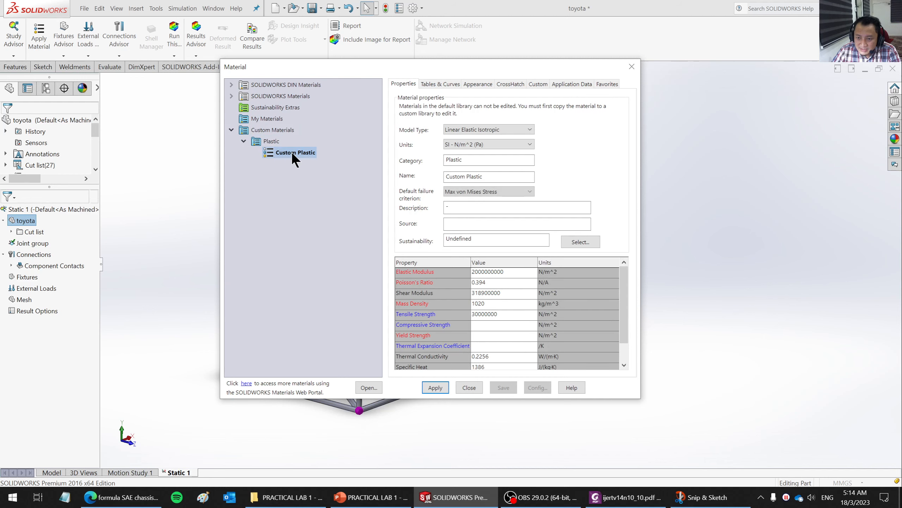
{"action": "left_click", "coordinate": [268, 119]}
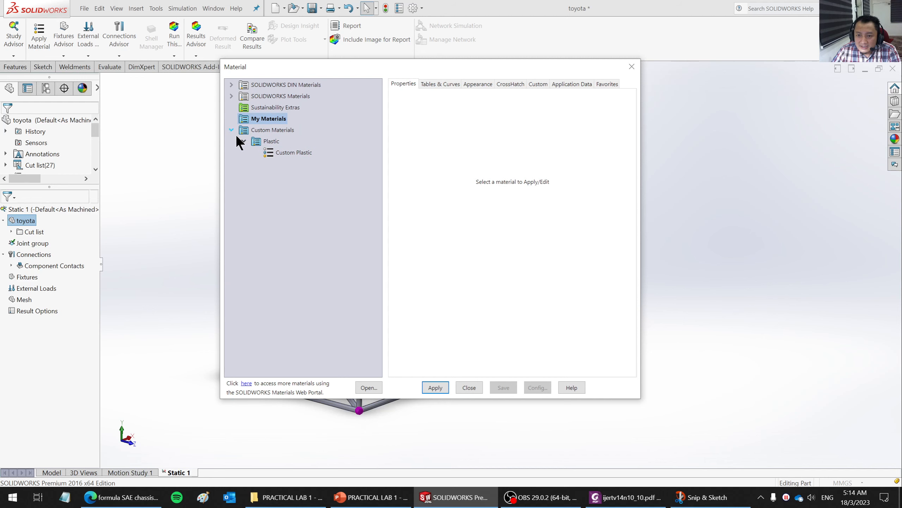
{"action": "left_click", "coordinate": [231, 130]}
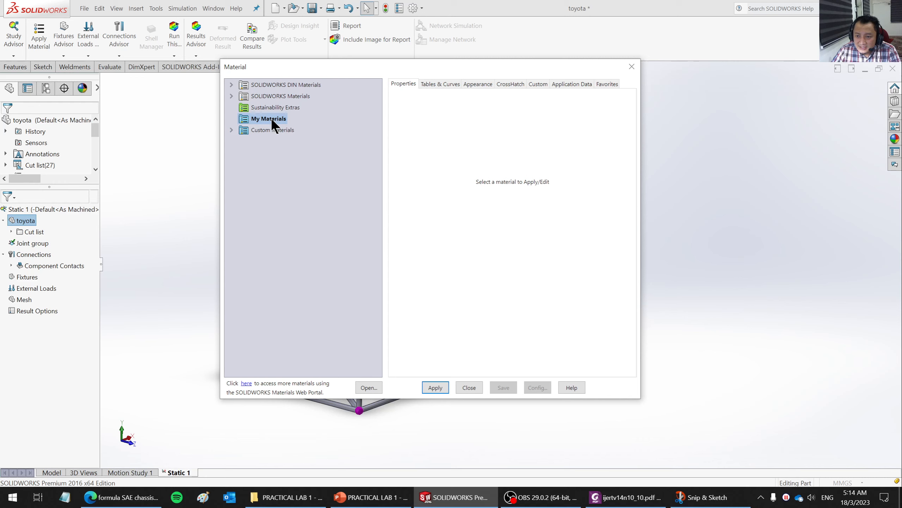
- Create another new material library named Metals in the Custom Materials folder
{"action": "right_click", "coordinate": [271, 118]}
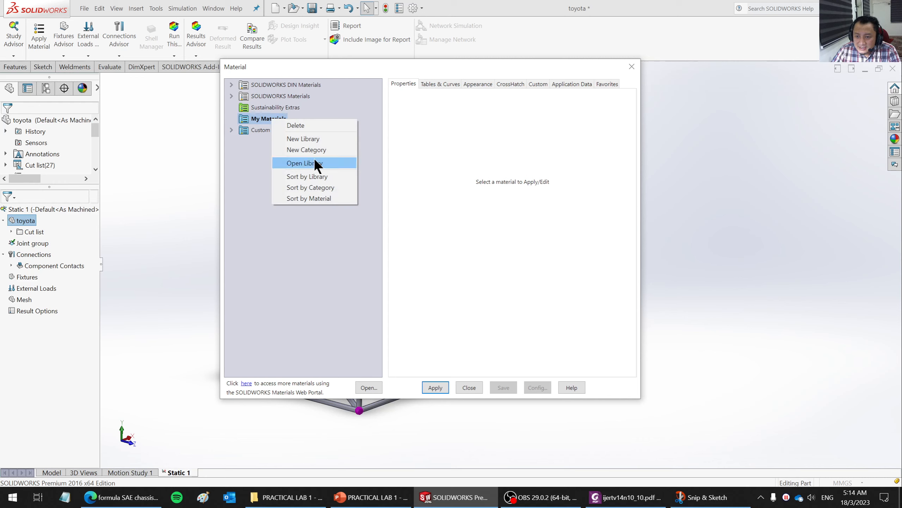
{"action": "left_click", "coordinate": [311, 139]}
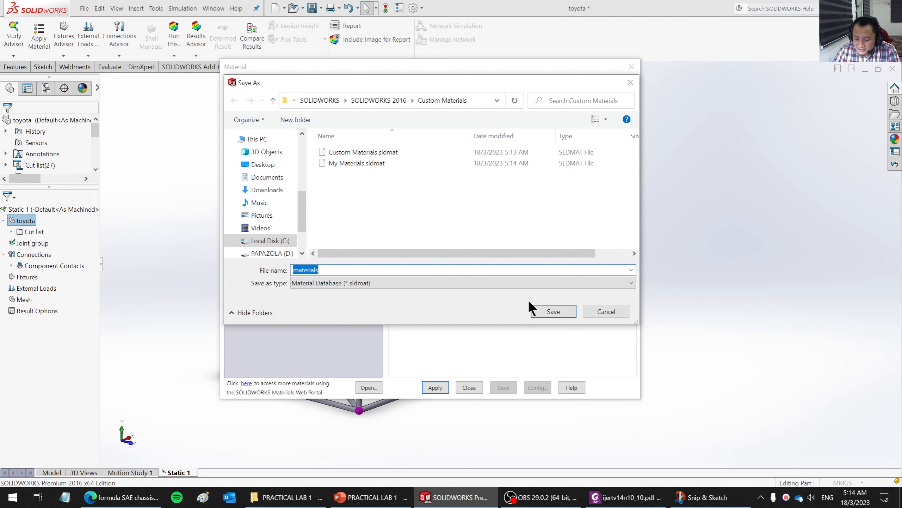
{"action": "type", "text": "Metals"}
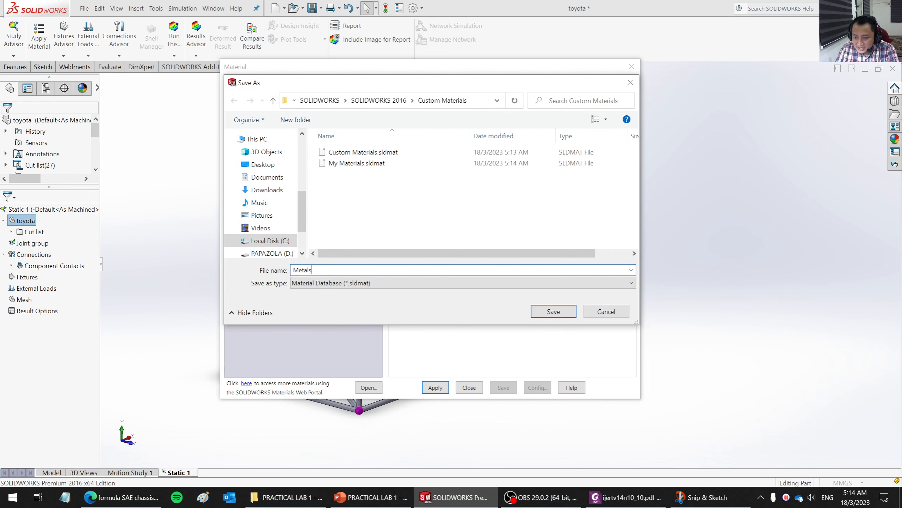
{"action": "key", "text": "Return"}
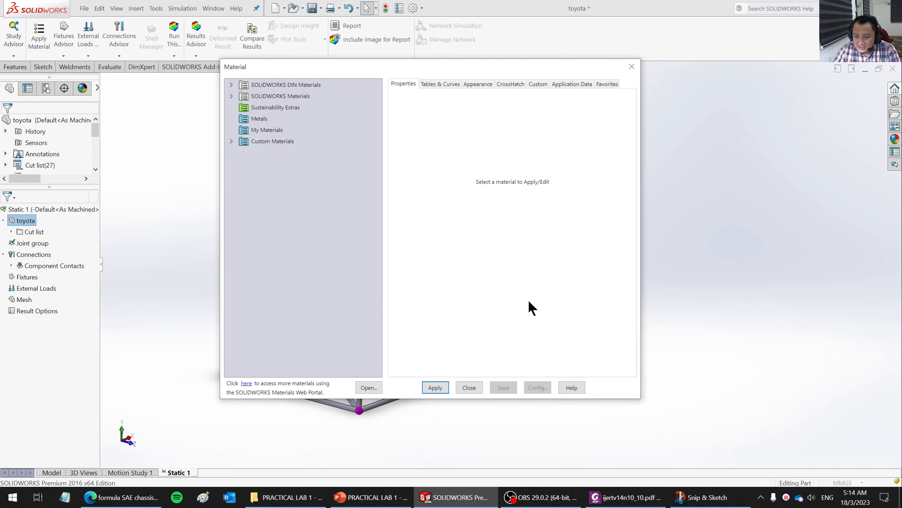
- Check the options available for the My Materials library and expand Custom Materials and its Plastic category to examine their structure
{"action": "left_click", "coordinate": [260, 119]}
{"action": "left_click", "coordinate": [254, 130]}
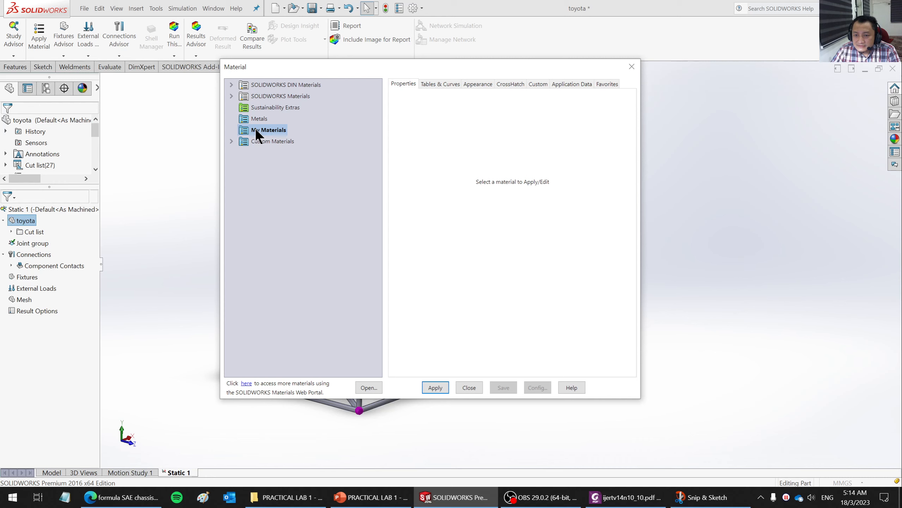
{"action": "right_click", "coordinate": [257, 130]}
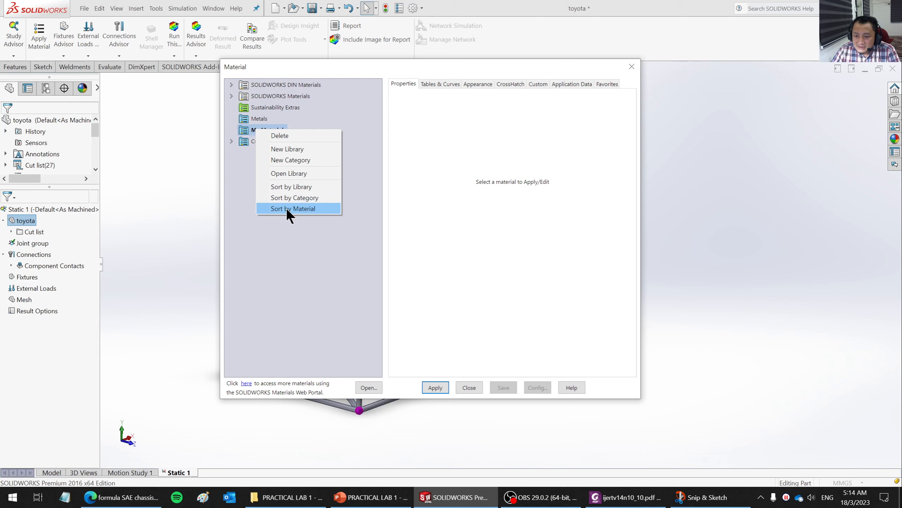
{"action": "left_click", "coordinate": [235, 149]}
{"action": "left_click", "coordinate": [231, 141]}
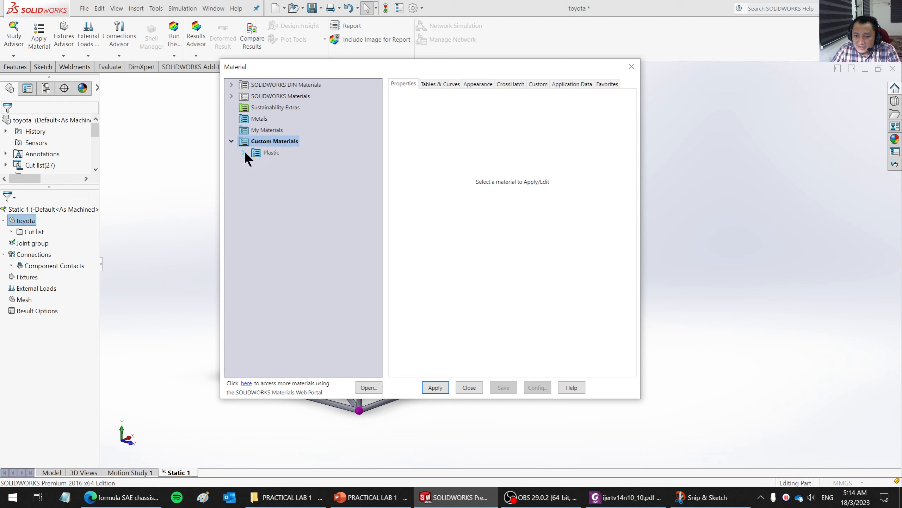
{"action": "left_click", "coordinate": [244, 152]}
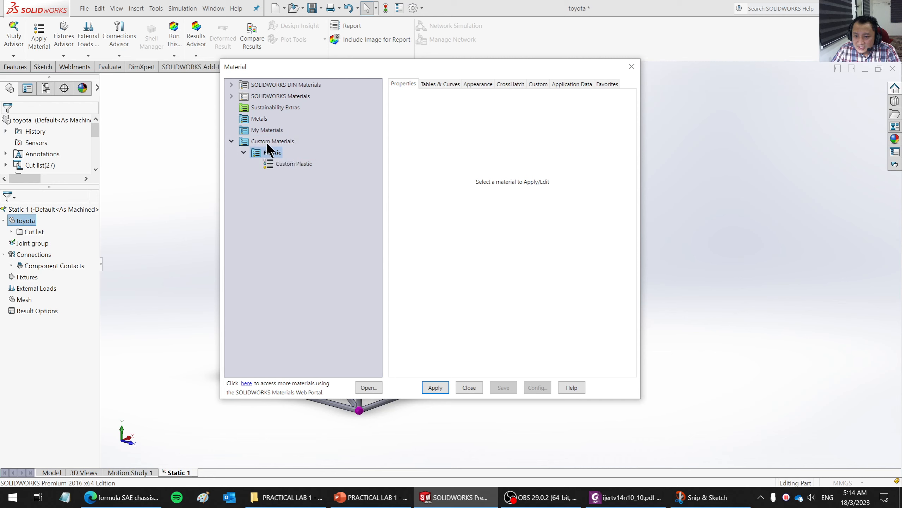
- Add a new category named METALS to the My Materials library
{"action": "right_click", "coordinate": [256, 127]}
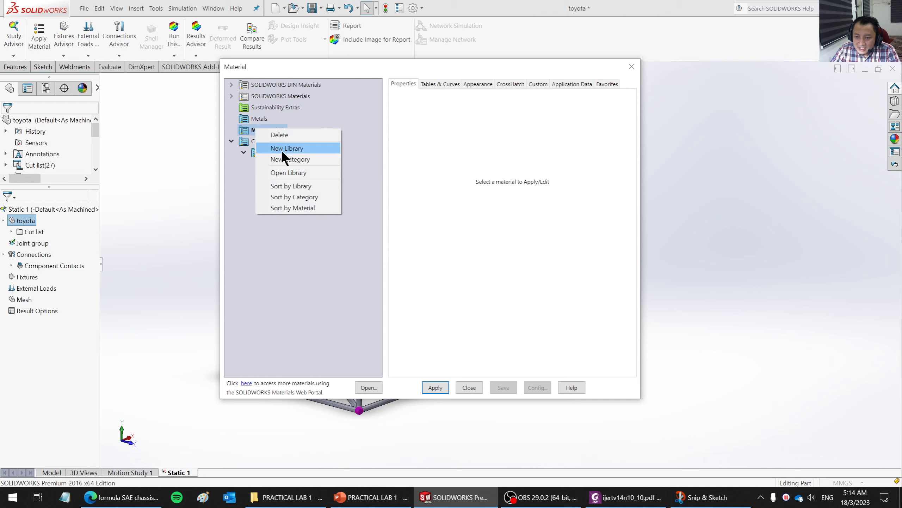
{"action": "left_click", "coordinate": [284, 159]}
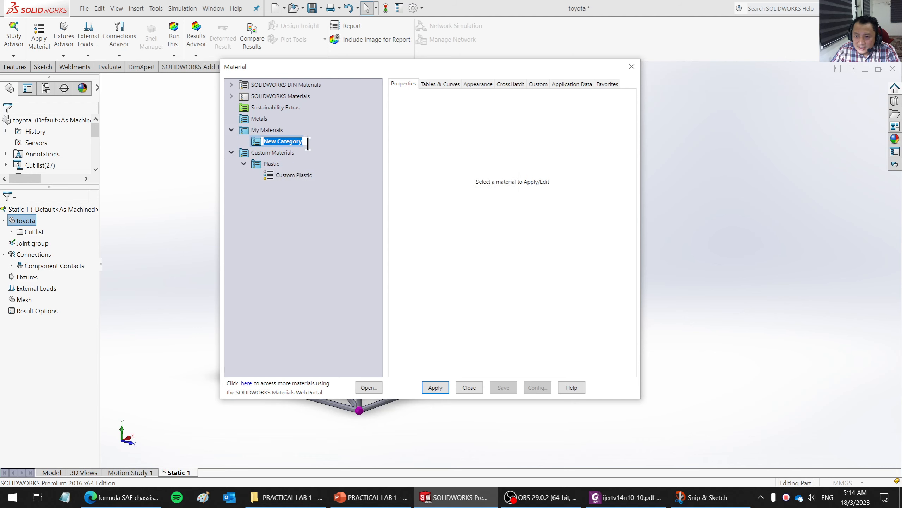
{"action": "type", "text": "METALS"}
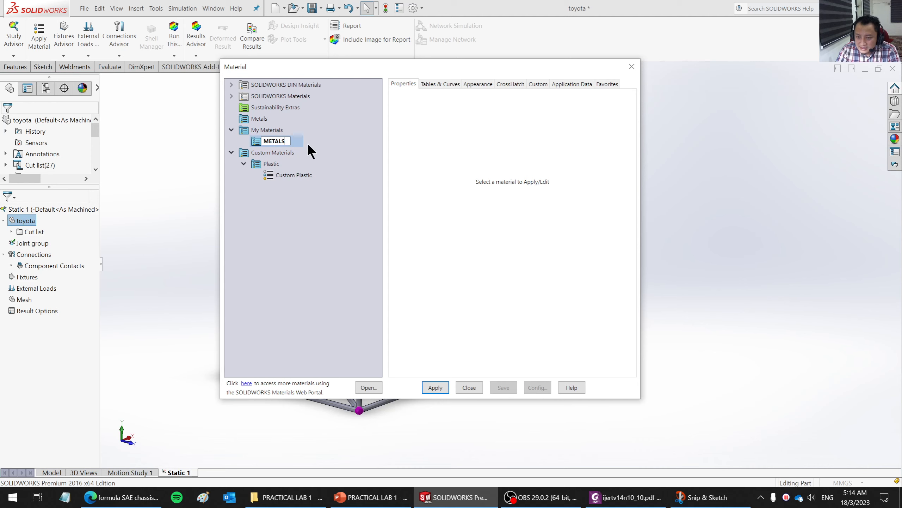
{"action": "key", "text": "Return"}
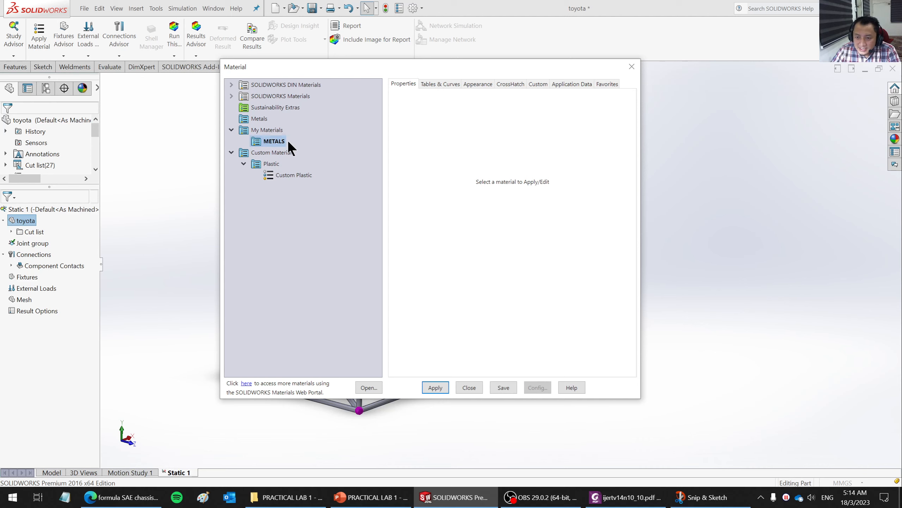
- Add a new material named Steel to the METALS category of My Materials
{"action": "right_click", "coordinate": [271, 139]}
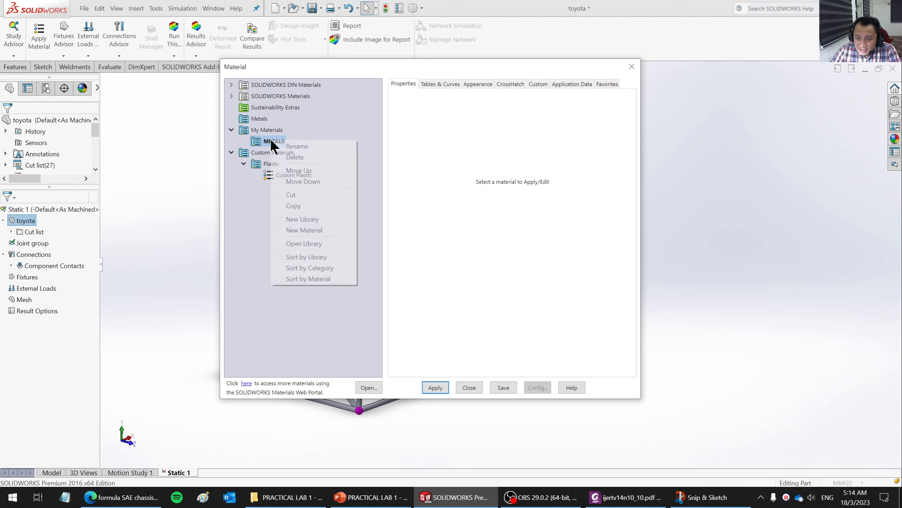
{"action": "left_click", "coordinate": [310, 230]}
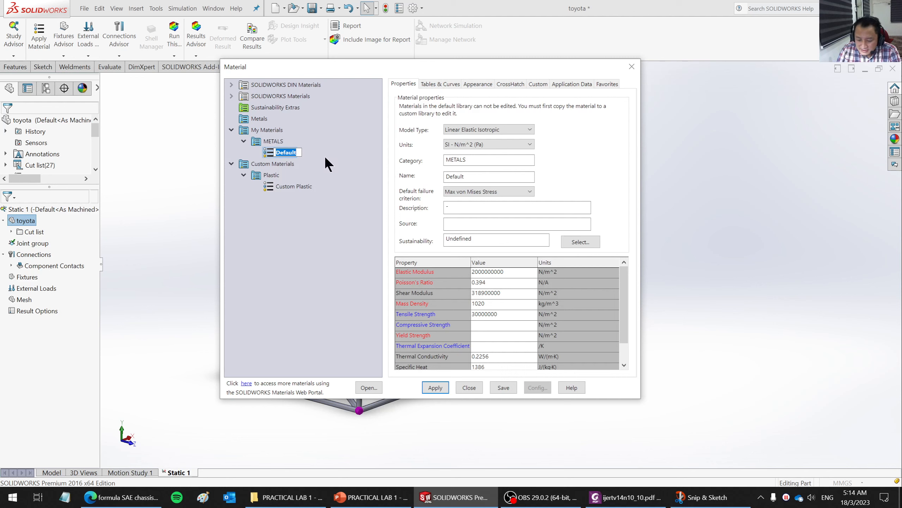
{"action": "type", "text": "Mil"}
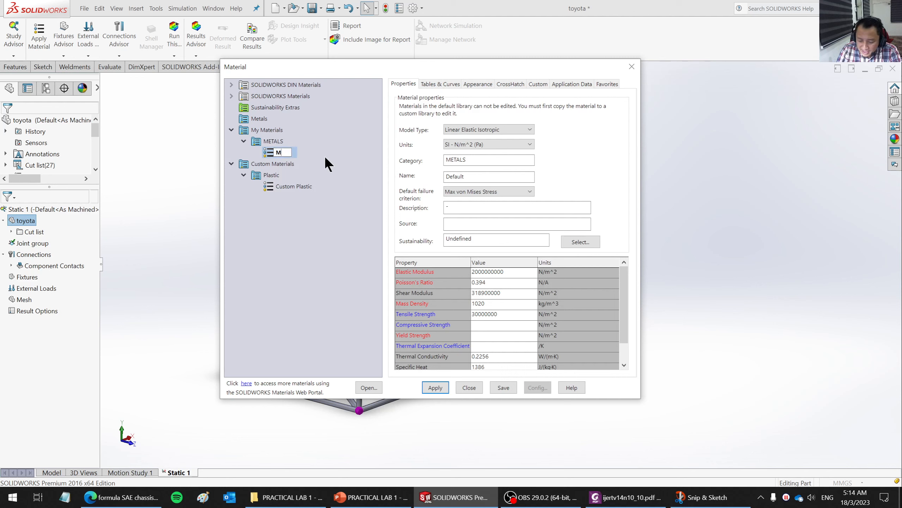
{"action": "key", "text": "BackSpace"}
{"action": "key", "text": "BackSpace"}
{"action": "key", "text": "BackSpace"}
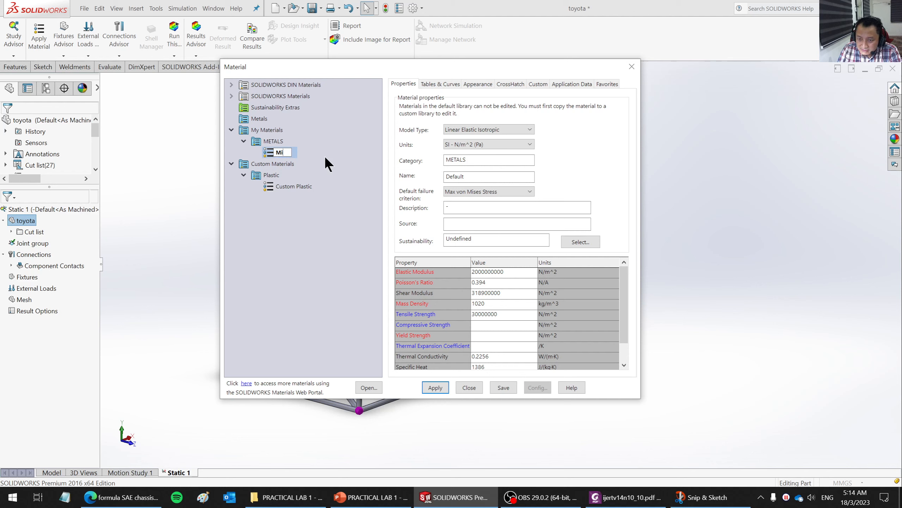
{"action": "type", "text": "Steel"}
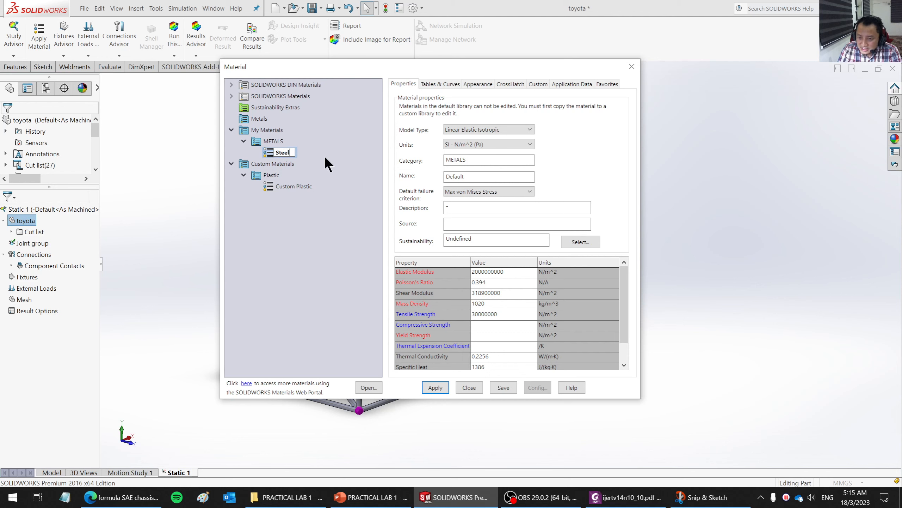
{"action": "key", "text": "Return"}
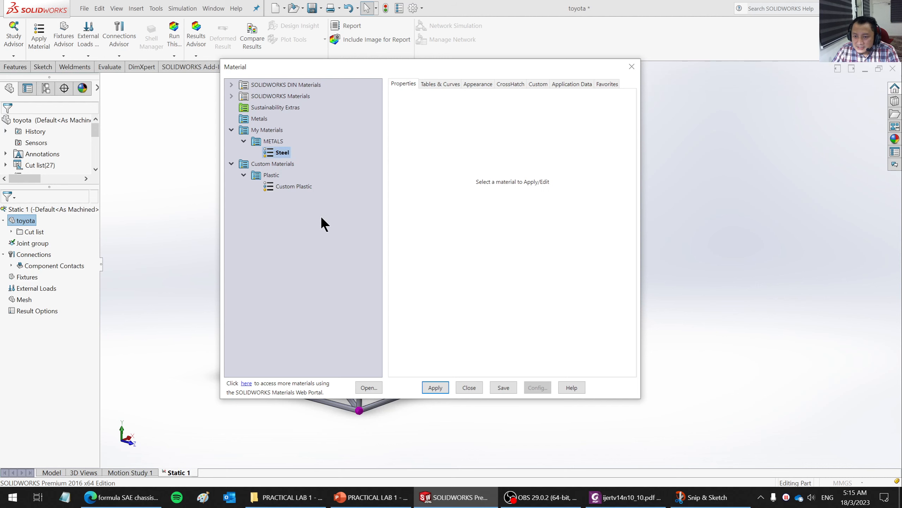
- Display the new Steel material's properties and switch to the Practical Lab 1 slide in PowerPoint to look up the specified material data
{"action": "left_click", "coordinate": [283, 152]}
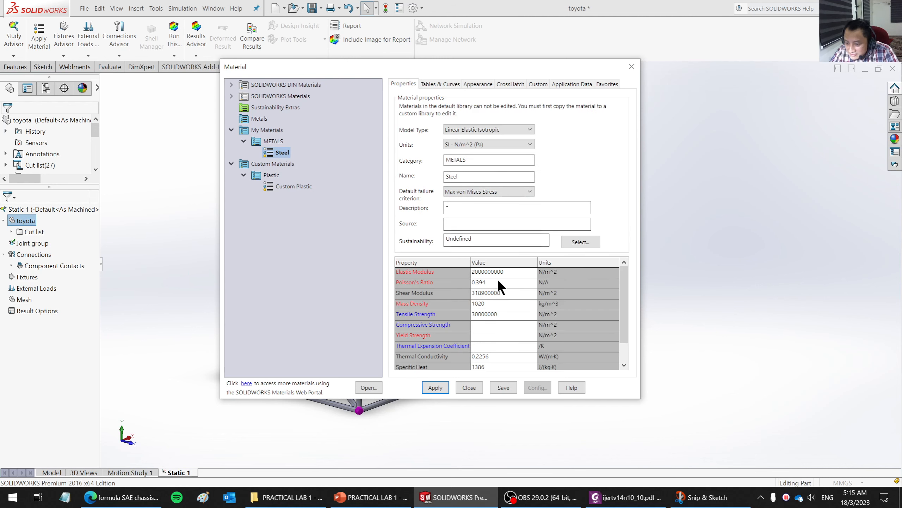
{"action": "left_click", "coordinate": [379, 495]}
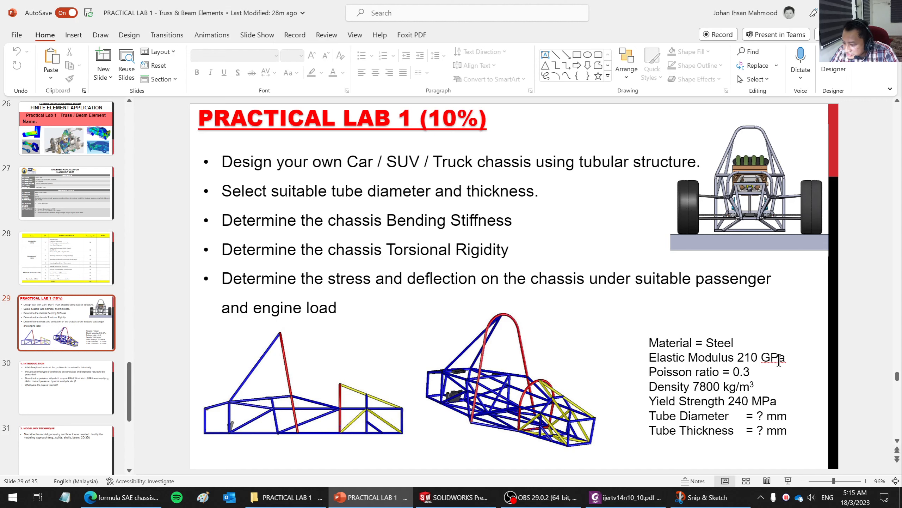
- Return to SOLIDWORKS and set the Steel material's elastic modulus to 210e9 N/m^2
{"action": "left_click", "coordinate": [467, 503]}
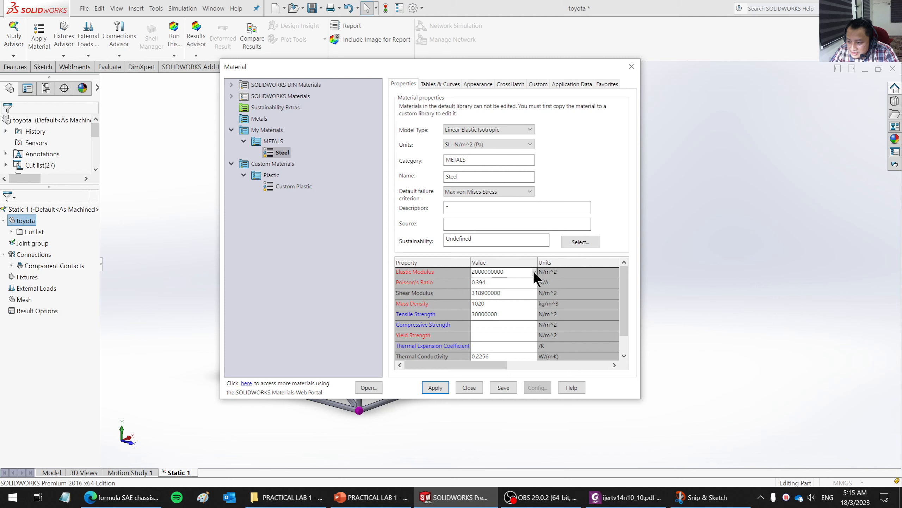
{"action": "left_click", "coordinate": [533, 271]}
{"action": "left_click", "coordinate": [524, 271]}
{"action": "type", "text": "210e9"}
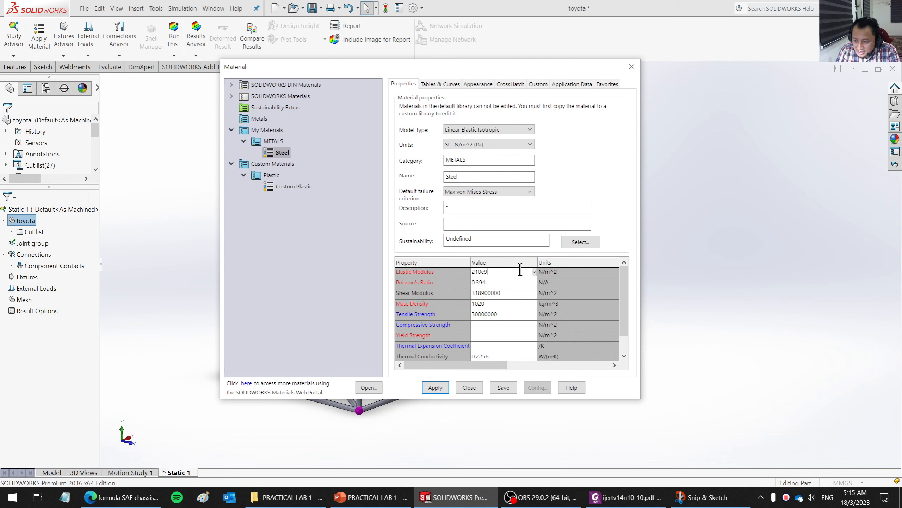
{"action": "key", "text": "Return"}
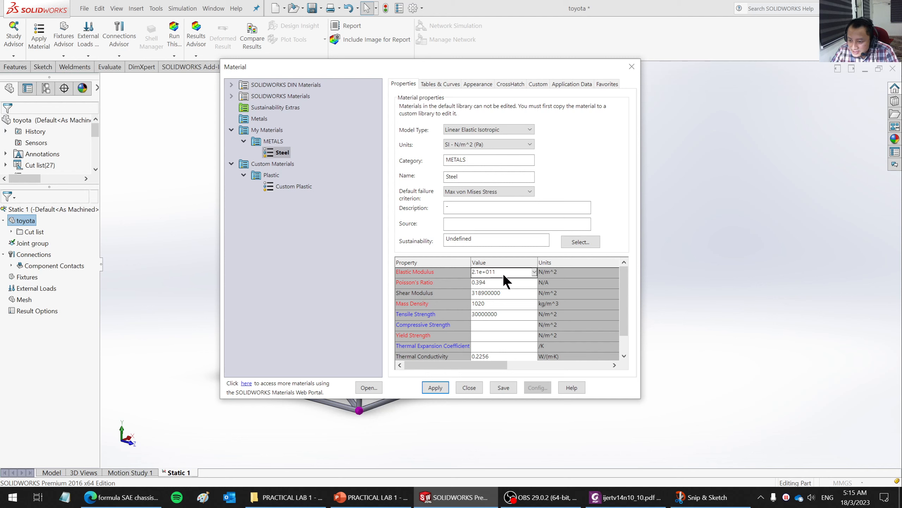
- Look up the Poisson ratio on the PowerPoint lab slide and set the Steel material's Poisson's ratio to 0.3 in SOLIDWORKS
{"action": "left_click", "coordinate": [494, 283]}
{"action": "left_click", "coordinate": [355, 497]}
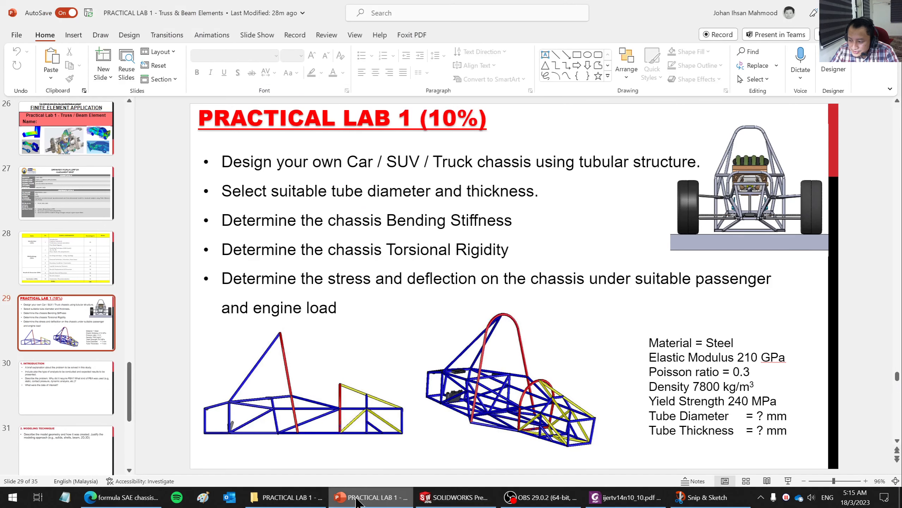
{"action": "left_click", "coordinate": [356, 496]}
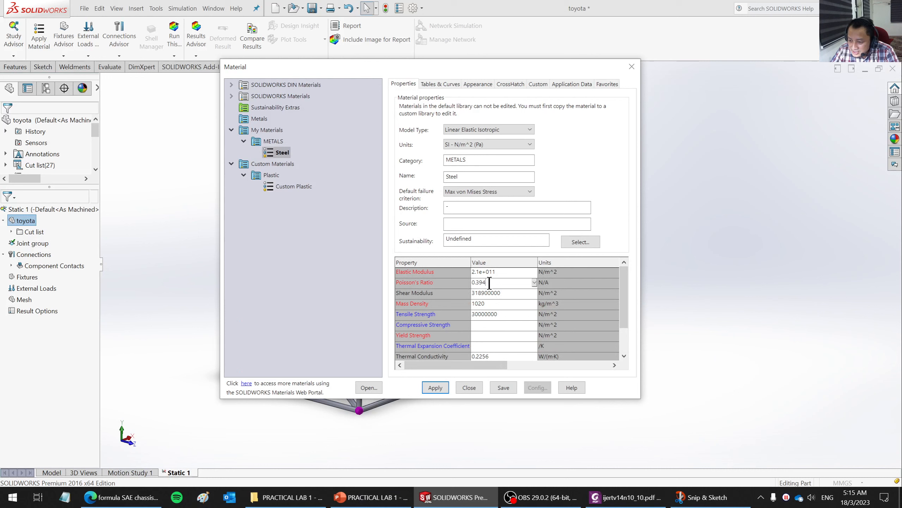
{"action": "left_click_drag", "start_coordinate": [486, 283], "coordinate": [470, 282]}
{"action": "type", "text": "0"}
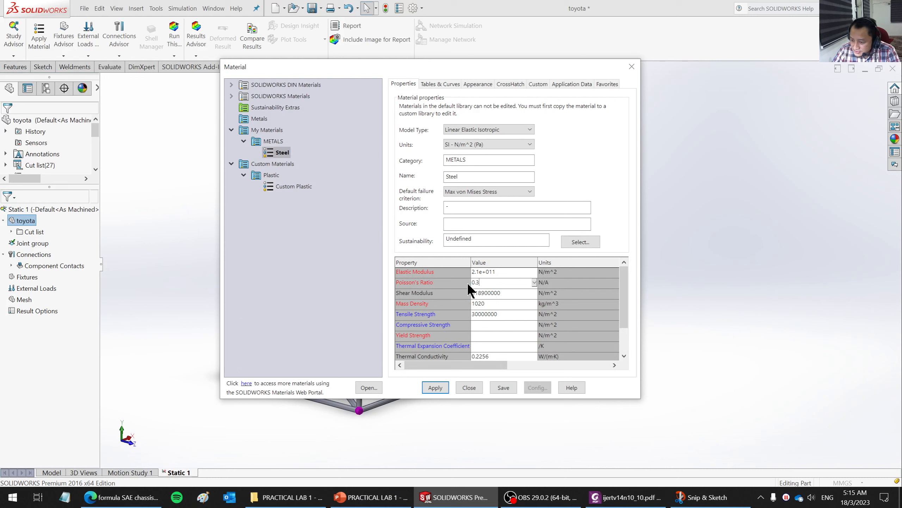
{"action": "type", "text": ".3"}
- Clear the shear modulus value of the Steel material, leaving the property blank
{"action": "left_click", "coordinate": [508, 295]}
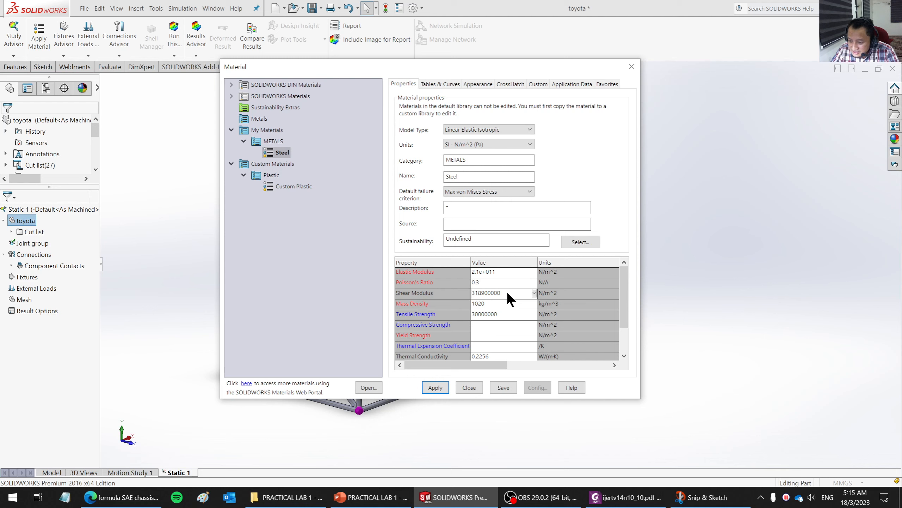
{"action": "left_click", "coordinate": [479, 293]}
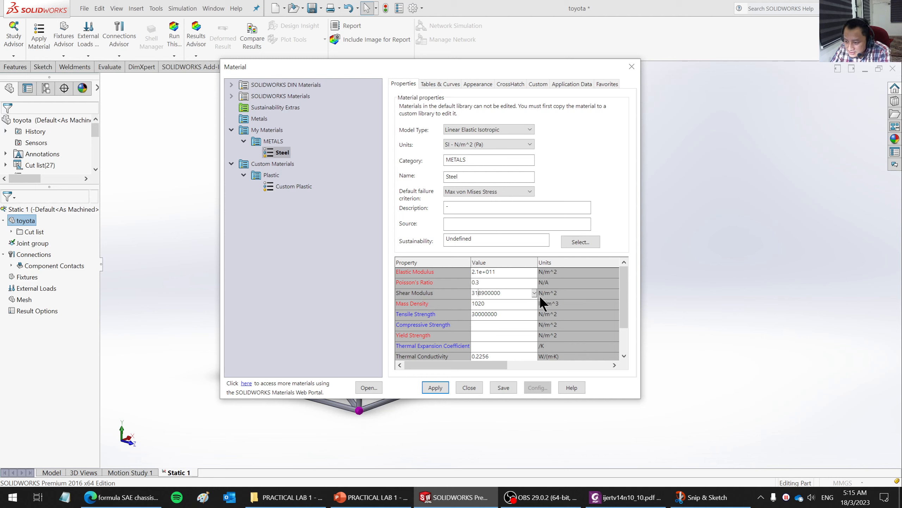
{"action": "left_click_drag", "start_coordinate": [520, 293], "coordinate": [472, 292]}
{"action": "key", "text": "BackSpace"}
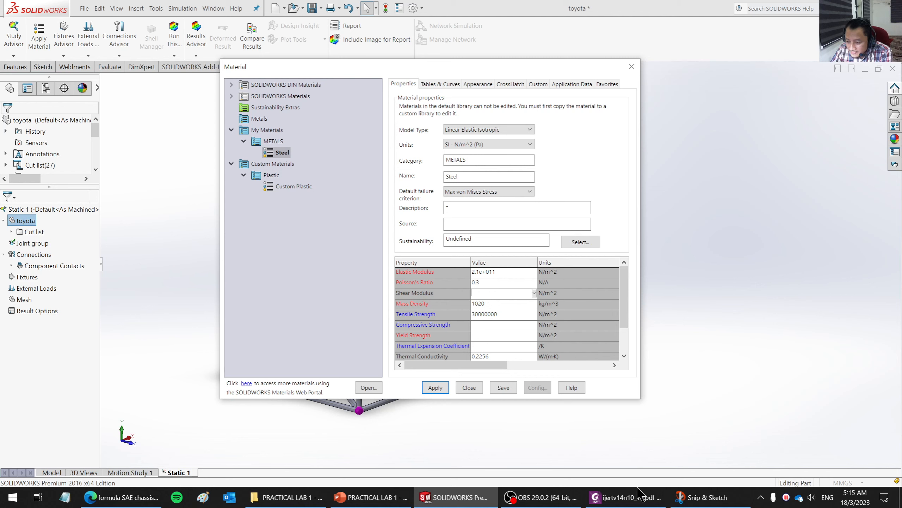
- Check the density on the PowerPoint lab slide and set the Steel material's mass density to 7800 kg/m^3 in SOLIDWORKS
{"action": "mouse_move", "coordinate": [370, 497]}
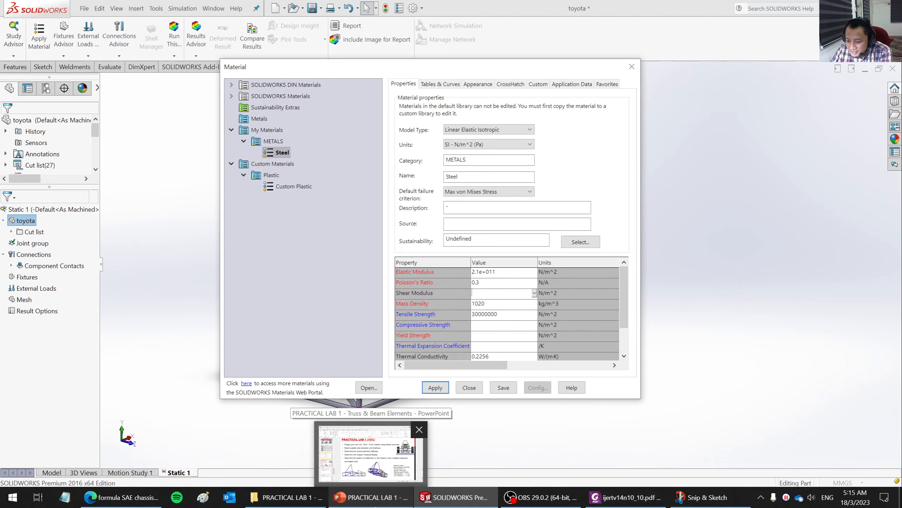
{"action": "left_click", "coordinate": [370, 497]}
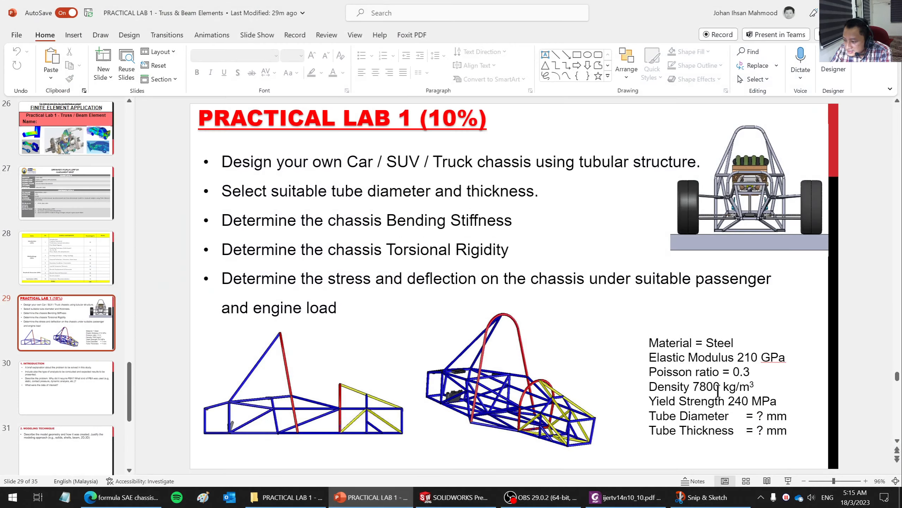
{"action": "left_click", "coordinate": [387, 496]}
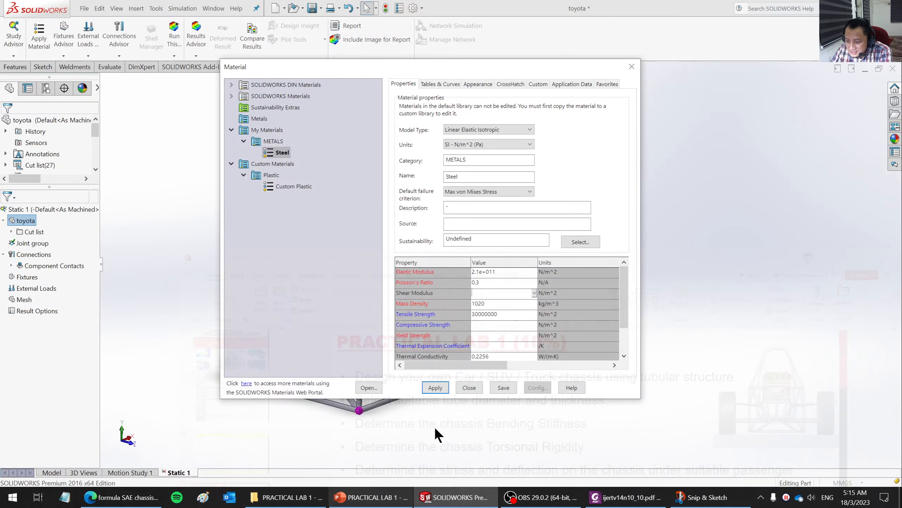
{"action": "left_click", "coordinate": [485, 303]}
{"action": "left_click_drag", "start_coordinate": [485, 302], "coordinate": [466, 306]}
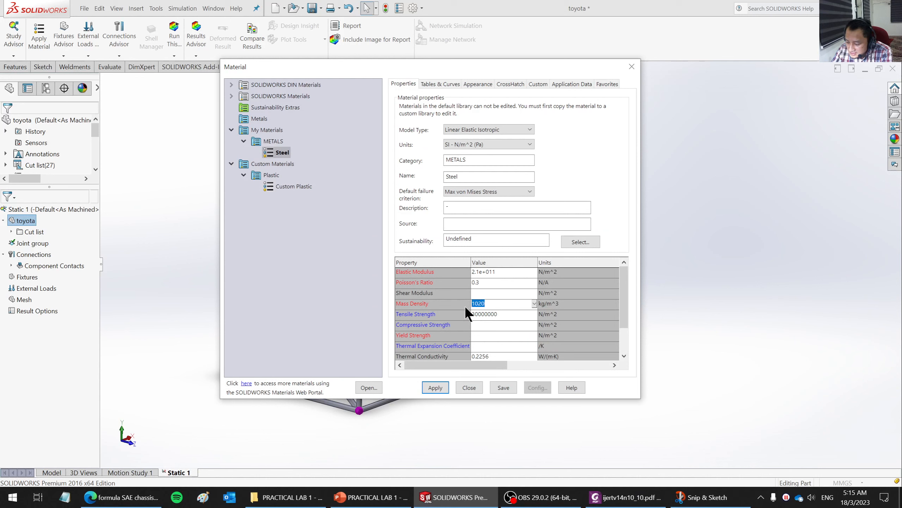
{"action": "type", "text": "7800"}
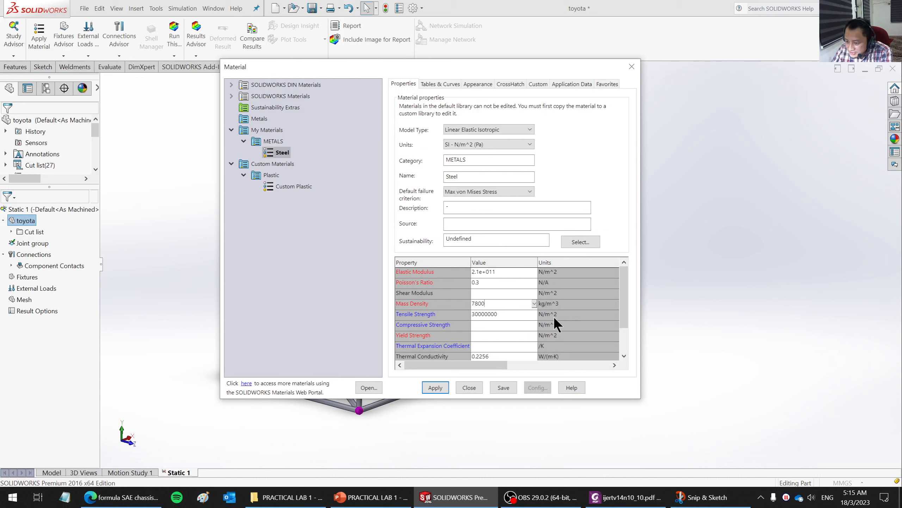
- Check the strength data on the PowerPoint lab slide and set the Steel material's yield strength to 240e6 N/m^2 in SOLIDWORKS
{"action": "left_click", "coordinate": [519, 311]}
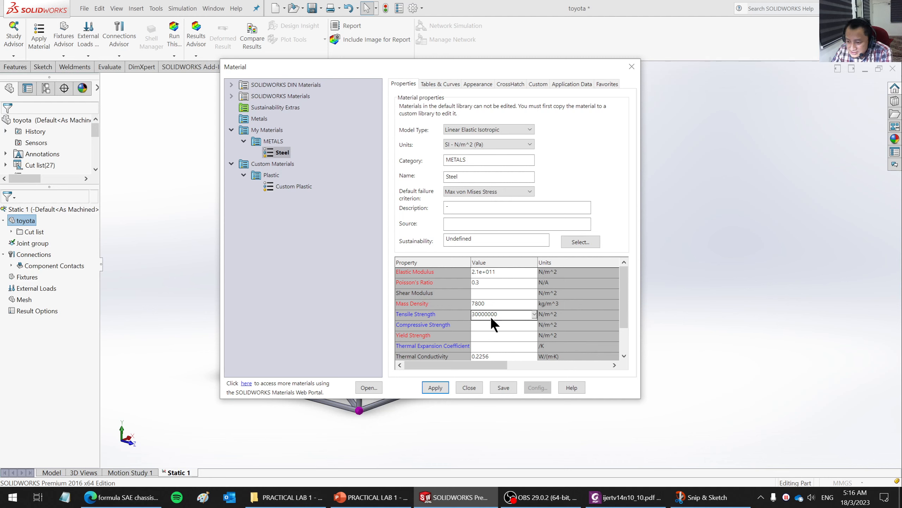
{"action": "left_click", "coordinate": [376, 504]}
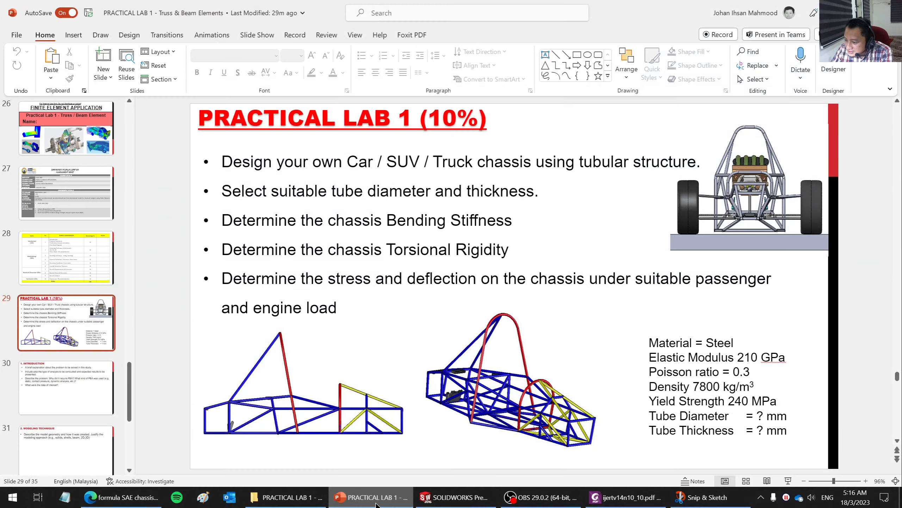
{"action": "left_click", "coordinate": [376, 504]}
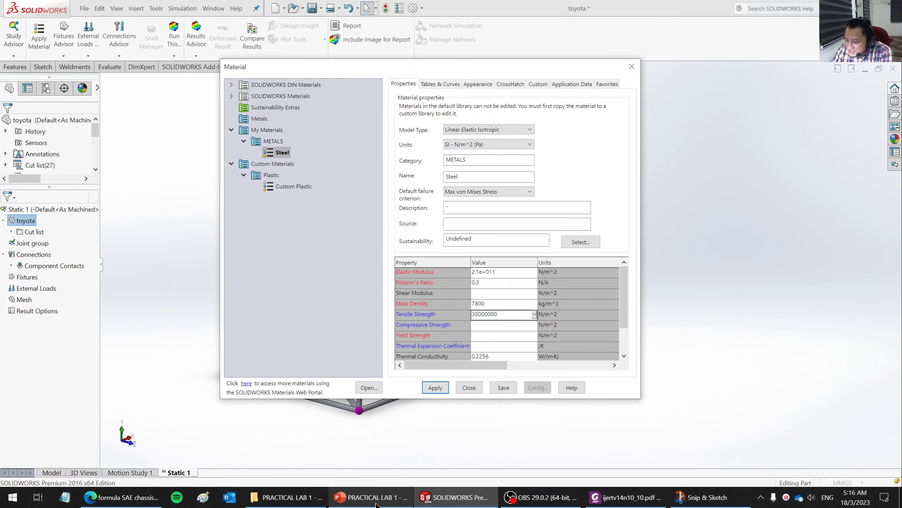
{"action": "left_click", "coordinate": [493, 337]}
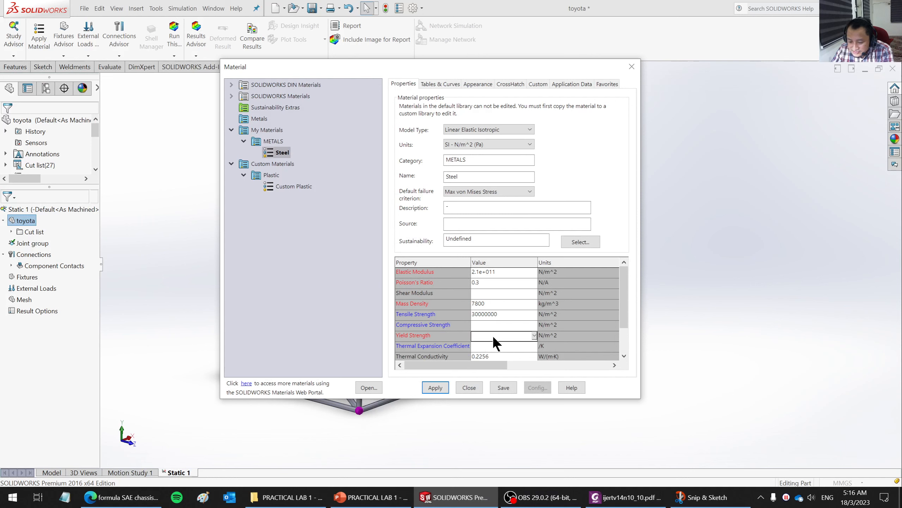
{"action": "type", "text": "240e6"}
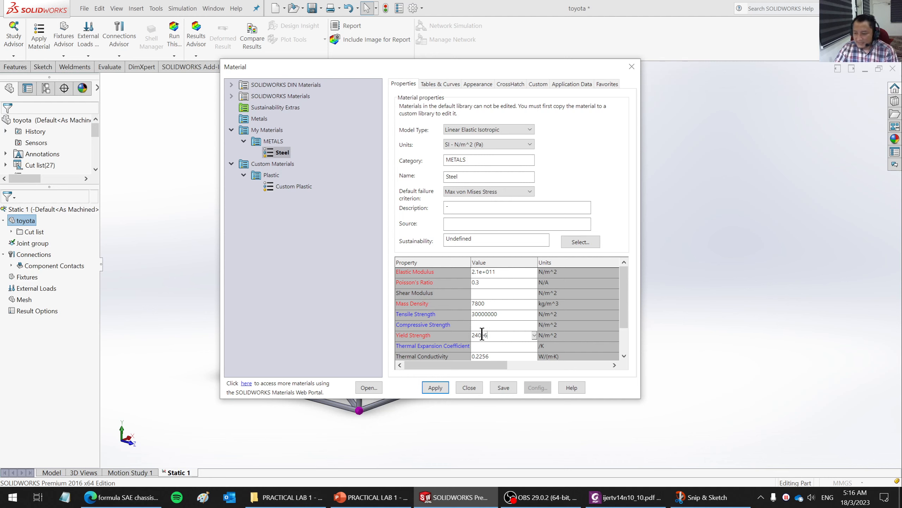
- Set the Steel material's tensile strength to 300e6 N/m^2
{"action": "left_click", "coordinate": [499, 315]}
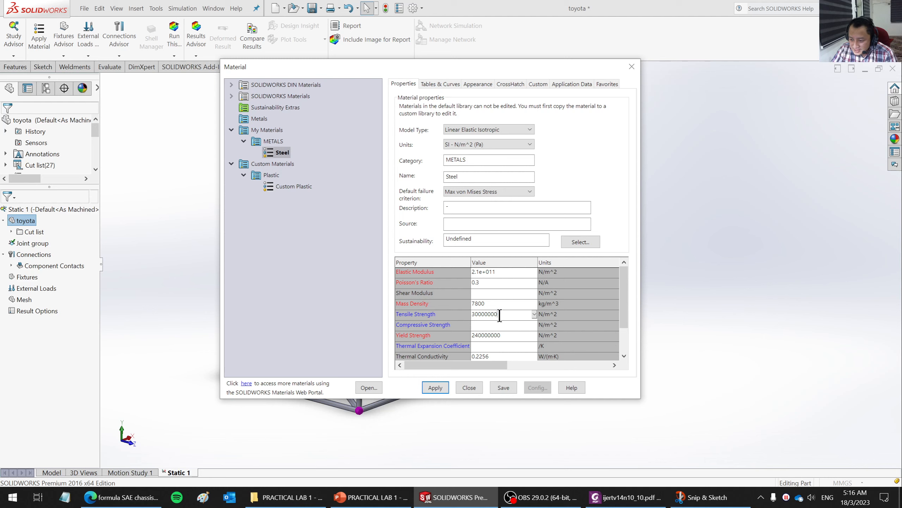
{"action": "type", "text": "300"}
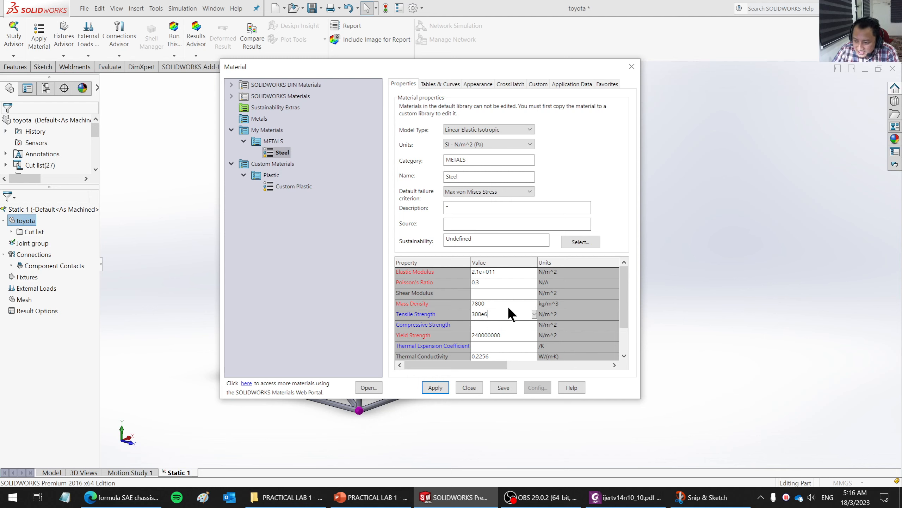
{"action": "type", "text": "e6"}
{"action": "left_click", "coordinate": [512, 325]}
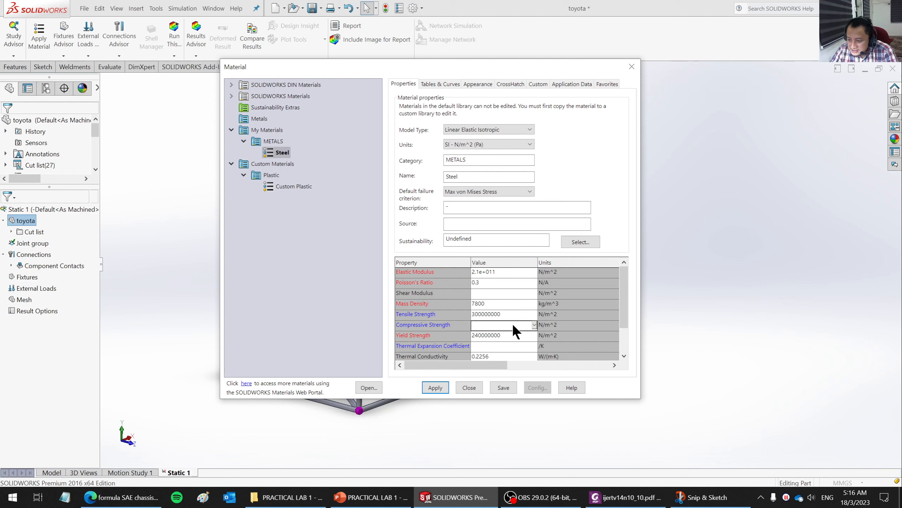
- Save the Steel material, apply it to the toyota chassis, and check the material assignment across the study's cut list
{"action": "left_click", "coordinate": [506, 387]}
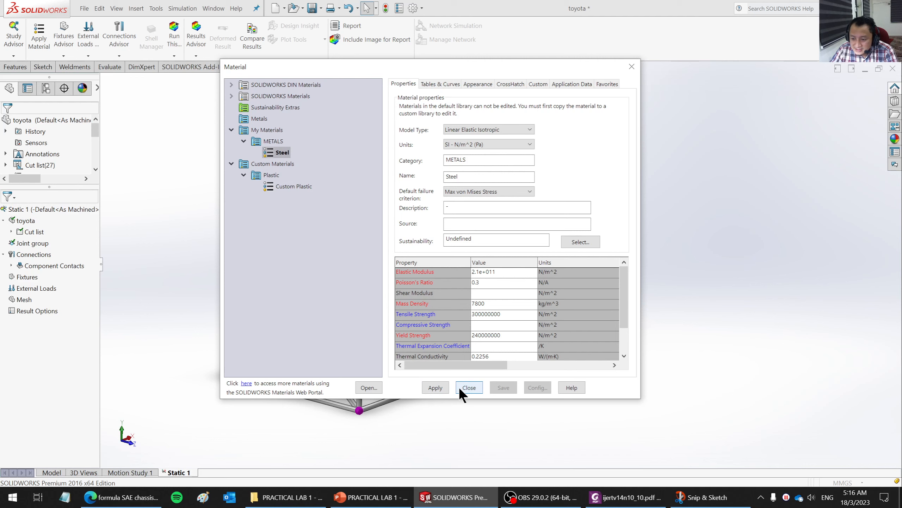
{"action": "left_click", "coordinate": [467, 387]}
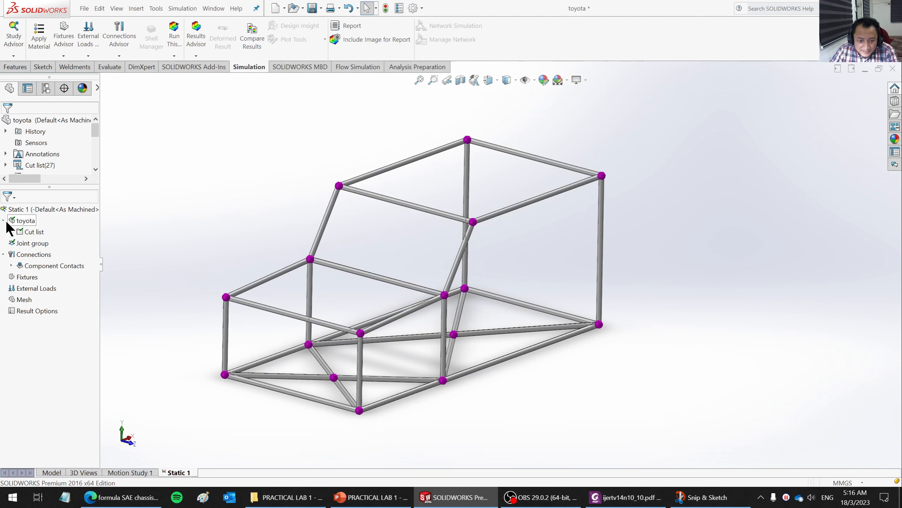
{"action": "left_click", "coordinate": [11, 231]}
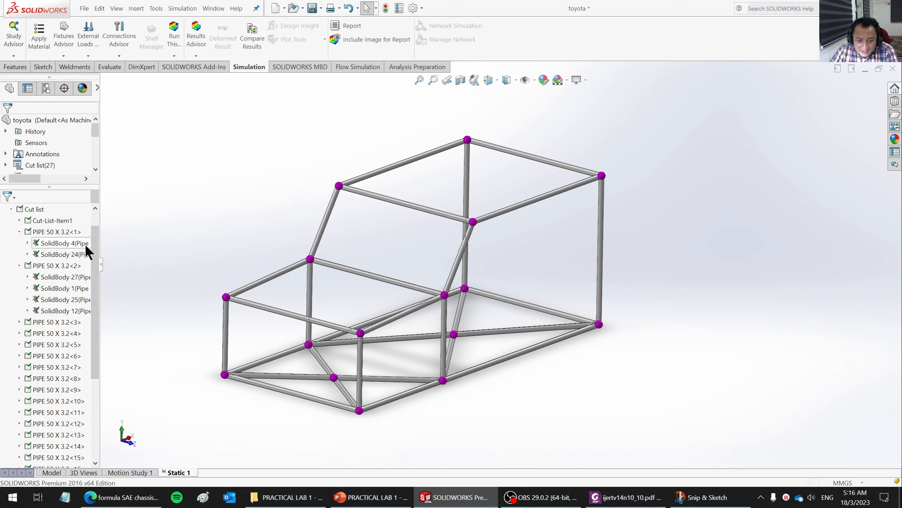
{"action": "left_click", "coordinate": [11, 209]}
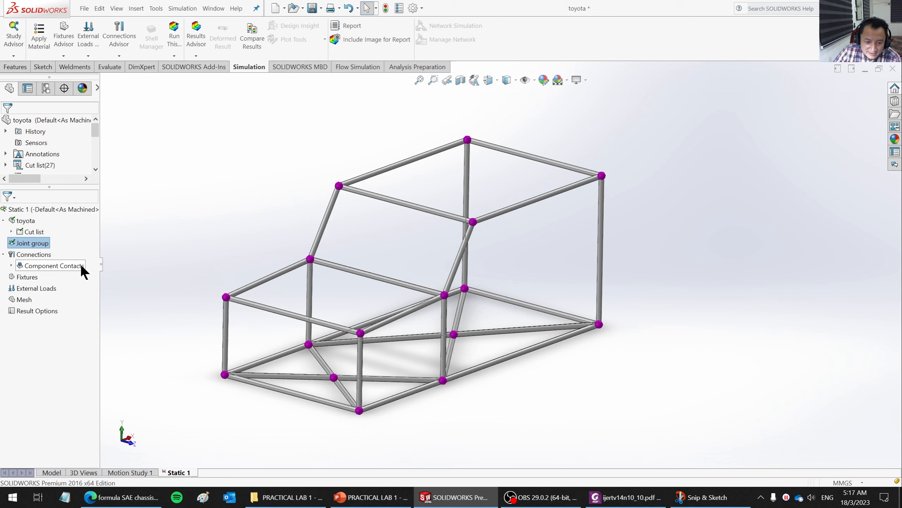
- Start a Use Reference Geometry fixture on the chassis and select its four outer lower corner joints
{"action": "left_click", "coordinate": [24, 277]}
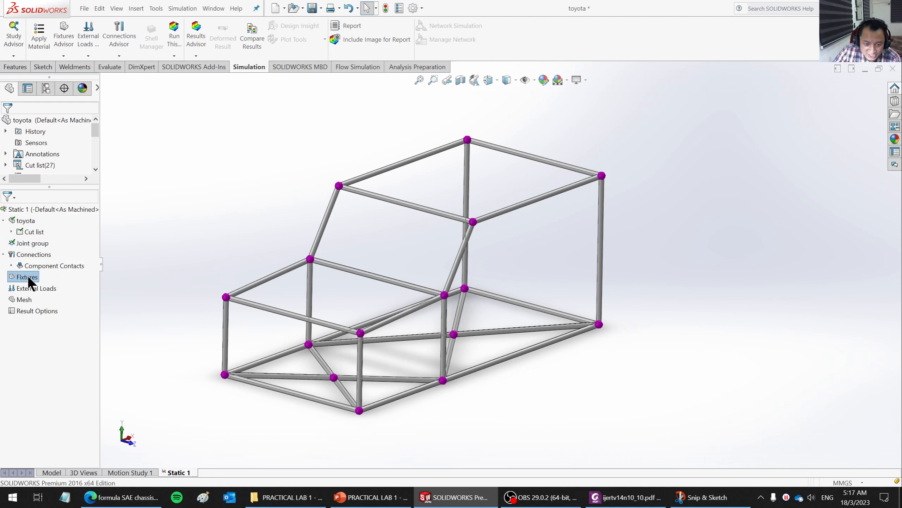
{"action": "right_click", "coordinate": [28, 279]}
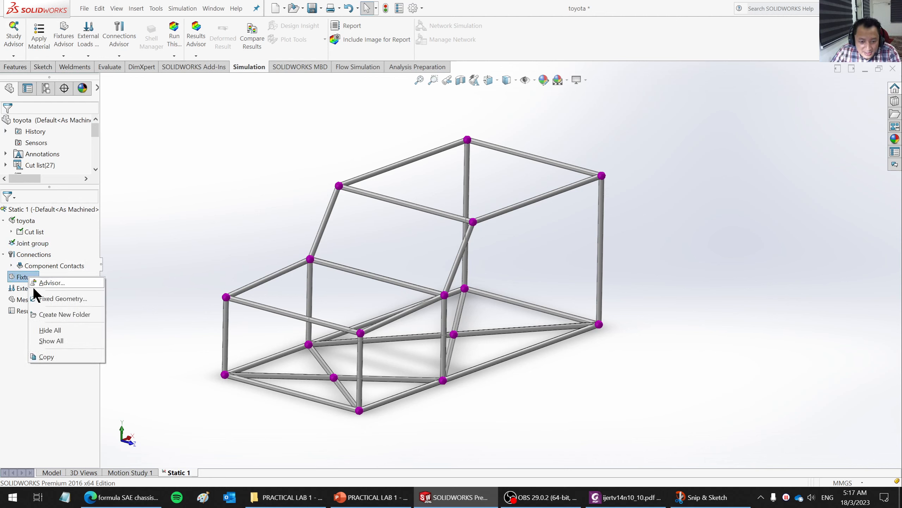
{"action": "left_click", "coordinate": [49, 298]}
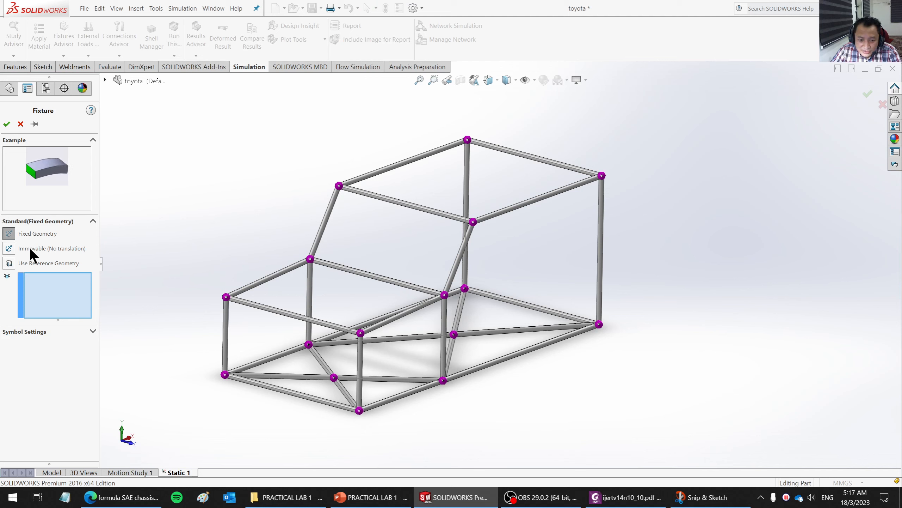
{"action": "left_click", "coordinate": [9, 263]}
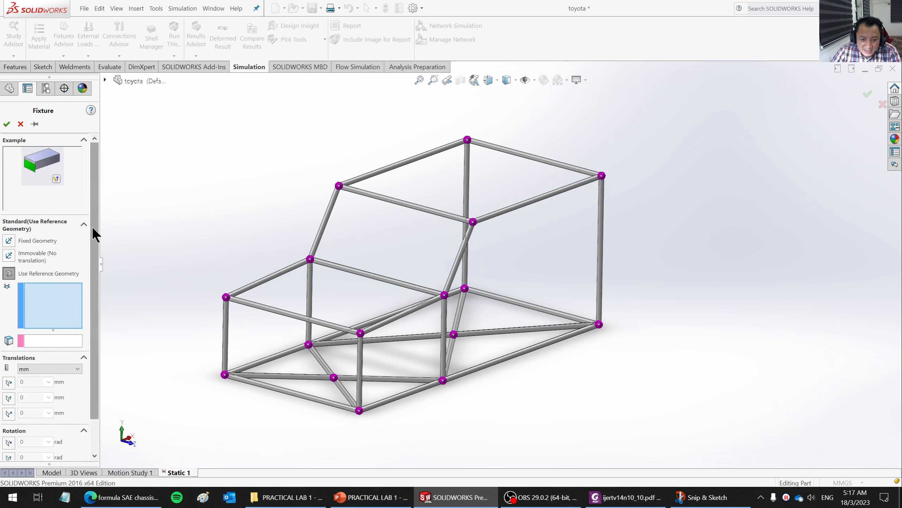
{"action": "mouse_move", "coordinate": [95, 229]}
{"action": "left_mouse_down"}
{"action": "mouse_move", "coordinate": [90, 260]}
{"action": "mouse_move", "coordinate": [98, 240]}
{"action": "left_mouse_up"}
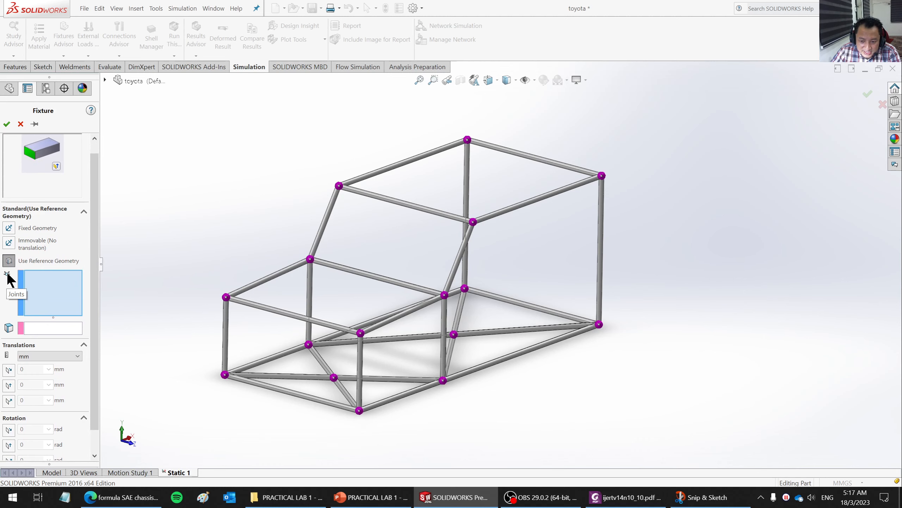
{"action": "mouse_move", "coordinate": [433, 295]}
{"action": "middle_mouse_down"}
{"action": "mouse_move", "coordinate": [600, 295]}
{"action": "mouse_move", "coordinate": [598, 333]}
{"action": "mouse_move", "coordinate": [557, 338]}
{"action": "mouse_move", "coordinate": [559, 364]}
{"action": "mouse_move", "coordinate": [571, 350]}
{"action": "middle_mouse_up"}
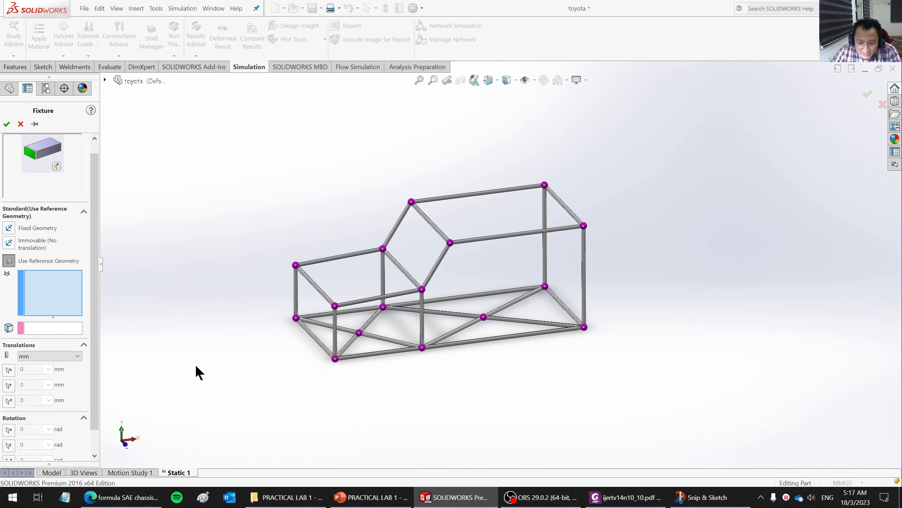
{"action": "left_click", "coordinate": [295, 319]}
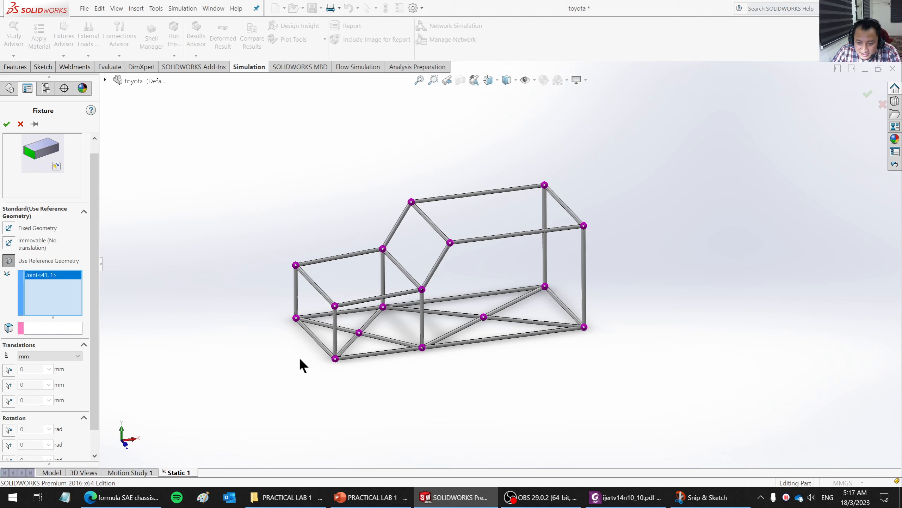
{"action": "left_click", "coordinate": [335, 359]}
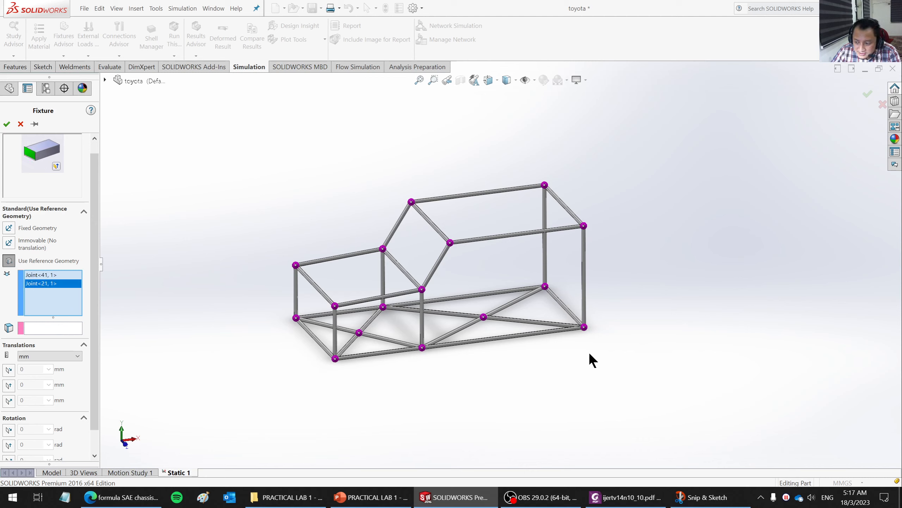
{"action": "left_click", "coordinate": [584, 326]}
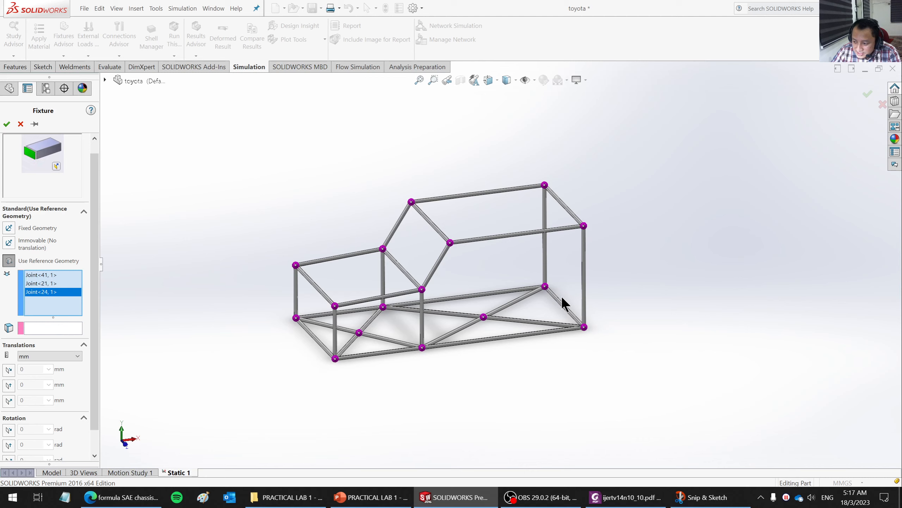
{"action": "left_click", "coordinate": [544, 286]}
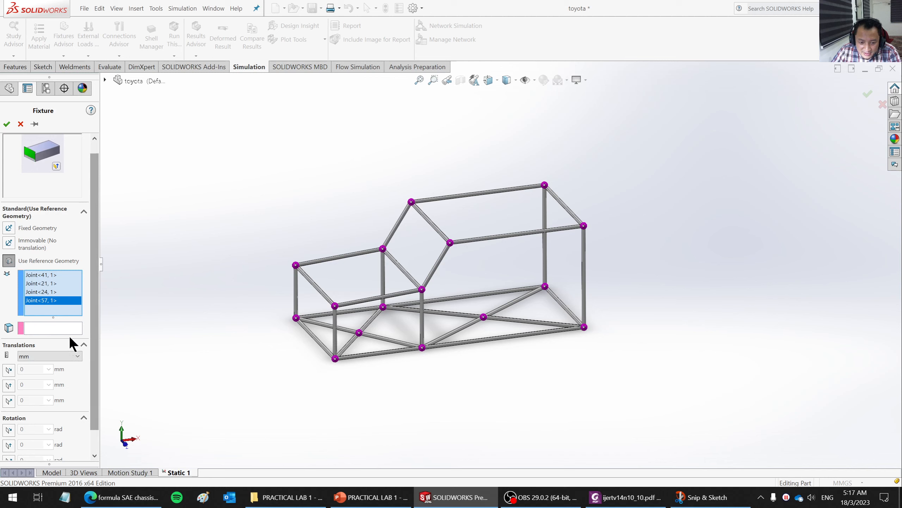
- Use the Front Plane as the fixture's reference, set translations to 0 mm in all three directions, and apply the fixture
{"action": "left_click", "coordinate": [28, 329]}
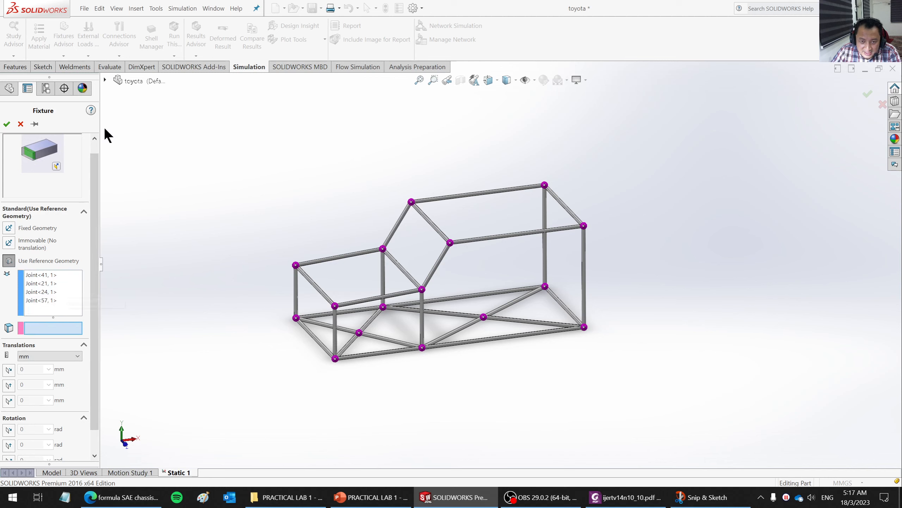
{"action": "left_click", "coordinate": [105, 80]}
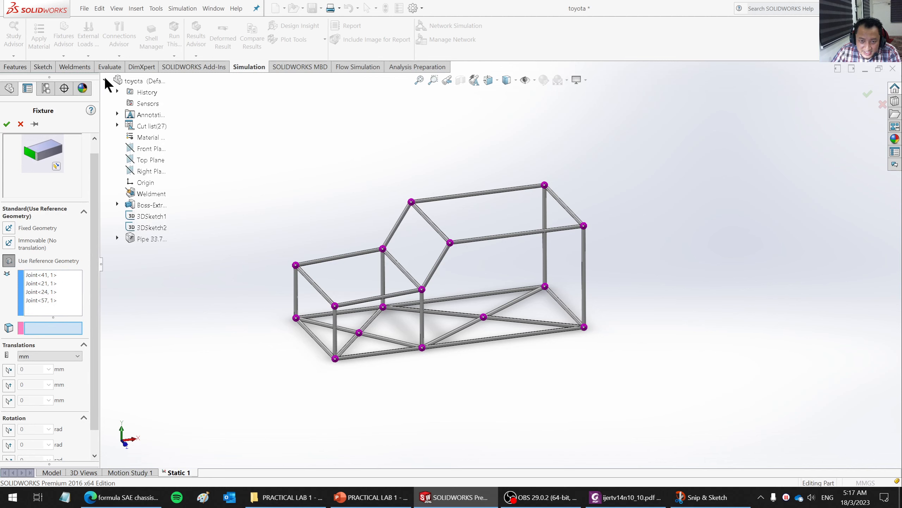
{"action": "left_click", "coordinate": [147, 147]}
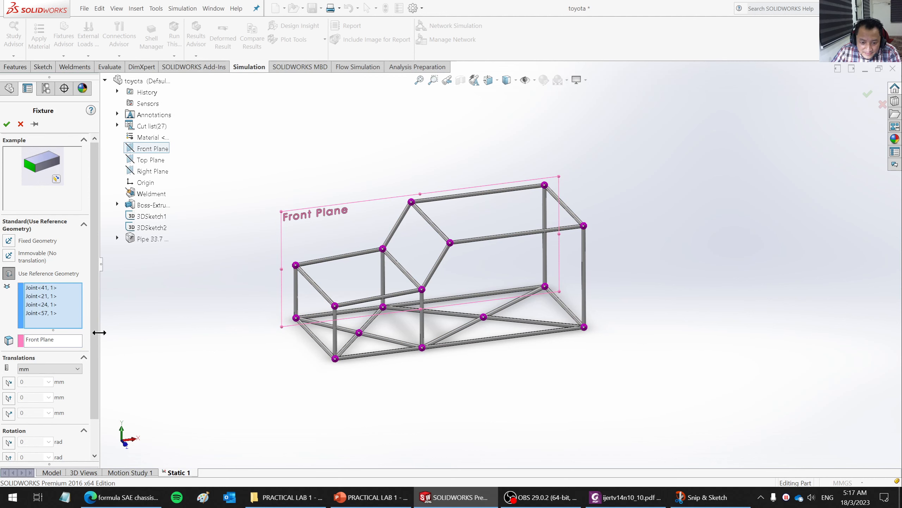
{"action": "left_click_drag", "start_coordinate": [94, 338], "coordinate": [98, 373]}
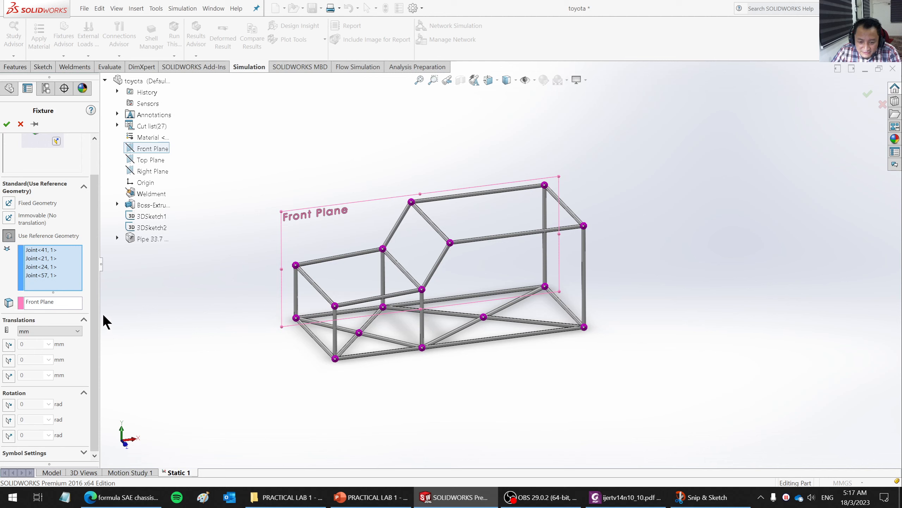
{"action": "left_click", "coordinate": [8, 344]}
{"action": "left_click", "coordinate": [10, 411]}
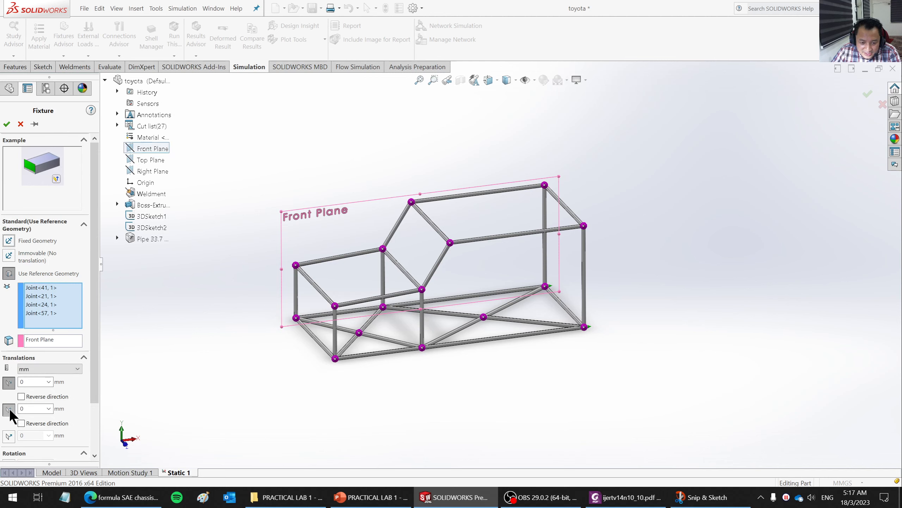
{"action": "left_click", "coordinate": [9, 436]}
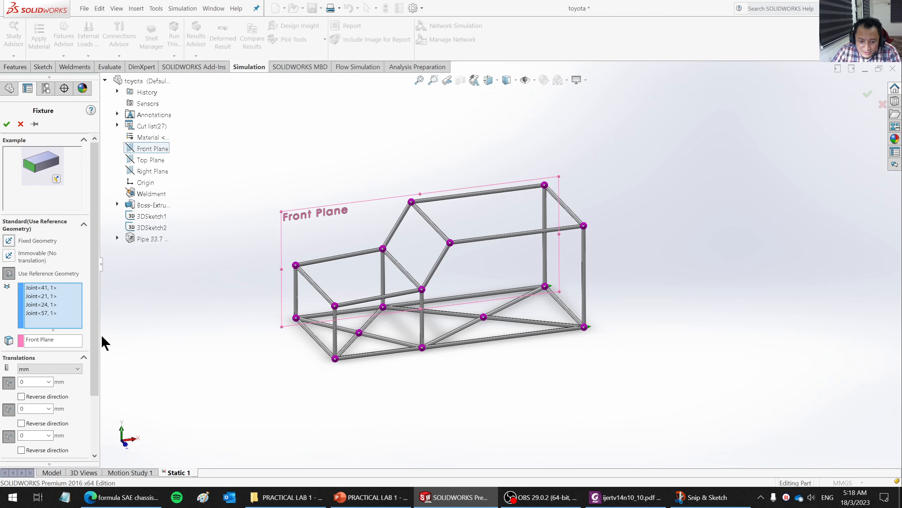
{"action": "scroll", "coordinate": [95, 355], "scroll_direction": "down", "scroll_amount": 3}
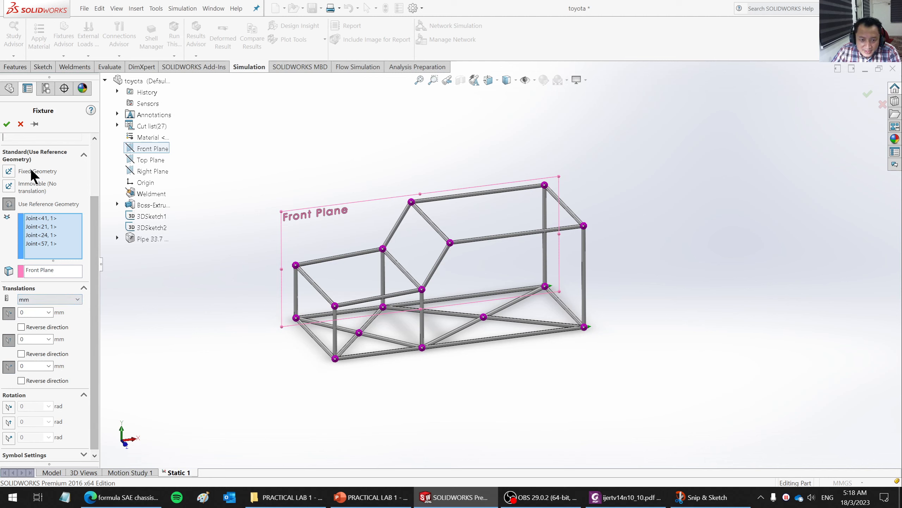
{"action": "left_click_drag", "start_coordinate": [94, 221], "coordinate": [102, 161]}
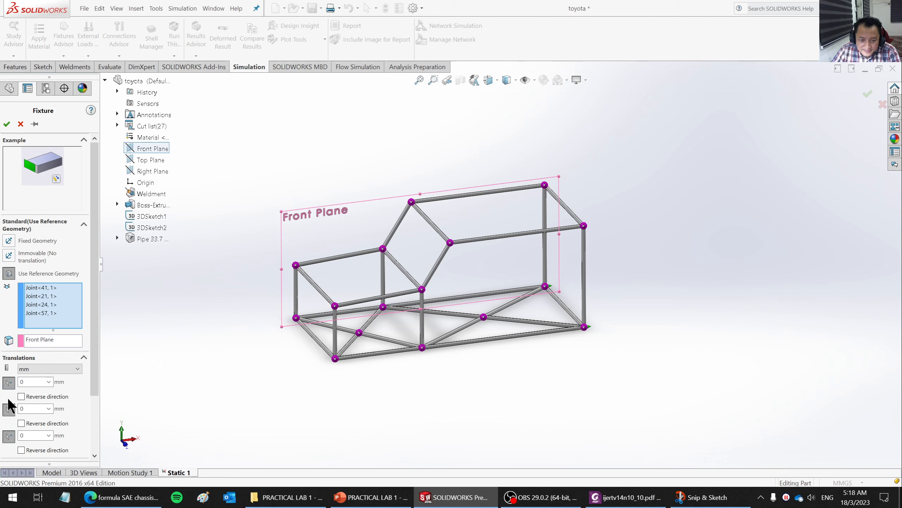
{"action": "left_click", "coordinate": [6, 125]}
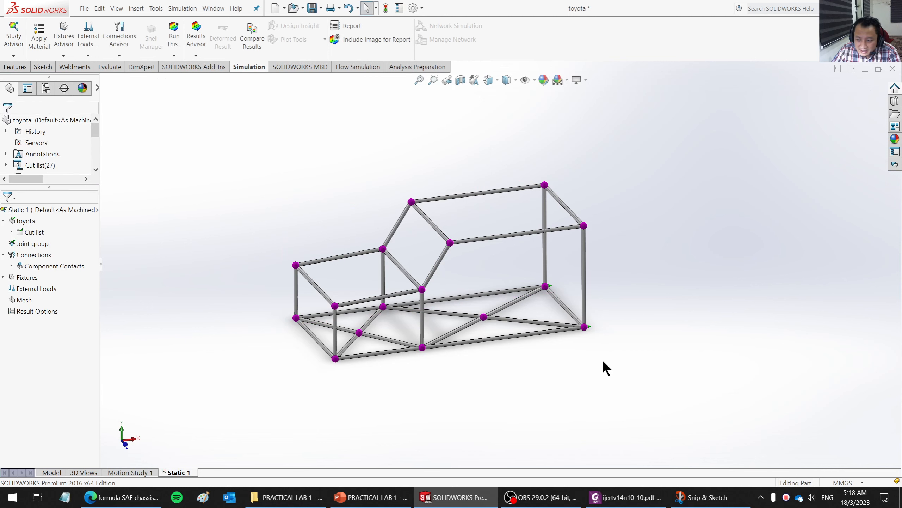
- Enlarge the default load/fixture symbol size in the Simulation options, with the Fixture symbol selected
{"action": "middle_click_drag", "start_coordinate": [633, 371], "coordinate": [600, 383]}
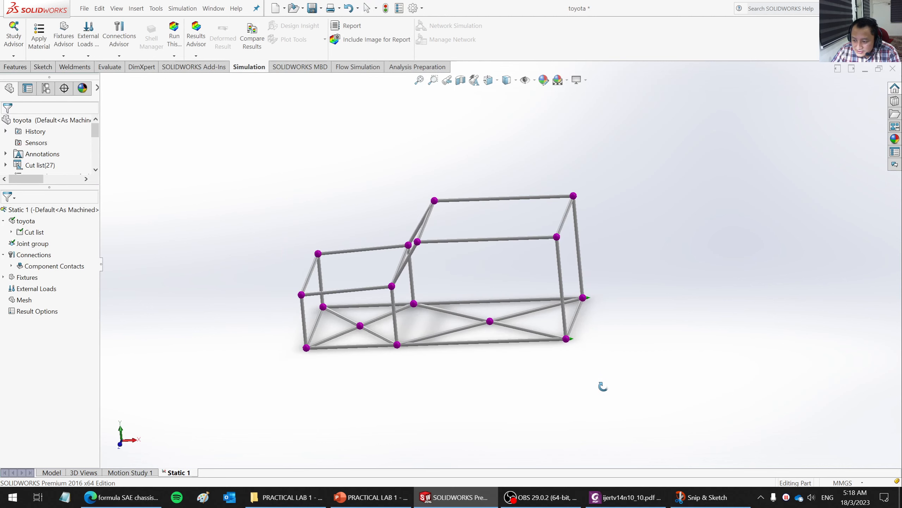
{"action": "scroll", "coordinate": [584, 352], "scroll_direction": "down", "scroll_amount": 5}
{"action": "scroll", "coordinate": [495, 270], "scroll_direction": "down", "scroll_amount": 4}
{"action": "scroll", "coordinate": [468, 258], "scroll_direction": "up", "scroll_amount": 8}
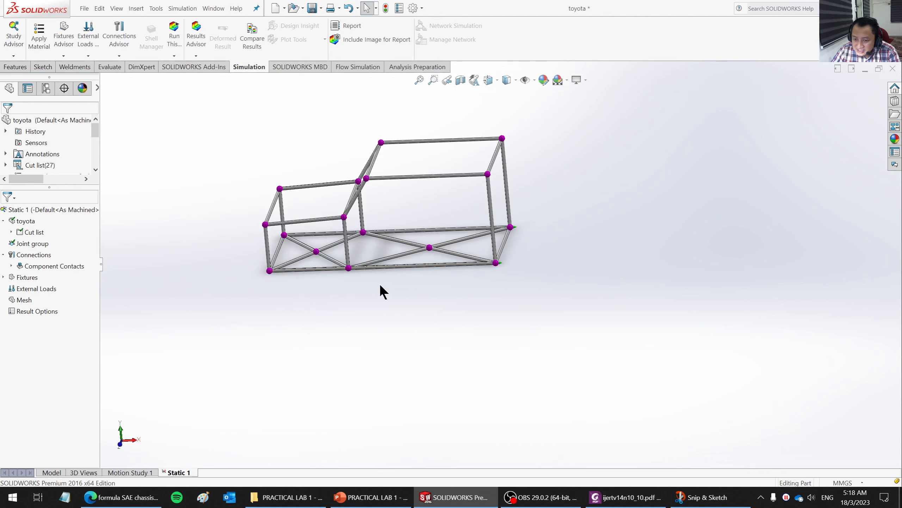
{"action": "middle_click_drag", "start_coordinate": [380, 286], "coordinate": [406, 301]}
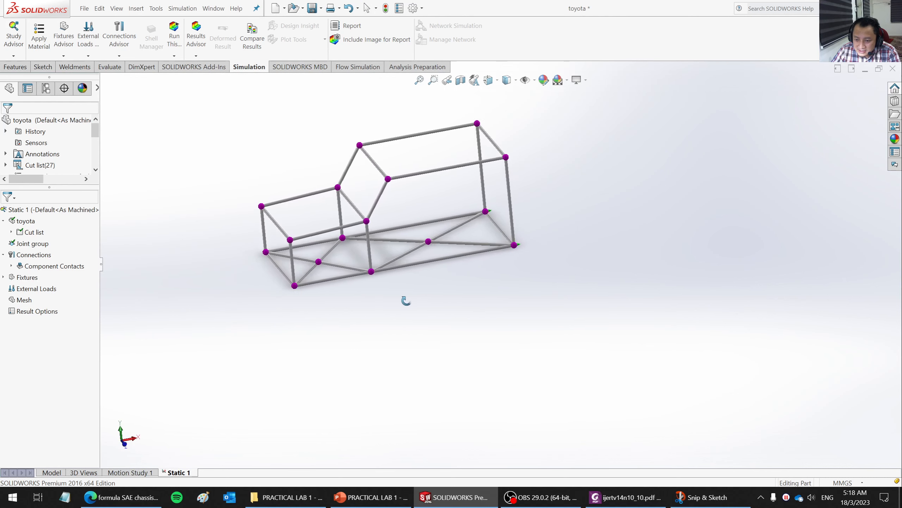
{"action": "scroll", "coordinate": [444, 214], "scroll_direction": "down", "scroll_amount": 3}
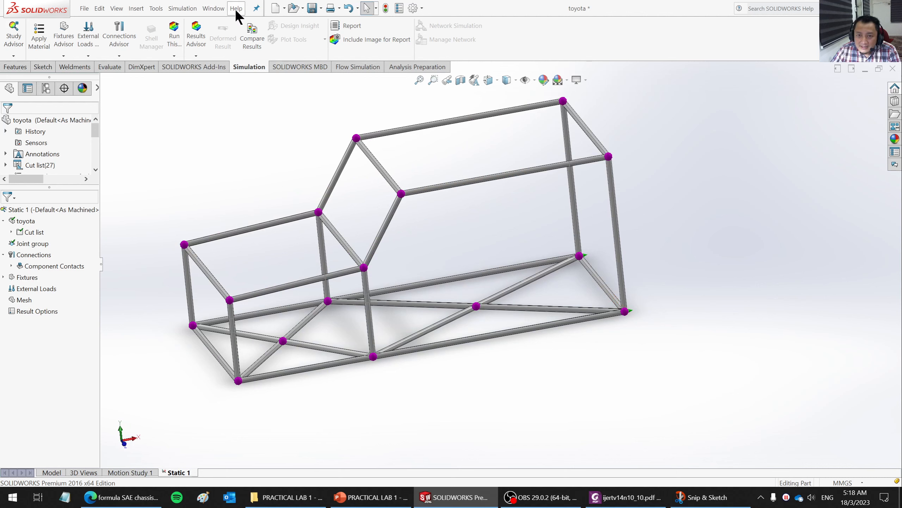
{"action": "left_click", "coordinate": [185, 8]}
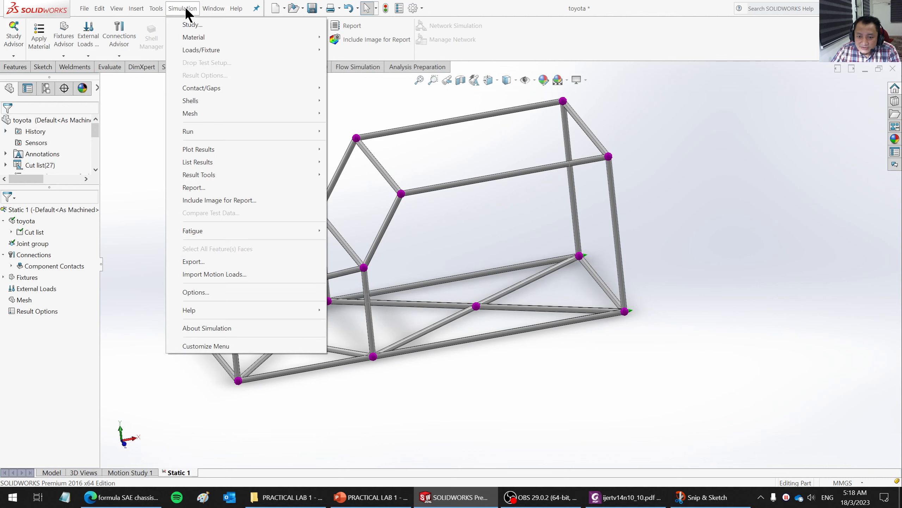
{"action": "left_click", "coordinate": [211, 292]}
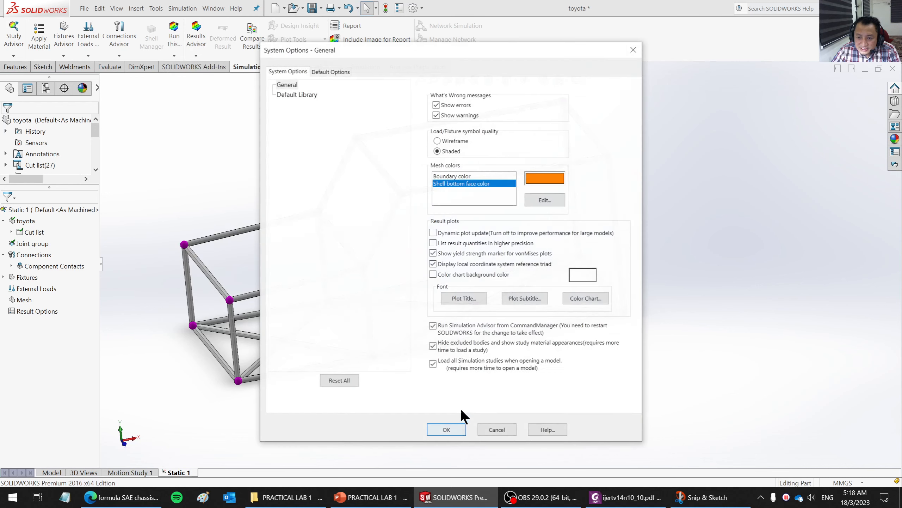
{"action": "left_click", "coordinate": [328, 72]}
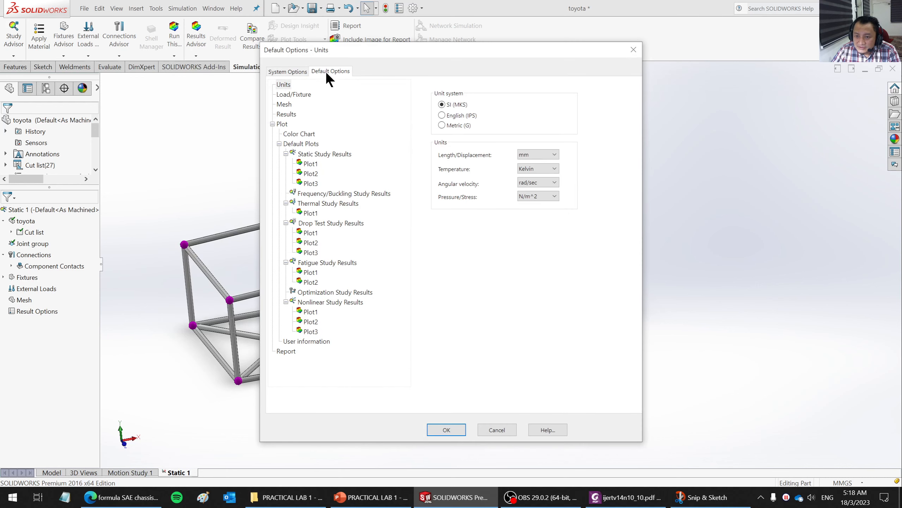
{"action": "left_click", "coordinate": [299, 93]}
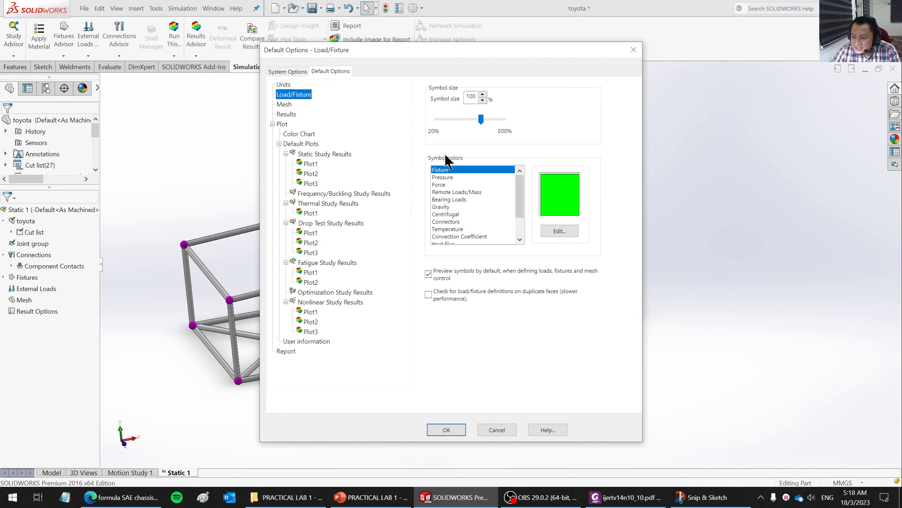
{"action": "left_click", "coordinate": [446, 170]}
{"action": "left_click", "coordinate": [456, 429]}
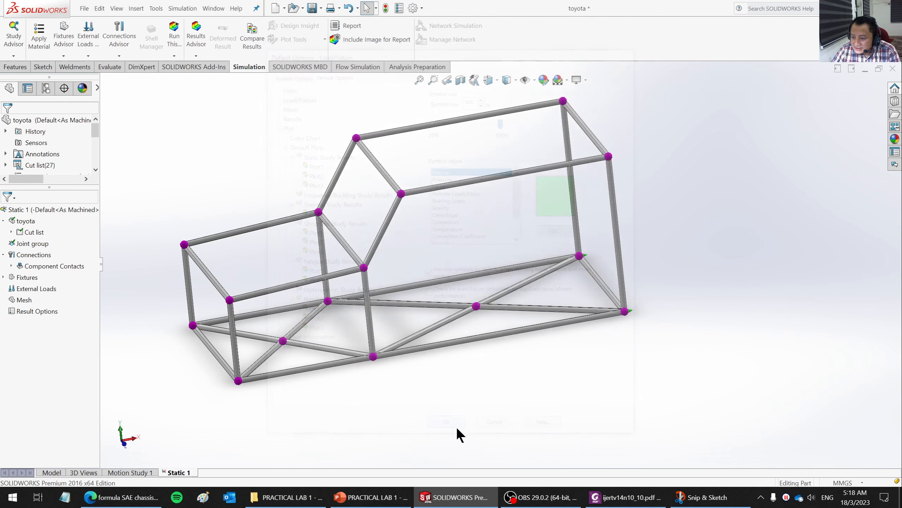
- Inspect the existing reference geometry fixture and its symbols at the chassis's lower corner joints
{"action": "scroll", "coordinate": [553, 371], "scroll_direction": "up", "scroll_amount": 4}
{"action": "middle_click_drag", "start_coordinate": [554, 335], "coordinate": [539, 326]}
{"action": "scroll", "coordinate": [522, 256], "scroll_direction": "down", "scroll_amount": 3}
{"action": "middle_click_drag", "start_coordinate": [521, 256], "coordinate": [535, 304]}
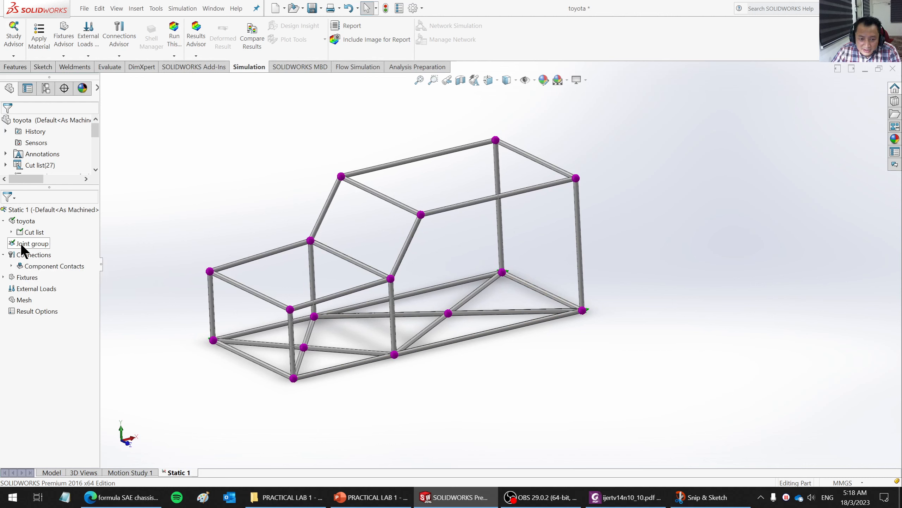
{"action": "left_click", "coordinate": [4, 277]}
{"action": "left_click", "coordinate": [39, 288]}
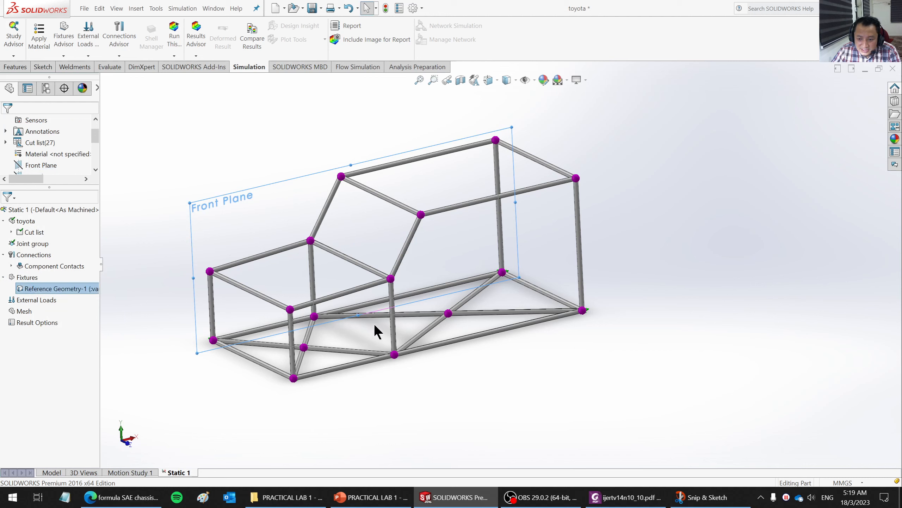
{"action": "left_click", "coordinate": [442, 368]}
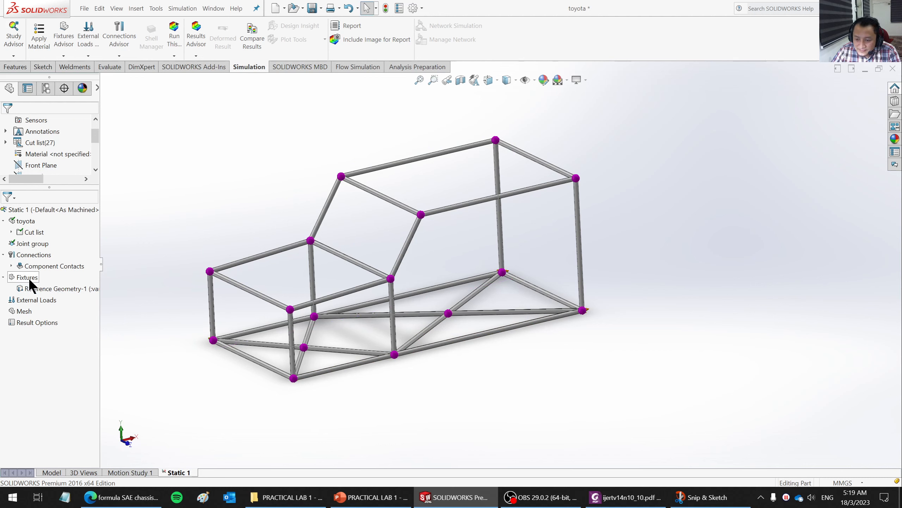
{"action": "right_click", "coordinate": [61, 289]}
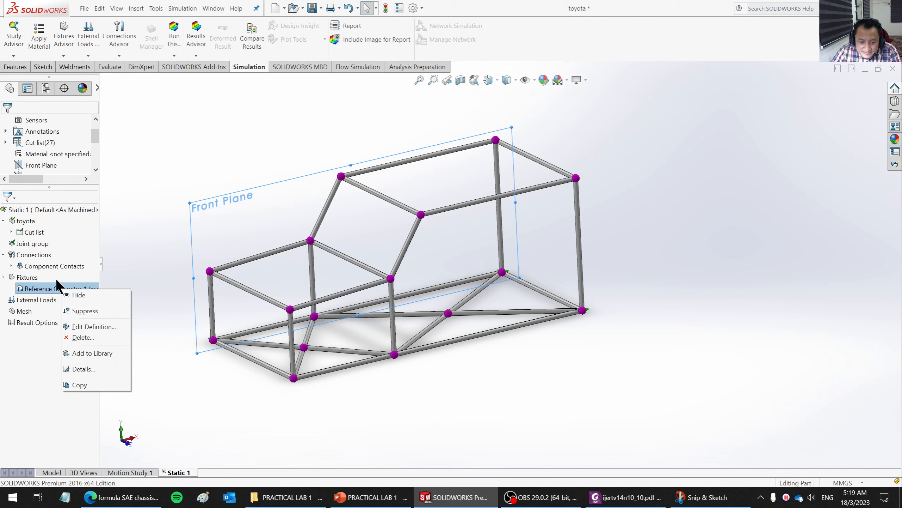
{"action": "left_click", "coordinate": [478, 361]}
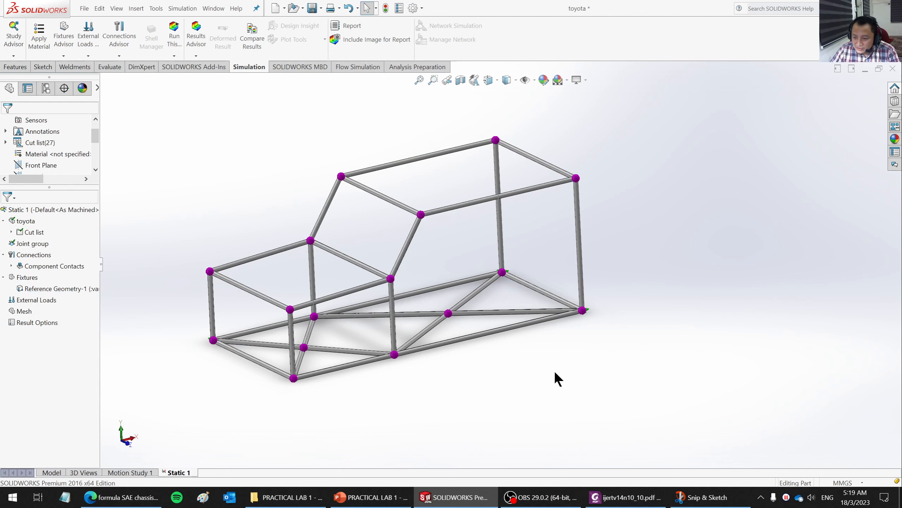
{"action": "mouse_move", "coordinate": [554, 370]}
{"action": "middle_mouse_down"}
{"action": "mouse_move", "coordinate": [542, 378]}
{"action": "mouse_move", "coordinate": [550, 383]}
{"action": "middle_mouse_up"}
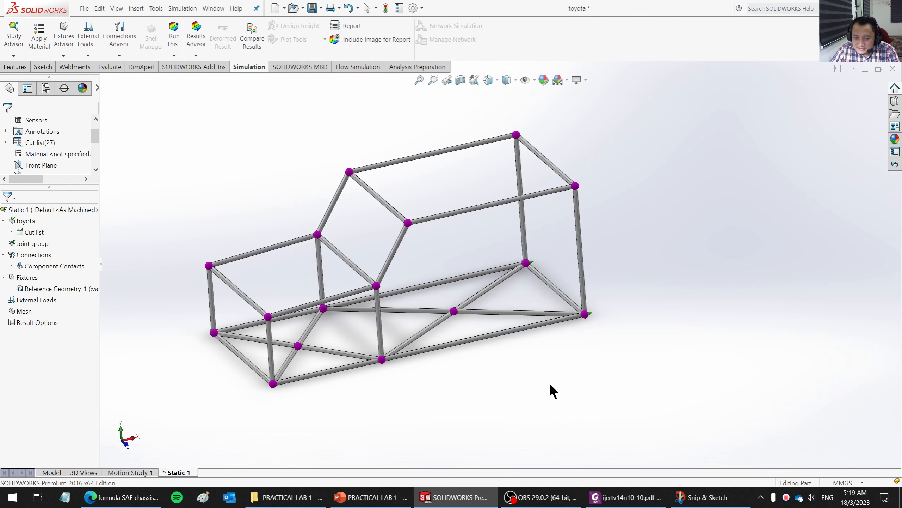
- Delete the existing reference geometry fixture from the static study
{"action": "right_click", "coordinate": [74, 289]}
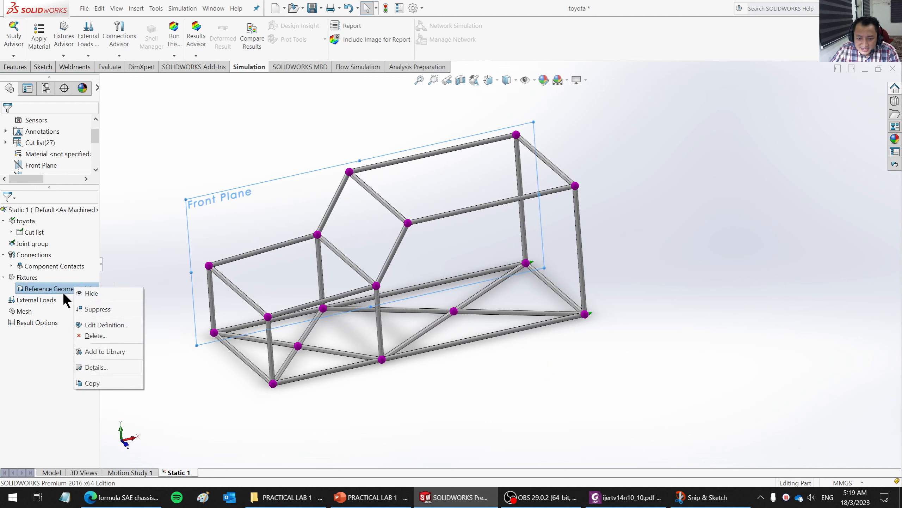
{"action": "left_click", "coordinate": [94, 336]}
{"action": "left_click", "coordinate": [468, 270]}
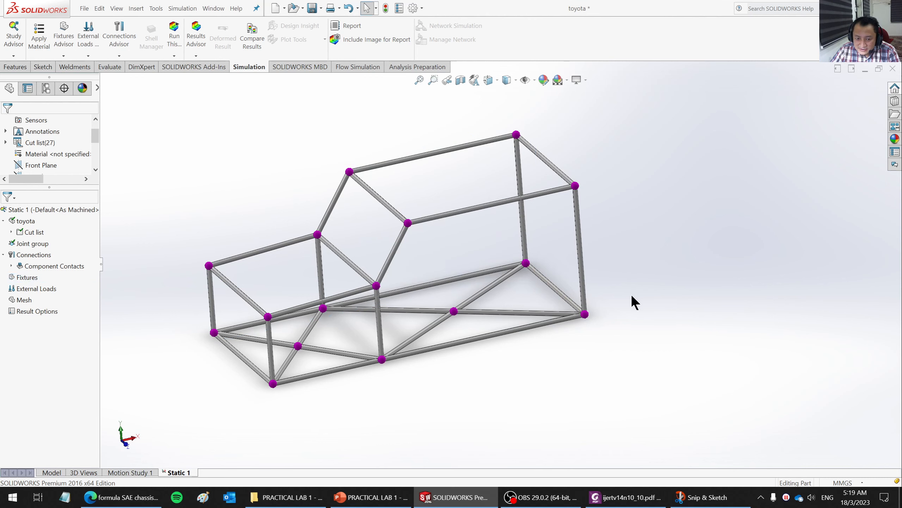
- Start a new Use Reference Geometry fixture with the Front Plane as its reference
{"action": "right_click", "coordinate": [30, 276]}
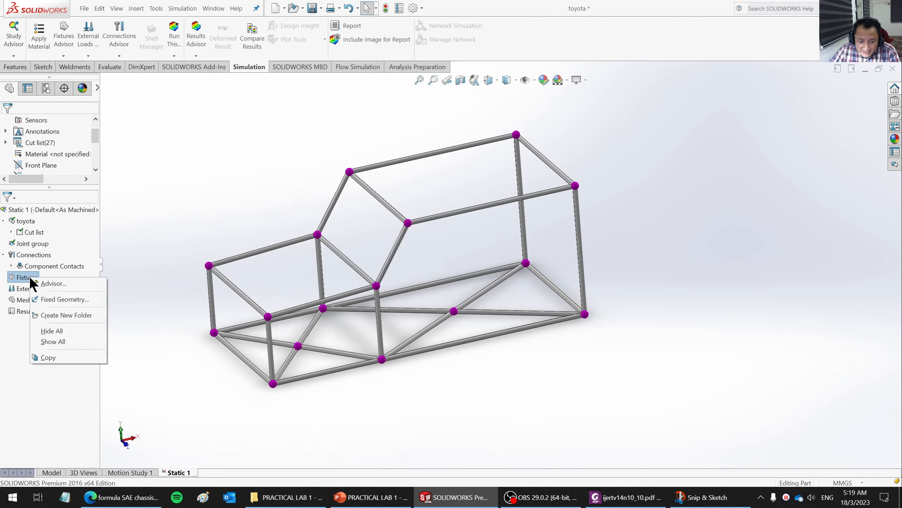
{"action": "left_click", "coordinate": [56, 300]}
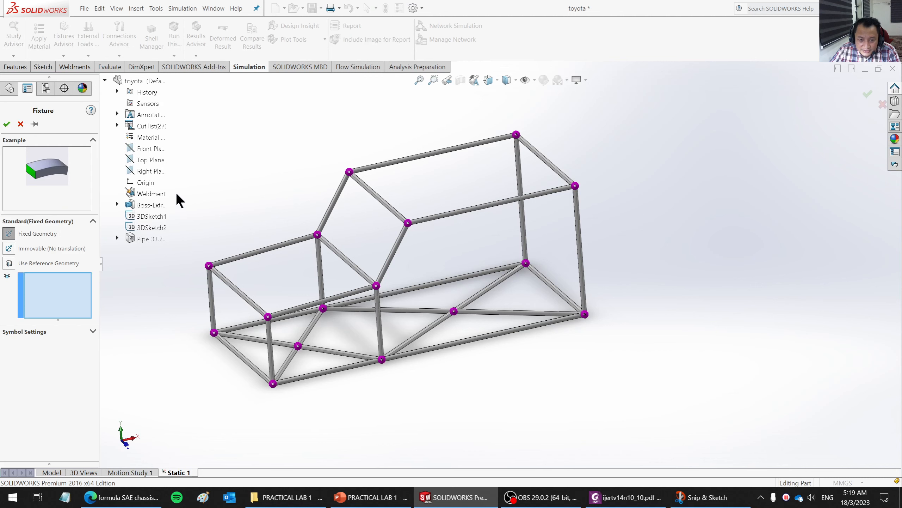
{"action": "left_click", "coordinate": [9, 263]}
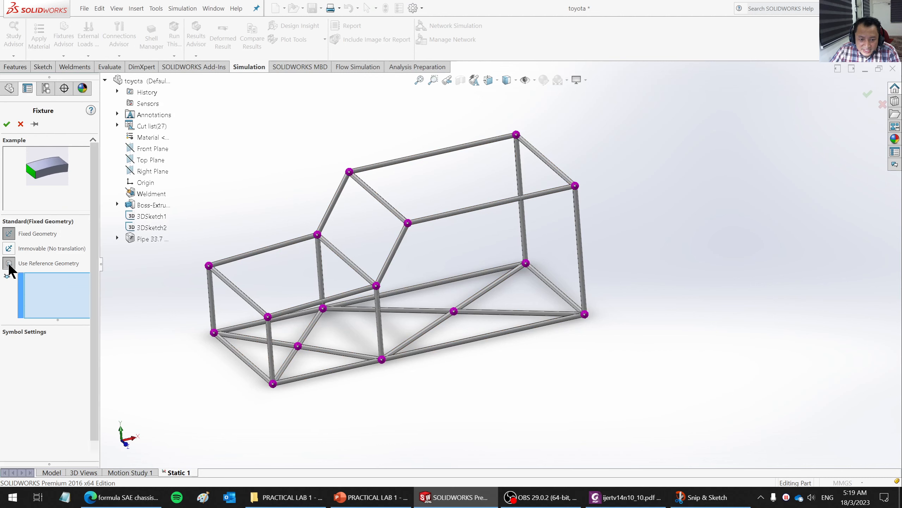
{"action": "left_click", "coordinate": [48, 339]}
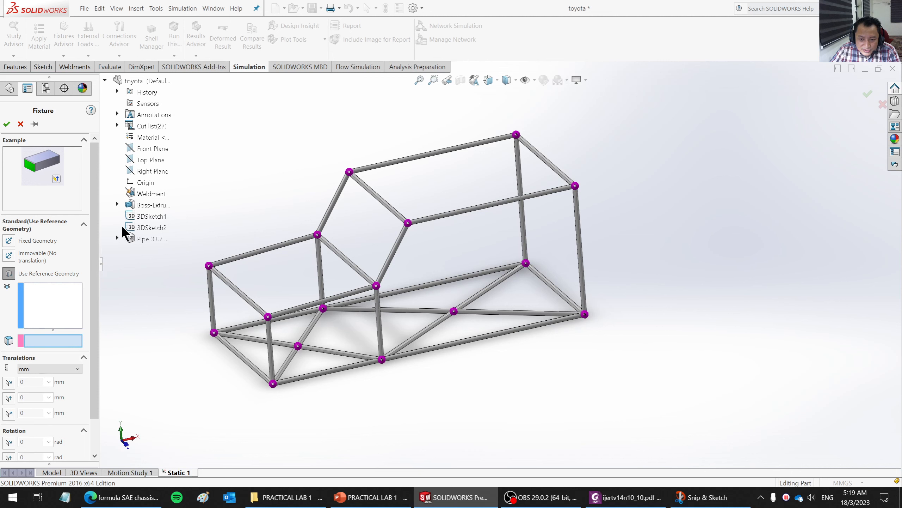
{"action": "left_click", "coordinate": [151, 148]}
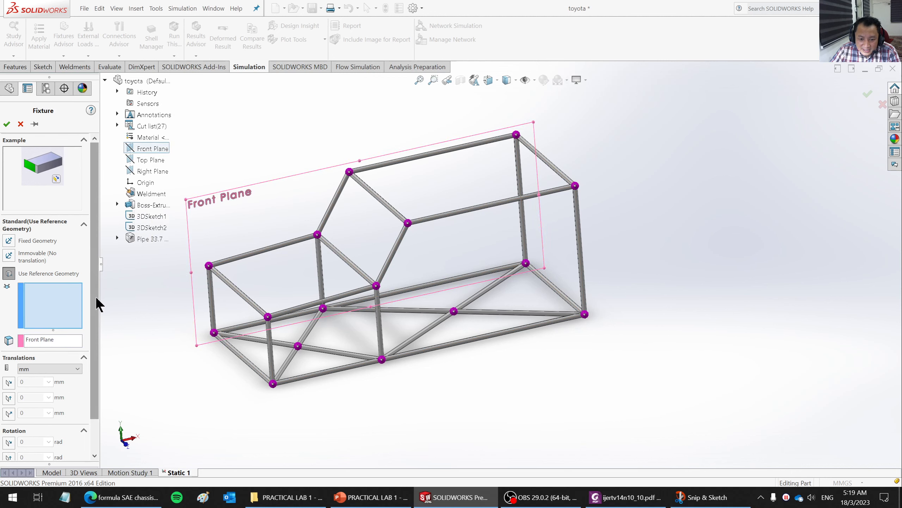
- Select the chassis's four outer lower corner joints as the fixture's targets
{"action": "left_click_drag", "start_coordinate": [96, 297], "coordinate": [92, 364]}
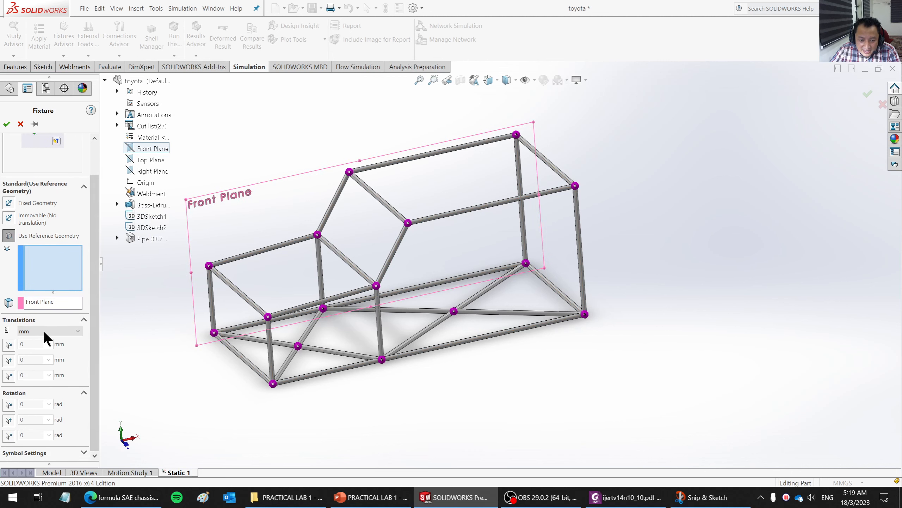
{"action": "left_click", "coordinate": [215, 334]}
{"action": "left_click", "coordinate": [273, 384]}
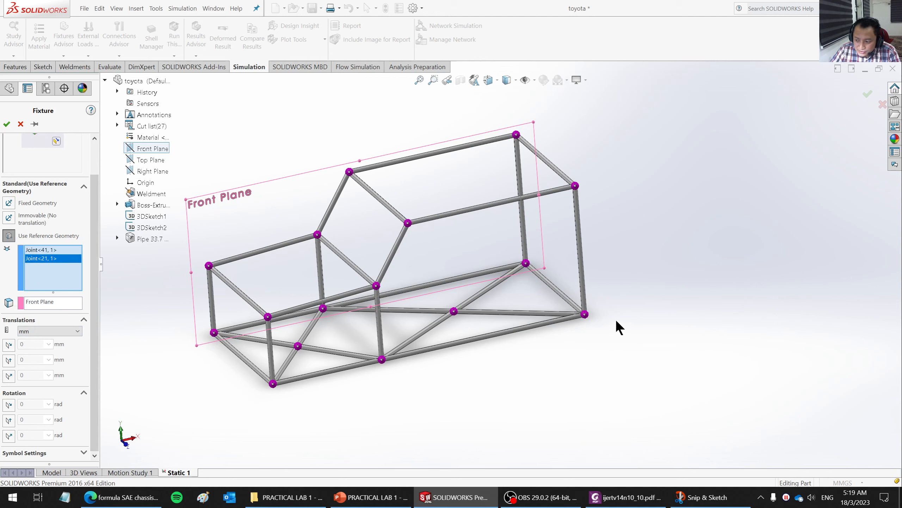
{"action": "left_click", "coordinate": [592, 315]}
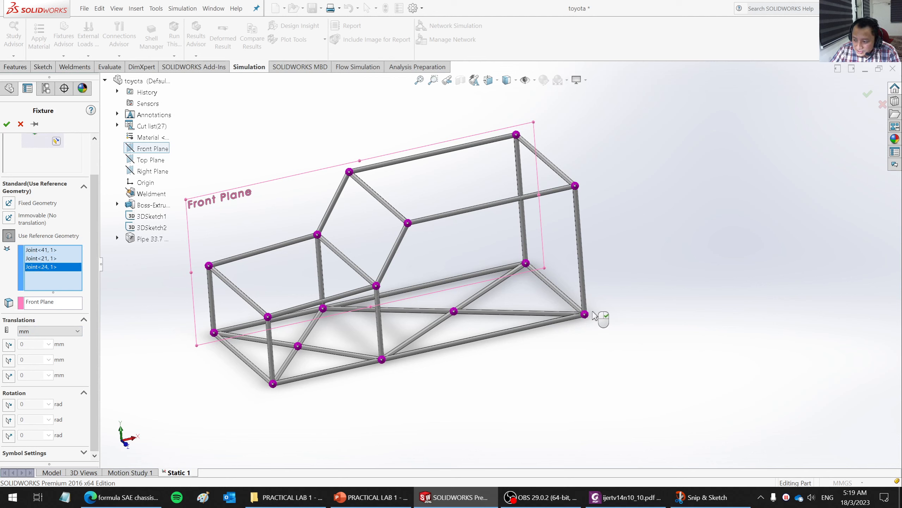
{"action": "left_click", "coordinate": [527, 264]}
- Constrain the fixture's translations to 0 mm in all three directions and apply the fixture
{"action": "left_click", "coordinate": [8, 344]}
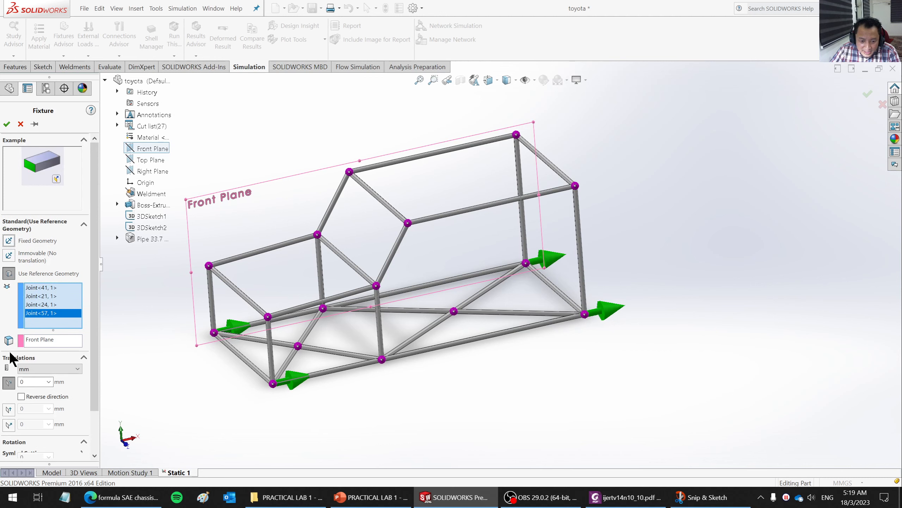
{"action": "left_click", "coordinate": [9, 409]}
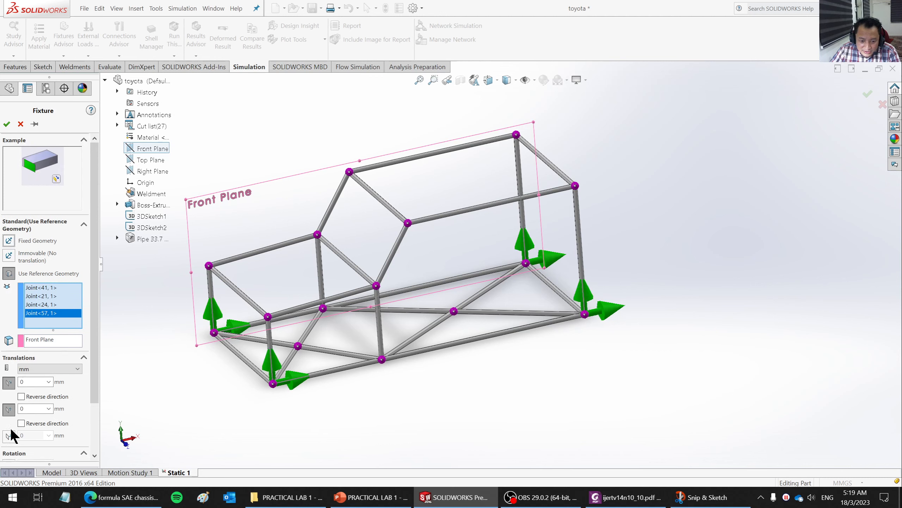
{"action": "left_click", "coordinate": [8, 435]}
{"action": "middle_click_drag", "start_coordinate": [543, 400], "coordinate": [544, 423]}
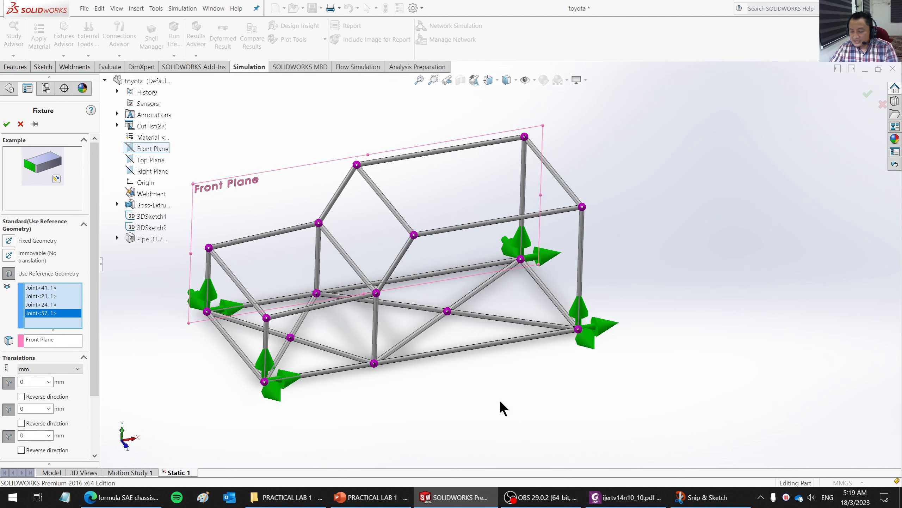
{"action": "mouse_move", "coordinate": [459, 410]}
{"action": "middle_mouse_down"}
{"action": "mouse_move", "coordinate": [459, 368]}
{"action": "mouse_move", "coordinate": [459, 393]}
{"action": "middle_mouse_up"}
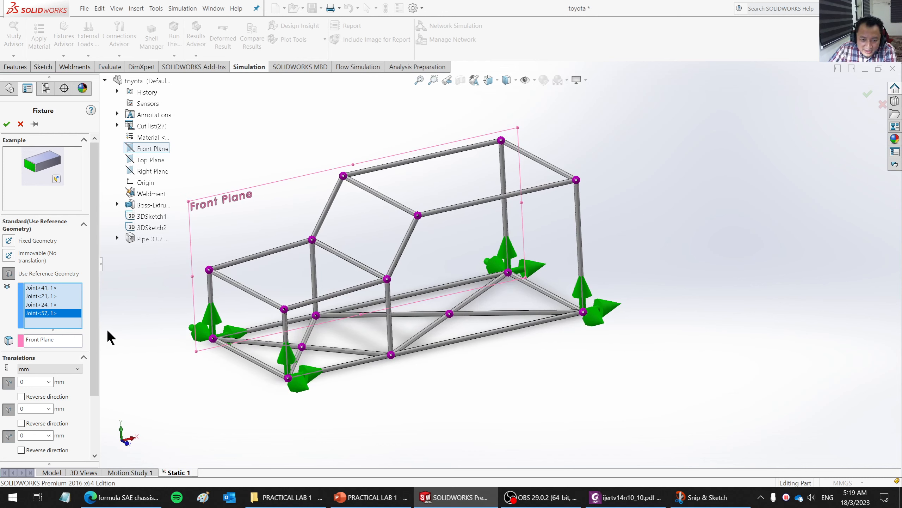
{"action": "left_click", "coordinate": [7, 124]}
- Start a Force load applied to joints and select the two front corner joints of the cabin roof
{"action": "middle_click_drag", "start_coordinate": [614, 380], "coordinate": [591, 368]}
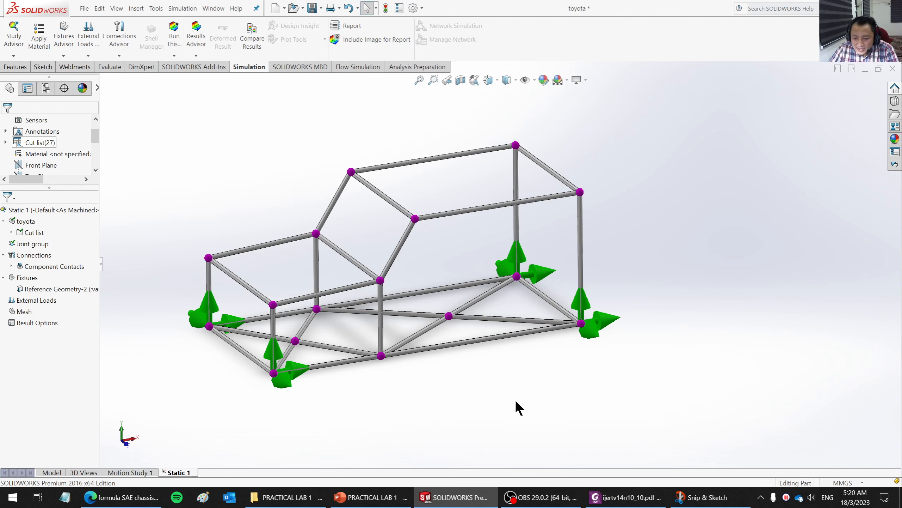
{"action": "middle_click_drag", "start_coordinate": [514, 399], "coordinate": [388, 392]}
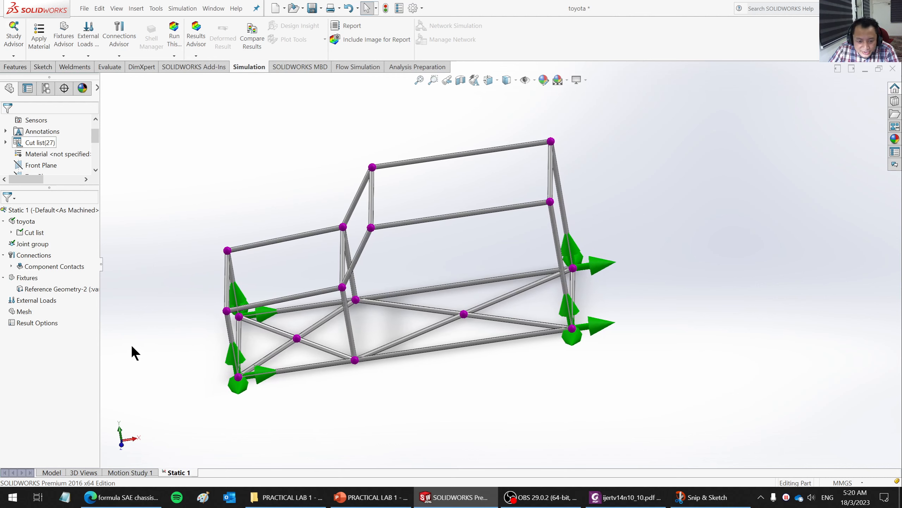
{"action": "right_click", "coordinate": [32, 299]}
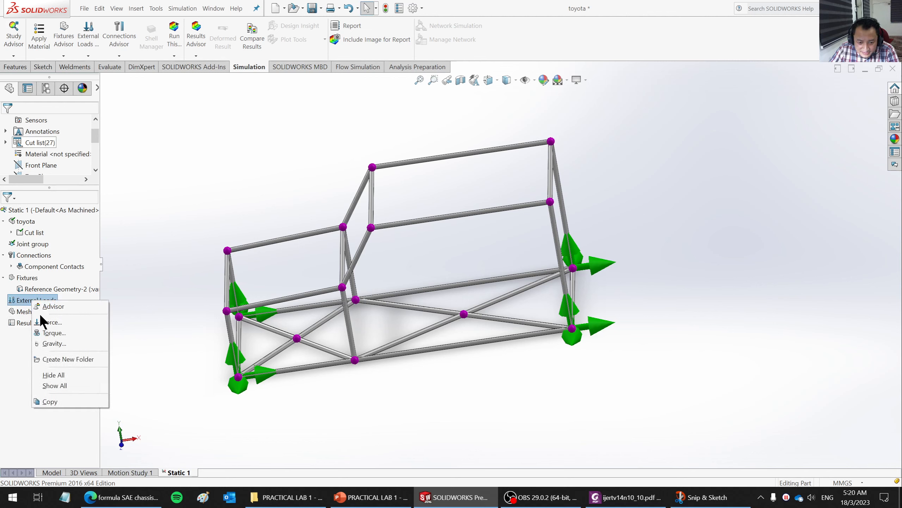
{"action": "left_click", "coordinate": [53, 322]}
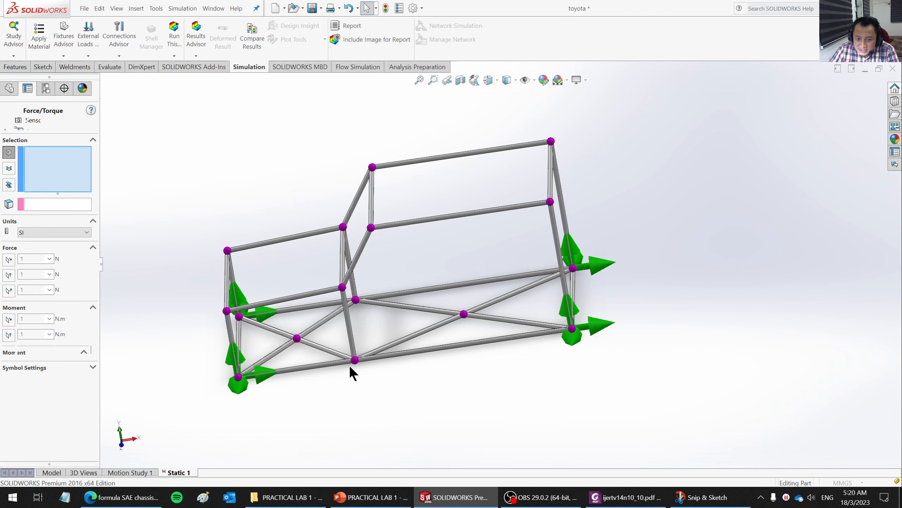
{"action": "middle_click_drag", "start_coordinate": [349, 365], "coordinate": [480, 401]}
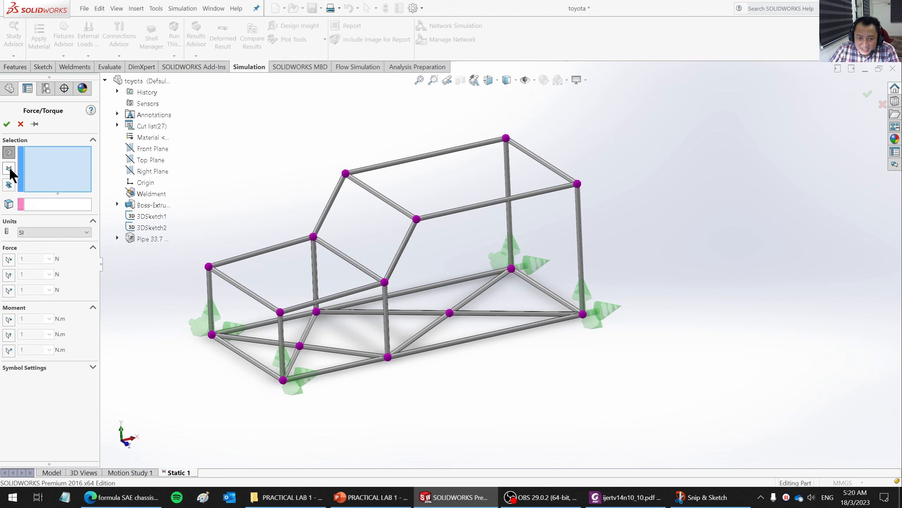
{"action": "left_click", "coordinate": [9, 169]}
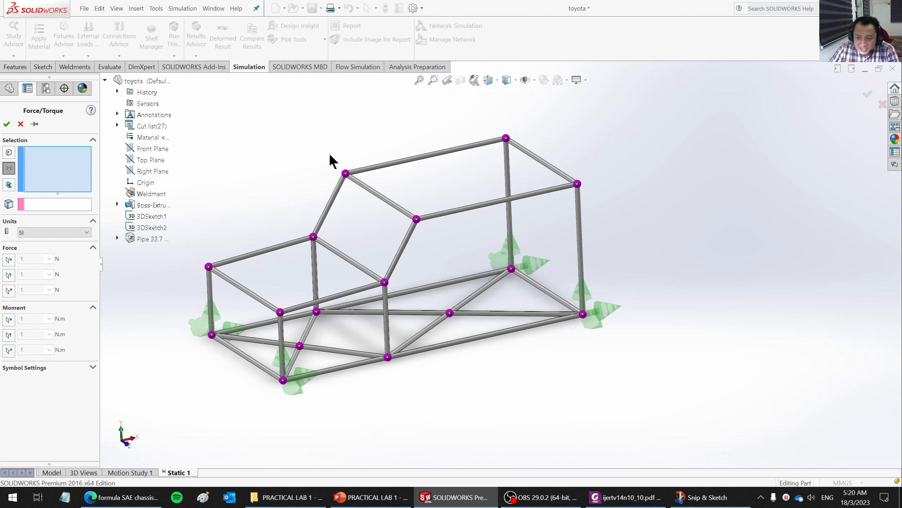
{"action": "left_click", "coordinate": [346, 174]}
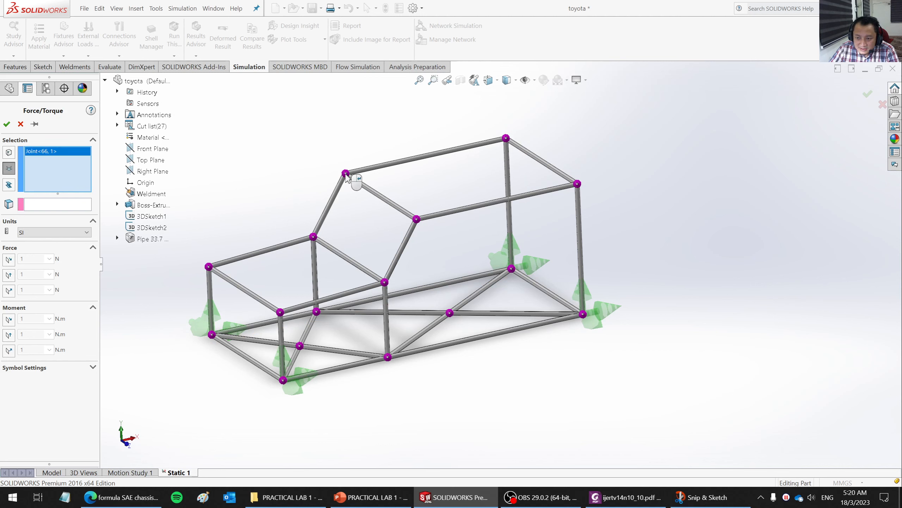
{"action": "left_click", "coordinate": [417, 220]}
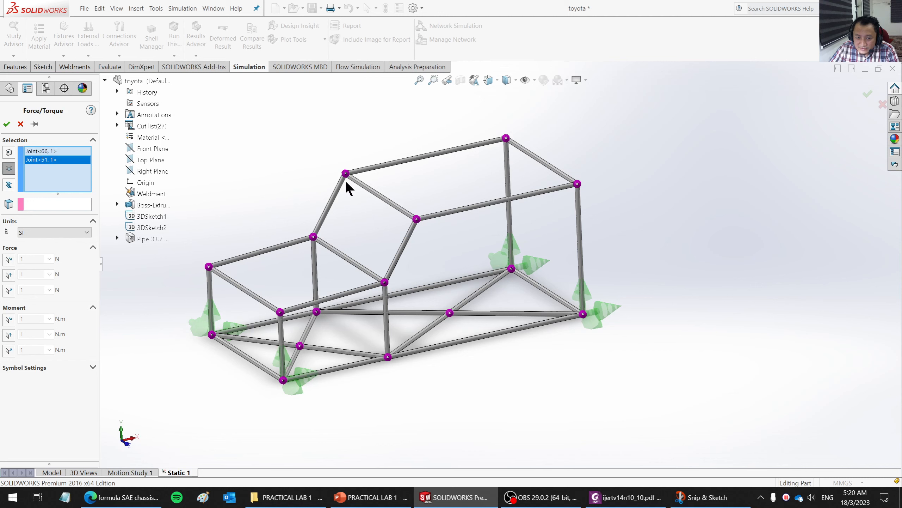
- Reference the force to the Front Plane and set 1000 N along plane direction 2, reversed to point downward
{"action": "left_click", "coordinate": [32, 204]}
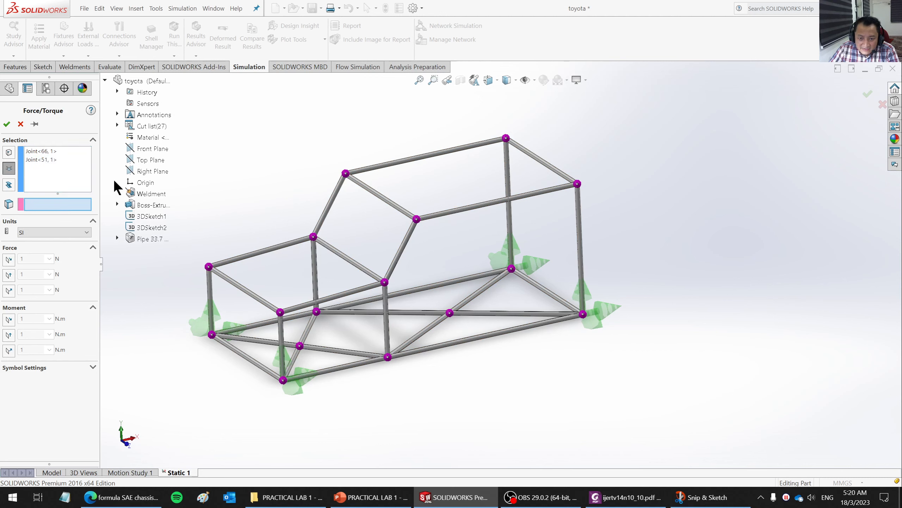
{"action": "left_click", "coordinate": [142, 145]}
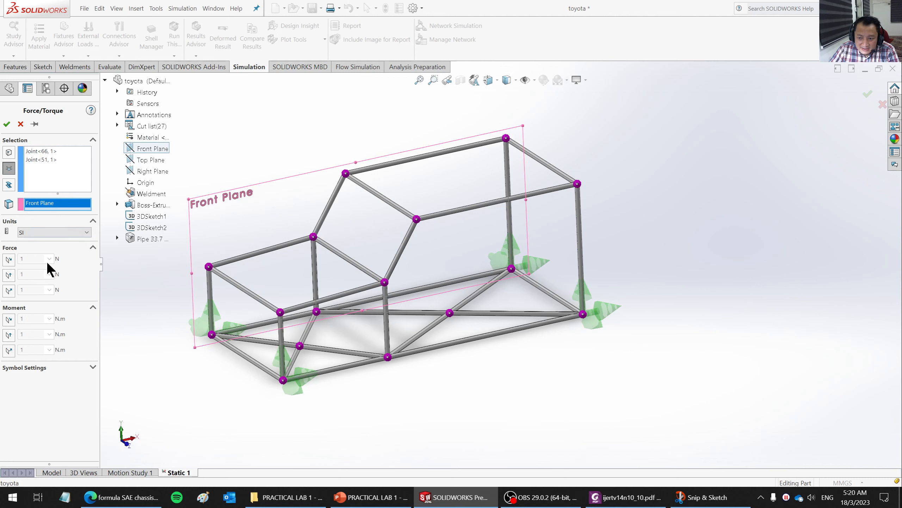
{"action": "middle_click_drag", "start_coordinate": [539, 432], "coordinate": [408, 387]}
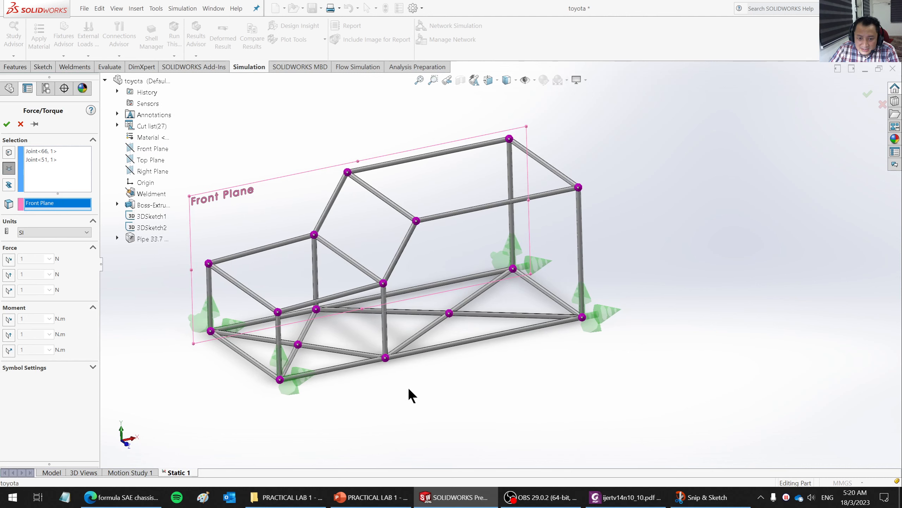
{"action": "left_click", "coordinate": [9, 275]}
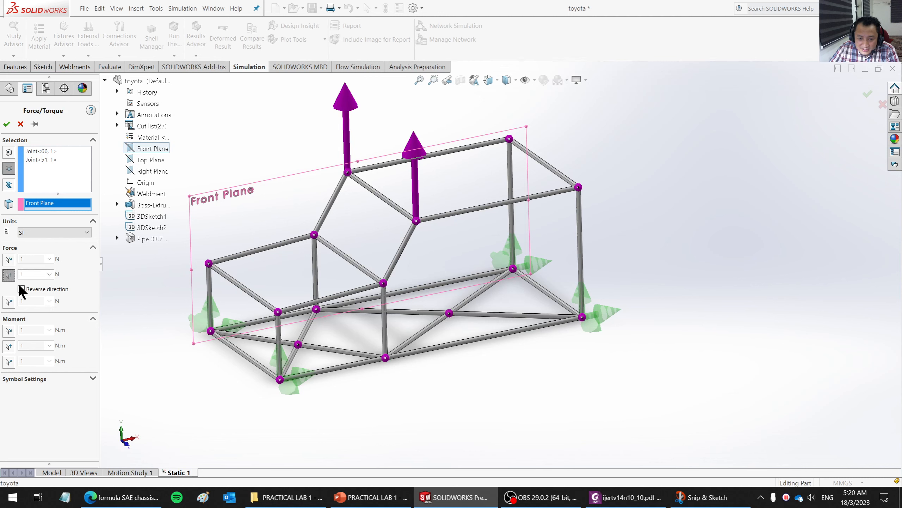
{"action": "left_click", "coordinate": [20, 288]}
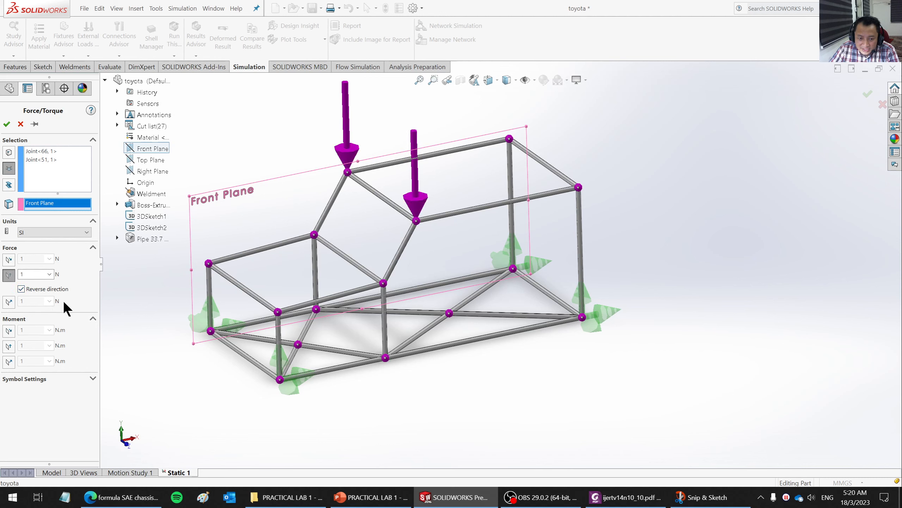
{"action": "double_click", "coordinate": [25, 273]}
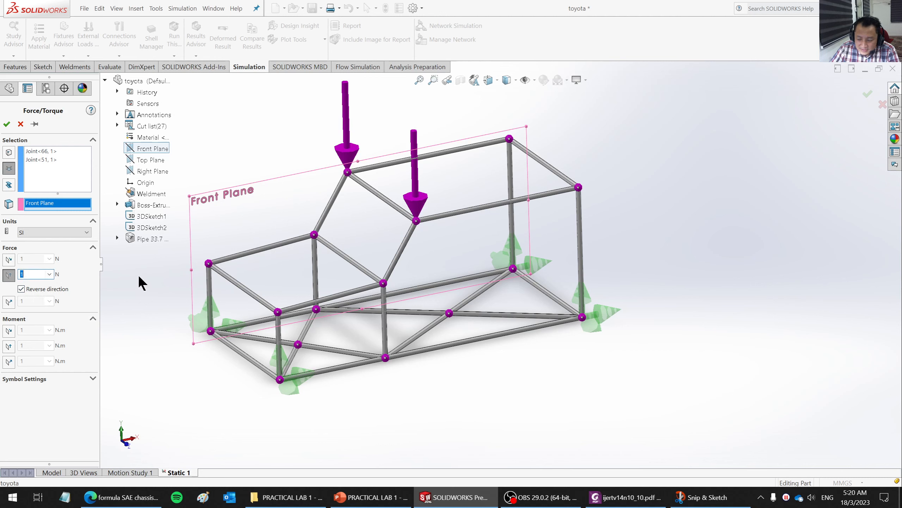
{"action": "type", "text": "1000"}
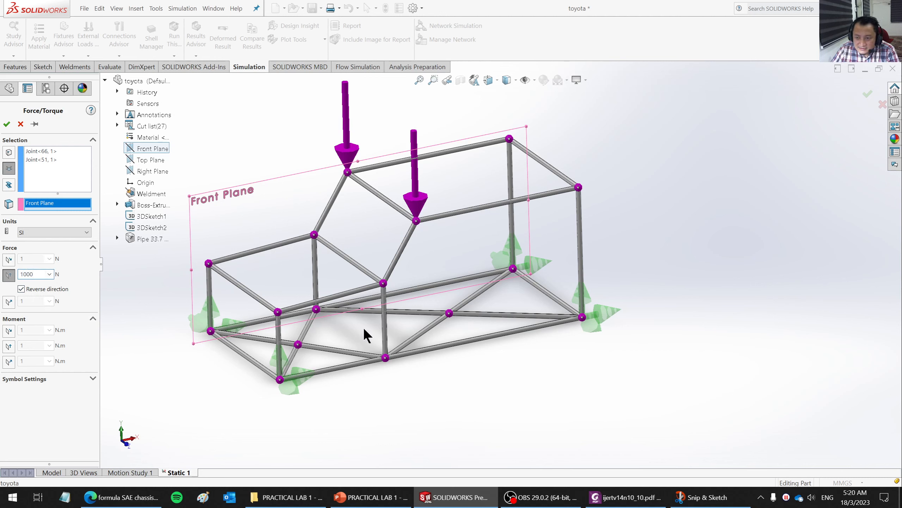
- Switch the force's target type to beams and select the front cross pipe of the cabin roof
{"action": "scroll", "coordinate": [376, 331], "scroll_direction": "up", "scroll_amount": 2}
{"action": "scroll", "coordinate": [462, 162], "scroll_direction": "down", "scroll_amount": 2}
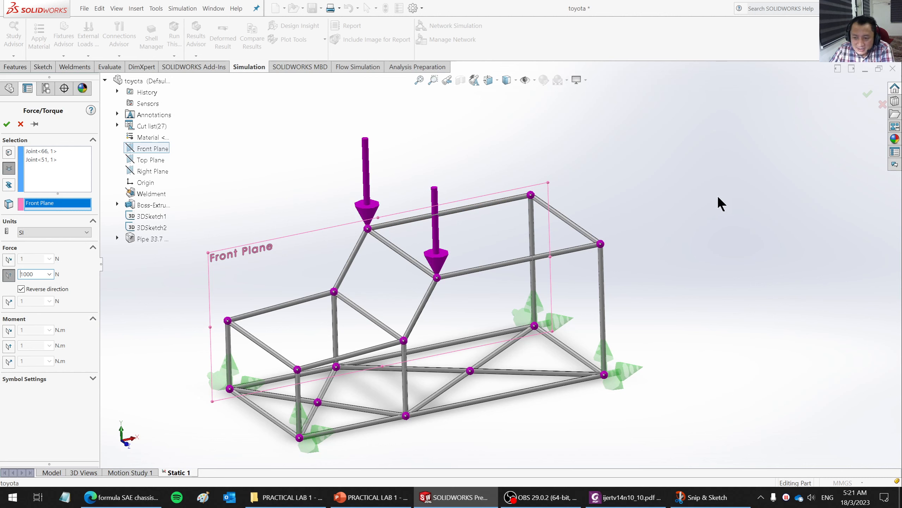
{"action": "scroll", "coordinate": [713, 225], "scroll_direction": "up", "scroll_amount": 2}
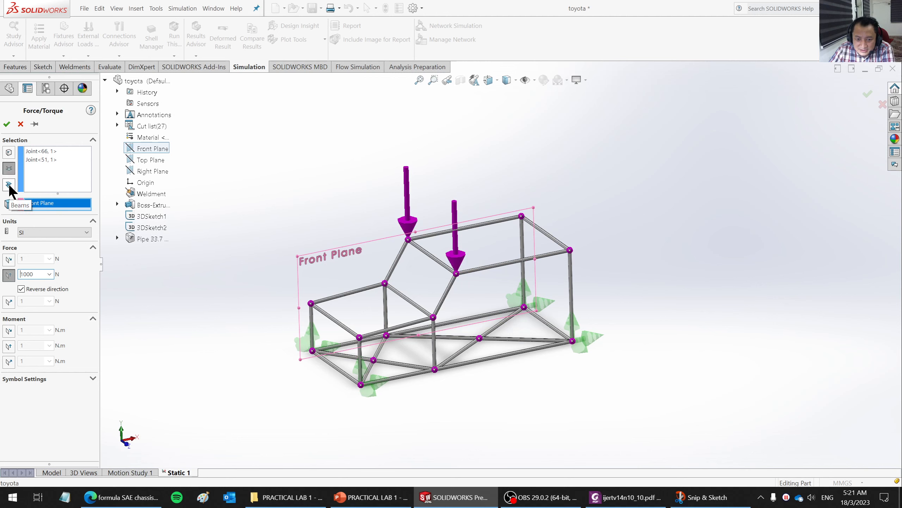
{"action": "left_click", "coordinate": [9, 184]}
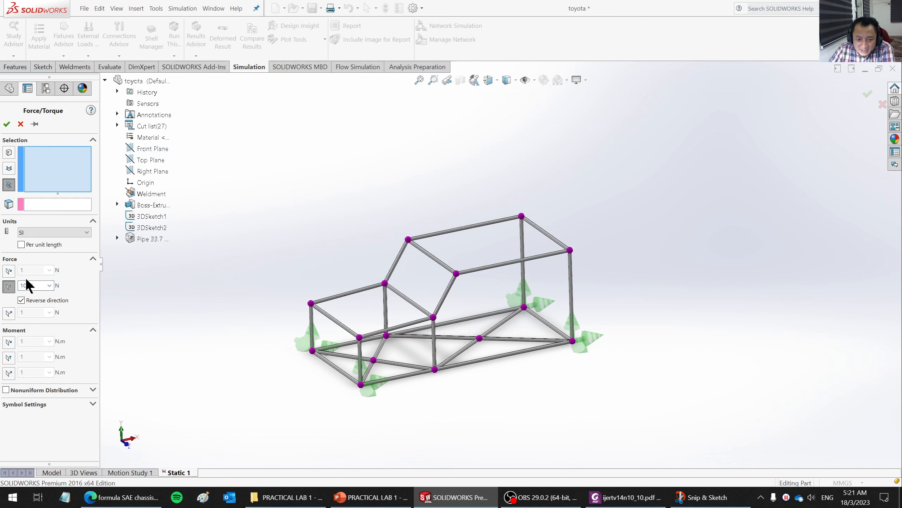
{"action": "left_click", "coordinate": [429, 254]}
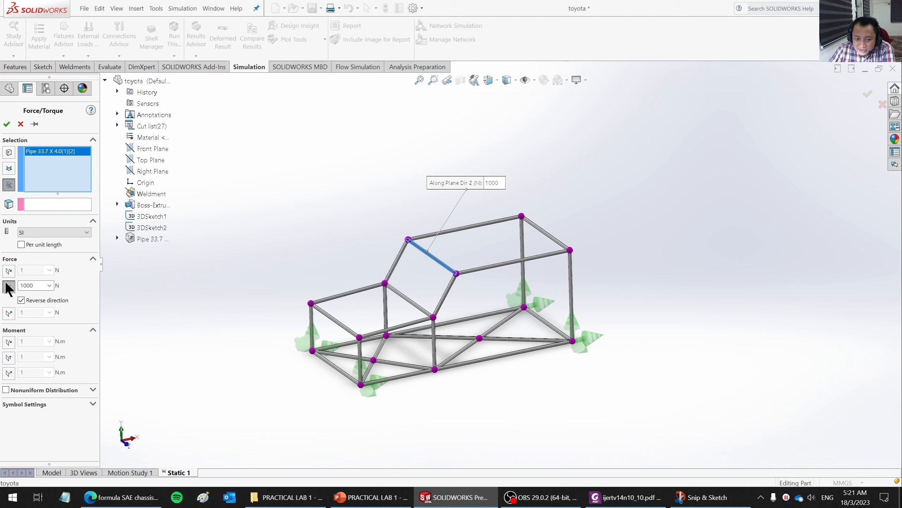
{"action": "left_click", "coordinate": [9, 271]}
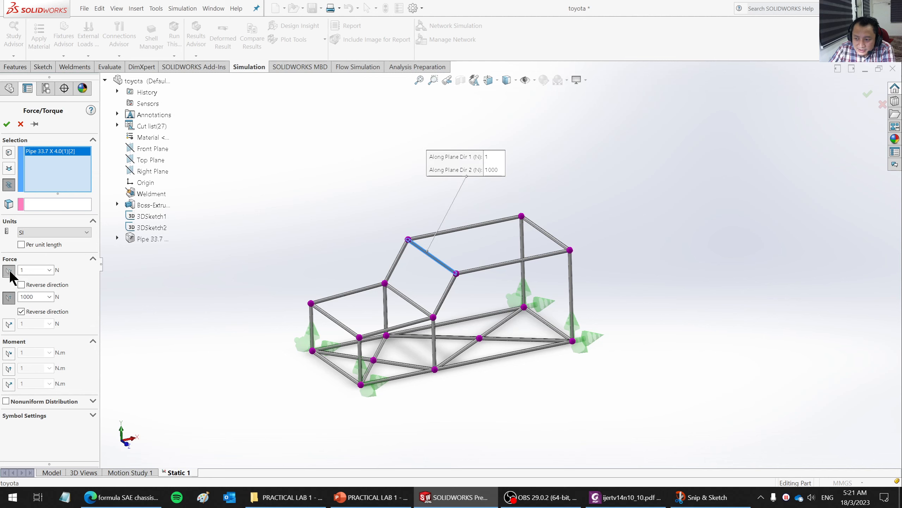
{"action": "left_click", "coordinate": [9, 271]}
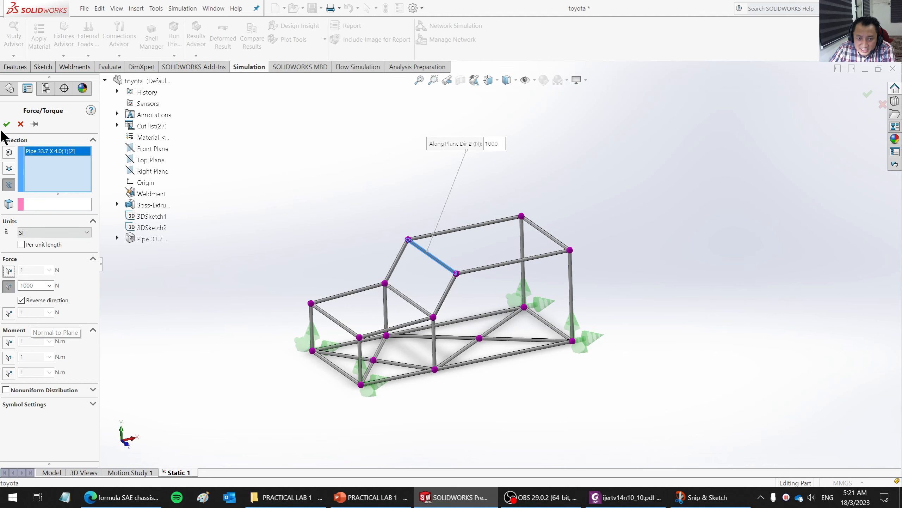
- Reference the beam force to the Front Plane and apply the reversed 1000 N load along plane direction 2
{"action": "scroll", "coordinate": [459, 263], "scroll_direction": "down", "scroll_amount": 6}
{"action": "middle_click_drag", "start_coordinate": [455, 247], "coordinate": [461, 222]}
{"action": "scroll", "coordinate": [459, 247], "scroll_direction": "up", "scroll_amount": 5}
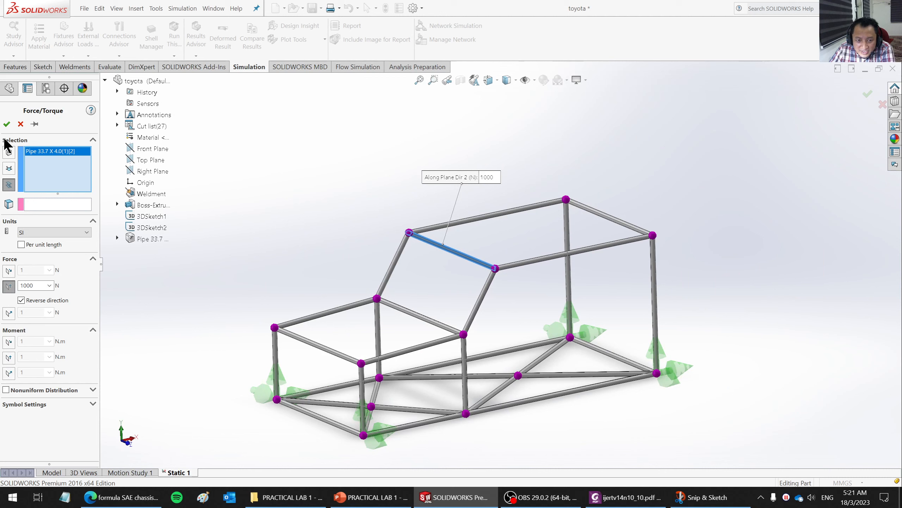
{"action": "left_click", "coordinate": [7, 124]}
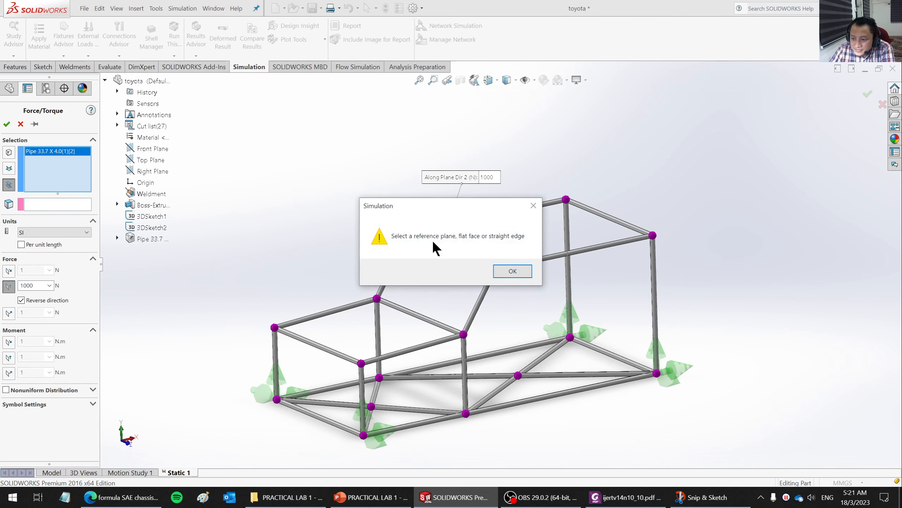
{"action": "left_click", "coordinate": [533, 206]}
{"action": "left_click", "coordinate": [55, 205]}
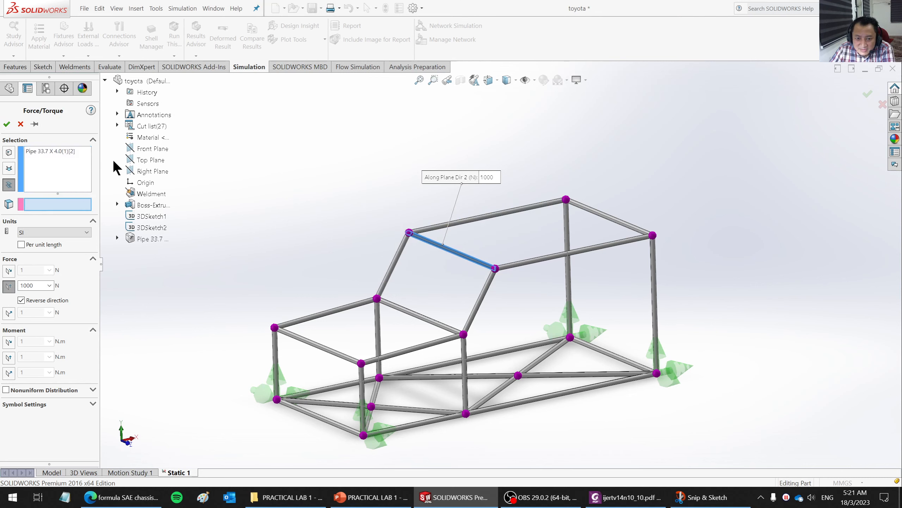
{"action": "left_click", "coordinate": [146, 147]}
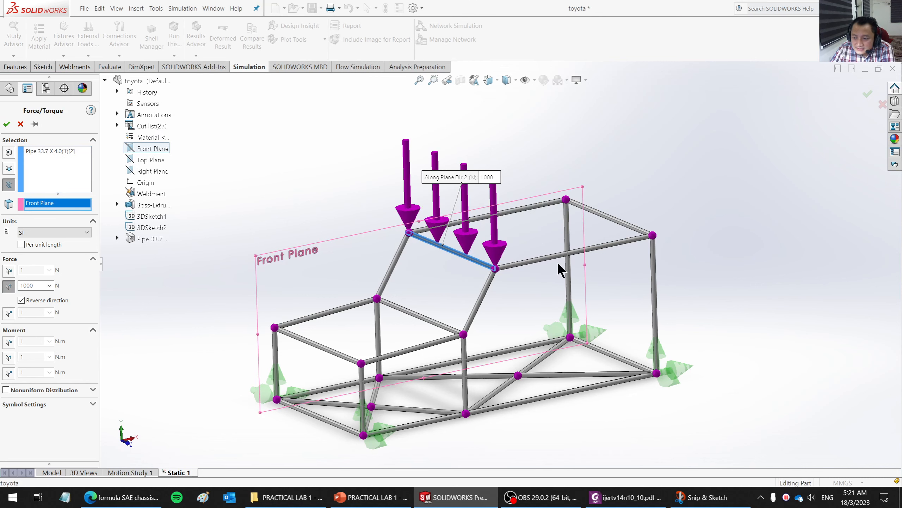
{"action": "scroll", "coordinate": [551, 304], "scroll_direction": "up", "scroll_amount": 2}
{"action": "scroll", "coordinate": [548, 242], "scroll_direction": "down", "scroll_amount": 2}
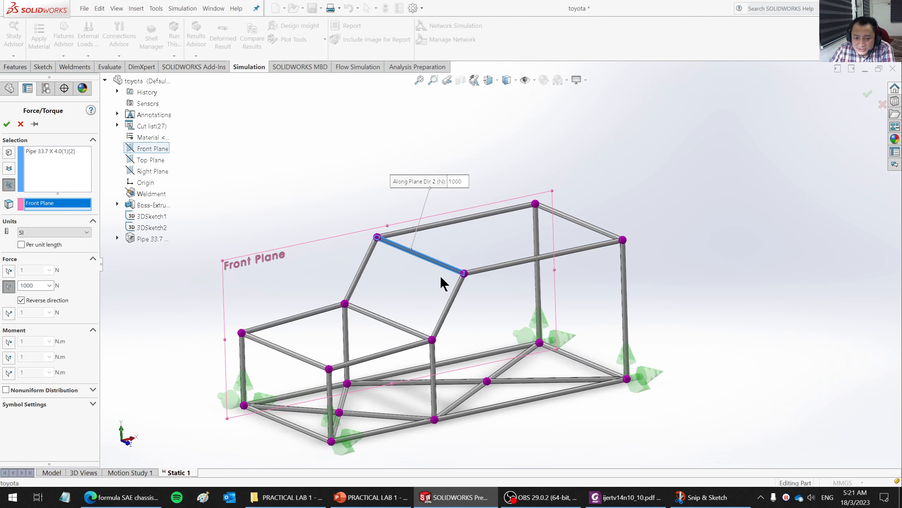
{"action": "left_click_drag", "start_coordinate": [456, 181], "coordinate": [299, 155]}
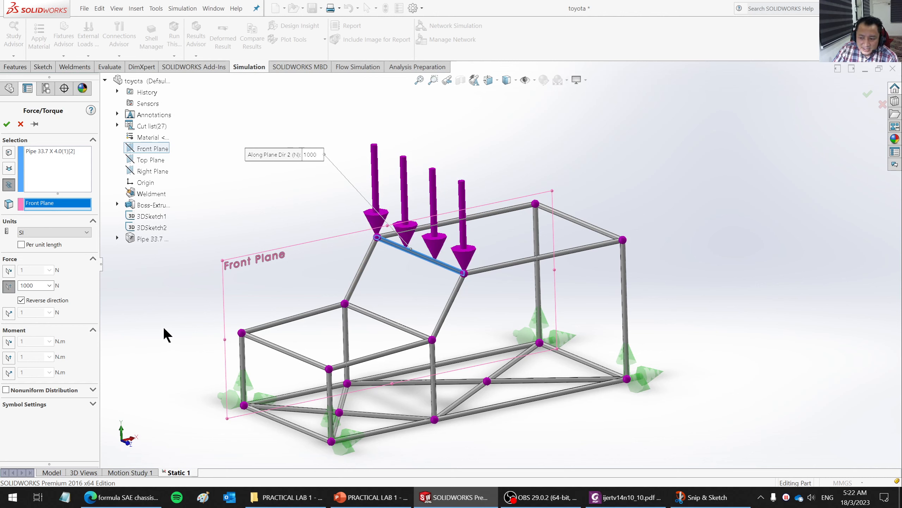
{"action": "left_click", "coordinate": [7, 124]}
- Create the mesh for the chassis in the Static 1 study
{"action": "scroll", "coordinate": [608, 231], "scroll_direction": "up", "scroll_amount": 3}
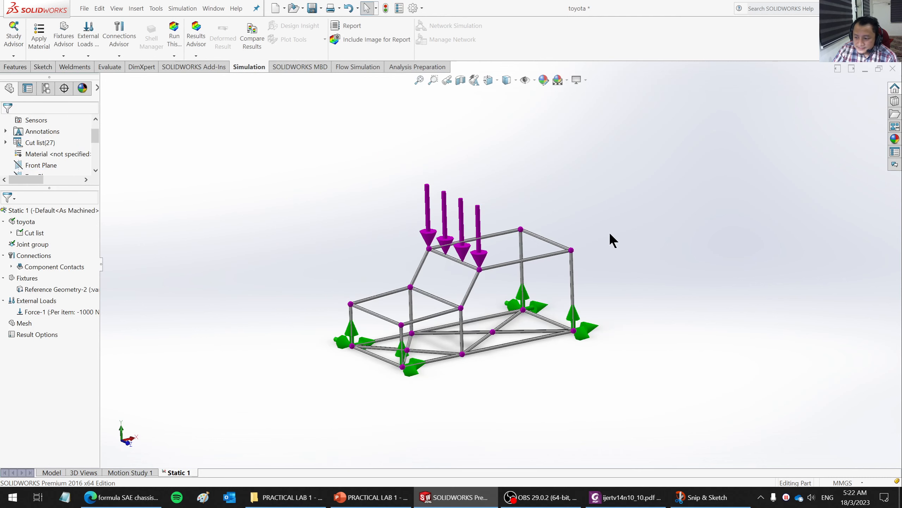
{"action": "scroll", "coordinate": [600, 275], "scroll_direction": "down", "scroll_amount": 2}
{"action": "scroll", "coordinate": [601, 279], "scroll_direction": "down", "scroll_amount": 1}
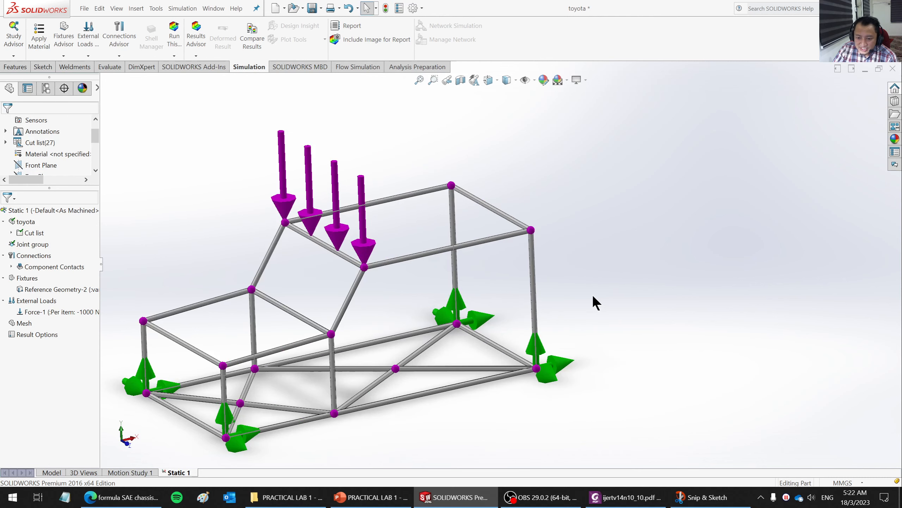
{"action": "scroll", "coordinate": [589, 297], "scroll_direction": "up", "scroll_amount": 1}
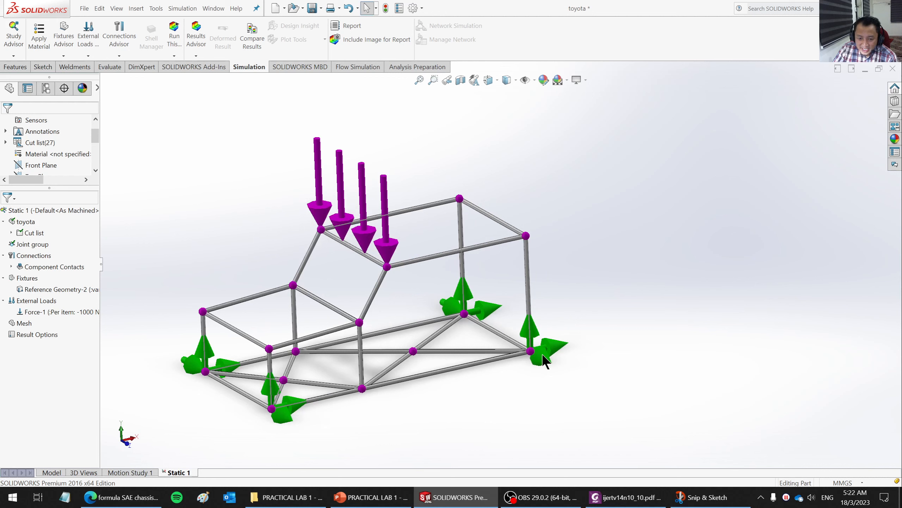
{"action": "right_click", "coordinate": [23, 322]}
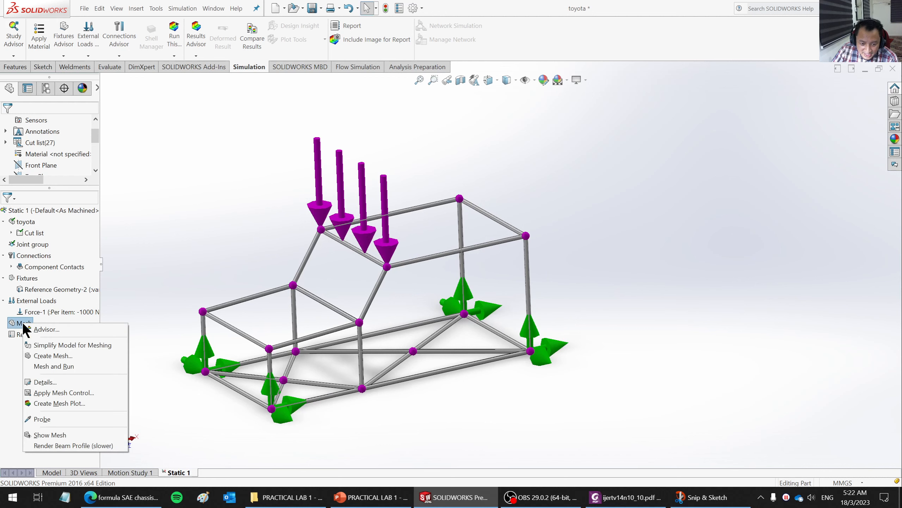
{"action": "left_click", "coordinate": [50, 355]}
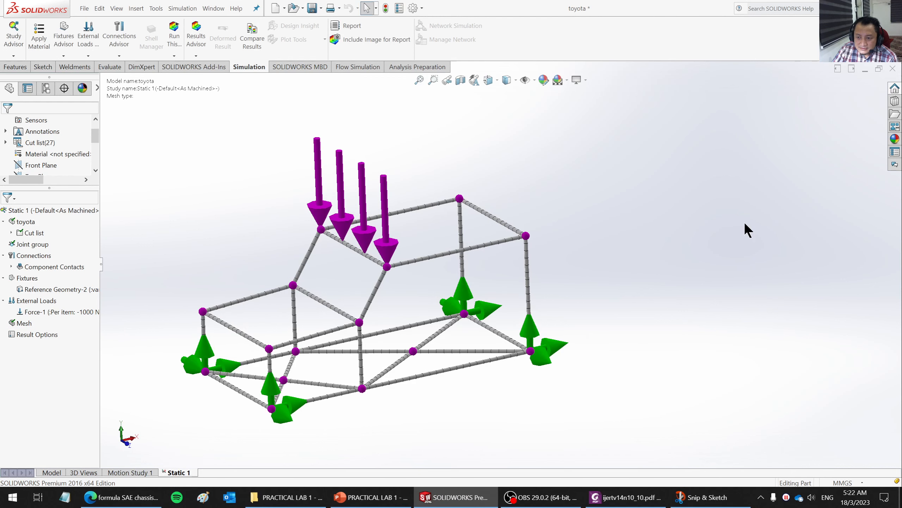
- Review the mesh details for mesh type, total nodes and total elements, and close them
{"action": "scroll", "coordinate": [278, 333], "scroll_direction": "down", "scroll_amount": 3}
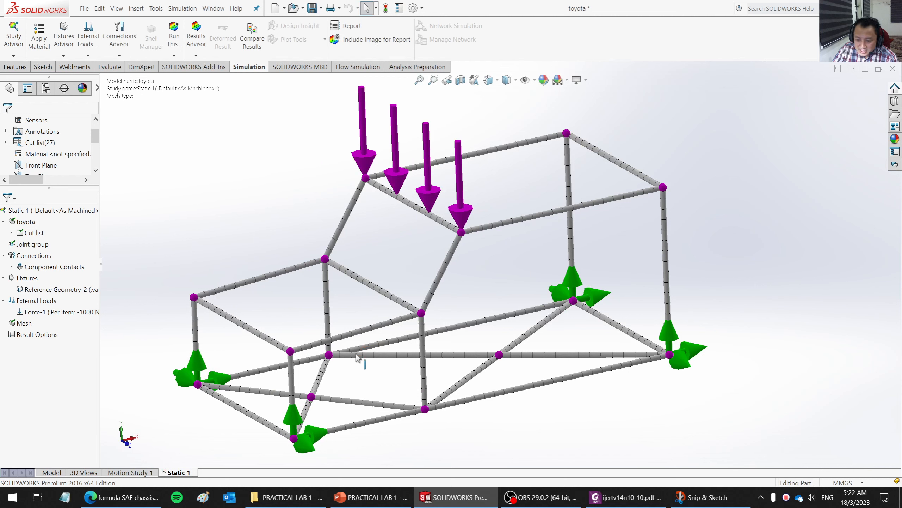
{"action": "right_click", "coordinate": [27, 324]}
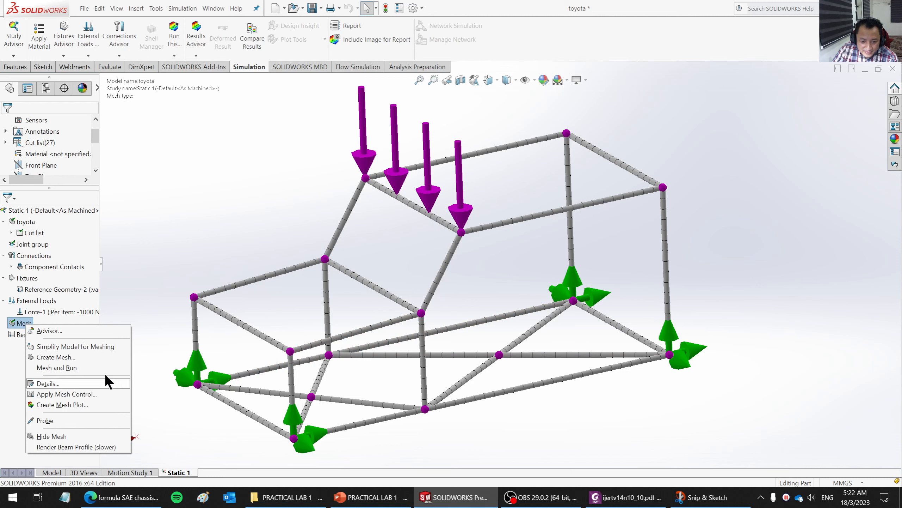
{"action": "left_click", "coordinate": [53, 383]}
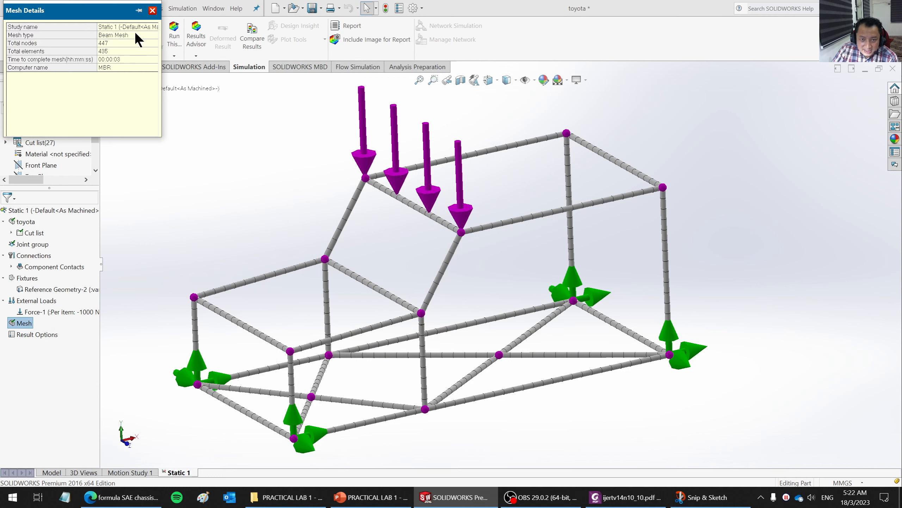
{"action": "left_click_drag", "start_coordinate": [103, 16], "coordinate": [212, 108]}
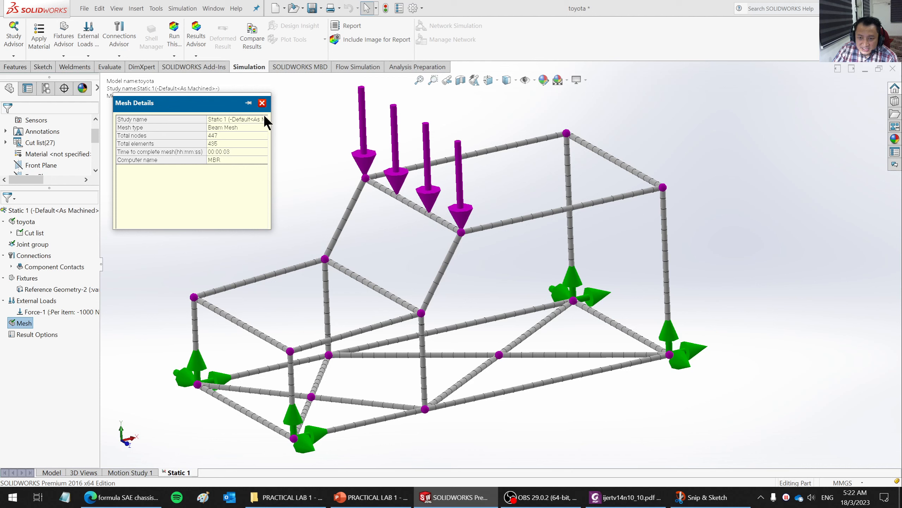
{"action": "left_click", "coordinate": [263, 102]}
{"action": "right_click", "coordinate": [30, 322]}
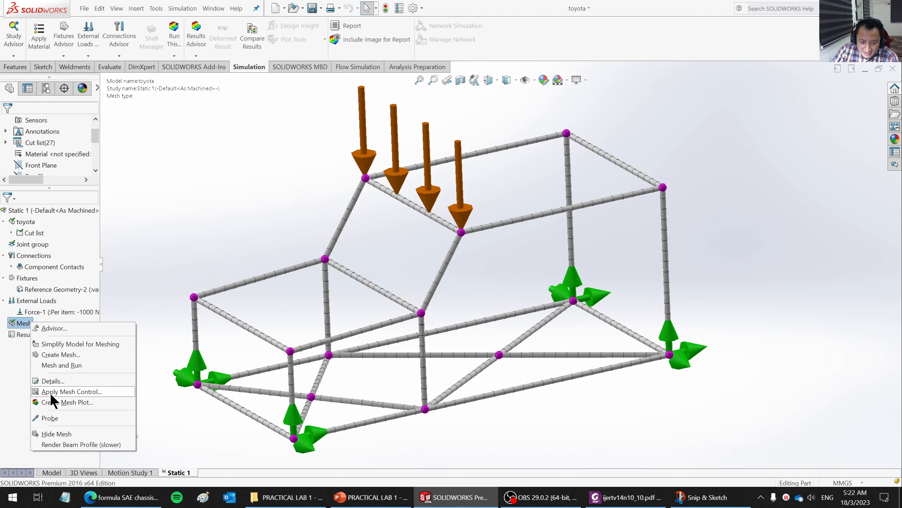
{"action": "left_click", "coordinate": [88, 393]}
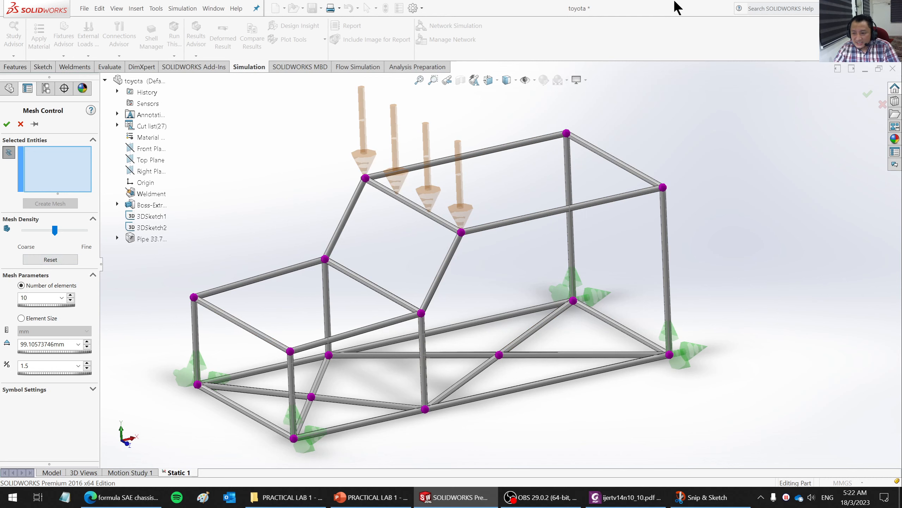
{"action": "left_click", "coordinate": [20, 124]}
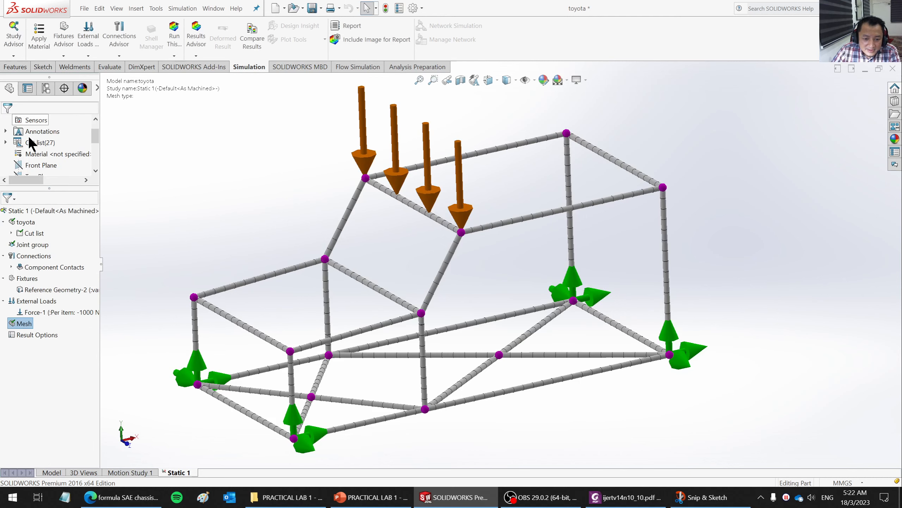
- Create a mesh quality plot with the Mesh display and inspect the meshed chassis from different angles
{"action": "right_click", "coordinate": [24, 324]}
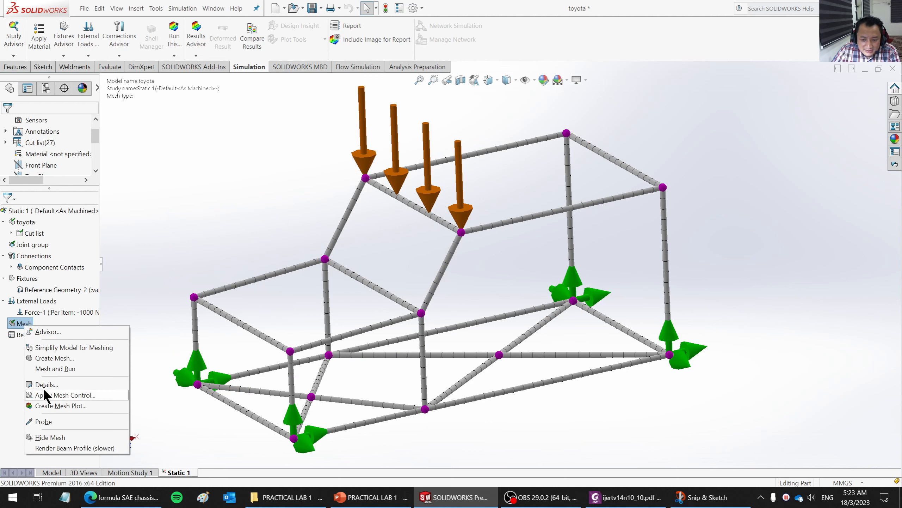
{"action": "left_click", "coordinate": [50, 408]}
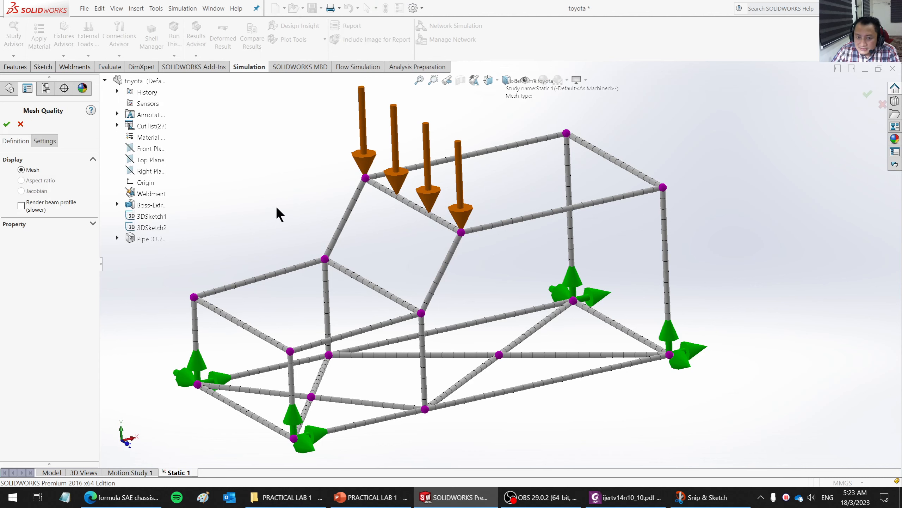
{"action": "left_click", "coordinate": [6, 124]}
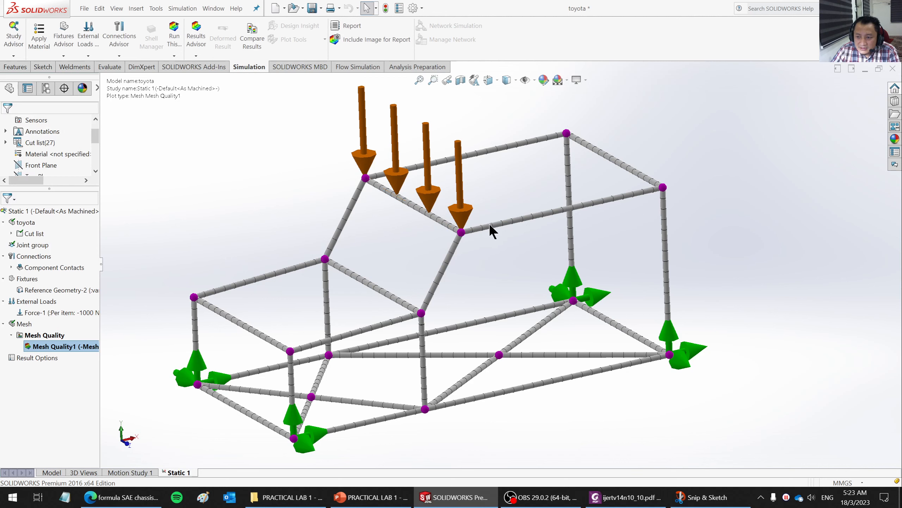
{"action": "middle_click_drag", "start_coordinate": [511, 281], "coordinate": [447, 304]}
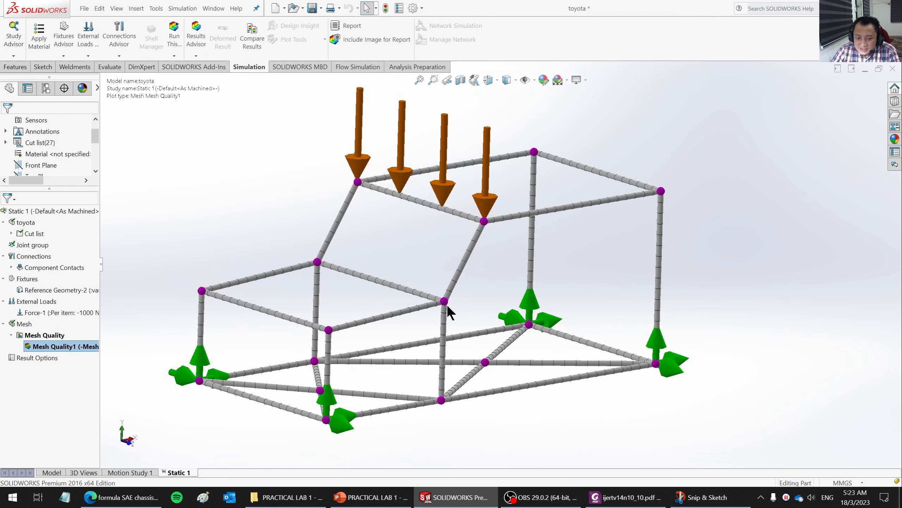
{"action": "right_click", "coordinate": [82, 347]}
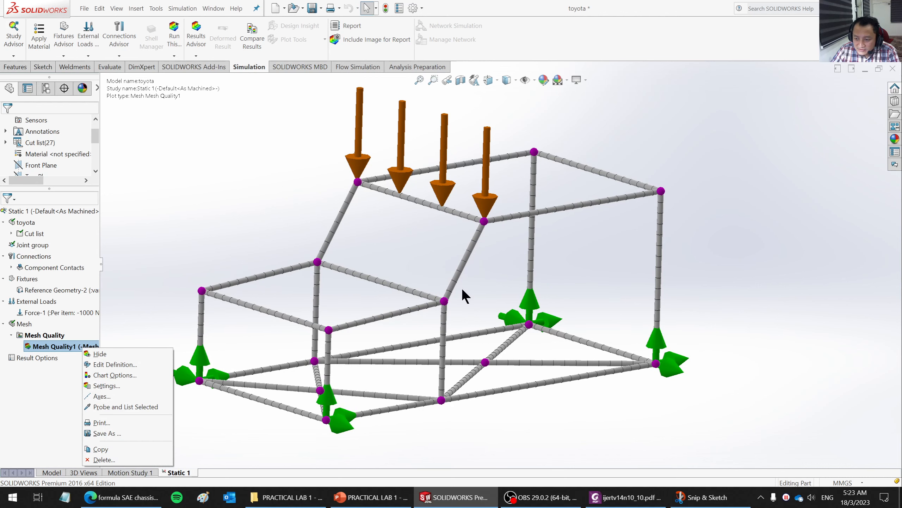
{"action": "left_click", "coordinate": [180, 236]}
{"action": "middle_click_drag", "start_coordinate": [434, 296], "coordinate": [528, 256]}
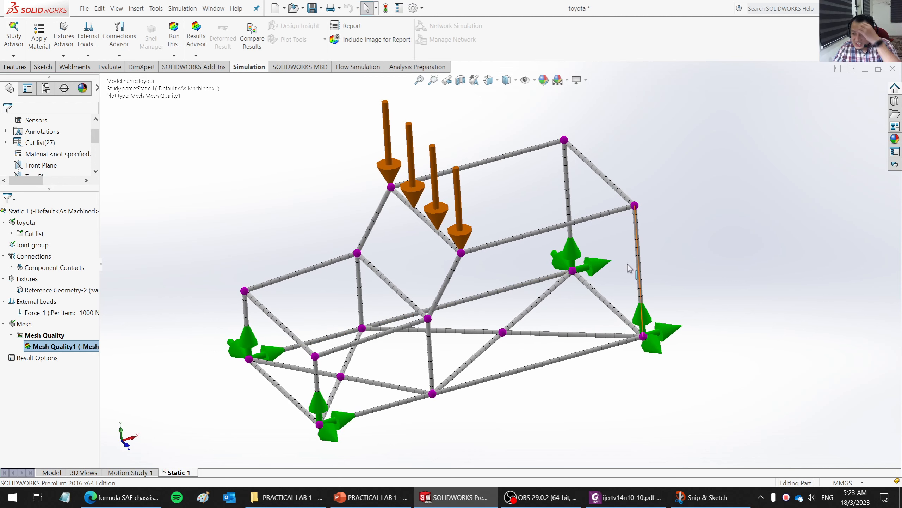
- Delete the mesh quality plot from the study and confirm the deletion
{"action": "right_click", "coordinate": [69, 346]}
{"action": "left_click", "coordinate": [91, 457]}
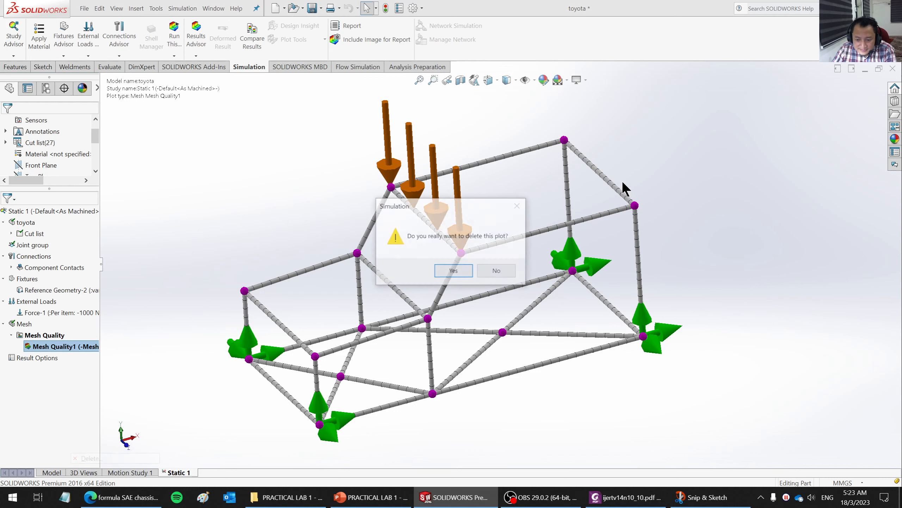
{"action": "left_click", "coordinate": [443, 267]}
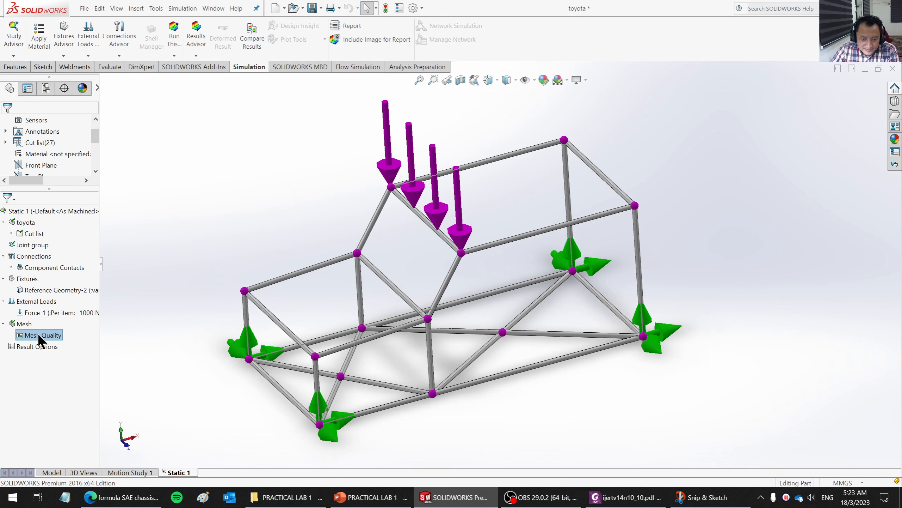
- Review the Static 1 study's properties, including the contact, bonding and solver options and the remark page, and close them without changes
{"action": "right_click", "coordinate": [29, 210]}
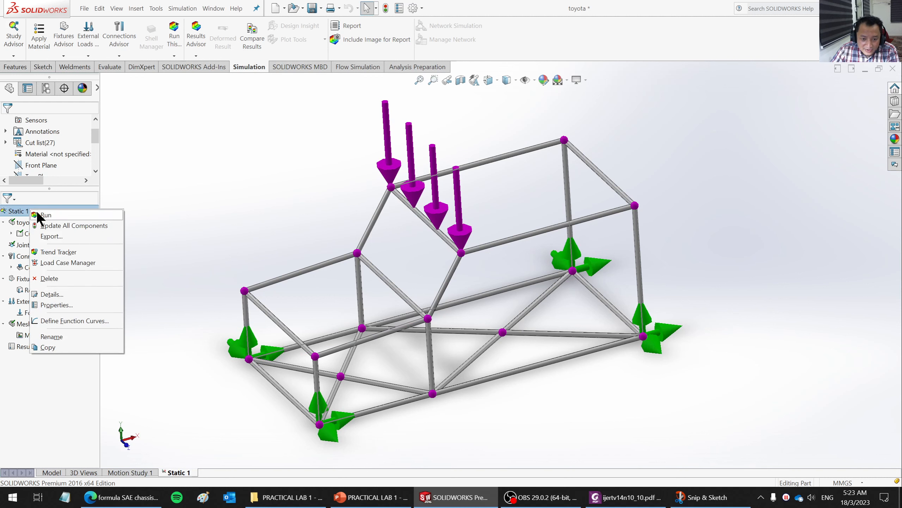
{"action": "left_click", "coordinate": [217, 227]}
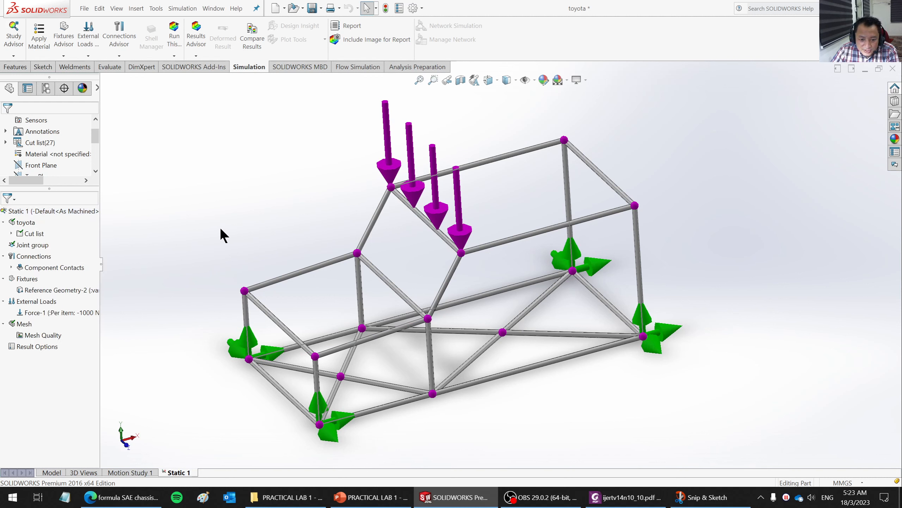
{"action": "right_click", "coordinate": [80, 212]}
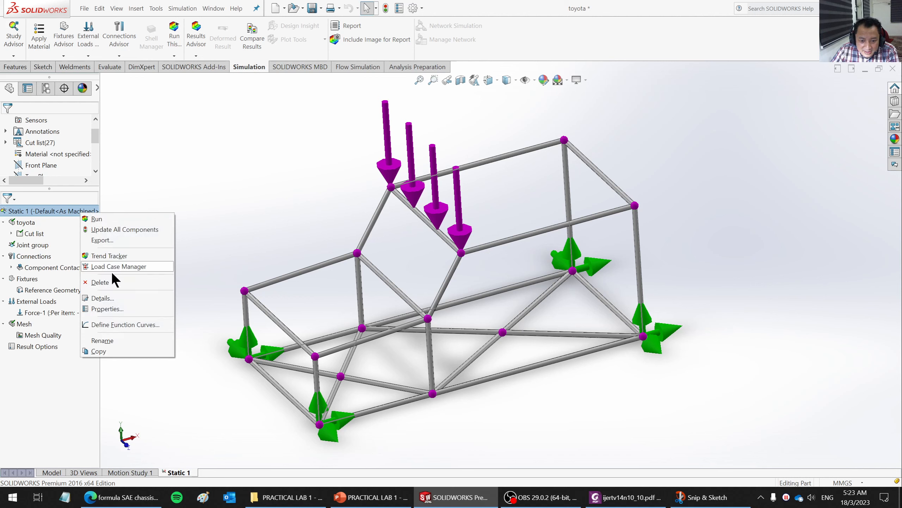
{"action": "left_click", "coordinate": [118, 309]}
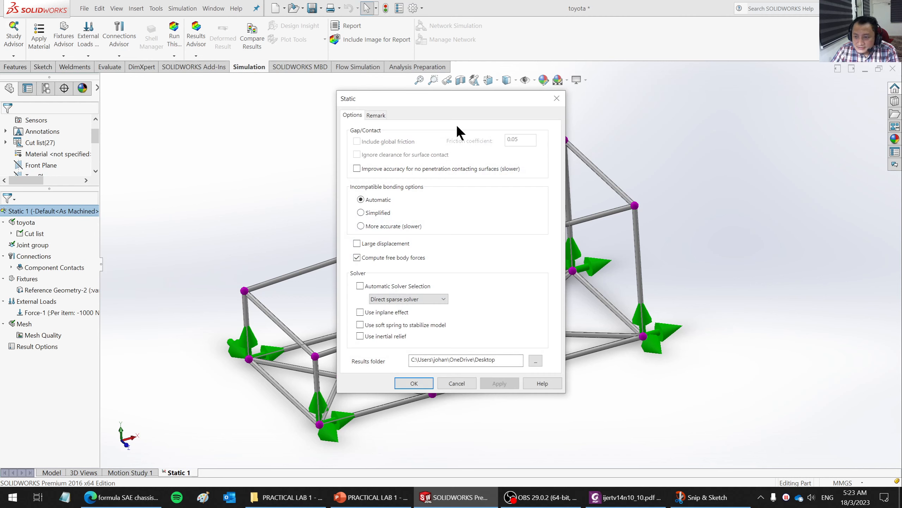
{"action": "left_click_drag", "start_coordinate": [445, 96], "coordinate": [444, 101]}
{"action": "left_click_drag", "start_coordinate": [726, 99], "coordinate": [394, 103]}
{"action": "left_click", "coordinate": [438, 94]}
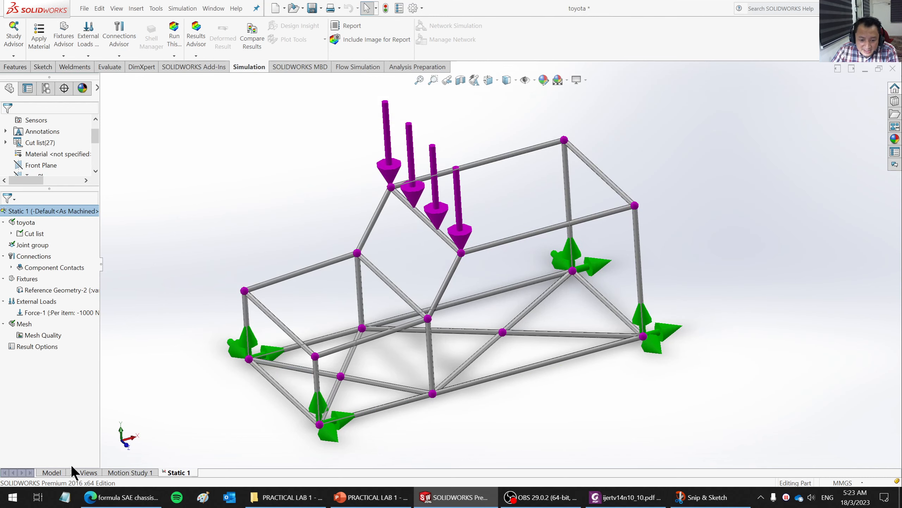
{"action": "right_click", "coordinate": [19, 210]}
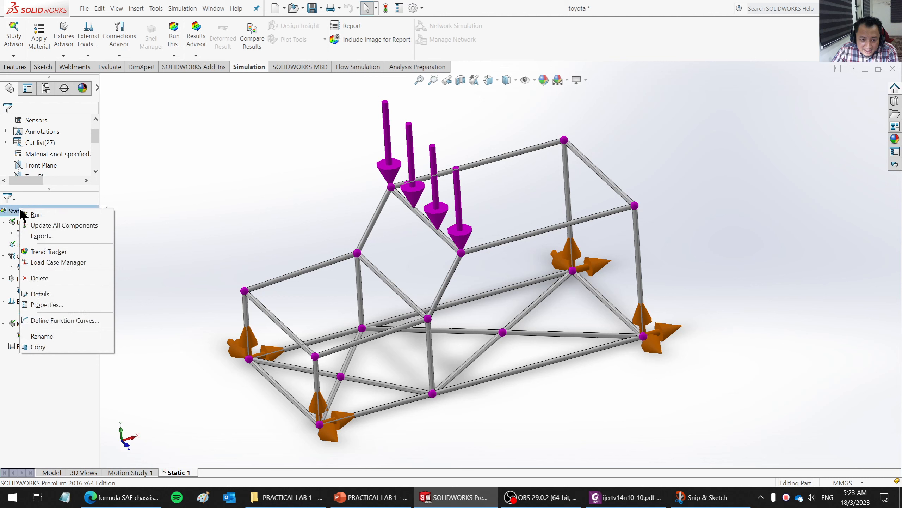
{"action": "left_click", "coordinate": [48, 305]}
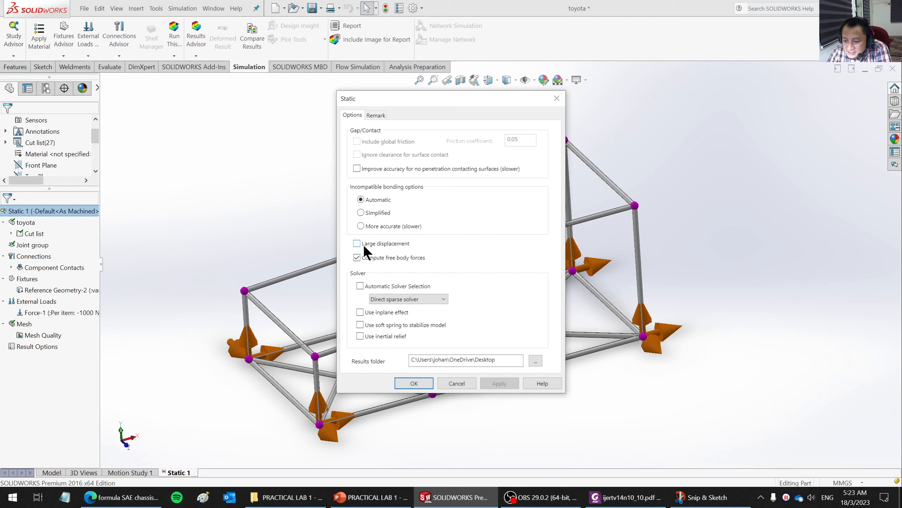
{"action": "left_click_drag", "start_coordinate": [448, 96], "coordinate": [467, 101]}
{"action": "left_click", "coordinate": [396, 120]}
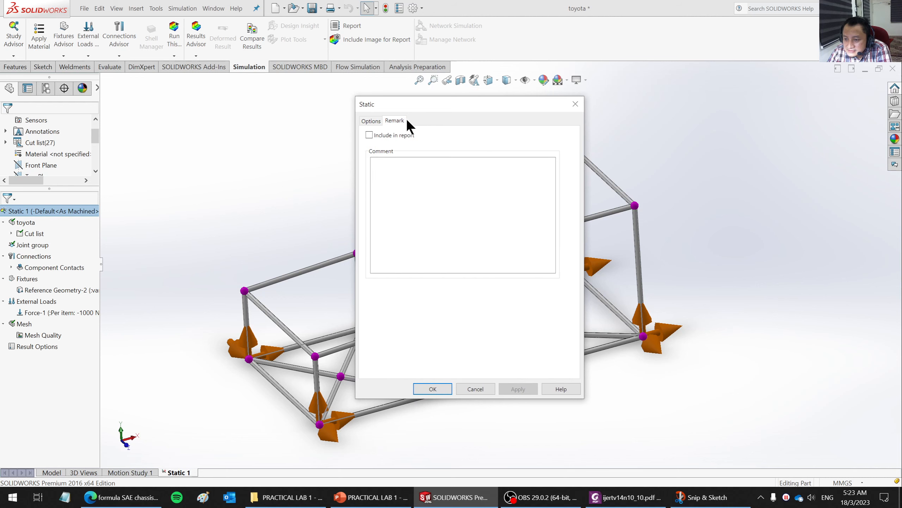
{"action": "left_click", "coordinate": [370, 121]}
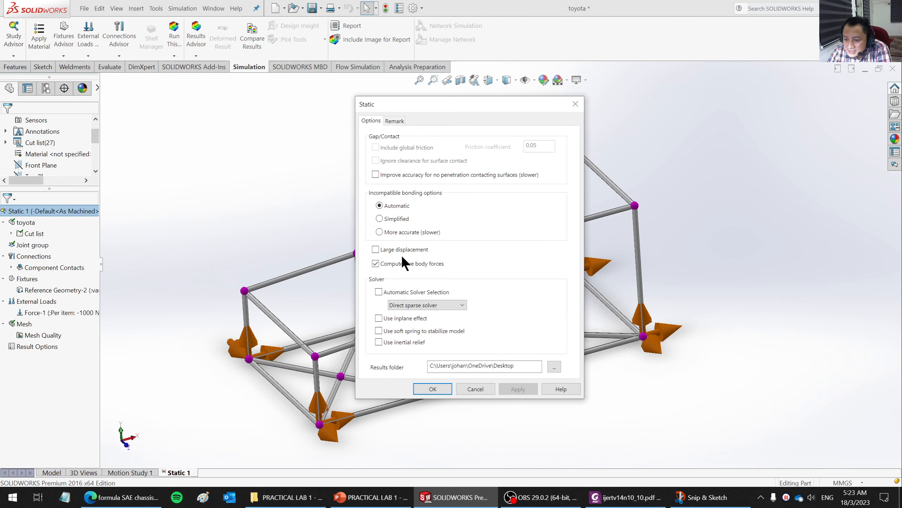
{"action": "left_click", "coordinate": [475, 389]}
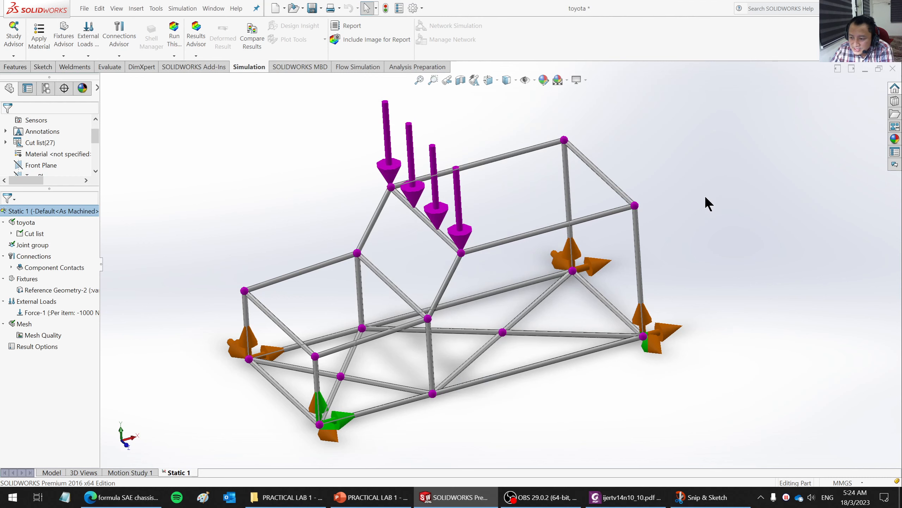
- Save the toyota part and run the Static 1 study
{"action": "left_click", "coordinate": [84, 9]}
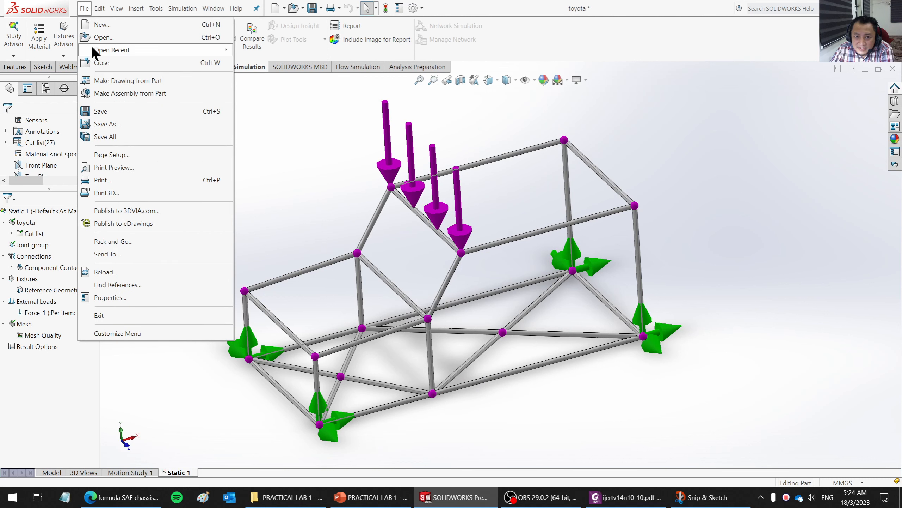
{"action": "left_click", "coordinate": [105, 110]}
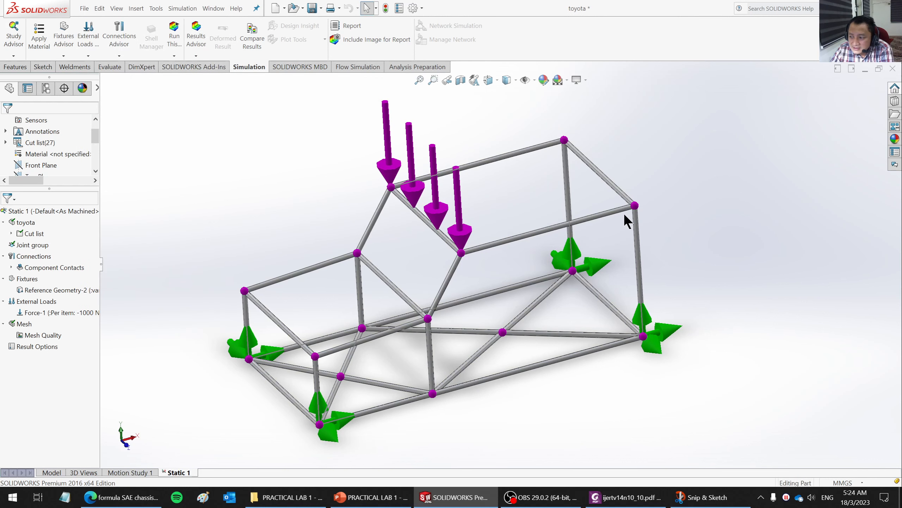
{"action": "left_click", "coordinate": [174, 36]}
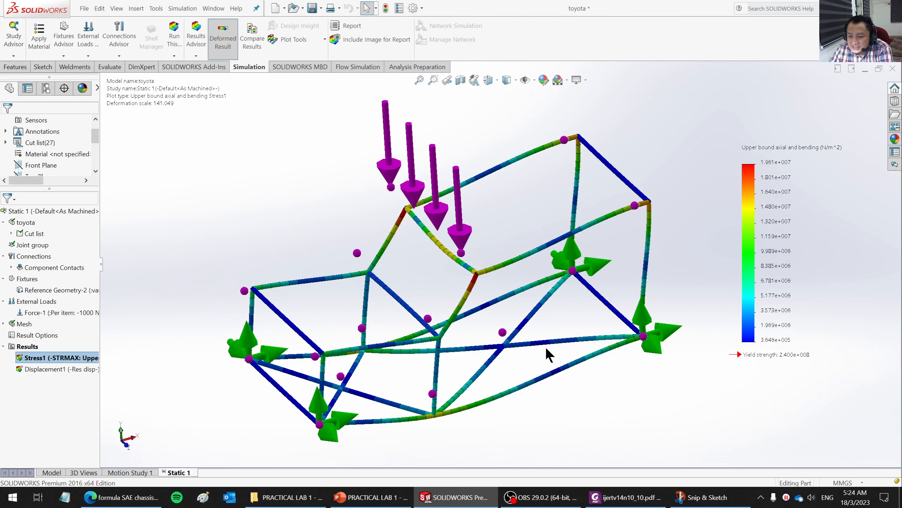
- Edit the stress plot to show upper bound axial and bending stress in N/mm^2 (MPa) with the deformed shape at true scale
{"action": "mouse_move", "coordinate": [546, 347]}
{"action": "middle_mouse_down"}
{"action": "mouse_move", "coordinate": [540, 259]}
{"action": "mouse_move", "coordinate": [524, 267]}
{"action": "mouse_move", "coordinate": [520, 294]}
{"action": "mouse_move", "coordinate": [528, 316]}
{"action": "mouse_move", "coordinate": [558, 312]}
{"action": "mouse_move", "coordinate": [546, 289]}
{"action": "mouse_move", "coordinate": [547, 329]}
{"action": "middle_mouse_up"}
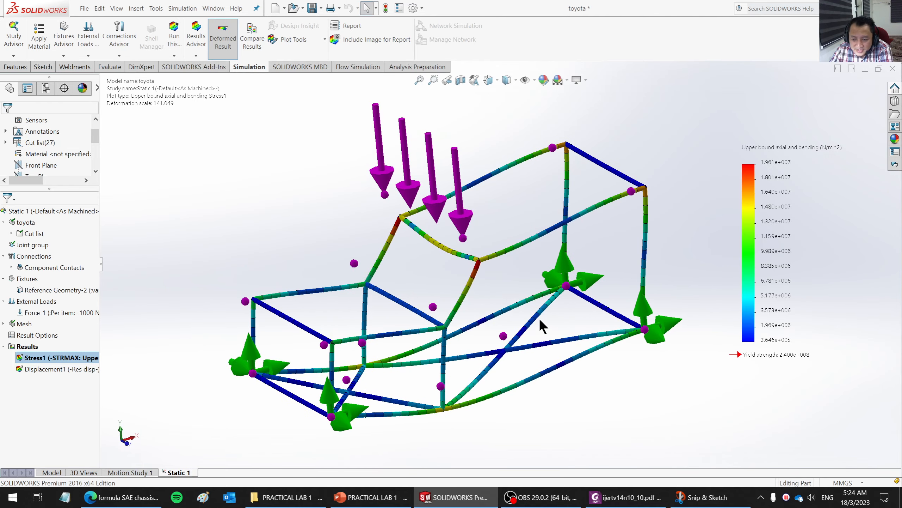
{"action": "scroll", "coordinate": [663, 266], "scroll_direction": "down", "scroll_amount": 1}
{"action": "scroll", "coordinate": [454, 358], "scroll_direction": "up", "scroll_amount": 1}
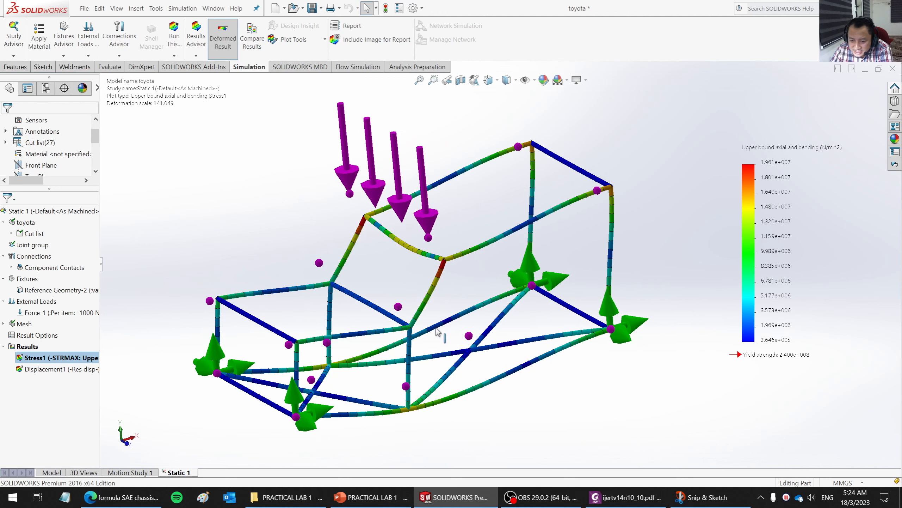
{"action": "right_click", "coordinate": [61, 356]}
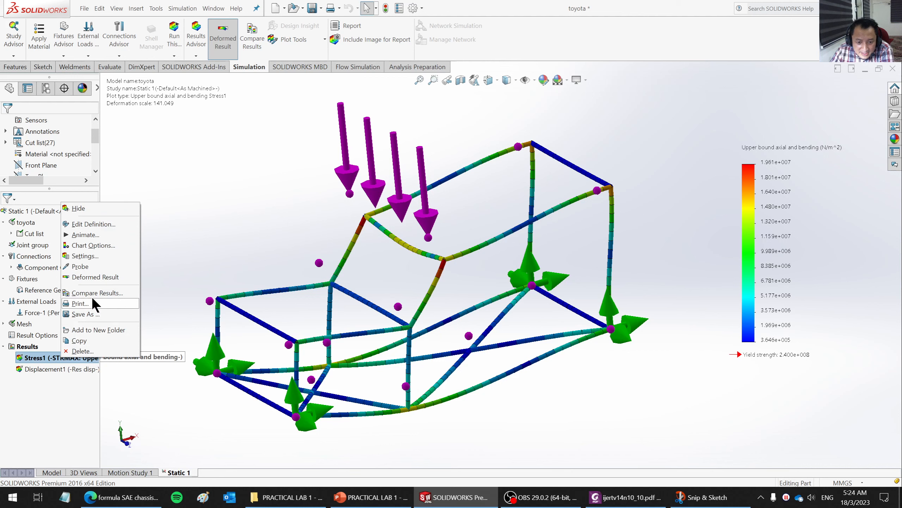
{"action": "left_click", "coordinate": [86, 224]}
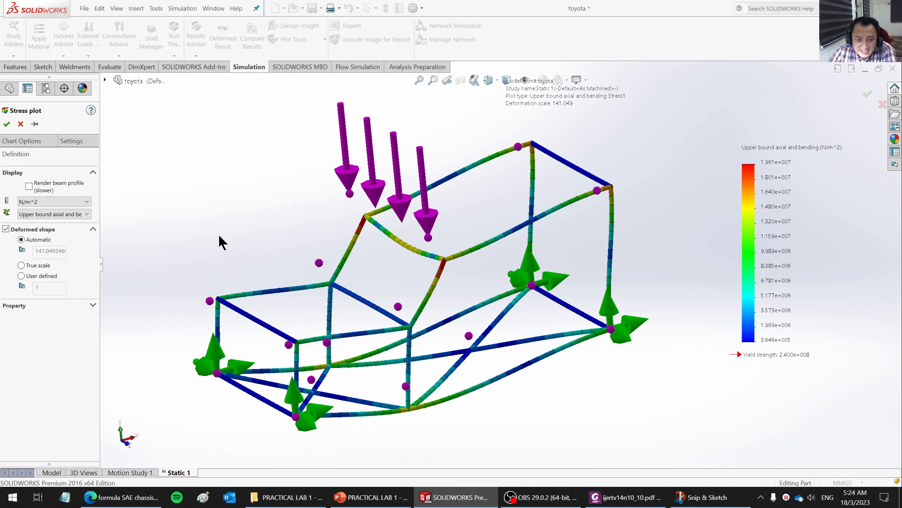
{"action": "left_click", "coordinate": [68, 200]}
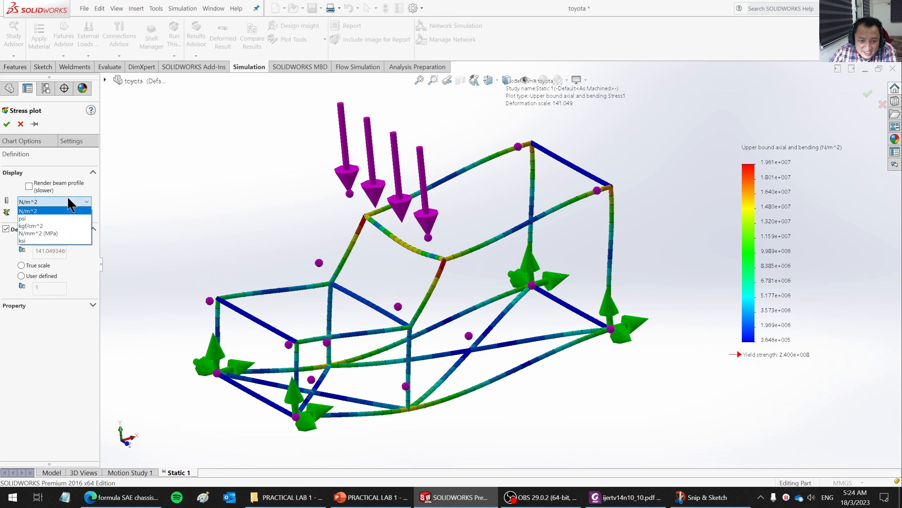
{"action": "left_click", "coordinate": [49, 233]}
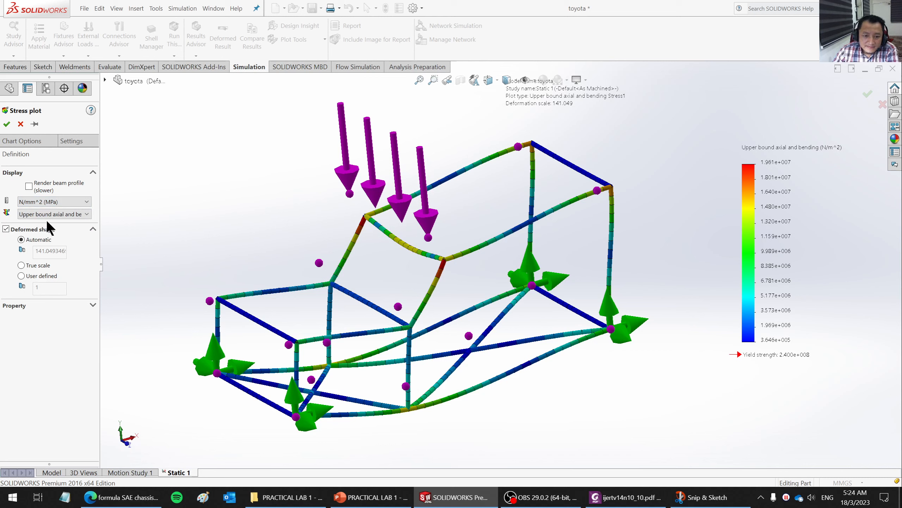
{"action": "left_click", "coordinate": [59, 210]}
{"action": "left_click", "coordinate": [59, 210]}
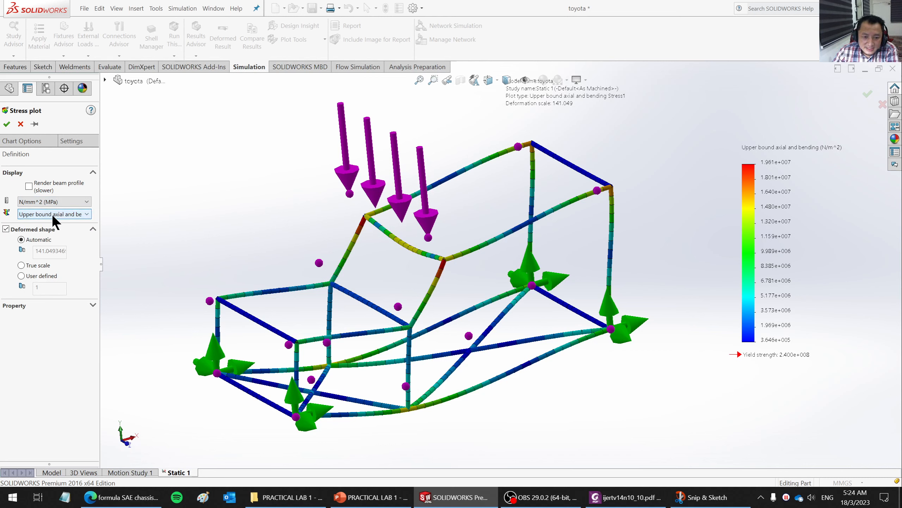
{"action": "left_click", "coordinate": [67, 214]}
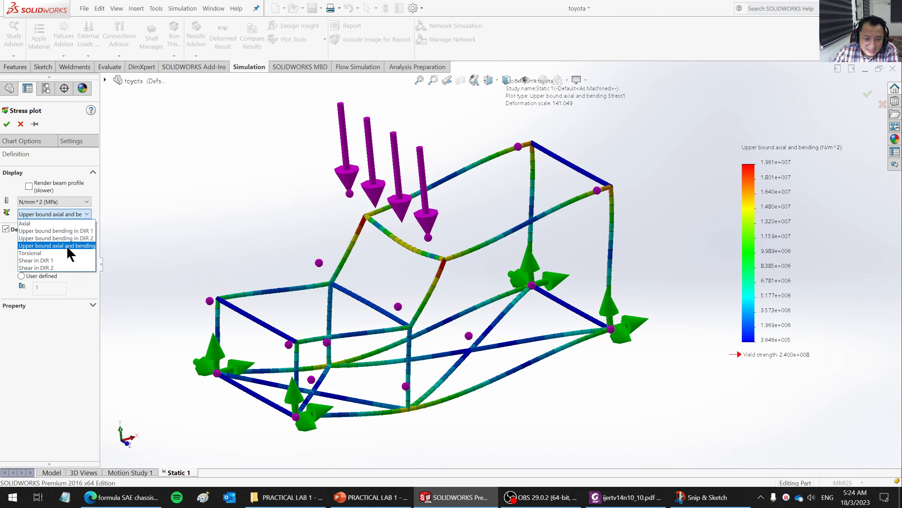
{"action": "left_click", "coordinate": [79, 245]}
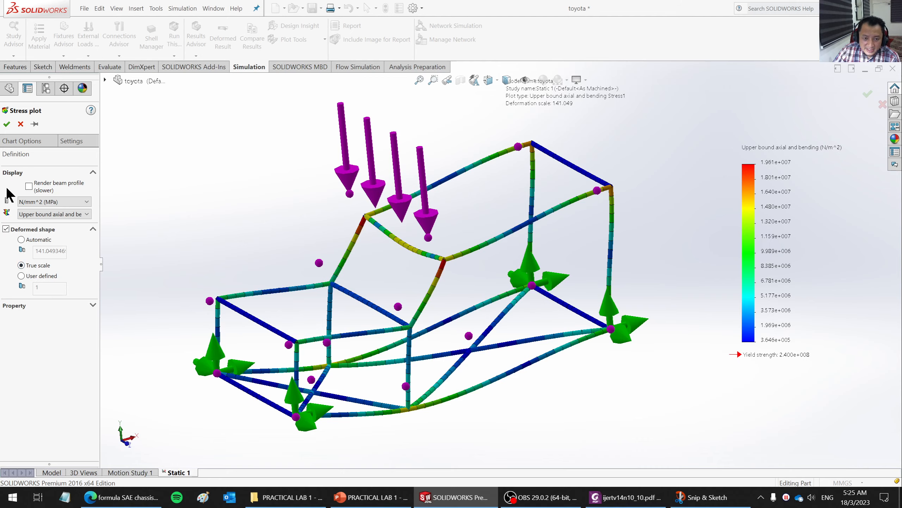
{"action": "left_click", "coordinate": [6, 124]}
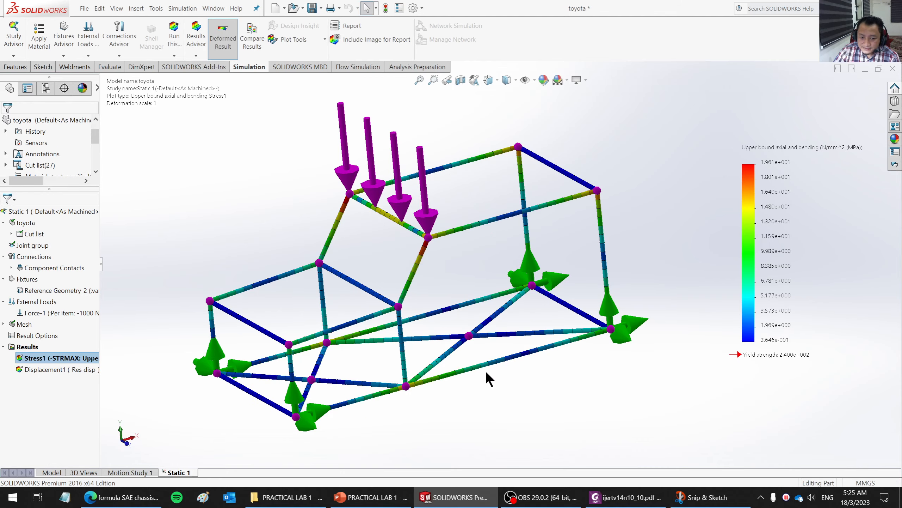
- Change the stress plot's deformed shape to a user-defined scale of 10 and view the chassis
{"action": "mouse_move", "coordinate": [485, 370]}
{"action": "middle_mouse_down"}
{"action": "mouse_move", "coordinate": [482, 302]}
{"action": "mouse_move", "coordinate": [457, 323]}
{"action": "mouse_move", "coordinate": [459, 365]}
{"action": "mouse_move", "coordinate": [483, 372]}
{"action": "middle_mouse_up"}
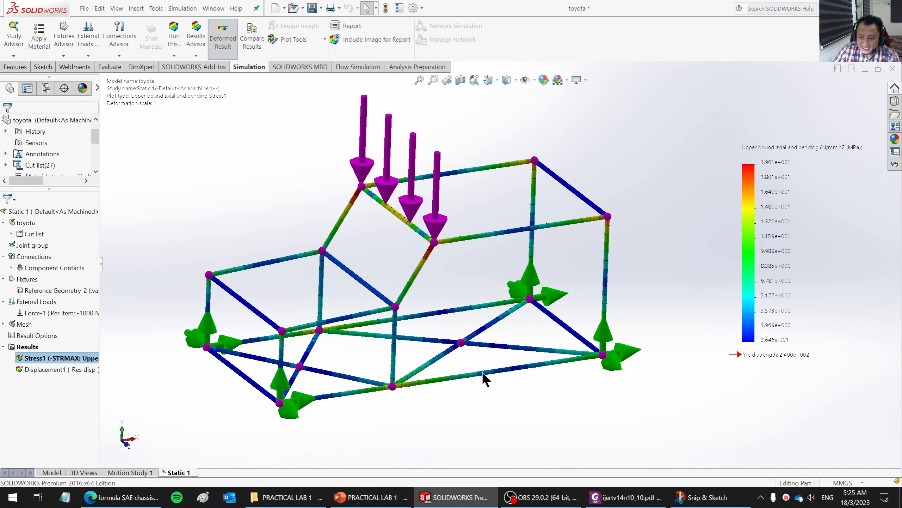
{"action": "right_click", "coordinate": [43, 354]}
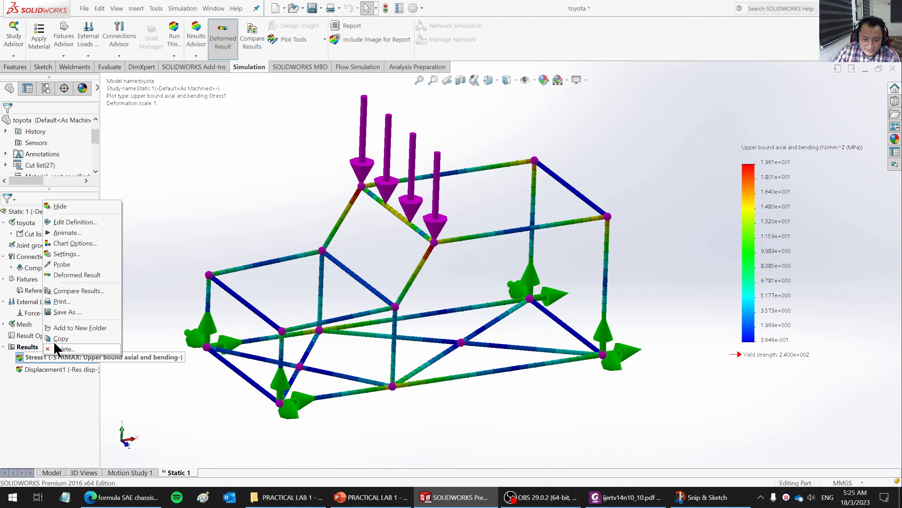
{"action": "left_click", "coordinate": [55, 223]}
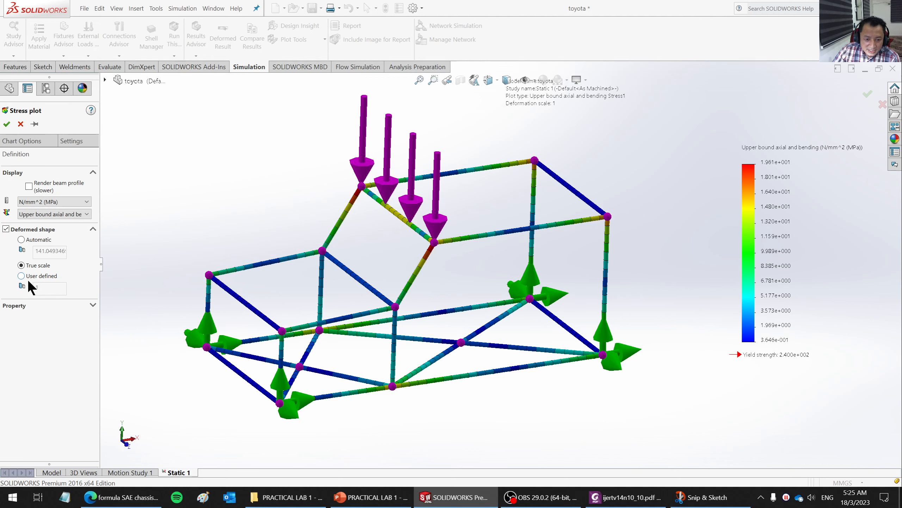
{"action": "left_click", "coordinate": [21, 276]}
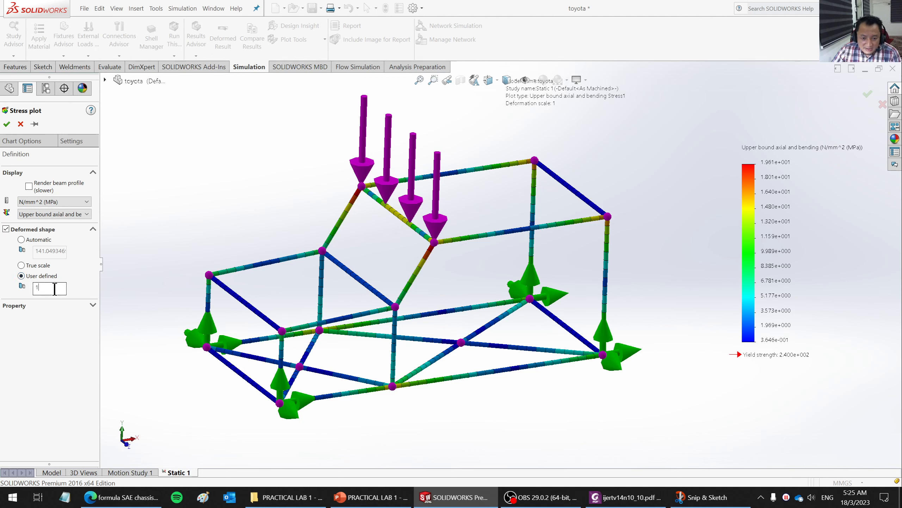
{"action": "left_click", "coordinate": [58, 287]}
{"action": "type", "text": "0"}
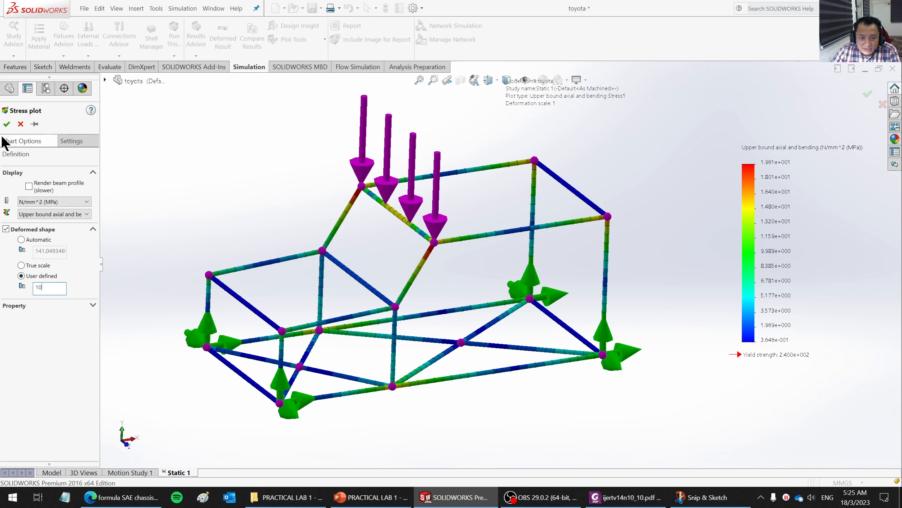
{"action": "left_click", "coordinate": [6, 124]}
{"action": "scroll", "coordinate": [5, 128], "scroll_direction": "down", "scroll_amount": 1}
{"action": "middle_click_drag", "start_coordinate": [423, 338], "coordinate": [423, 311]}
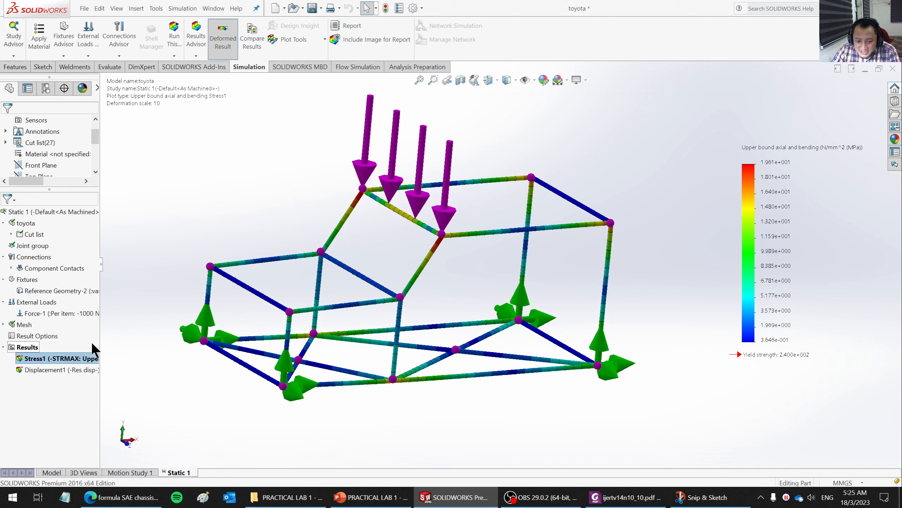
- Set the stress plot's user-defined deformation scale to 100 and inspect the deformed roof beam and chassis from different angles
{"action": "right_click", "coordinate": [71, 357]}
{"action": "left_click", "coordinate": [96, 222]}
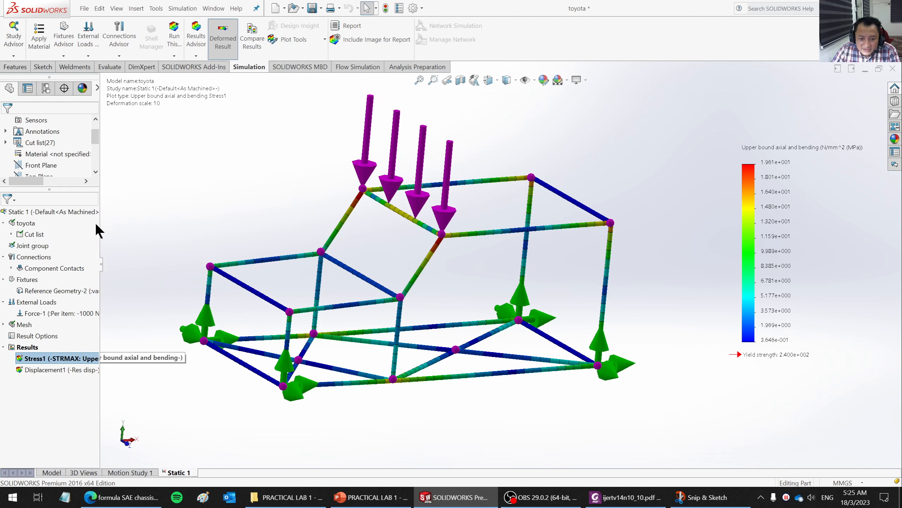
{"action": "left_click", "coordinate": [51, 287]}
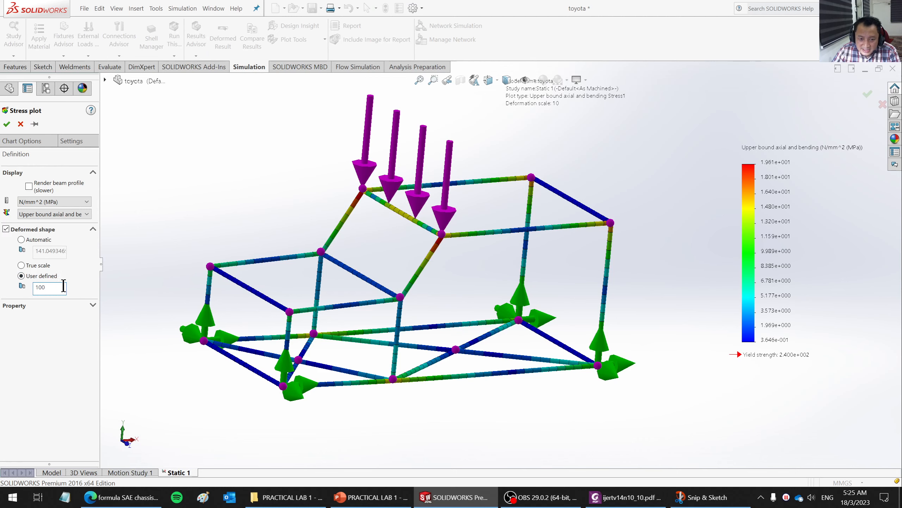
{"action": "type", "text": "0"}
{"action": "left_click", "coordinate": [7, 124]}
{"action": "middle_click_drag", "start_coordinate": [409, 328], "coordinate": [472, 334]}
{"action": "scroll", "coordinate": [445, 236], "scroll_direction": "down", "scroll_amount": 3}
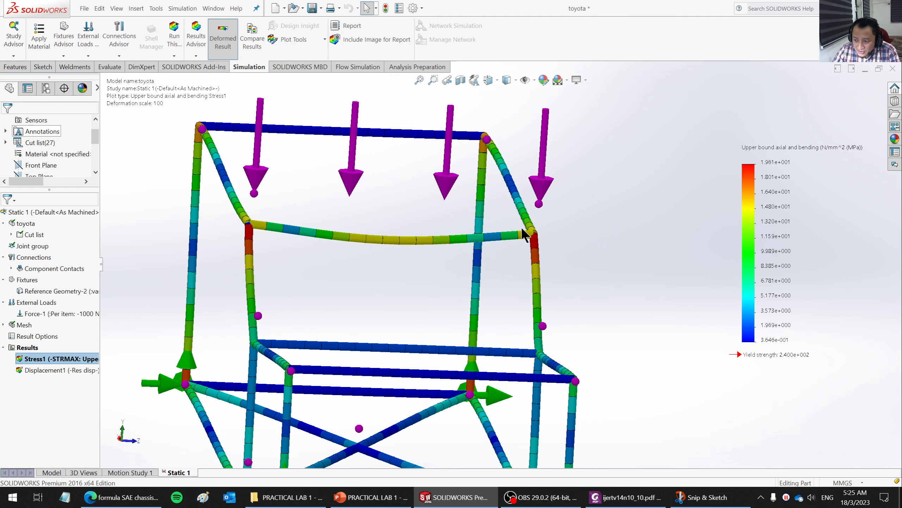
{"action": "middle_click_drag", "start_coordinate": [405, 226], "coordinate": [387, 231]}
{"action": "mouse_move", "coordinate": [467, 259]}
{"action": "middle_mouse_down"}
{"action": "mouse_move", "coordinate": [444, 259]}
{"action": "mouse_move", "coordinate": [470, 283]}
{"action": "mouse_move", "coordinate": [477, 269]}
{"action": "middle_mouse_up"}
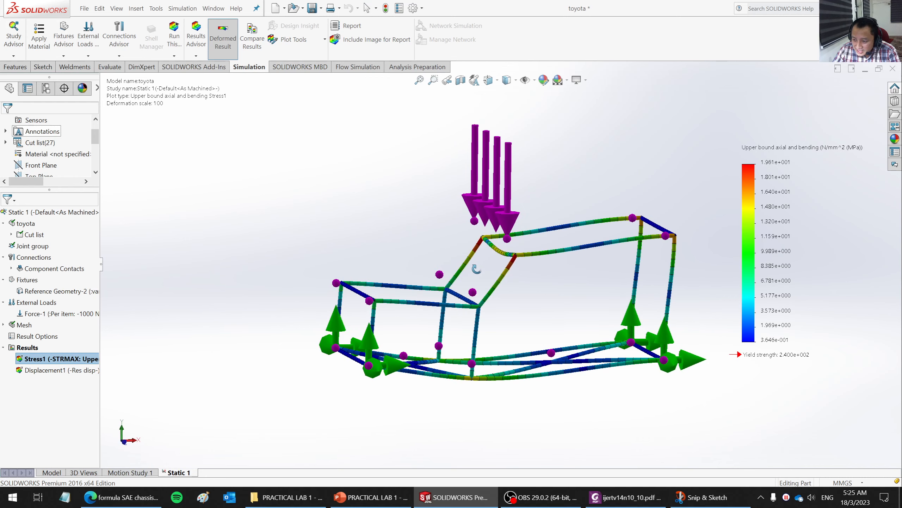
{"action": "scroll", "coordinate": [648, 251], "scroll_direction": "down", "scroll_amount": 2}
{"action": "scroll", "coordinate": [520, 291], "scroll_direction": "up", "scroll_amount": 1}
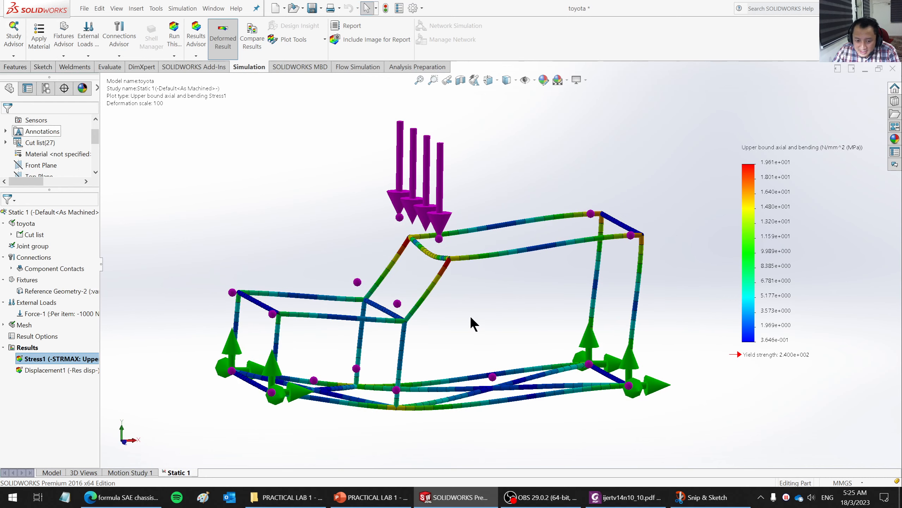
- Edit the stress plot definition and set the legend's number format to general
{"action": "right_click", "coordinate": [29, 358]}
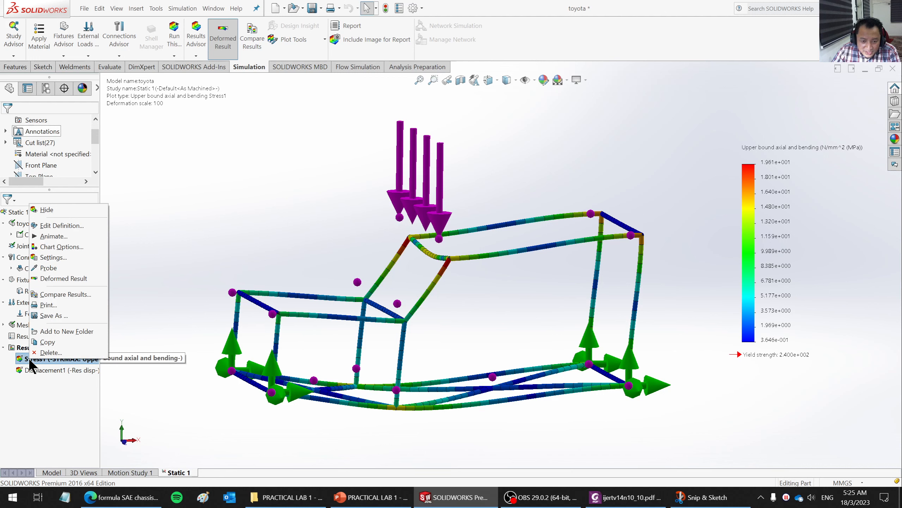
{"action": "left_click", "coordinate": [60, 226]}
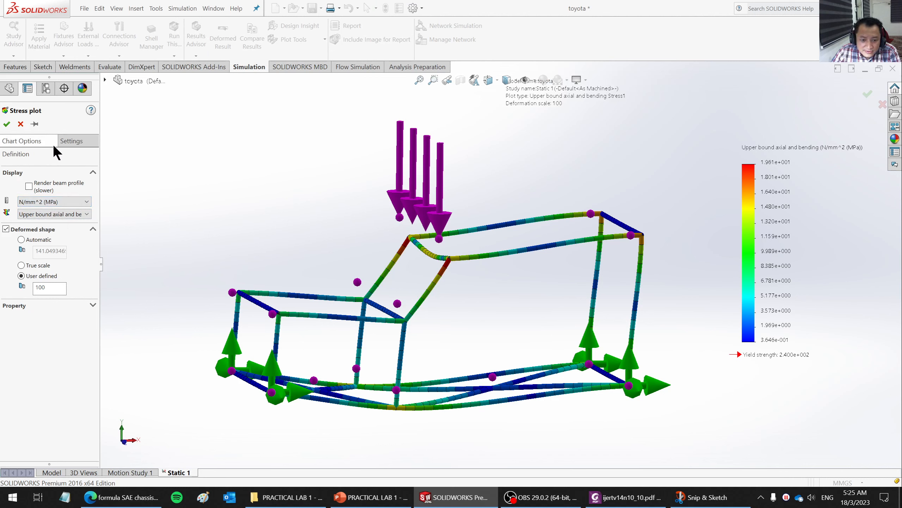
{"action": "left_click", "coordinate": [92, 305]}
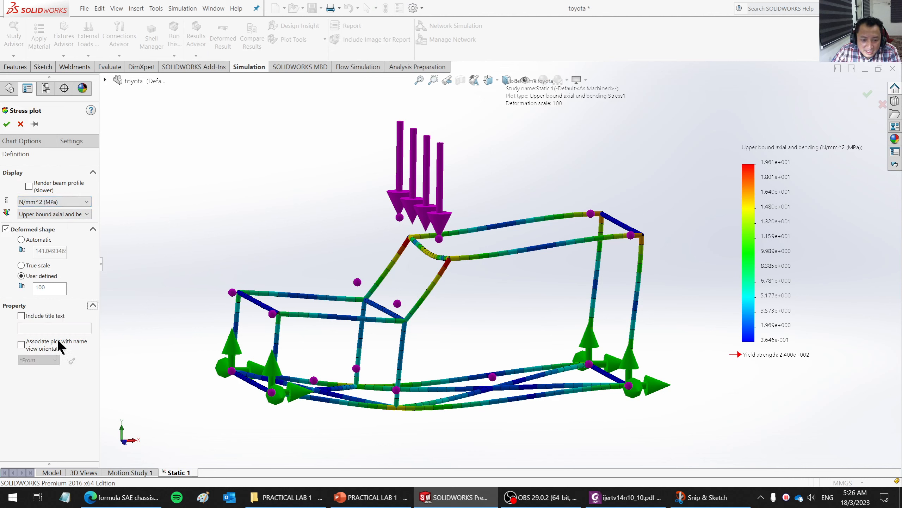
{"action": "left_click", "coordinate": [65, 143]}
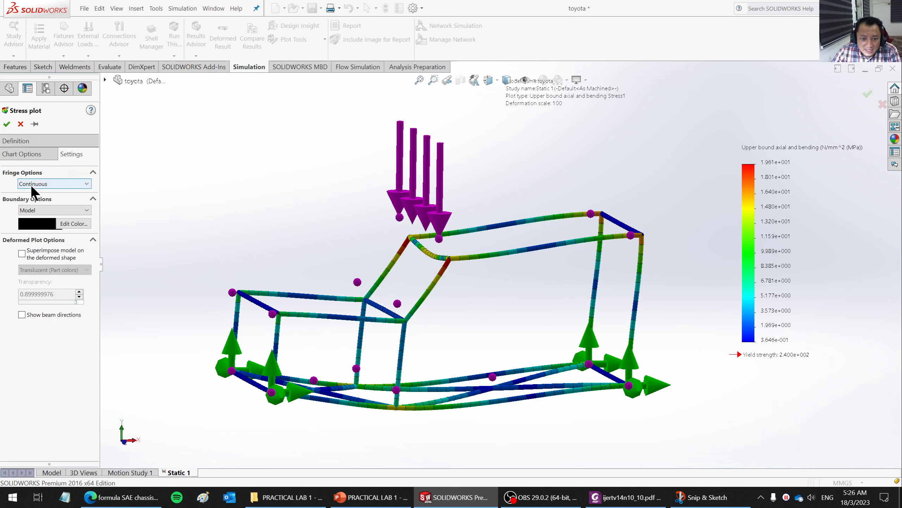
{"action": "left_click", "coordinate": [33, 154]}
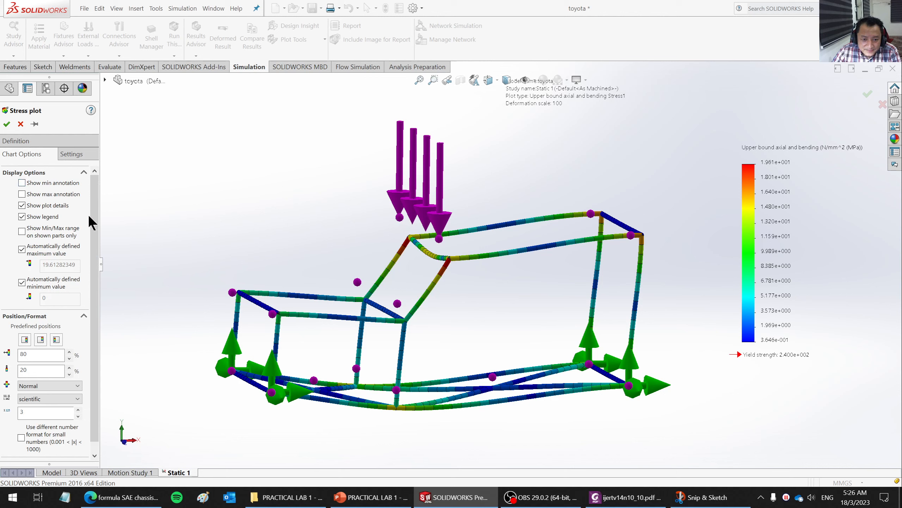
{"action": "scroll", "coordinate": [95, 249], "scroll_direction": "down", "scroll_amount": 1}
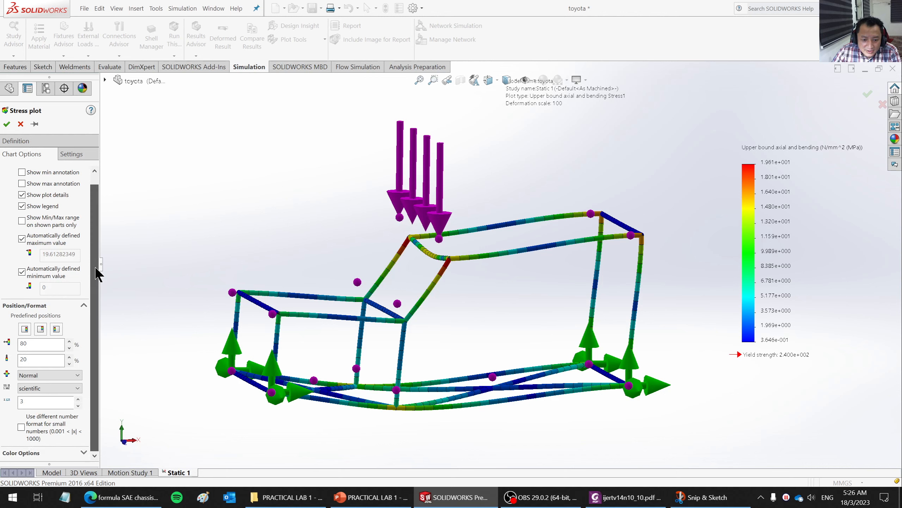
{"action": "left_click", "coordinate": [40, 387]}
{"action": "left_click", "coordinate": [34, 410]}
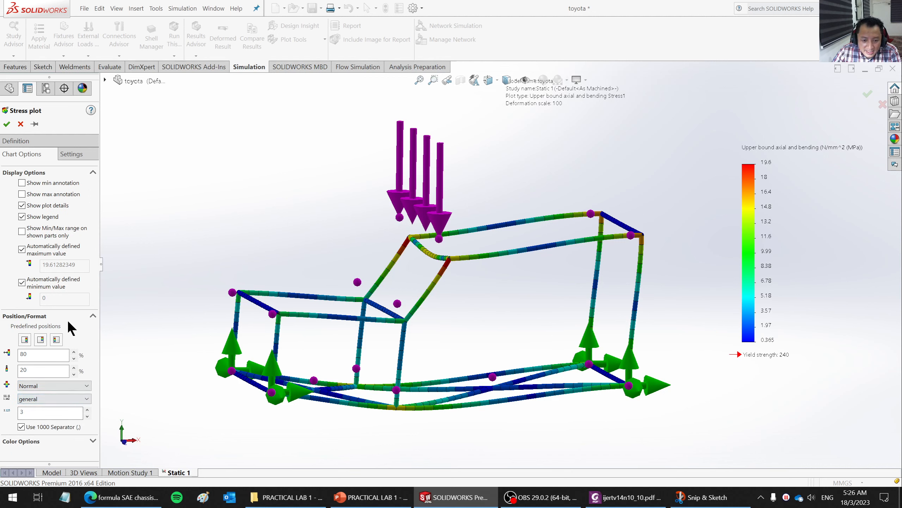
- Compare the discrete and continuous fringe options on the stress plot, apply discrete fringes, and view the chassis from an angle
{"action": "left_click", "coordinate": [73, 156]}
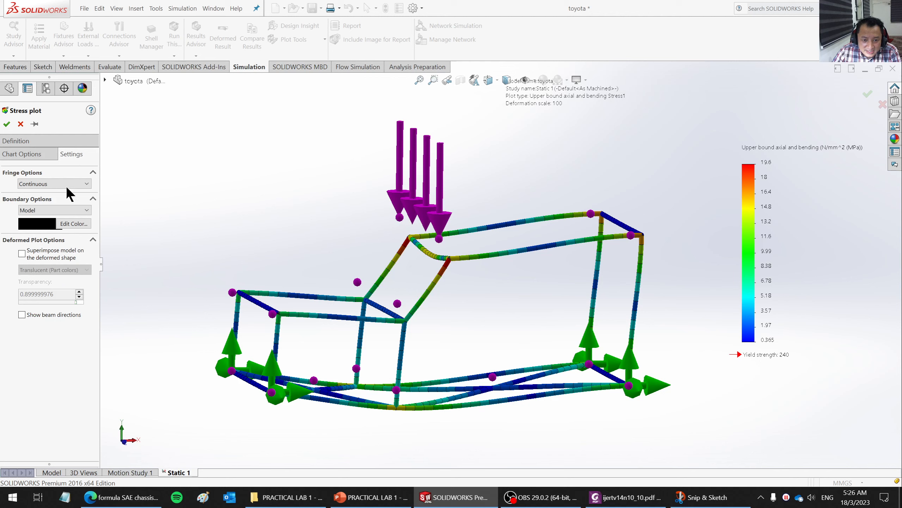
{"action": "left_click", "coordinate": [31, 181]}
{"action": "left_click", "coordinate": [45, 193]}
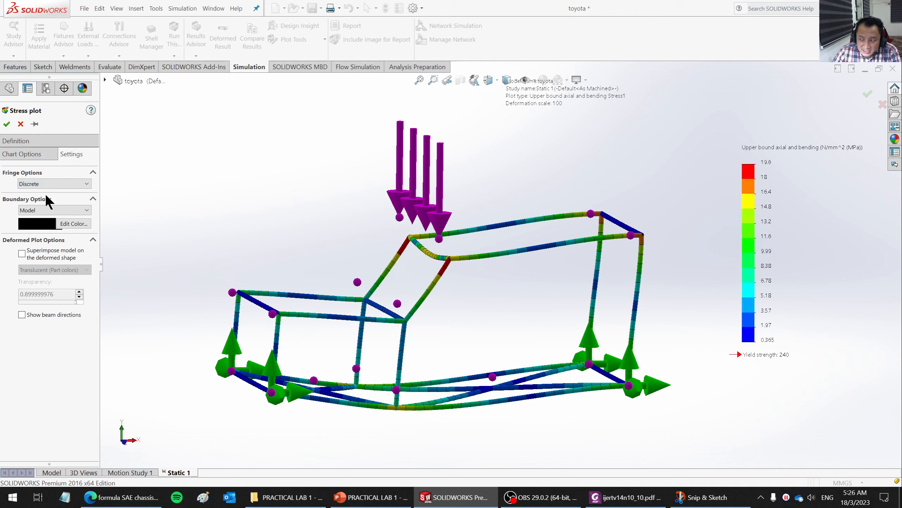
{"action": "left_click", "coordinate": [47, 183]}
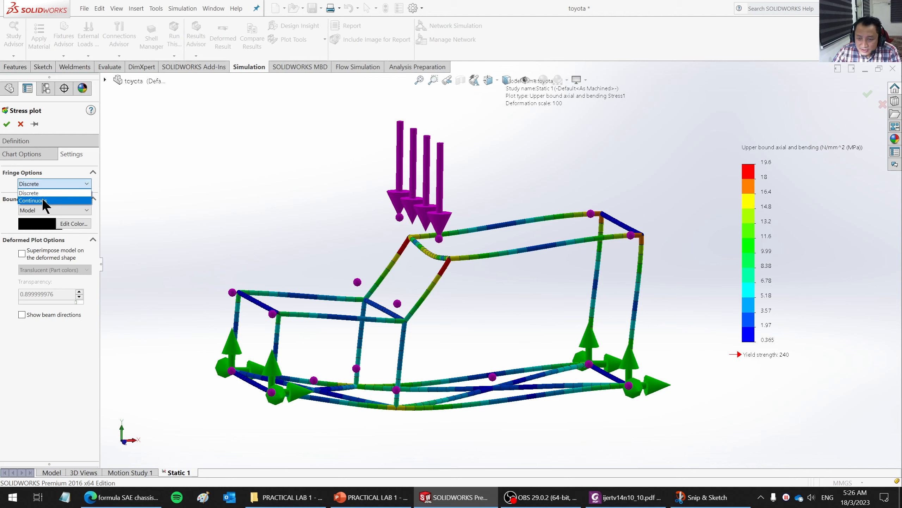
{"action": "left_click", "coordinate": [42, 200]}
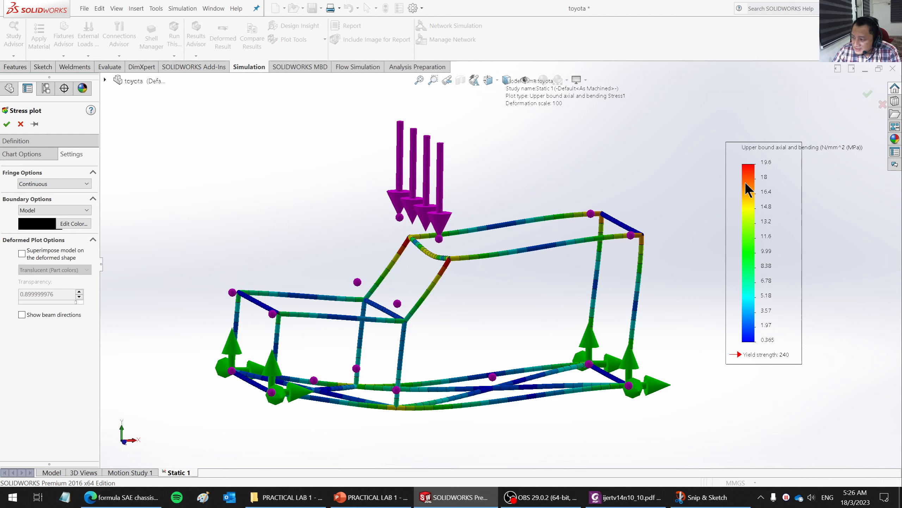
{"action": "left_click", "coordinate": [56, 183]}
{"action": "left_click", "coordinate": [45, 192]}
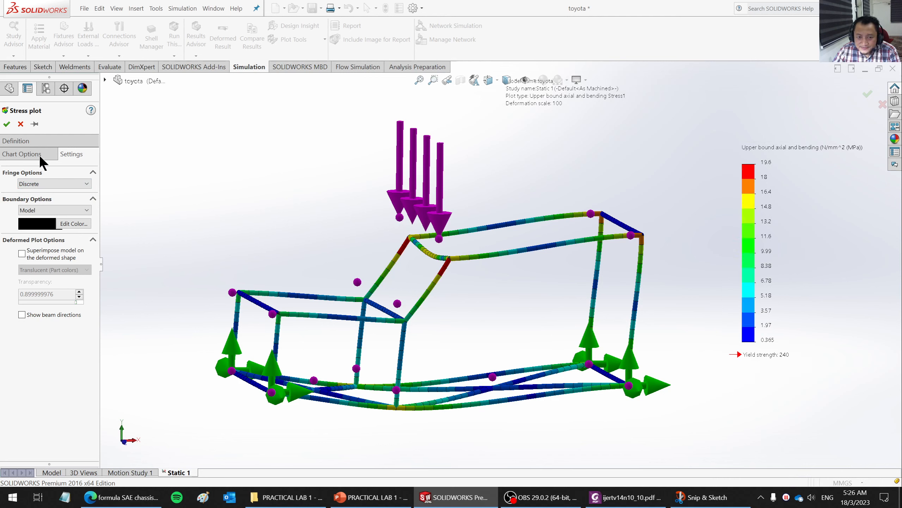
{"action": "left_click", "coordinate": [7, 123]}
{"action": "middle_click_drag", "start_coordinate": [447, 306], "coordinate": [475, 388]}
{"action": "scroll", "coordinate": [473, 385], "scroll_direction": "down", "scroll_amount": 2}
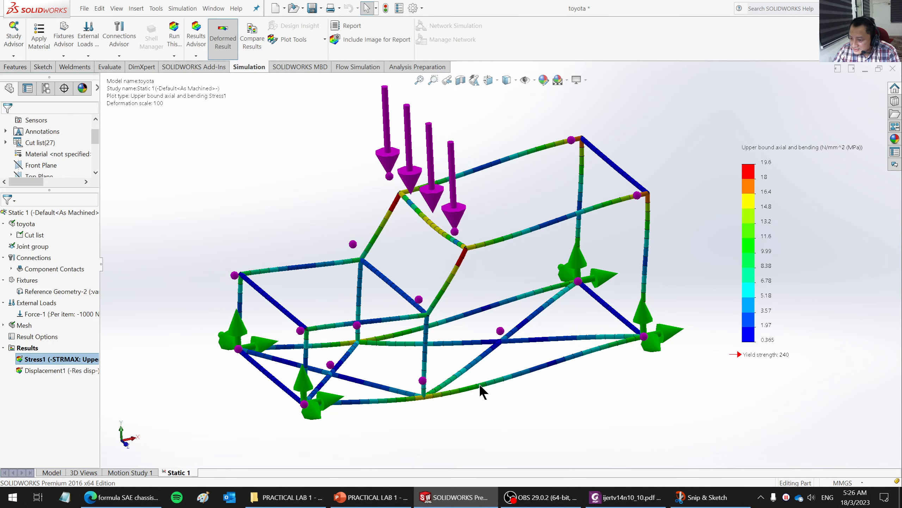
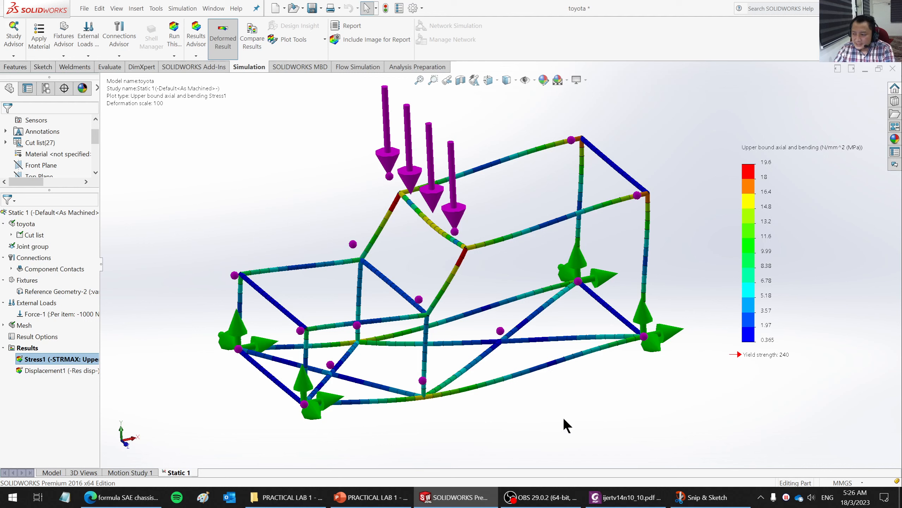
- Show the displacement plot and examine the deformed roof beam and chassis from different angles
{"action": "right_click", "coordinate": [49, 369]}
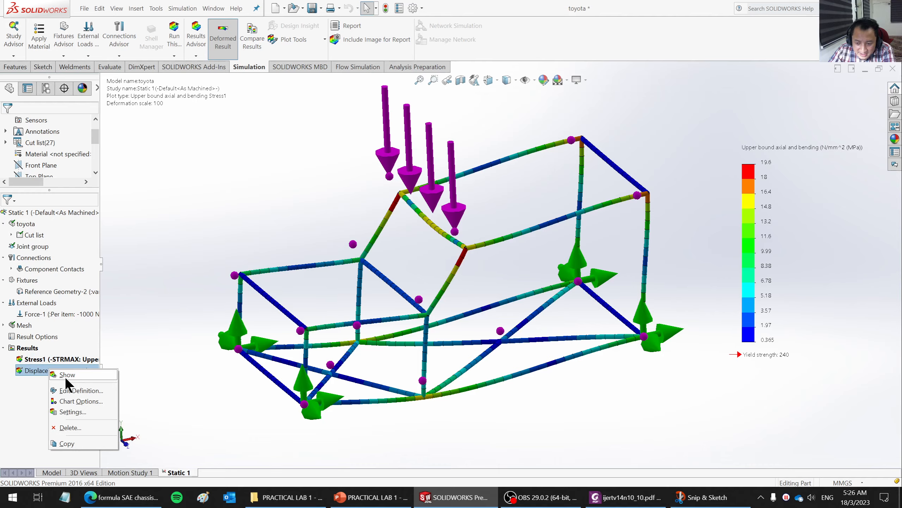
{"action": "left_click", "coordinate": [65, 375]}
{"action": "middle_click_drag", "start_coordinate": [539, 368], "coordinate": [501, 301]}
{"action": "middle_click_drag", "start_coordinate": [510, 325], "coordinate": [449, 311]}
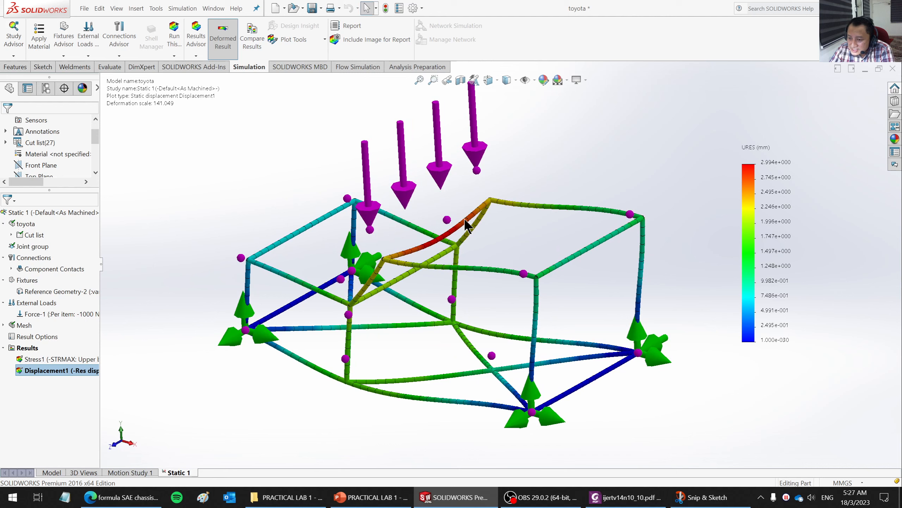
{"action": "middle_click_drag", "start_coordinate": [415, 361], "coordinate": [467, 285]}
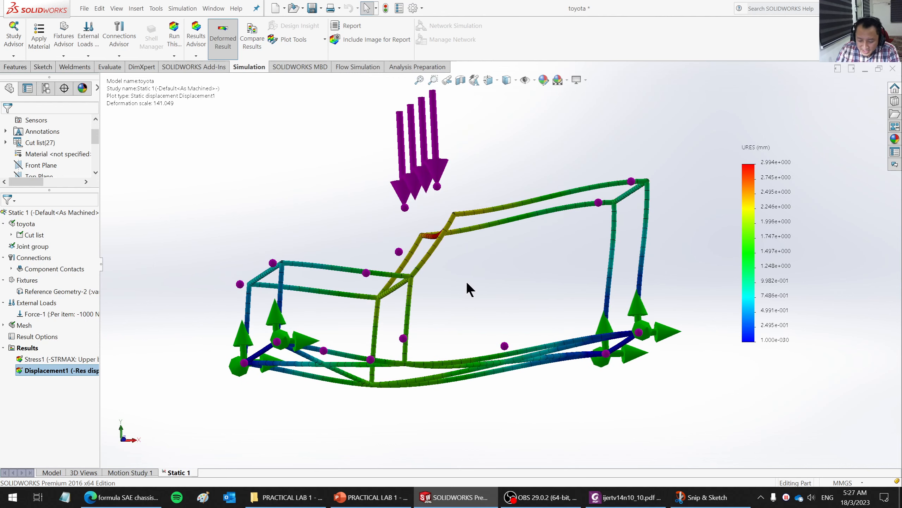
- Examine the chassis displacement in front view and from oblique angles, finishing in the standard front view
{"action": "key", "text": "ctrl+1"}
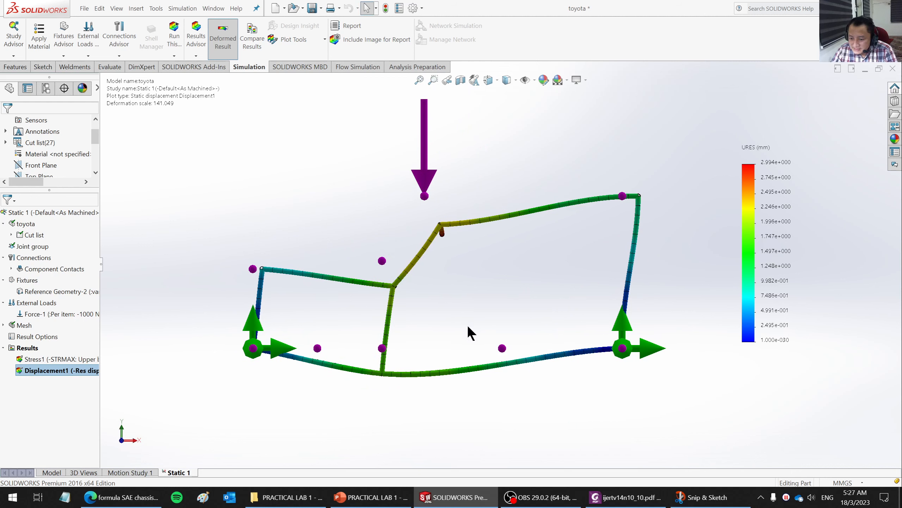
{"action": "scroll", "coordinate": [463, 330], "scroll_direction": "down", "scroll_amount": 2}
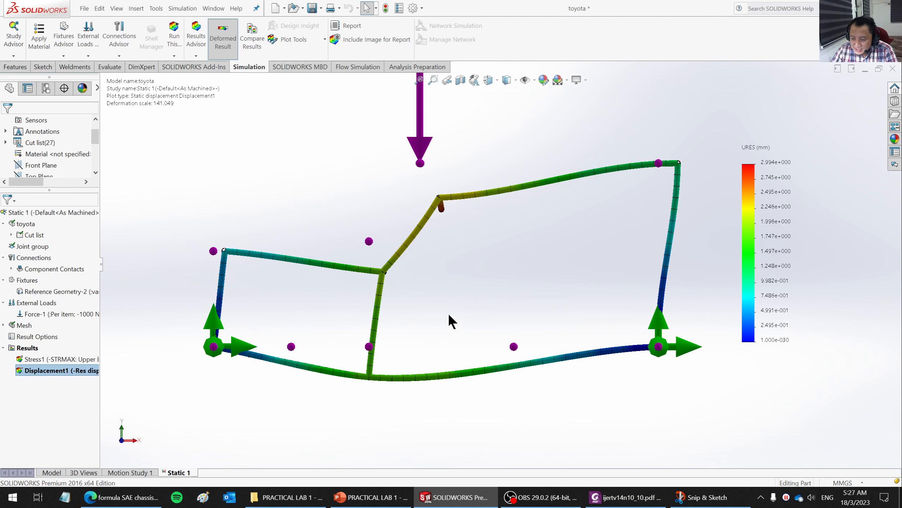
{"action": "middle_click_drag", "start_coordinate": [486, 288], "coordinate": [489, 322]}
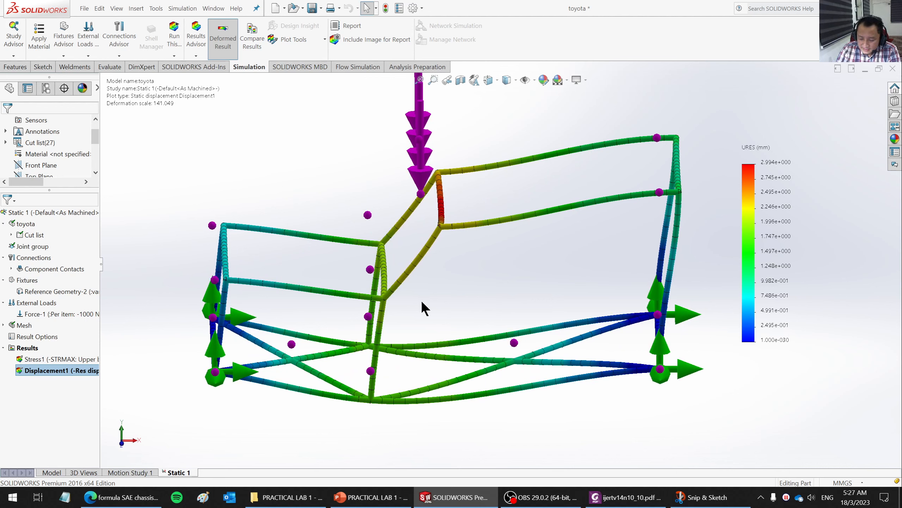
{"action": "key", "text": "ctrl+1"}
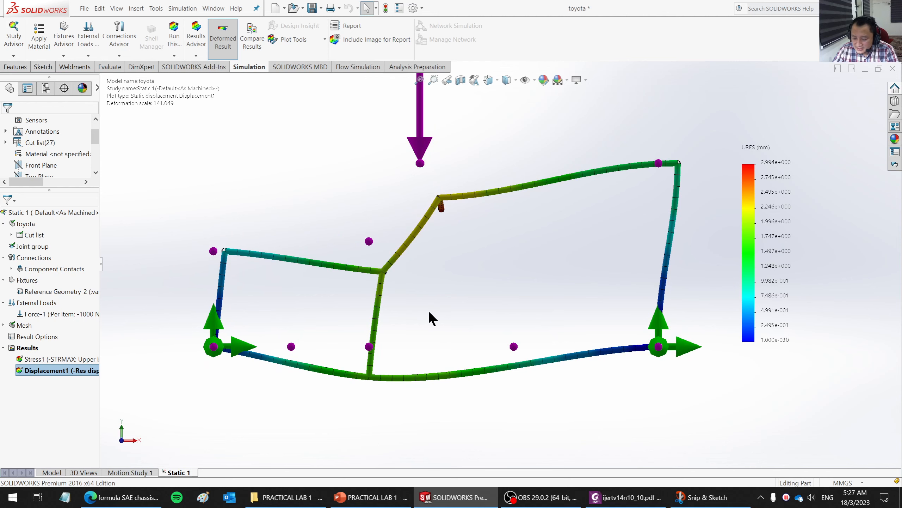
{"action": "key", "text": "space"}
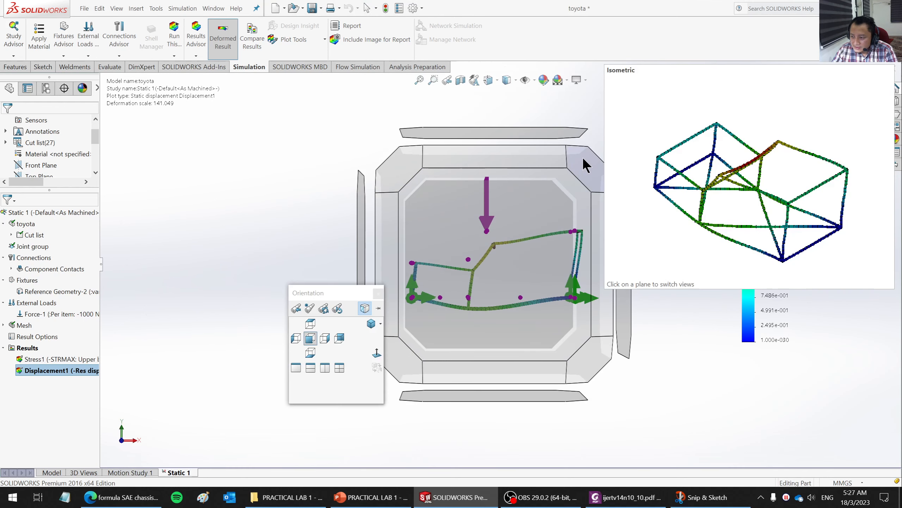
{"action": "left_click", "coordinate": [584, 375]}
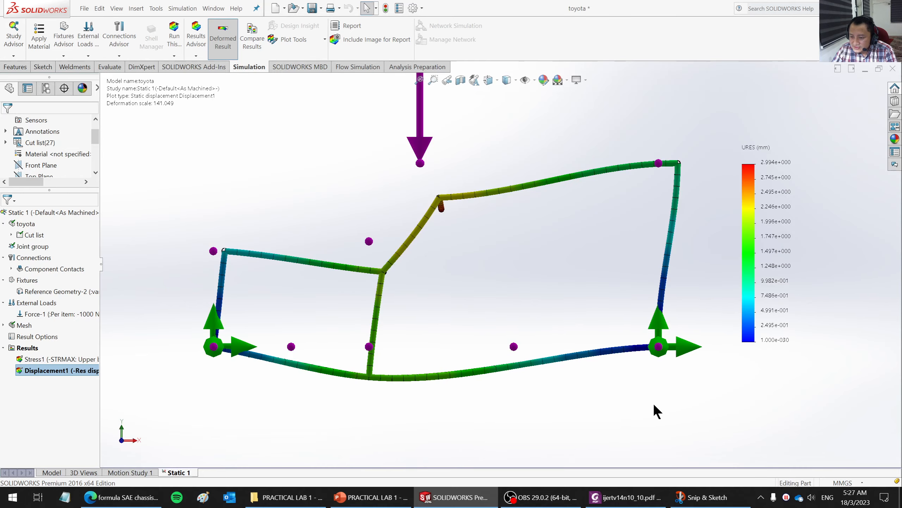
{"action": "middle_click_drag", "start_coordinate": [489, 278], "coordinate": [484, 325]}
{"action": "scroll", "coordinate": [484, 291], "scroll_direction": "up", "scroll_amount": 3}
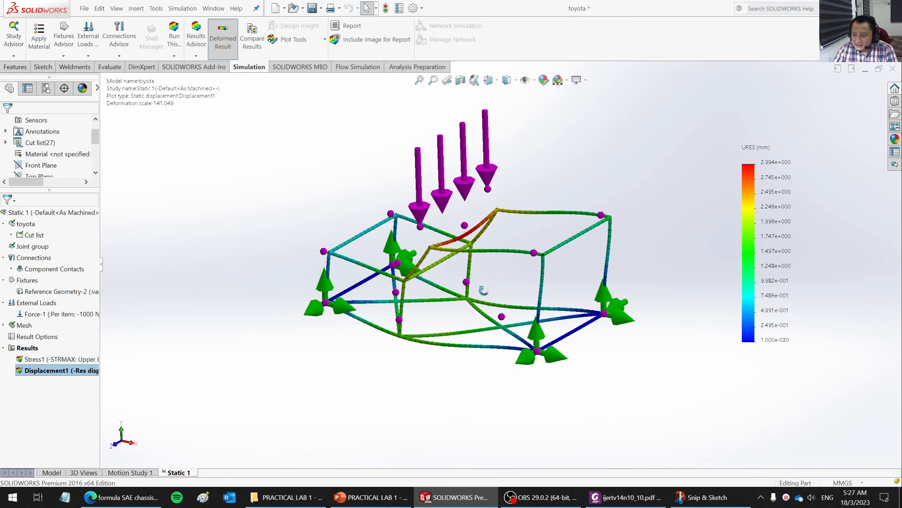
{"action": "middle_click_drag", "start_coordinate": [483, 291], "coordinate": [532, 349]}
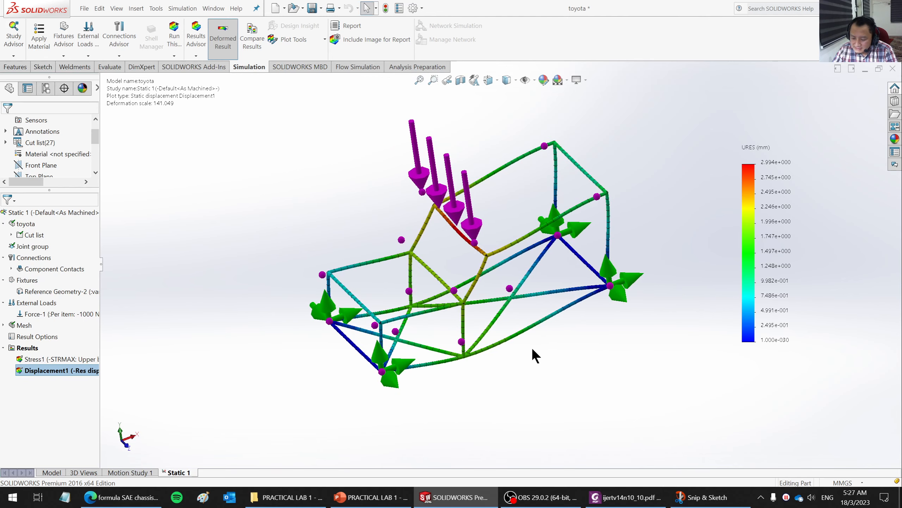
{"action": "key", "text": "space"}
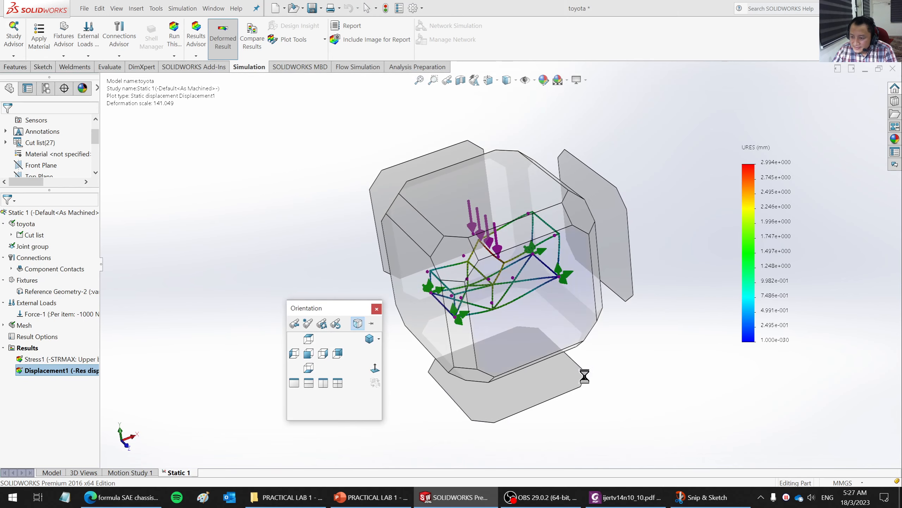
{"action": "left_click", "coordinate": [575, 309]}
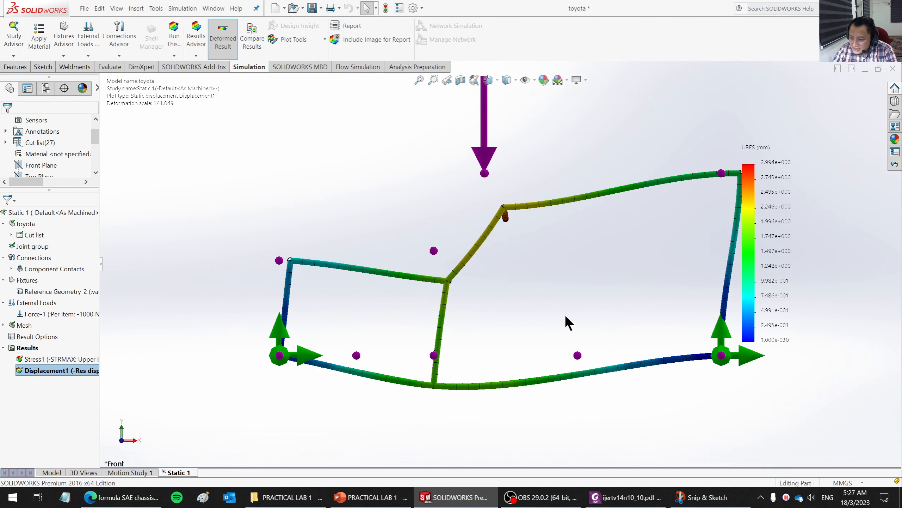
{"action": "scroll", "coordinate": [694, 215], "scroll_direction": "down", "scroll_amount": 2}
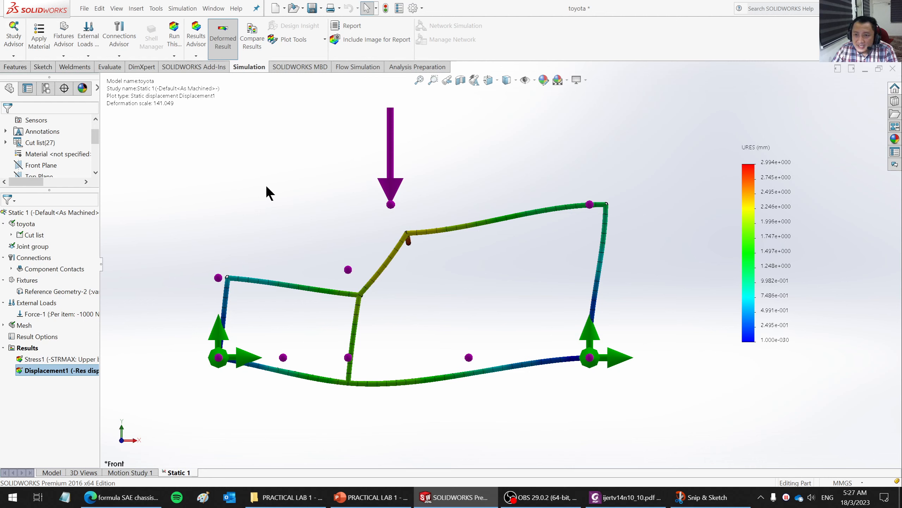
- Probe the displacement at a node on the lower rail just behind the middle post and place its callout below the chassis
{"action": "left_click", "coordinate": [323, 40]}
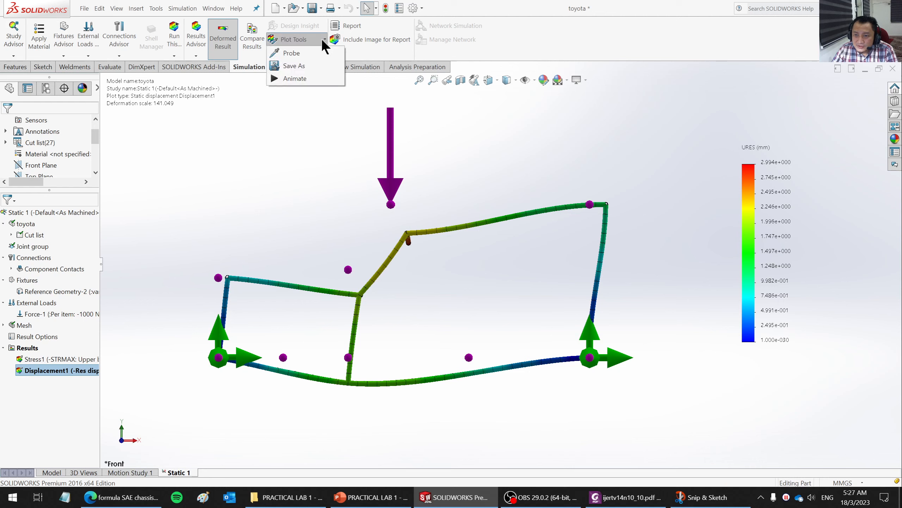
{"action": "left_click", "coordinate": [290, 54]}
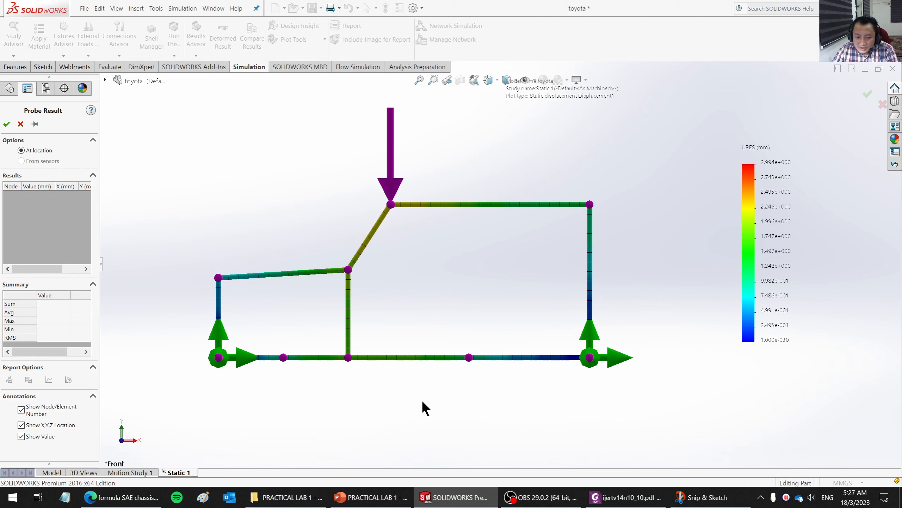
{"action": "left_click", "coordinate": [402, 361]}
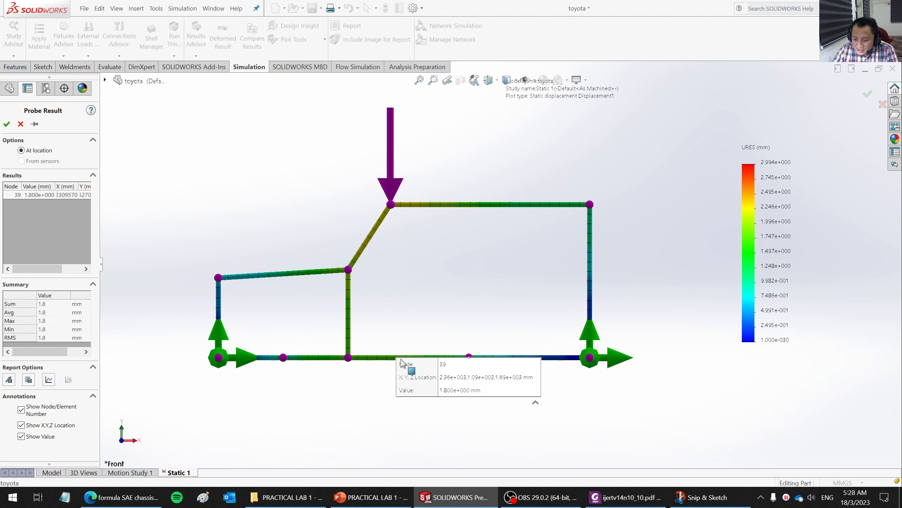
{"action": "left_click_drag", "start_coordinate": [405, 366], "coordinate": [510, 429]}
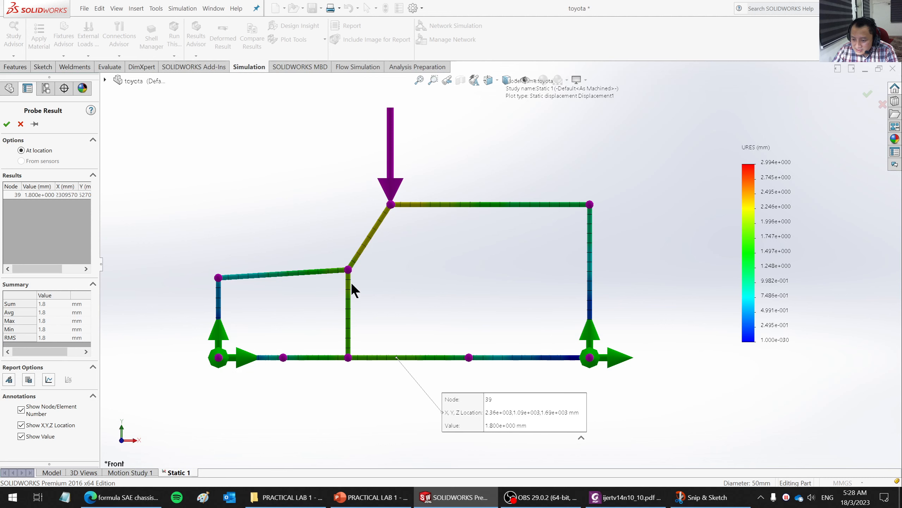
{"action": "left_click", "coordinate": [7, 123]}
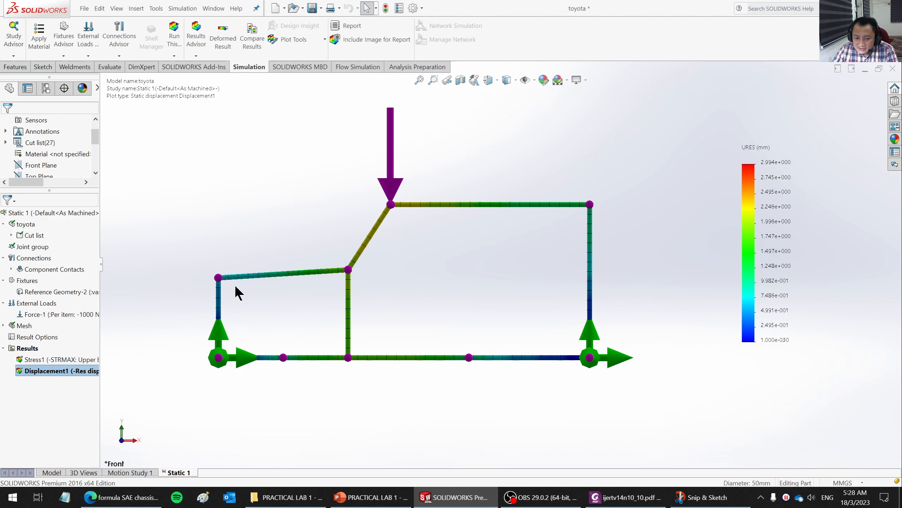
- Review the displacement plot's deformed shape settings and view the chassis from an angle
{"action": "right_click", "coordinate": [77, 372]}
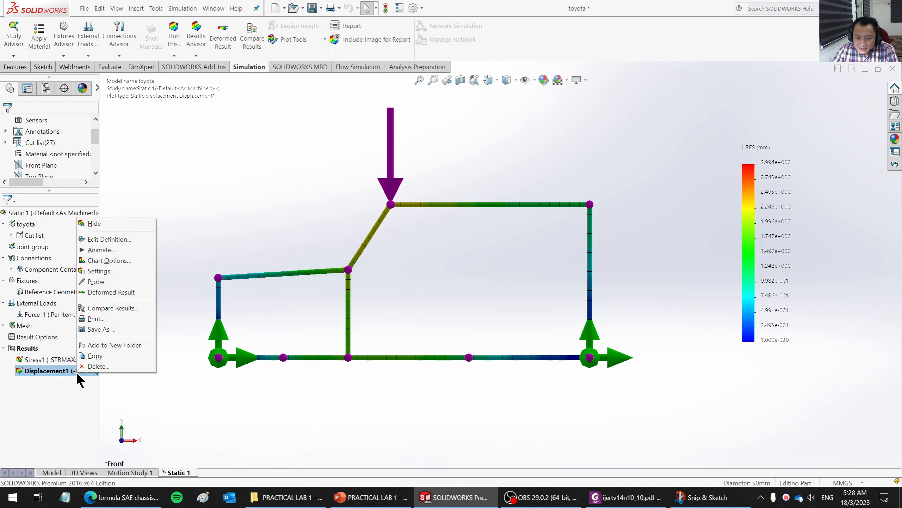
{"action": "left_click", "coordinate": [110, 239]}
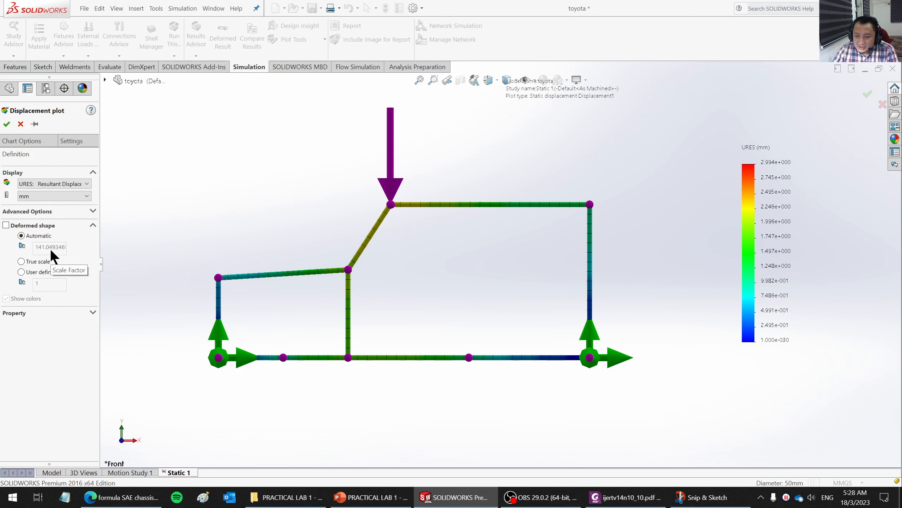
{"action": "left_click", "coordinate": [6, 123]}
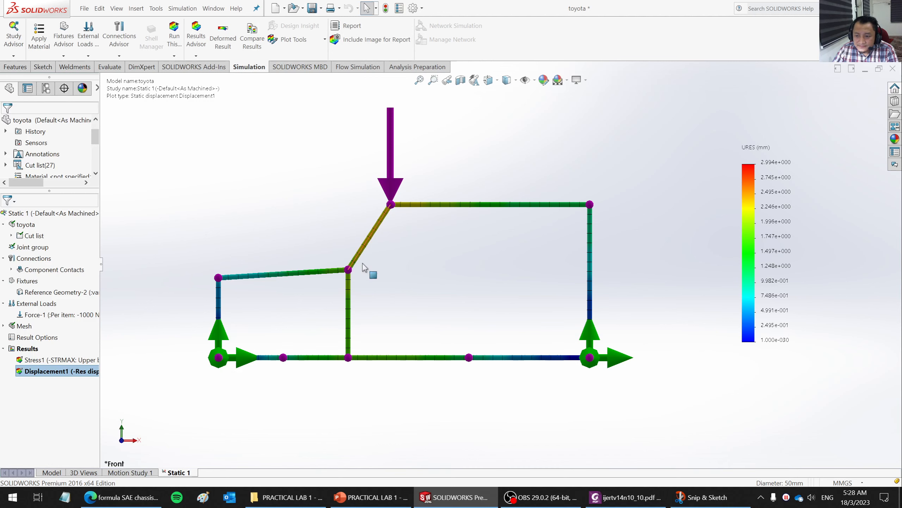
{"action": "middle_click_drag", "start_coordinate": [363, 266], "coordinate": [394, 352]}
{"action": "right_click", "coordinate": [33, 349]}
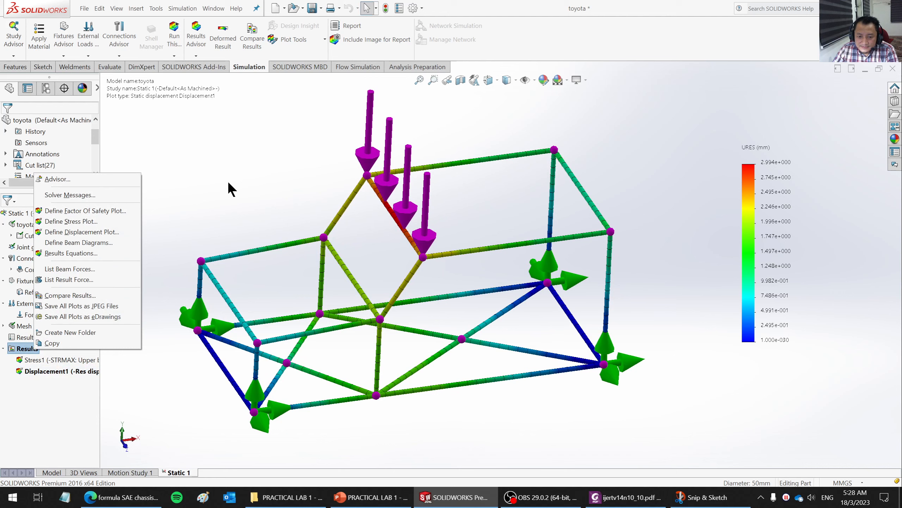
{"action": "left_click", "coordinate": [540, 401]}
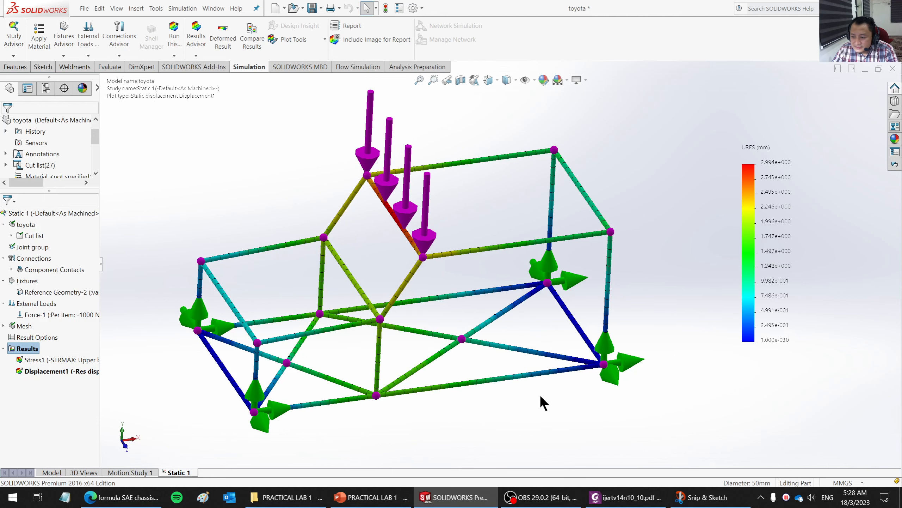
{"action": "middle_click_drag", "start_coordinate": [540, 401], "coordinate": [499, 385]}
- Play the displacement plot's animation, then stop and close it
{"action": "right_click", "coordinate": [37, 370]}
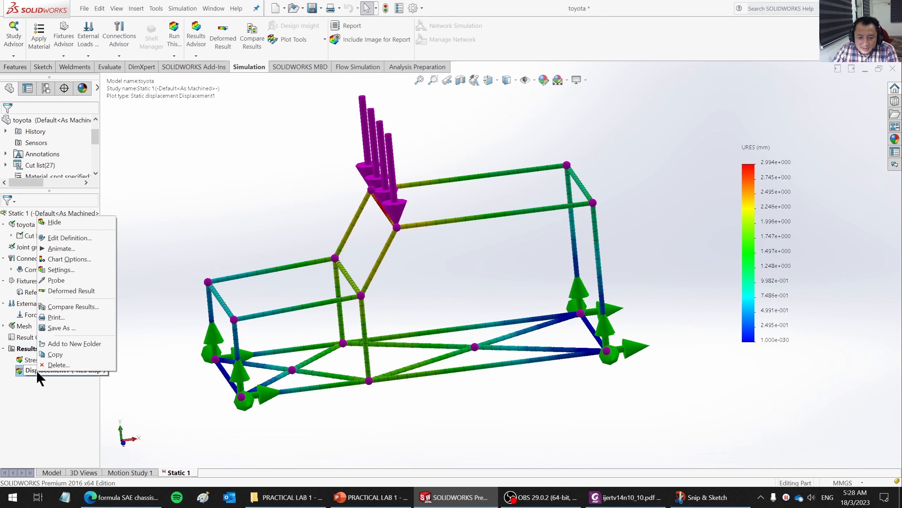
{"action": "left_click", "coordinate": [65, 249]}
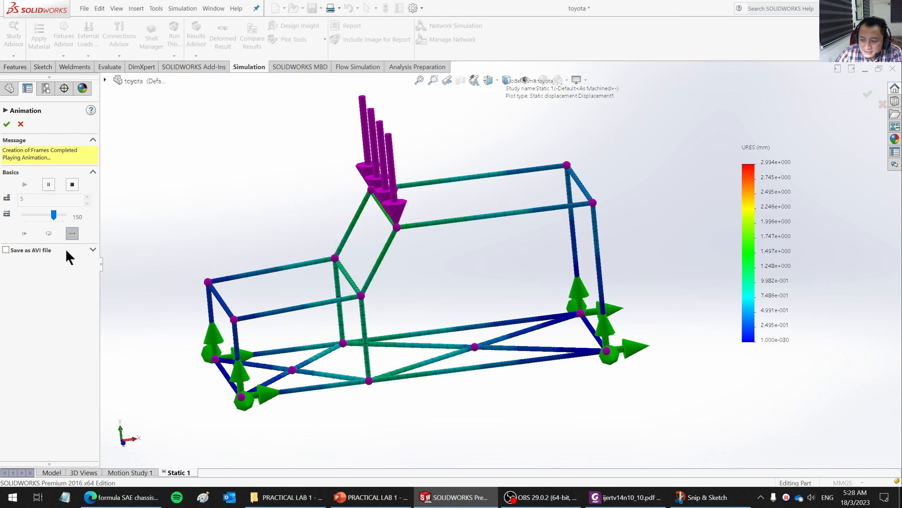
{"action": "left_click", "coordinate": [71, 183]}
{"action": "left_click", "coordinate": [19, 125]}
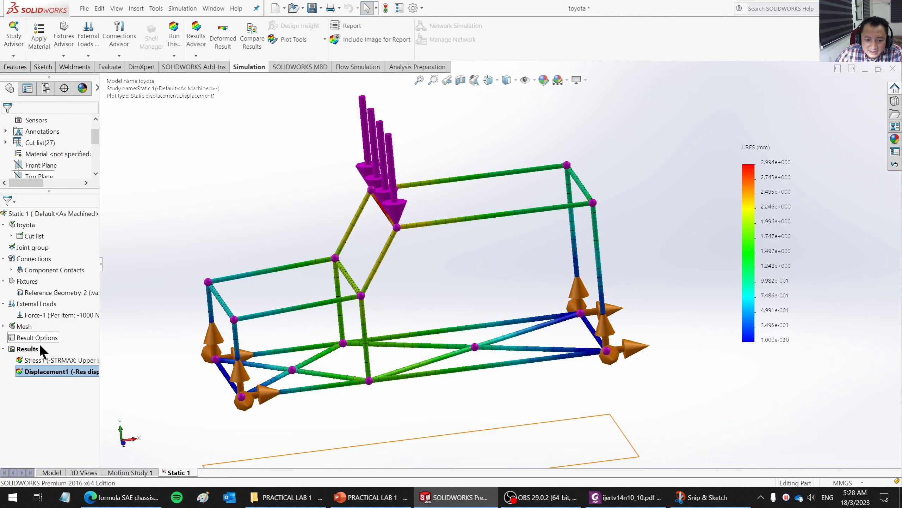
- Show the stress plot for comparison and return to the displacement plot
{"action": "right_click", "coordinate": [37, 371]}
{"action": "right_click", "coordinate": [24, 359]}
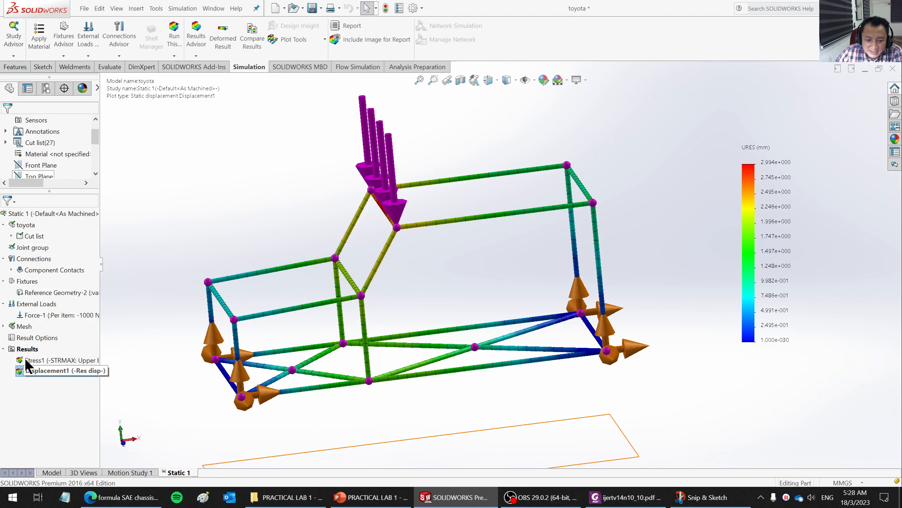
{"action": "left_click", "coordinate": [38, 366]}
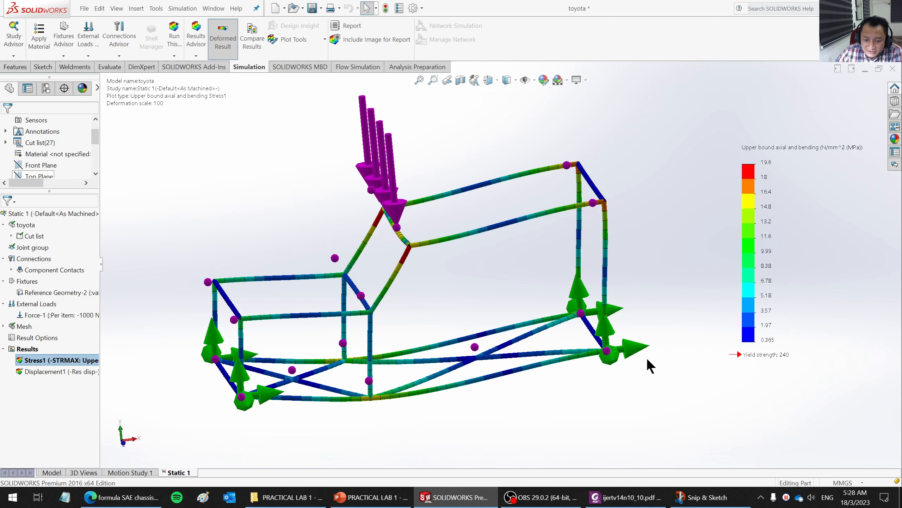
{"action": "right_click", "coordinate": [52, 371]}
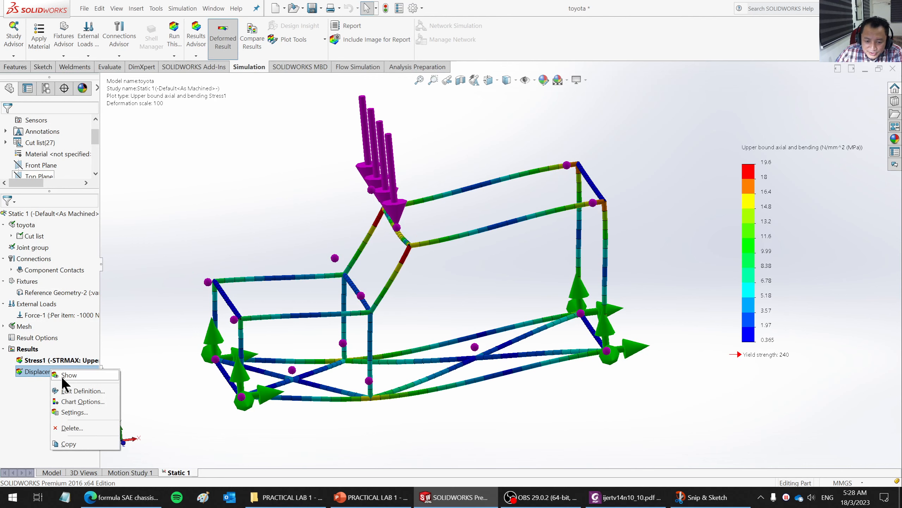
{"action": "left_click", "coordinate": [62, 377]}
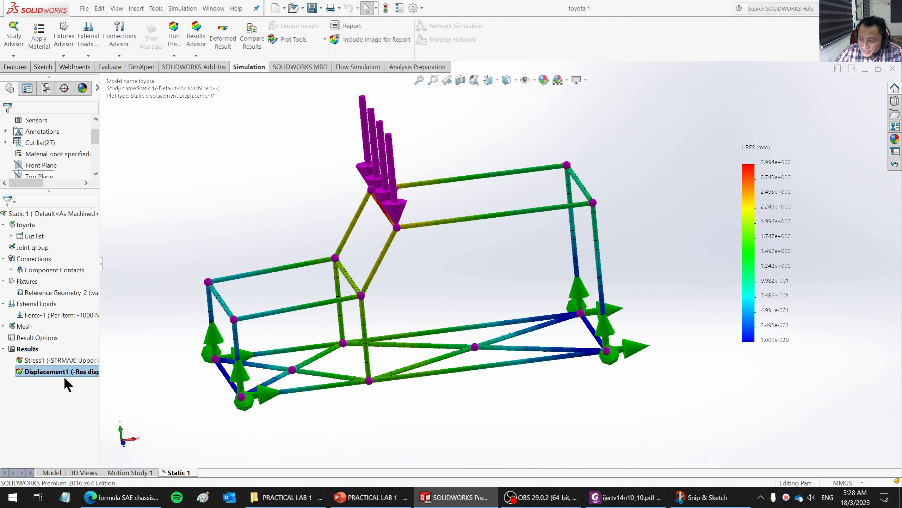
- Turn on the deformed shape with automatic scale in the displacement plot's definition
{"action": "right_click", "coordinate": [64, 372]}
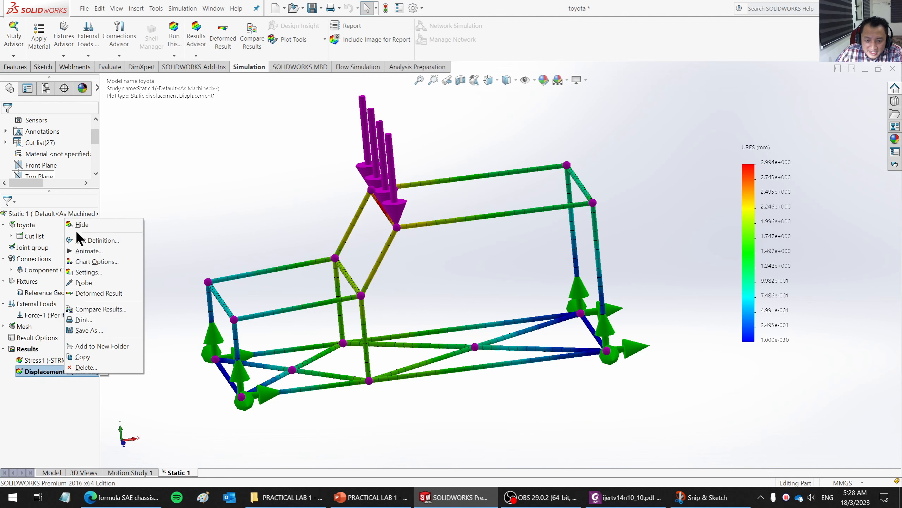
{"action": "left_click", "coordinate": [89, 242]}
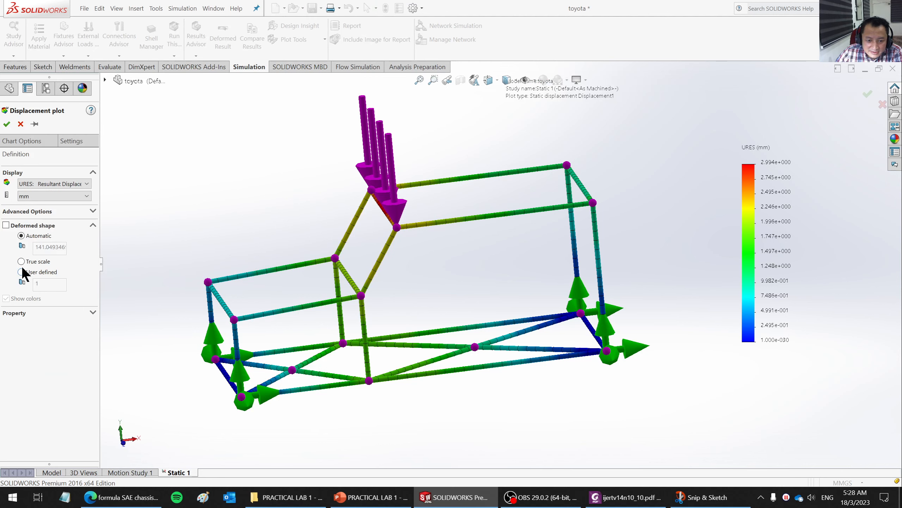
{"action": "left_click", "coordinate": [6, 225]}
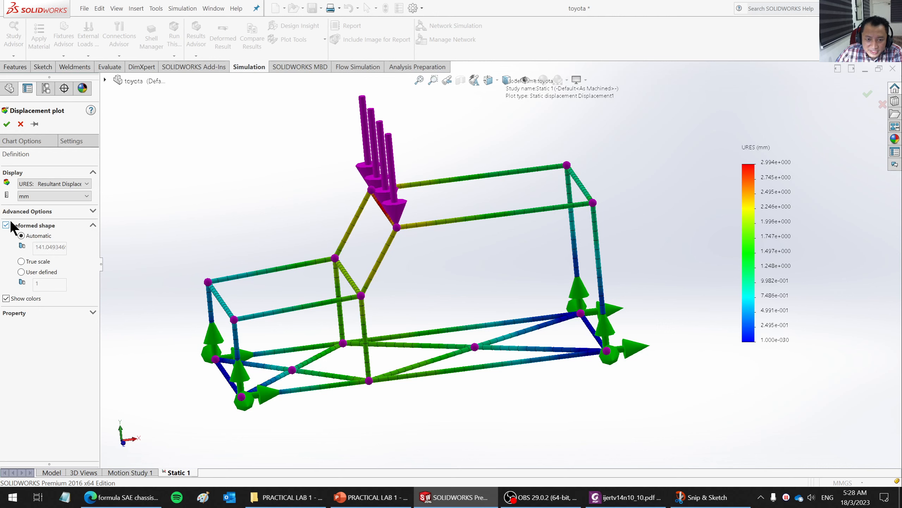
{"action": "left_click", "coordinate": [7, 123]}
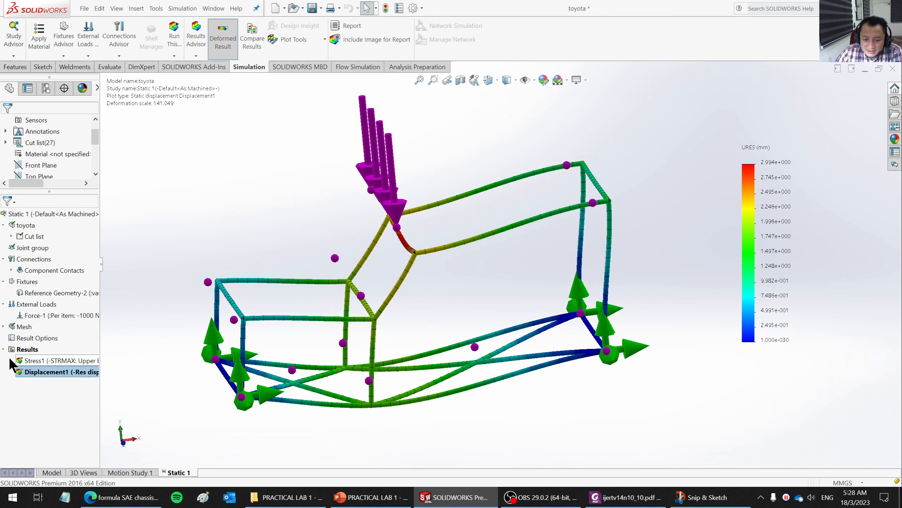
- Probe the displacement at the near-side joint where the windshield-side post meets the lower rail, and move its callout below the chassis
{"action": "middle_click_drag", "start_coordinate": [403, 380], "coordinate": [354, 414]}
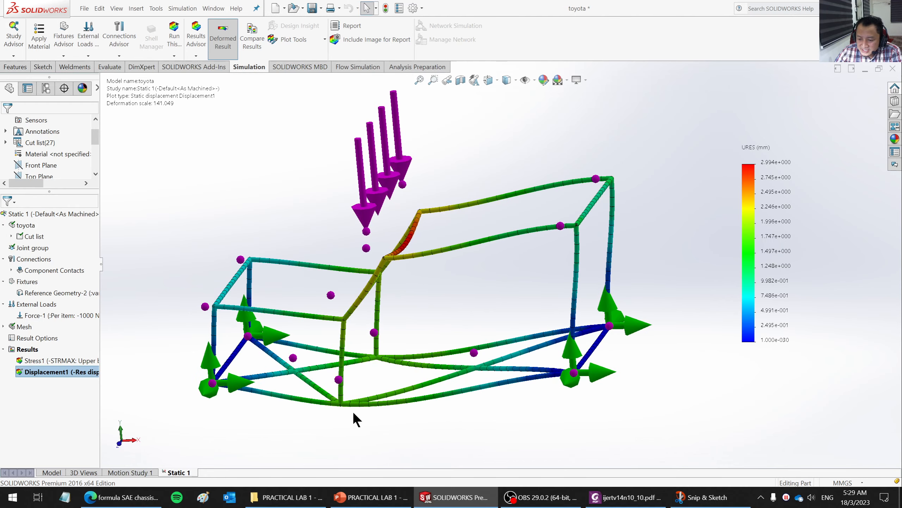
{"action": "scroll", "coordinate": [342, 405], "scroll_direction": "down", "scroll_amount": 5}
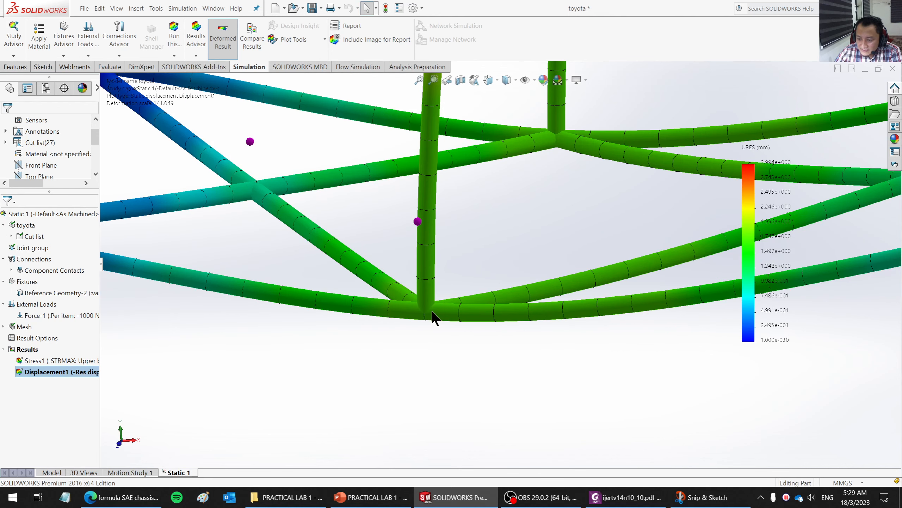
{"action": "scroll", "coordinate": [423, 317], "scroll_direction": "up", "scroll_amount": 6}
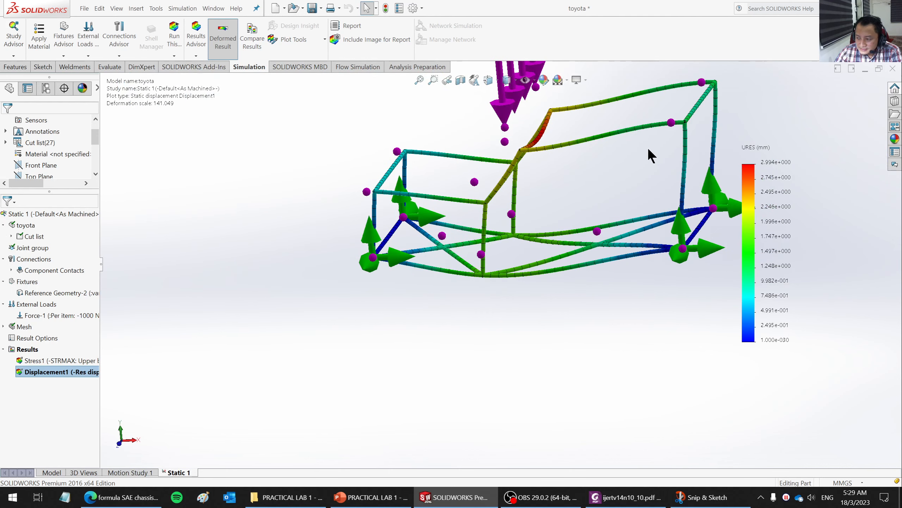
{"action": "scroll", "coordinate": [647, 147], "scroll_direction": "down", "scroll_amount": 2}
{"action": "scroll", "coordinate": [583, 228], "scroll_direction": "up", "scroll_amount": 3}
{"action": "scroll", "coordinate": [582, 224], "scroll_direction": "down", "scroll_amount": 1}
{"action": "scroll", "coordinate": [577, 225], "scroll_direction": "up", "scroll_amount": 1}
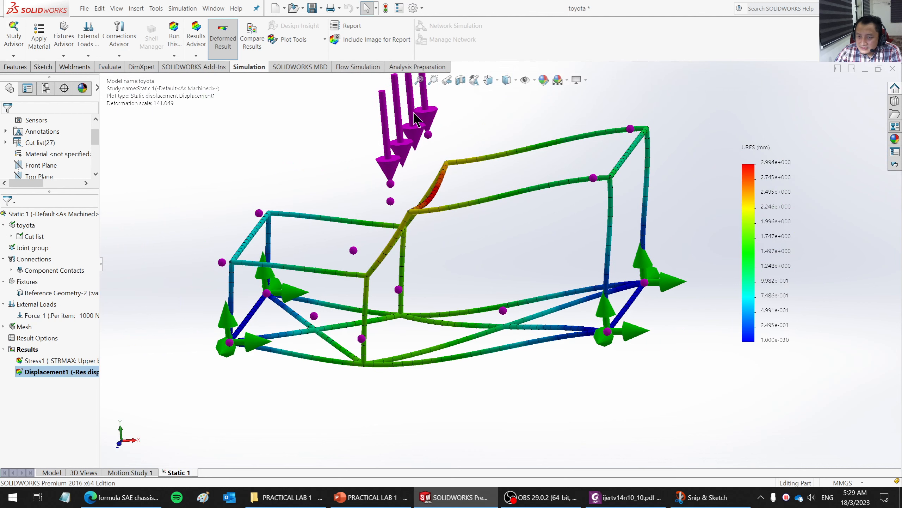
{"action": "left_click", "coordinate": [301, 39]}
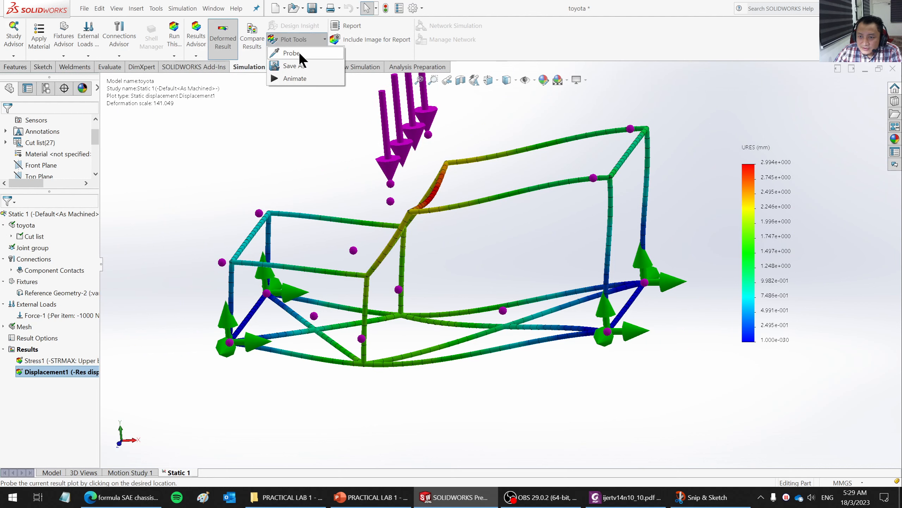
{"action": "left_click", "coordinate": [362, 340]}
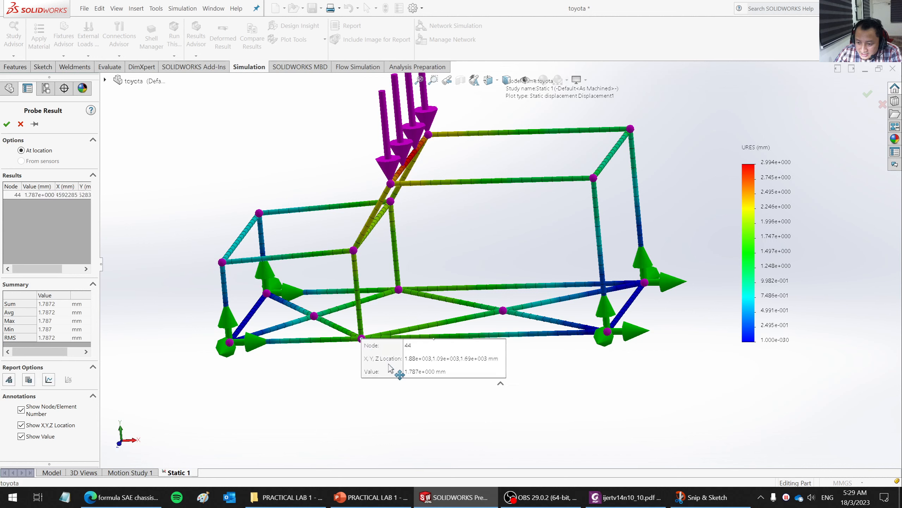
{"action": "left_click_drag", "start_coordinate": [439, 383], "coordinate": [454, 426]}
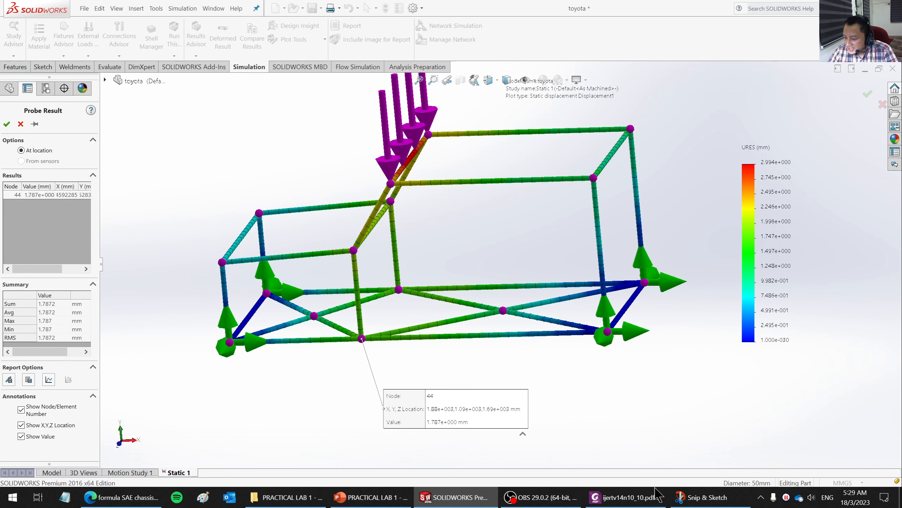
- Capture a rectangular snip of the probed displacement plot with its legend and open it maximized in Snip & Sketch
{"action": "left_click", "coordinate": [682, 499]}
{"action": "left_click", "coordinate": [683, 500]}
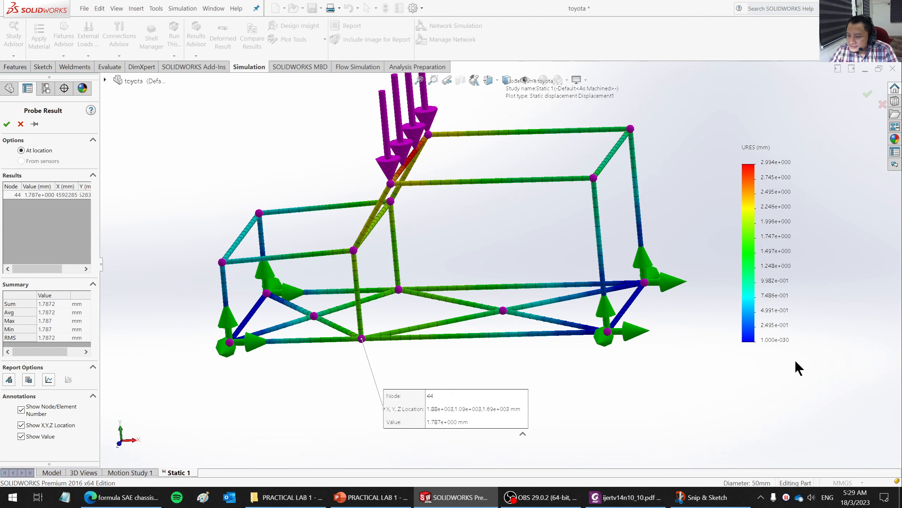
{"action": "scroll", "coordinate": [528, 458], "scroll_direction": "up", "scroll_amount": 3}
{"action": "scroll", "coordinate": [667, 156], "scroll_direction": "down", "scroll_amount": 1}
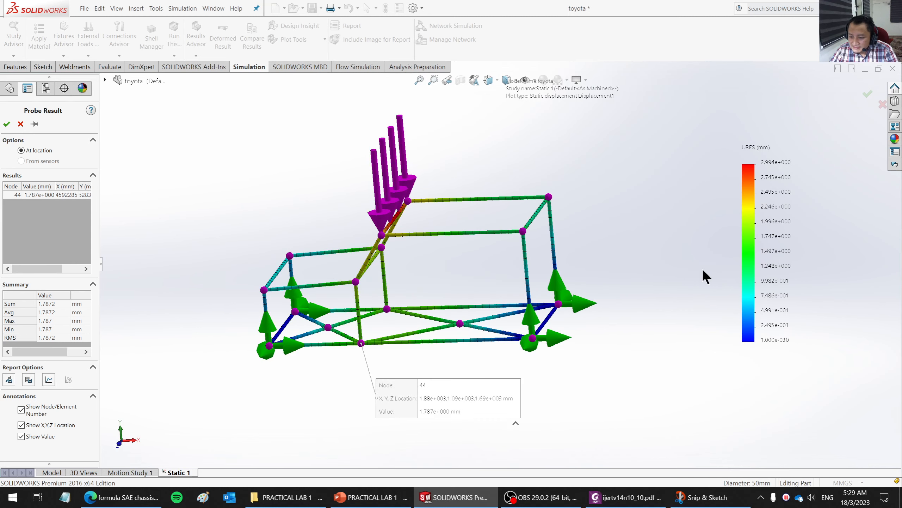
{"action": "key", "text": "super+shift+s"}
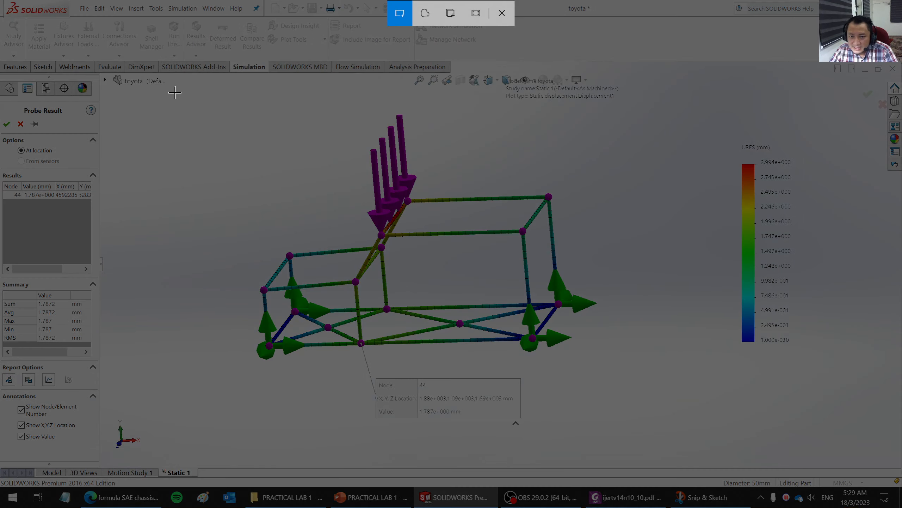
{"action": "mouse_move", "coordinate": [169, 88]}
{"action": "left_mouse_down"}
{"action": "mouse_move", "coordinate": [577, 396]}
{"action": "mouse_move", "coordinate": [823, 481]}
{"action": "mouse_move", "coordinate": [843, 477]}
{"action": "left_mouse_up"}
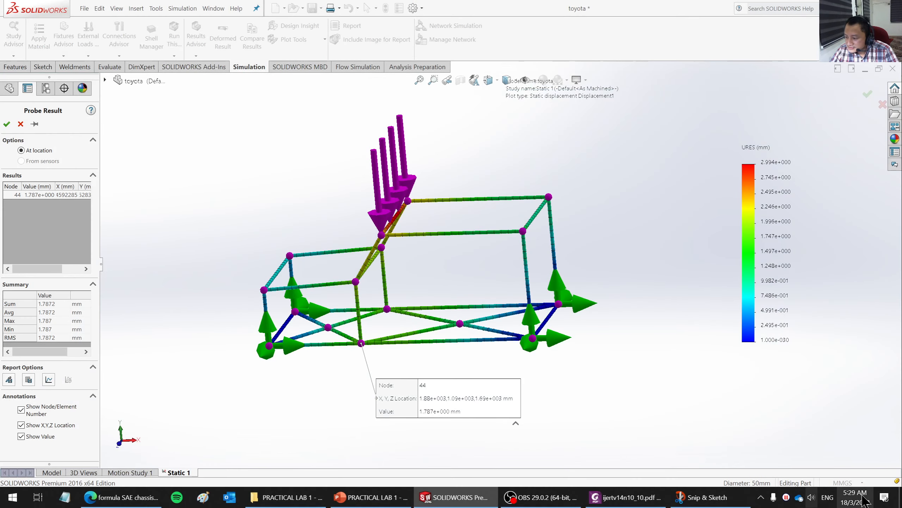
{"action": "left_click", "coordinate": [885, 497]}
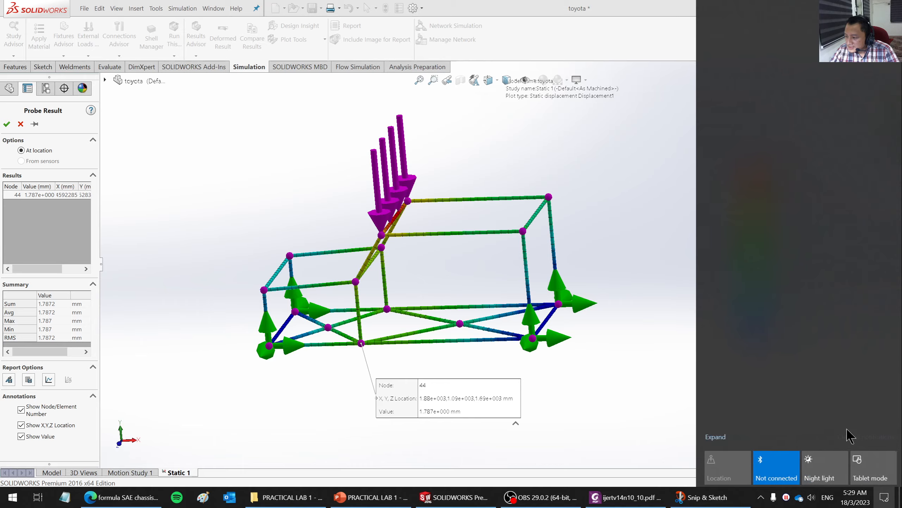
{"action": "left_click", "coordinate": [789, 127]}
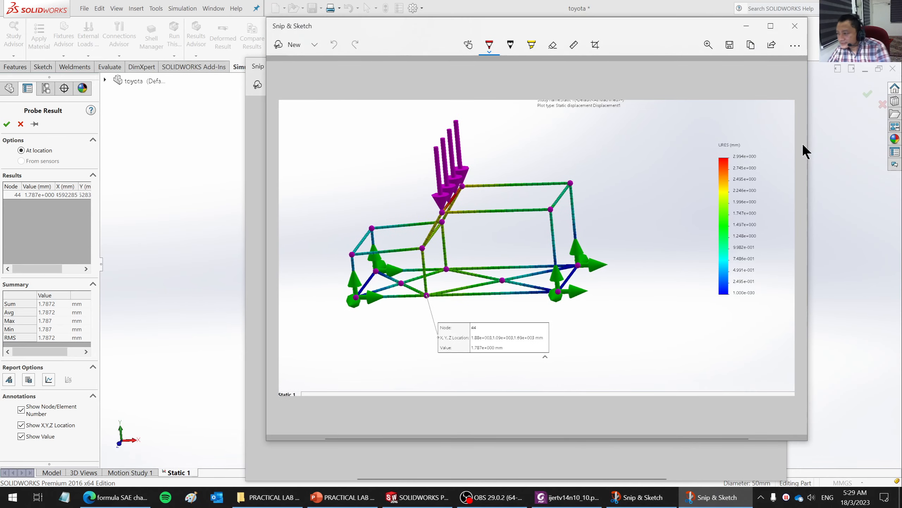
{"action": "left_click", "coordinate": [771, 26]}
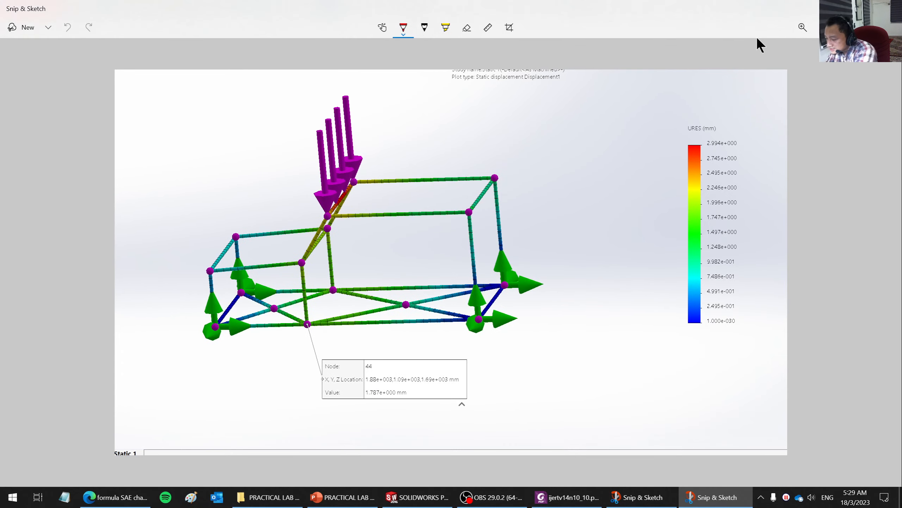
{"action": "left_click", "coordinate": [764, 38]}
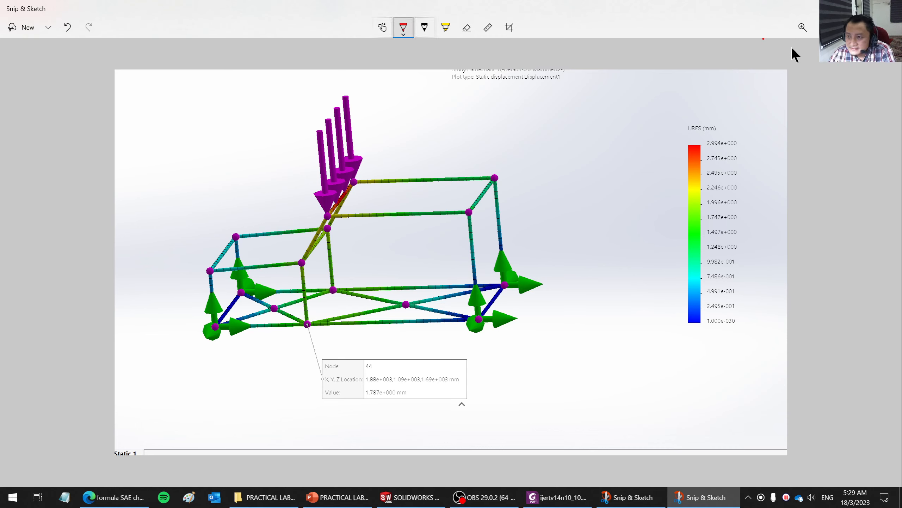
{"action": "left_click", "coordinate": [404, 28]}
{"action": "left_click", "coordinate": [311, 95]}
{"action": "left_click_drag", "start_coordinate": [140, 79], "coordinate": [139, 107]}
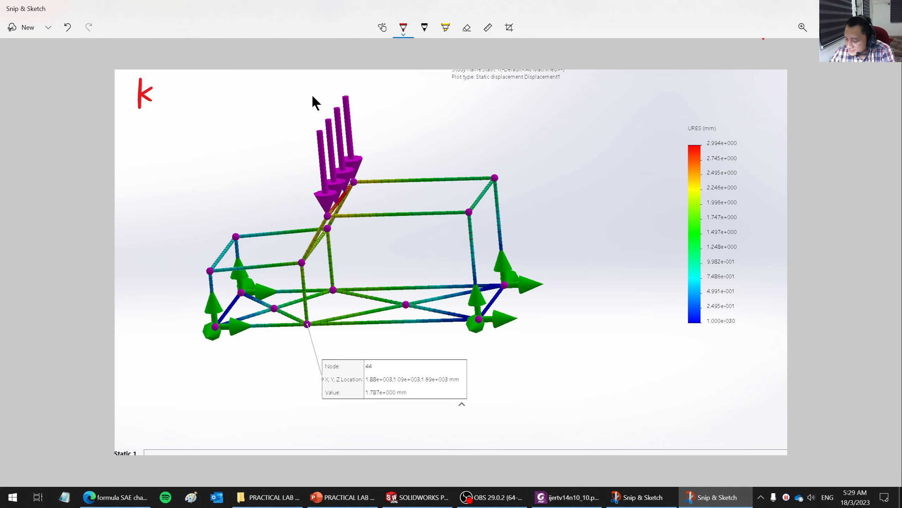
{"action": "key", "text": "ctrl+z"}
{"action": "key", "text": "ctrl+z"}
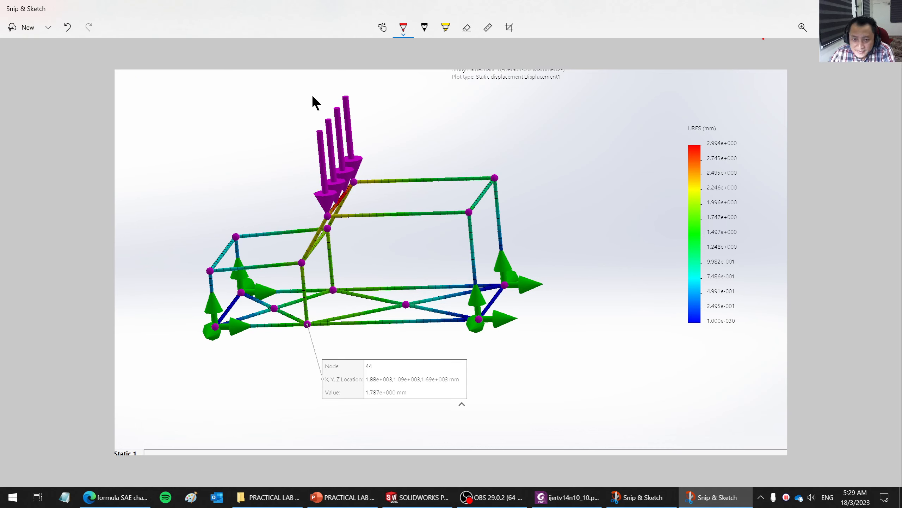
- Handwrite F = kx in red in the snip's empty area above the chassis's hood, with k = F/x beneath it
{"action": "left_click_drag", "start_coordinate": [133, 75], "coordinate": [133, 102]}
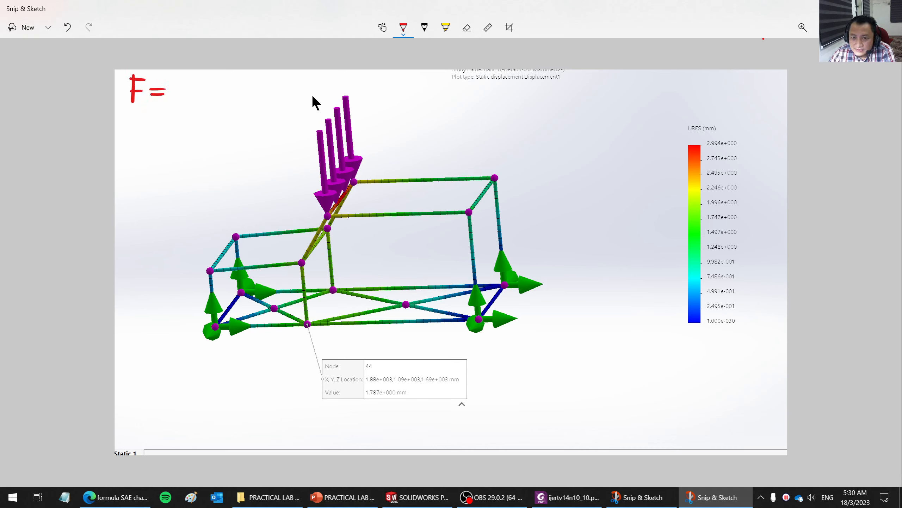
{"action": "mouse_move", "coordinate": [181, 73]}
{"action": "left_mouse_down"}
{"action": "mouse_move", "coordinate": [179, 101]}
{"action": "mouse_move", "coordinate": [194, 101]}
{"action": "left_mouse_up"}
{"action": "mouse_move", "coordinate": [197, 83]}
{"action": "left_mouse_down"}
{"action": "mouse_move", "coordinate": [216, 98]}
{"action": "mouse_move", "coordinate": [197, 100]}
{"action": "left_mouse_up"}
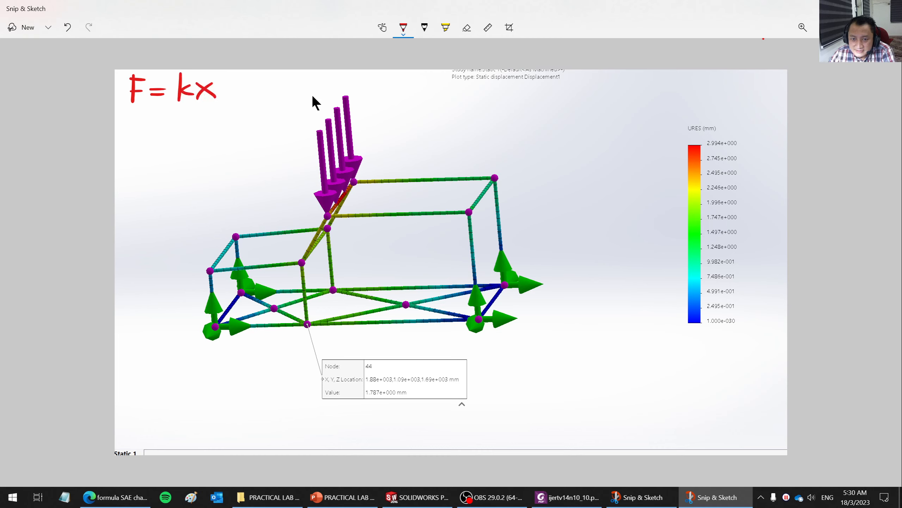
{"action": "mouse_move", "coordinate": [131, 125]}
{"action": "left_mouse_down"}
{"action": "mouse_move", "coordinate": [128, 159]}
{"action": "mouse_move", "coordinate": [146, 154]}
{"action": "left_mouse_up"}
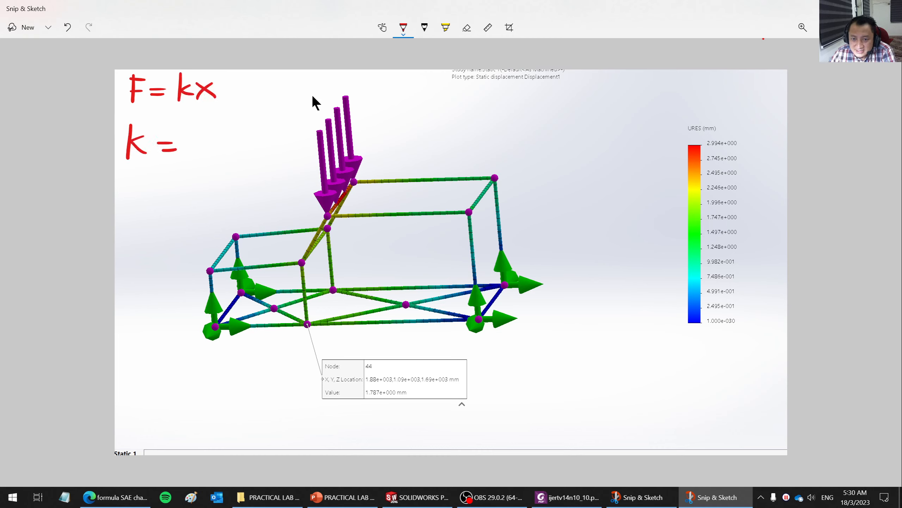
{"action": "mouse_move", "coordinate": [215, 113]}
{"action": "left_mouse_down"}
{"action": "mouse_move", "coordinate": [212, 143]}
{"action": "mouse_move", "coordinate": [232, 115]}
{"action": "left_mouse_up"}
{"action": "left_click_drag", "start_coordinate": [214, 129], "coordinate": [229, 127]}
{"action": "mouse_move", "coordinate": [196, 154]}
{"action": "left_mouse_down"}
{"action": "mouse_move", "coordinate": [245, 148]}
{"action": "mouse_move", "coordinate": [212, 183]}
{"action": "left_mouse_up"}
{"action": "mouse_move", "coordinate": [242, 166]}
{"action": "left_mouse_down"}
{"action": "mouse_move", "coordinate": [232, 175]}
{"action": "mouse_move", "coordinate": [244, 181]}
{"action": "left_mouse_up"}
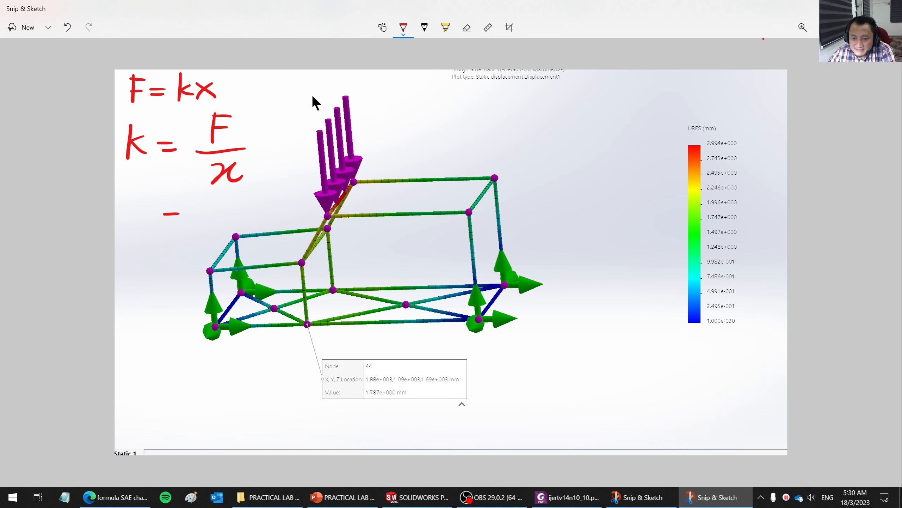
{"action": "left_click_drag", "start_coordinate": [205, 196], "coordinate": [201, 217]}
{"action": "mouse_move", "coordinate": [217, 198]}
{"action": "left_mouse_down"}
{"action": "mouse_move", "coordinate": [214, 213]}
{"action": "mouse_move", "coordinate": [217, 197]}
{"action": "left_mouse_up"}
{"action": "left_click_drag", "start_coordinate": [231, 198], "coordinate": [246, 196]}
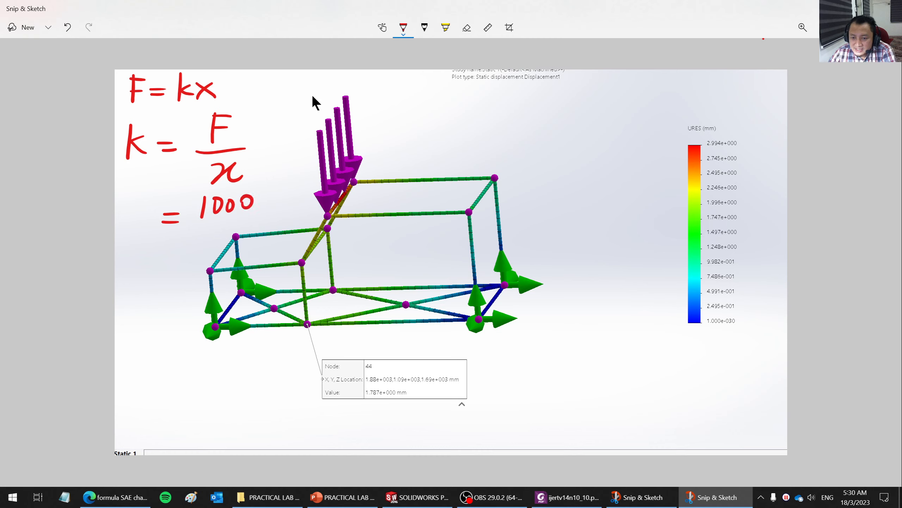
{"action": "mouse_move", "coordinate": [188, 226]}
{"action": "left_mouse_down"}
{"action": "mouse_move", "coordinate": [280, 217]}
{"action": "mouse_move", "coordinate": [218, 206]}
{"action": "mouse_move", "coordinate": [204, 207]}
{"action": "mouse_move", "coordinate": [193, 226]}
{"action": "mouse_move", "coordinate": [171, 214]}
{"action": "left_mouse_up"}
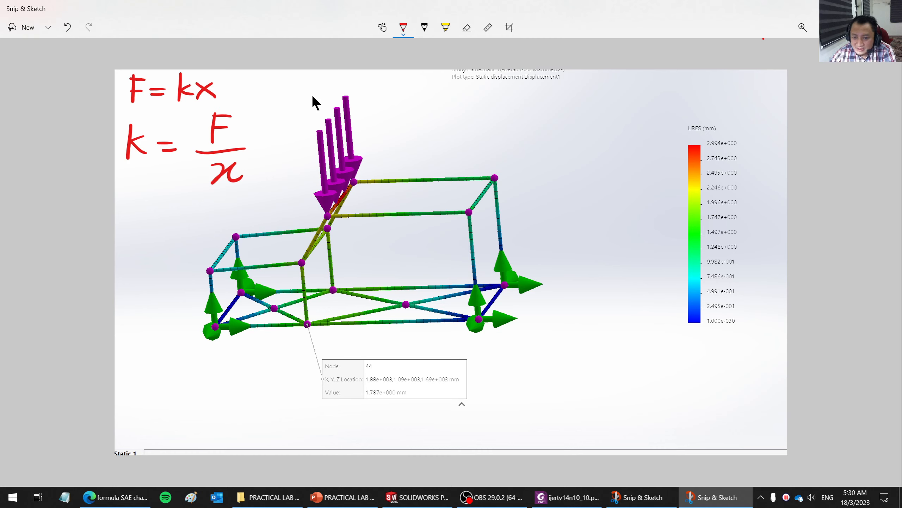
- Handwrite k = 1000 with a fraction line under the 1000 in the empty area above the chassis's roof
{"action": "left_click_drag", "start_coordinate": [466, 100], "coordinate": [466, 114]}
{"action": "left_click_drag", "start_coordinate": [477, 113], "coordinate": [489, 105]}
{"action": "left_click_drag", "start_coordinate": [532, 81], "coordinate": [527, 102]}
{"action": "left_click_drag", "start_coordinate": [547, 85], "coordinate": [594, 85]}
{"action": "left_click_drag", "start_coordinate": [520, 115], "coordinate": [626, 112]}
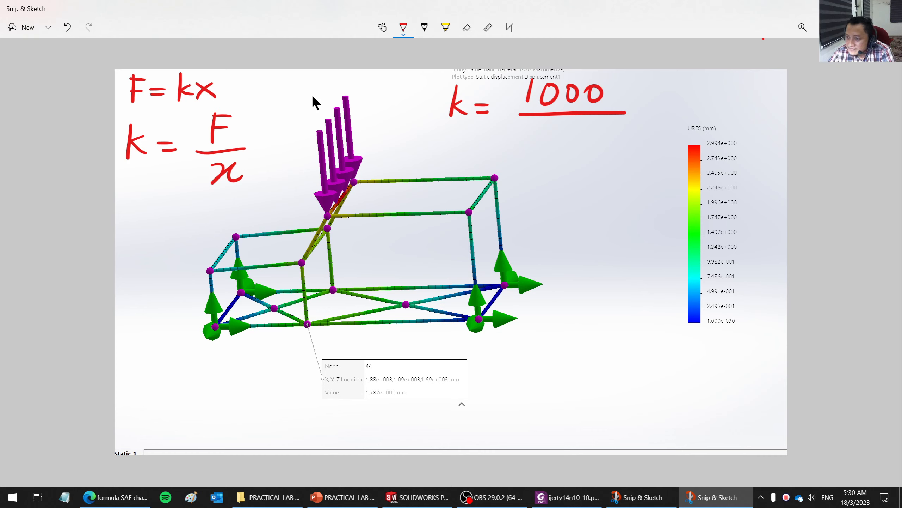
- Write 1.787×10^-3 as the denominator under 1000 and begin the result line below with an equals sign
{"action": "left_click", "coordinate": [545, 132]}
{"action": "mouse_move", "coordinate": [532, 124]}
{"action": "left_mouse_down"}
{"action": "mouse_move", "coordinate": [529, 144]}
{"action": "mouse_move", "coordinate": [561, 152]}
{"action": "left_mouse_up"}
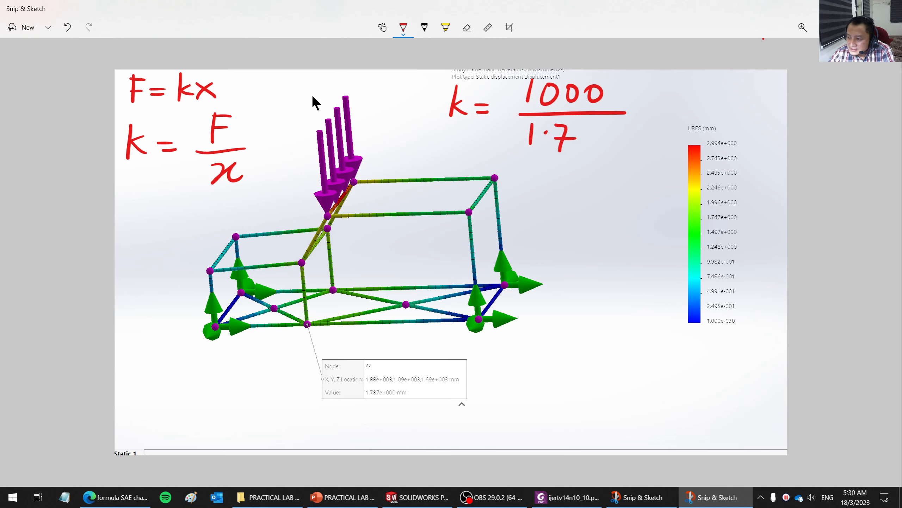
{"action": "left_click_drag", "start_coordinate": [592, 127], "coordinate": [591, 128]}
{"action": "mouse_move", "coordinate": [599, 125]}
{"action": "left_mouse_down"}
{"action": "mouse_move", "coordinate": [610, 124]}
{"action": "mouse_move", "coordinate": [601, 150]}
{"action": "left_mouse_up"}
{"action": "left_click_drag", "start_coordinate": [600, 137], "coordinate": [631, 144]}
{"action": "mouse_move", "coordinate": [629, 127]}
{"action": "left_mouse_down"}
{"action": "mouse_move", "coordinate": [616, 145]}
{"action": "mouse_move", "coordinate": [635, 146]}
{"action": "left_mouse_up"}
{"action": "left_click_drag", "start_coordinate": [650, 125], "coordinate": [689, 127]}
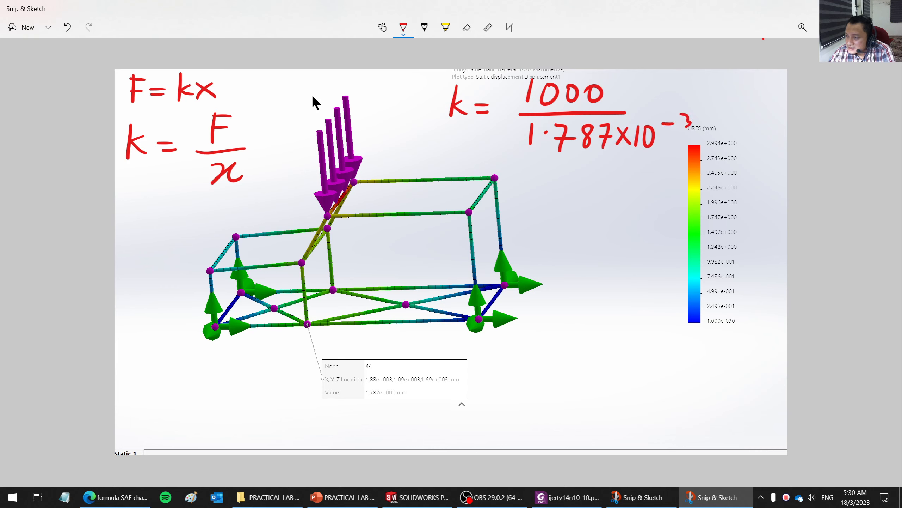
{"action": "left_click_drag", "start_coordinate": [518, 198], "coordinate": [530, 191]}
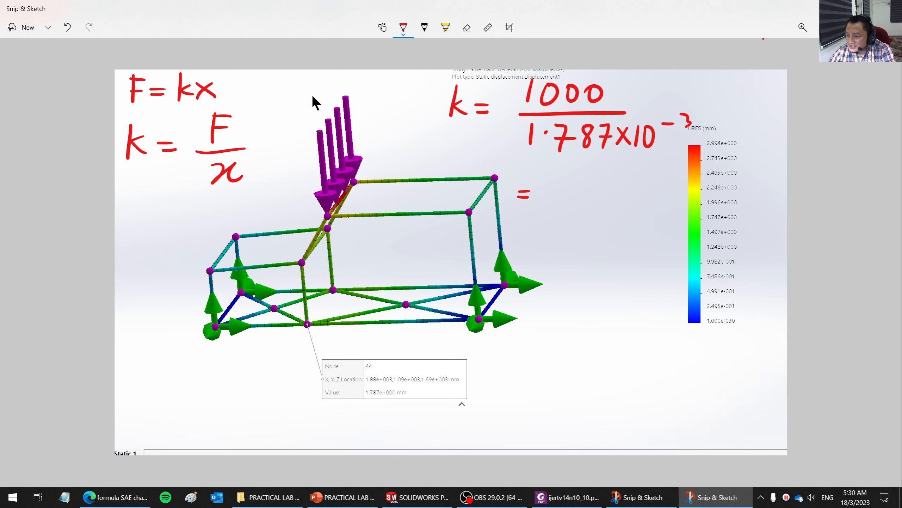
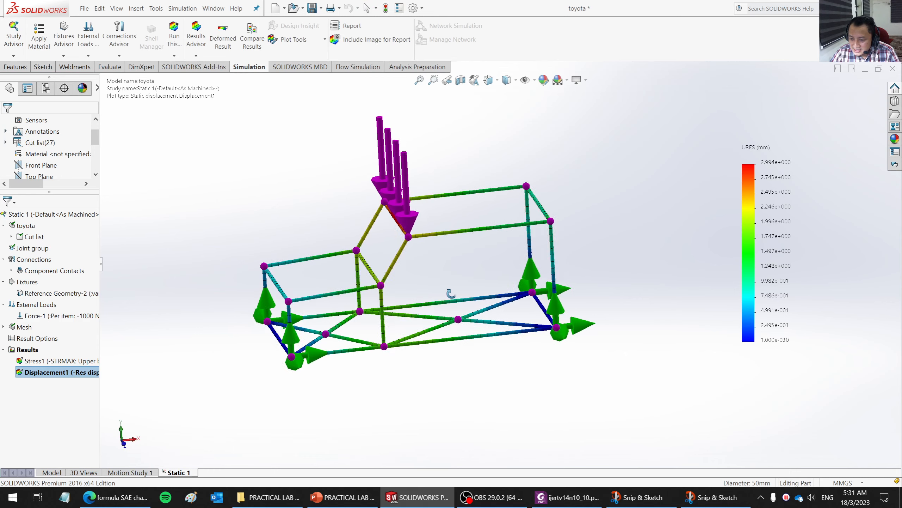
- Display the Stress1 upper bound axial and bending plot and examine the stress distribution across the chassis
{"action": "right_click", "coordinate": [45, 362]}
{"action": "left_click", "coordinate": [60, 372]}
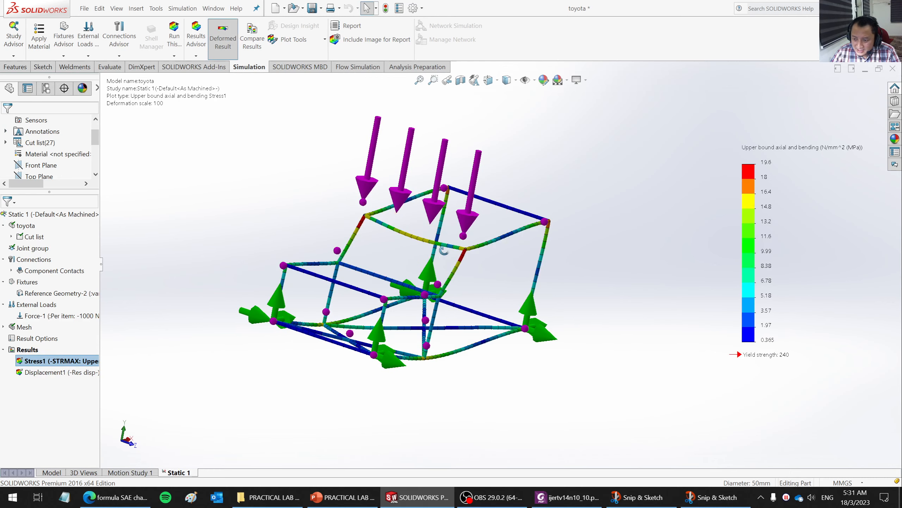
{"action": "middle_click_drag", "start_coordinate": [327, 266], "coordinate": [405, 231]}
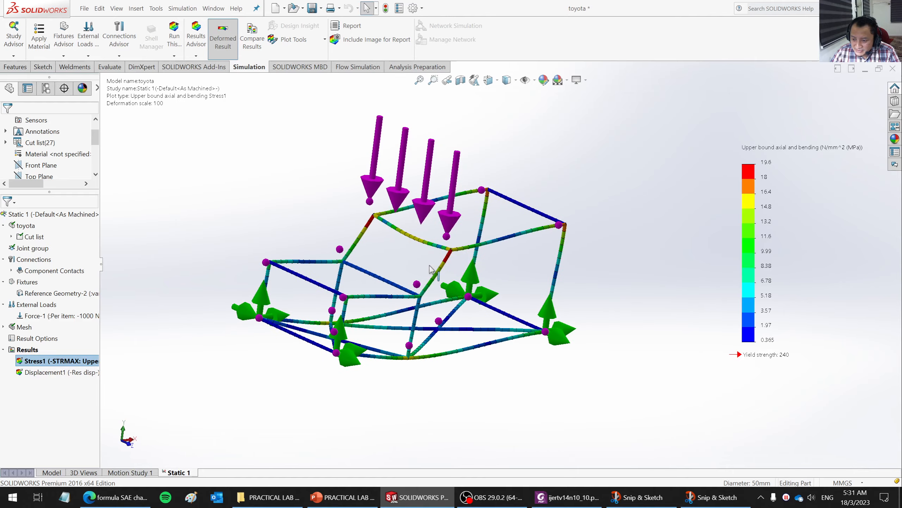
{"action": "middle_click_drag", "start_coordinate": [431, 270], "coordinate": [488, 304]}
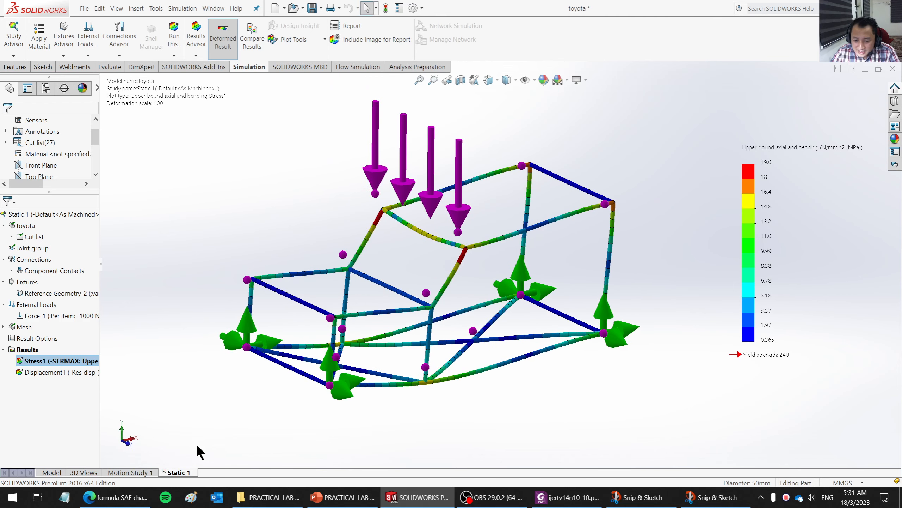
- Return from the study to the model and open 3DSketch2 for editing
{"action": "left_click", "coordinate": [50, 473]}
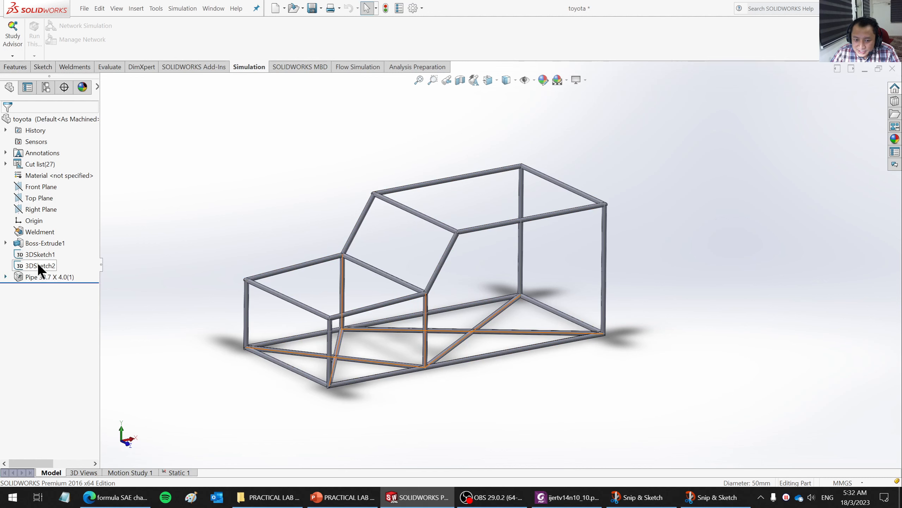
{"action": "right_click", "coordinate": [41, 254]}
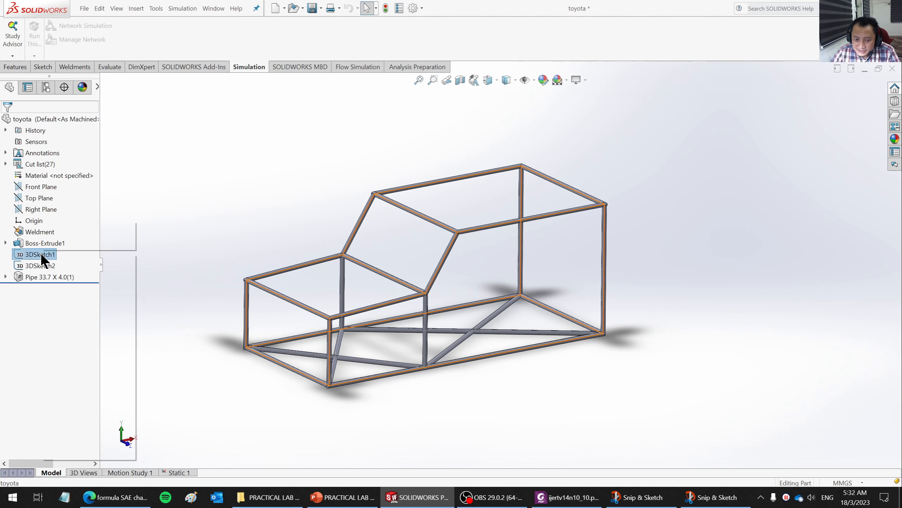
{"action": "left_click", "coordinate": [28, 264]}
{"action": "right_click", "coordinate": [27, 263]}
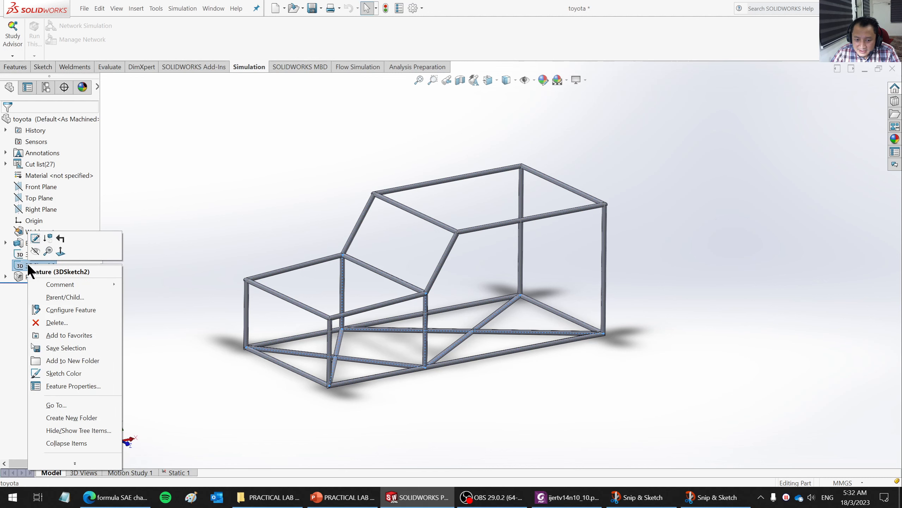
{"action": "left_click", "coordinate": [35, 238]}
- Sketch a diagonal line across the chassis's rear face from an upper corner to the opposite lower corner in 3DSketch2, and exit the sketch
{"action": "scroll", "coordinate": [451, 253], "scroll_direction": "down", "scroll_amount": 3}
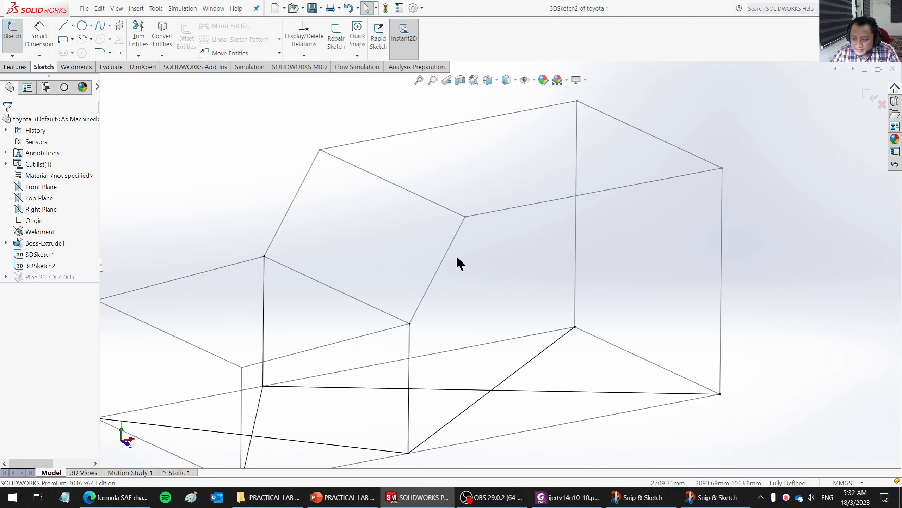
{"action": "scroll", "coordinate": [461, 266], "scroll_direction": "up", "scroll_amount": 2}
{"action": "mouse_move", "coordinate": [475, 282]}
{"action": "middle_mouse_down"}
{"action": "mouse_move", "coordinate": [464, 314]}
{"action": "mouse_move", "coordinate": [451, 294]}
{"action": "mouse_move", "coordinate": [465, 258]}
{"action": "mouse_move", "coordinate": [471, 254]}
{"action": "mouse_move", "coordinate": [480, 273]}
{"action": "mouse_move", "coordinate": [517, 228]}
{"action": "mouse_move", "coordinate": [489, 186]}
{"action": "mouse_move", "coordinate": [409, 259]}
{"action": "mouse_move", "coordinate": [546, 232]}
{"action": "mouse_move", "coordinate": [509, 276]}
{"action": "middle_mouse_up"}
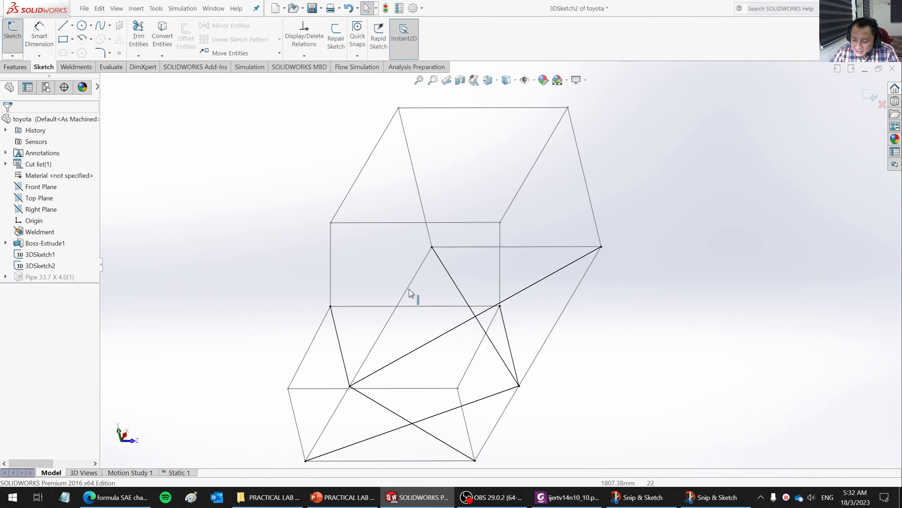
{"action": "mouse_move", "coordinate": [454, 272]}
{"action": "middle_mouse_down"}
{"action": "mouse_move", "coordinate": [499, 256]}
{"action": "mouse_move", "coordinate": [442, 212]}
{"action": "mouse_move", "coordinate": [373, 258]}
{"action": "mouse_move", "coordinate": [364, 286]}
{"action": "mouse_move", "coordinate": [379, 286]}
{"action": "middle_mouse_up"}
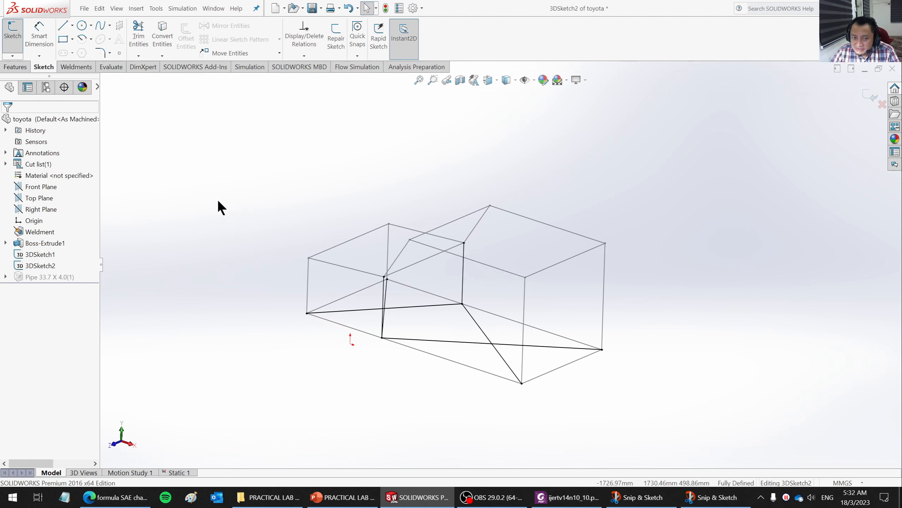
{"action": "left_click", "coordinate": [65, 24]}
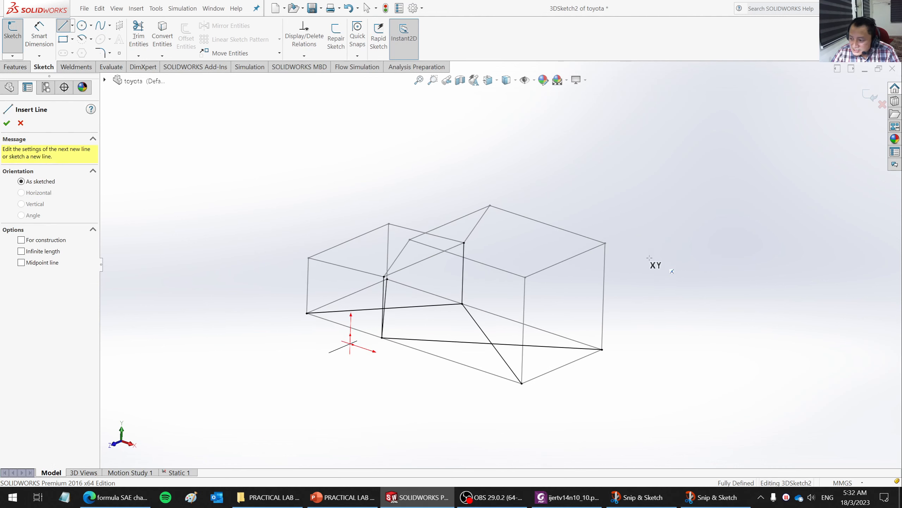
{"action": "left_click", "coordinate": [606, 243]}
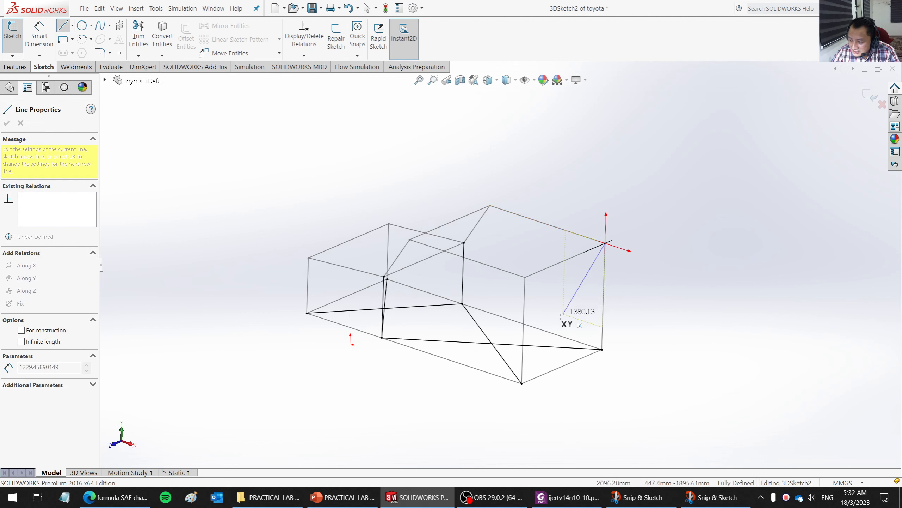
{"action": "left_click", "coordinate": [522, 383]}
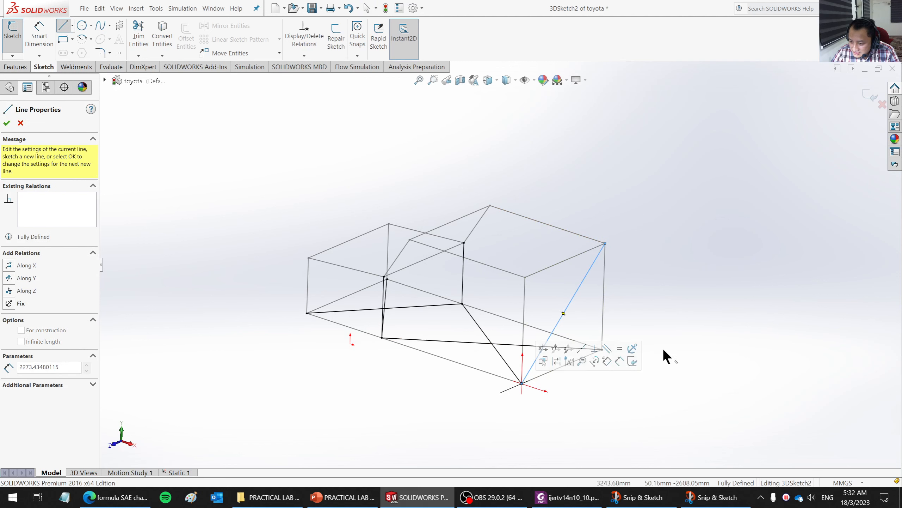
{"action": "left_click", "coordinate": [7, 124]}
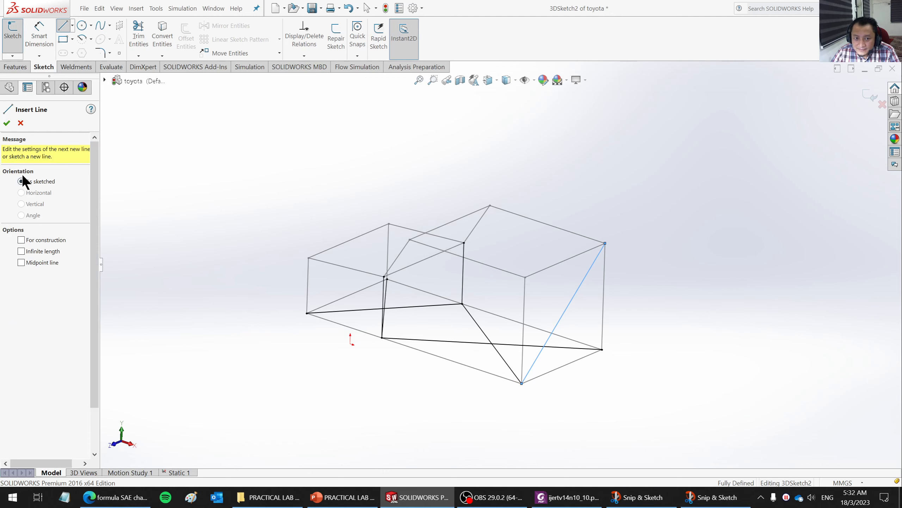
{"action": "left_click", "coordinate": [6, 124]}
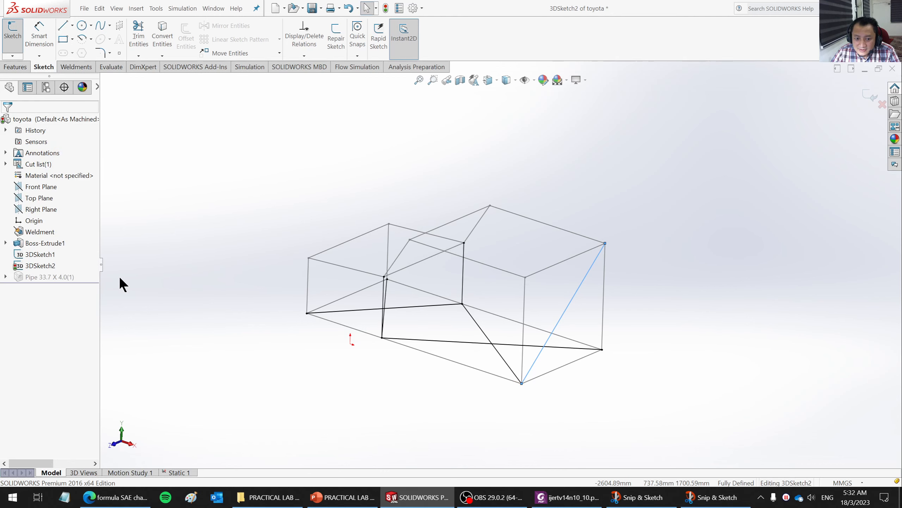
{"action": "left_click", "coordinate": [867, 94]}
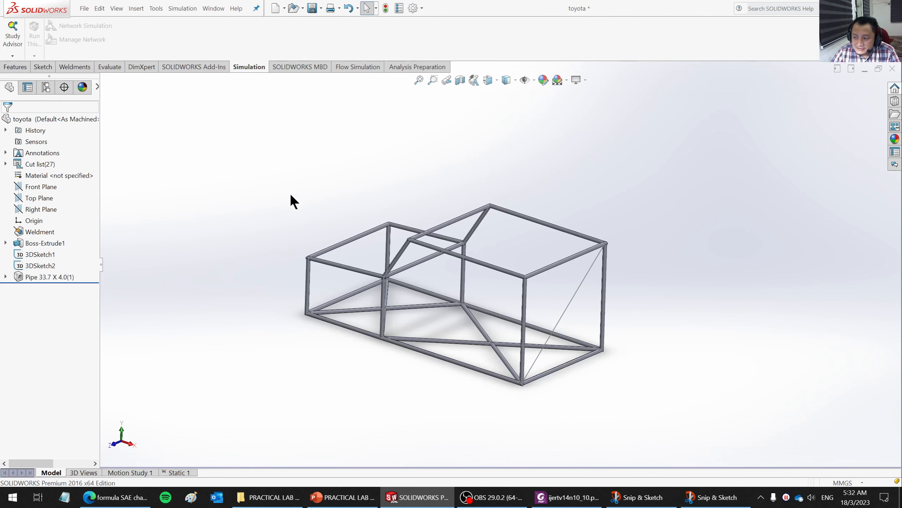
- Add an iso pipe structural member of size 33.7 x 4.0 along the new rear diagonal line
{"action": "left_click", "coordinate": [76, 67]}
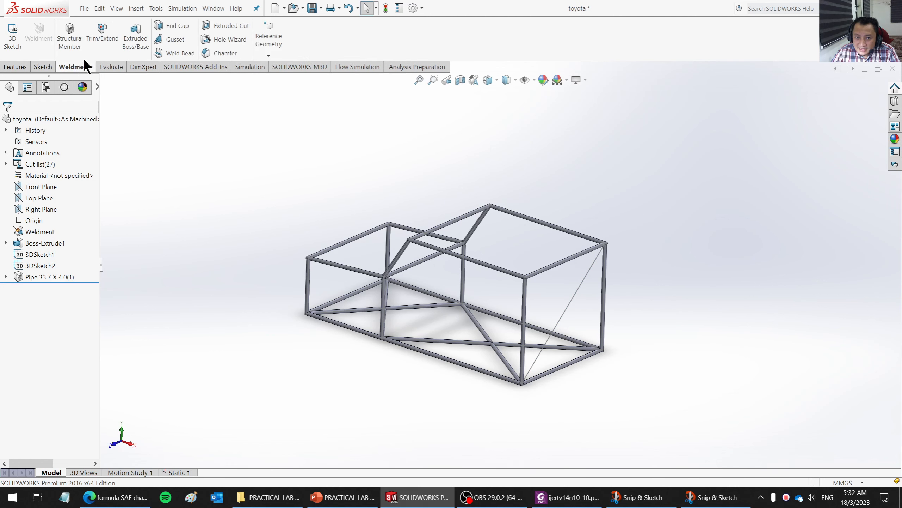
{"action": "left_click", "coordinate": [71, 35]}
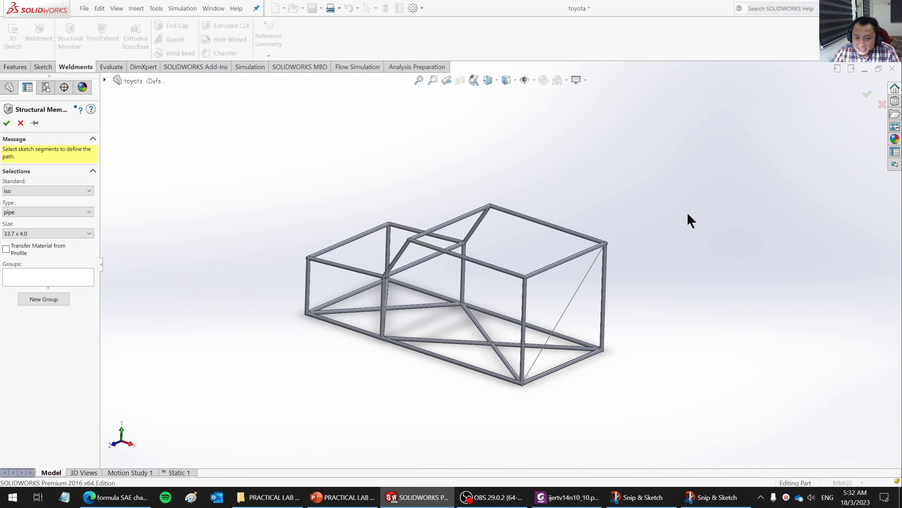
{"action": "left_click", "coordinate": [576, 299]}
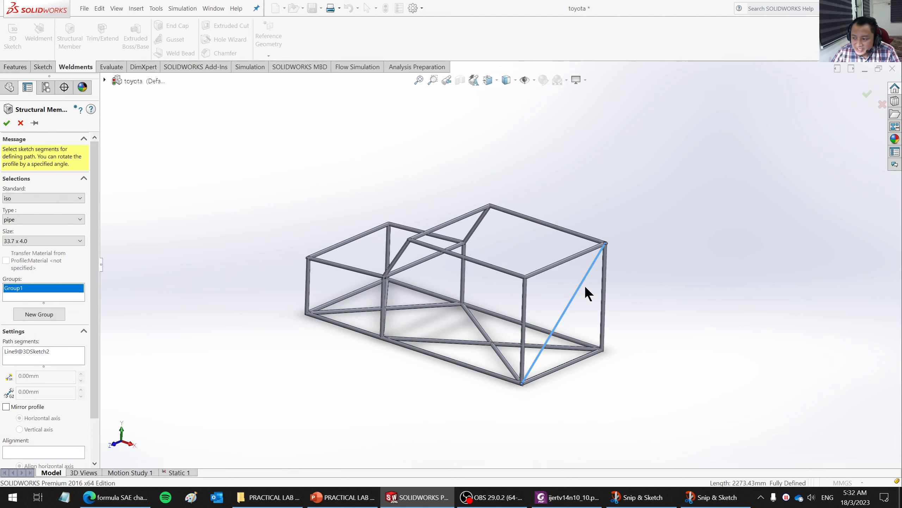
{"action": "left_click", "coordinate": [6, 123]}
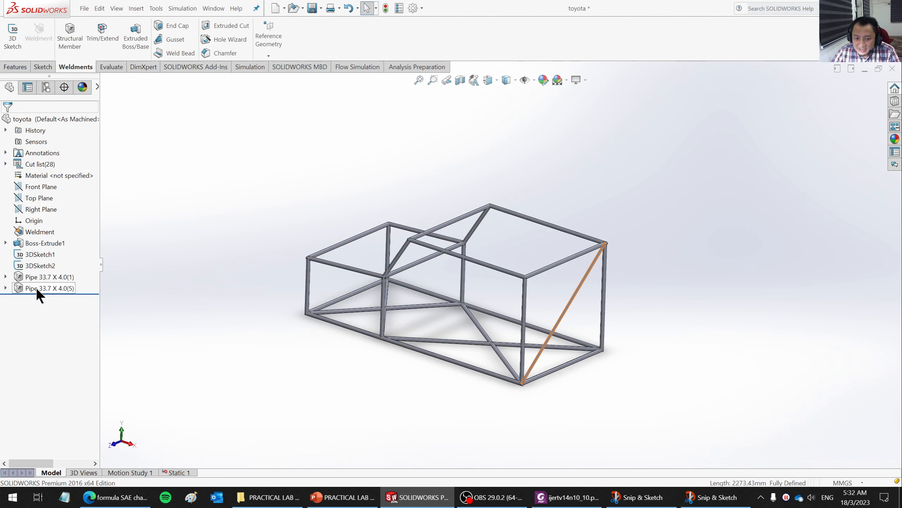
{"action": "left_click", "coordinate": [6, 288]}
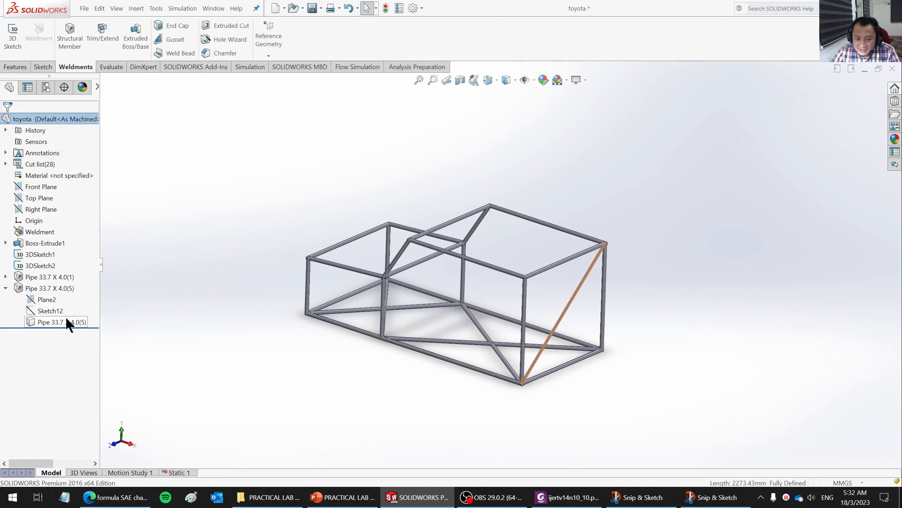
{"action": "right_click", "coordinate": [48, 311]}
{"action": "left_click", "coordinate": [659, 365]}
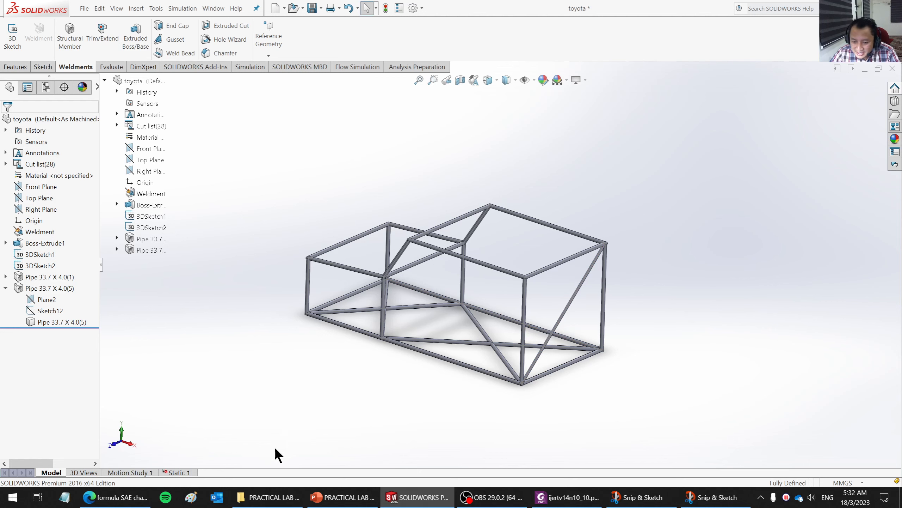
- Return to the Static 1 study, collapse its body list and mesh the chassis again with the added rear diagonal
{"action": "left_click", "coordinate": [178, 472]}
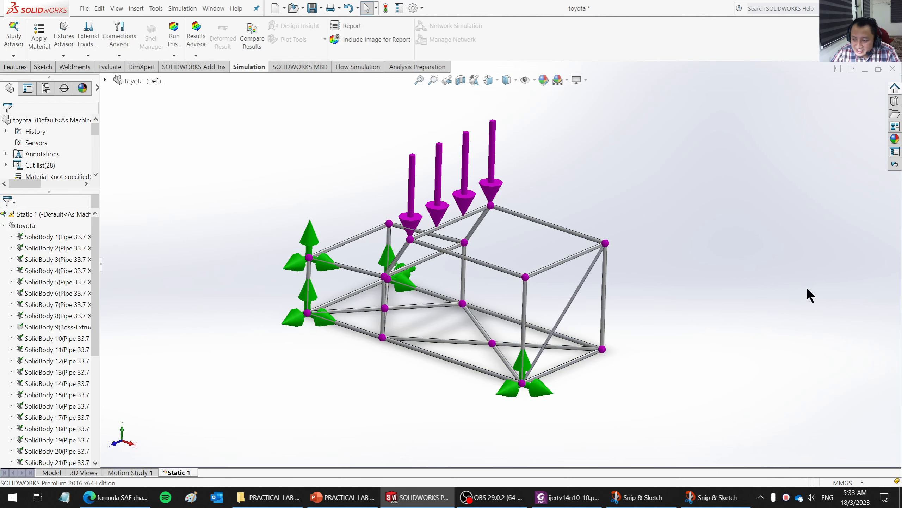
{"action": "scroll", "coordinate": [661, 314], "scroll_direction": "down", "scroll_amount": 5}
{"action": "middle_click_drag", "start_coordinate": [626, 329], "coordinate": [639, 291]}
{"action": "scroll", "coordinate": [633, 291], "scroll_direction": "up", "scroll_amount": 3}
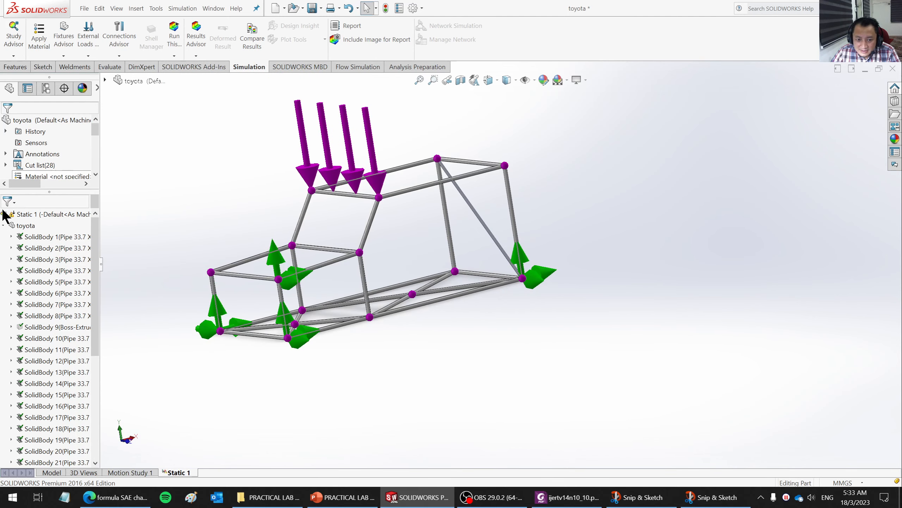
{"action": "left_click", "coordinate": [4, 225]}
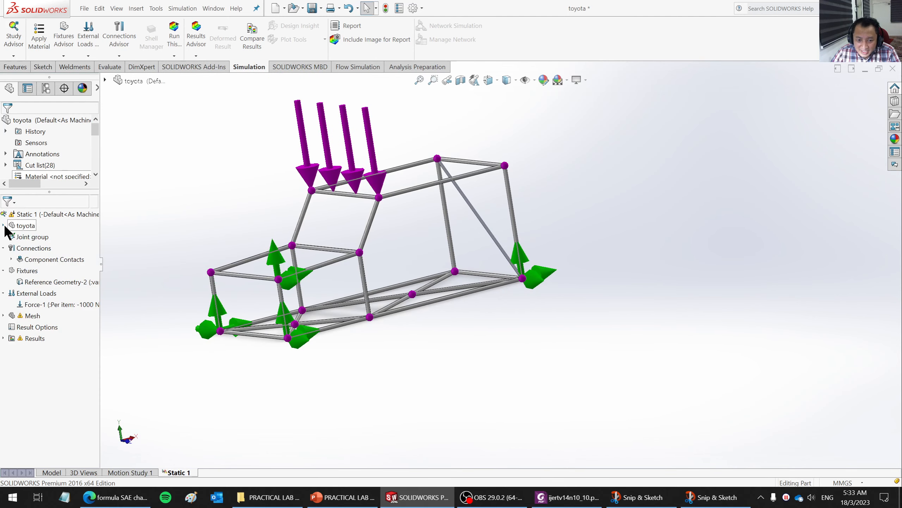
{"action": "right_click", "coordinate": [31, 316]}
{"action": "left_click", "coordinate": [58, 359]}
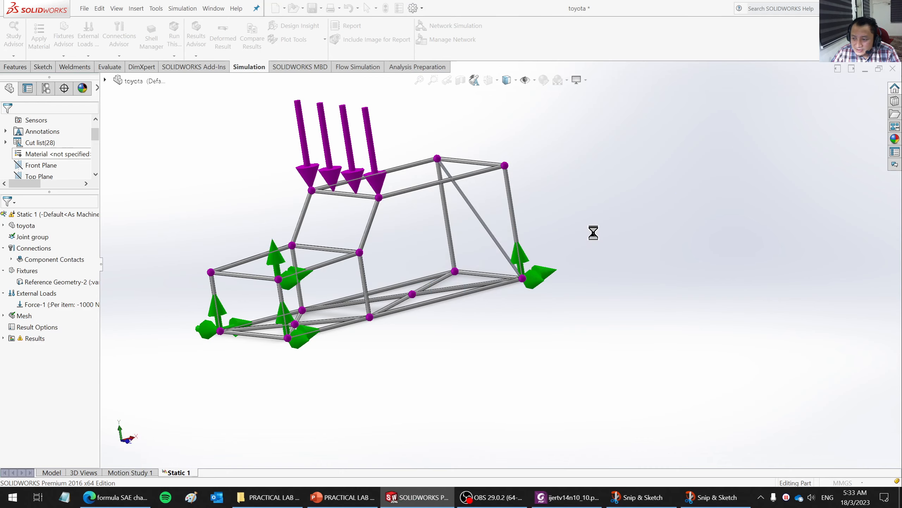
- Try to run the Static 1 study on the remeshed chassis
{"action": "middle_click_drag", "start_coordinate": [461, 215], "coordinate": [448, 108]}
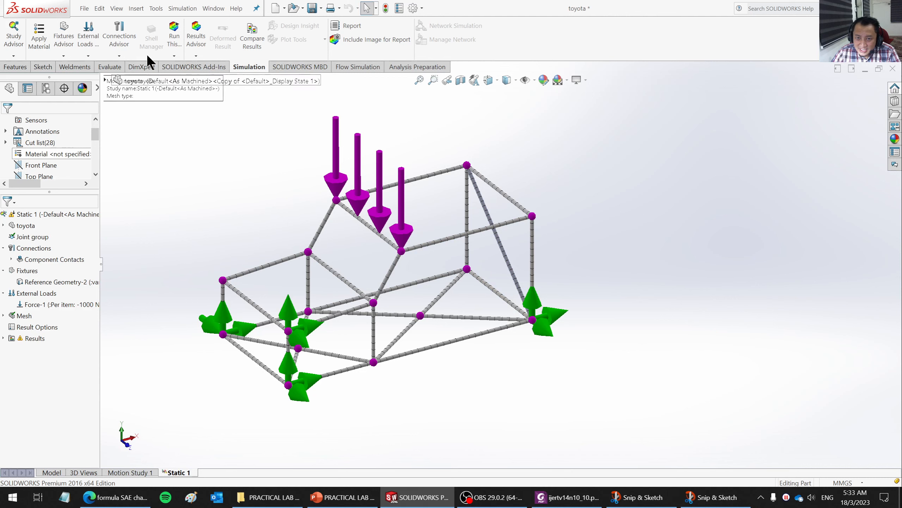
{"action": "left_click", "coordinate": [174, 36]}
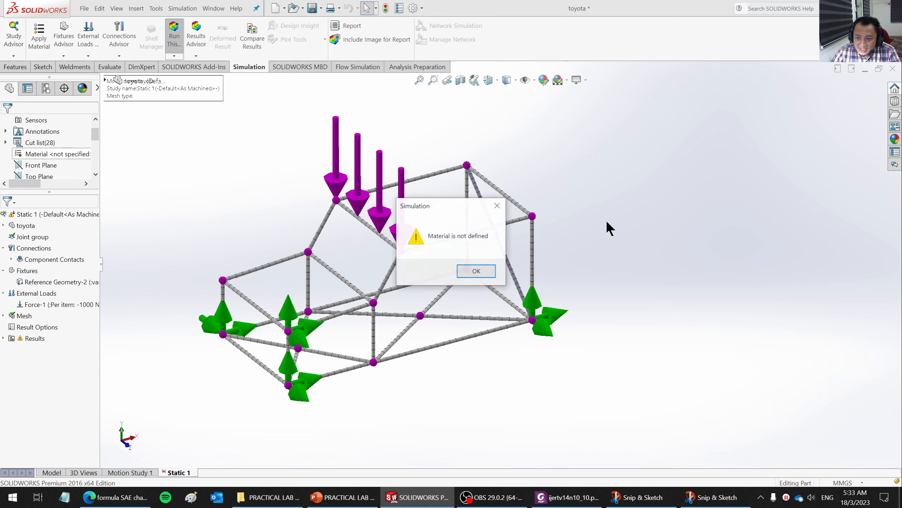
{"action": "left_click", "coordinate": [488, 277]}
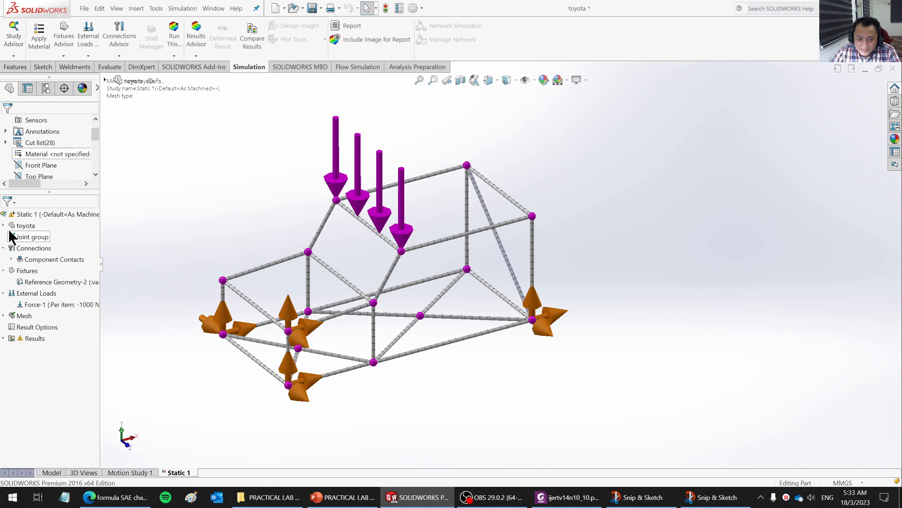
- Apply the custom Steel material from the METALS category of My Materials to all bodies of the toyota study
{"action": "right_click", "coordinate": [21, 226]}
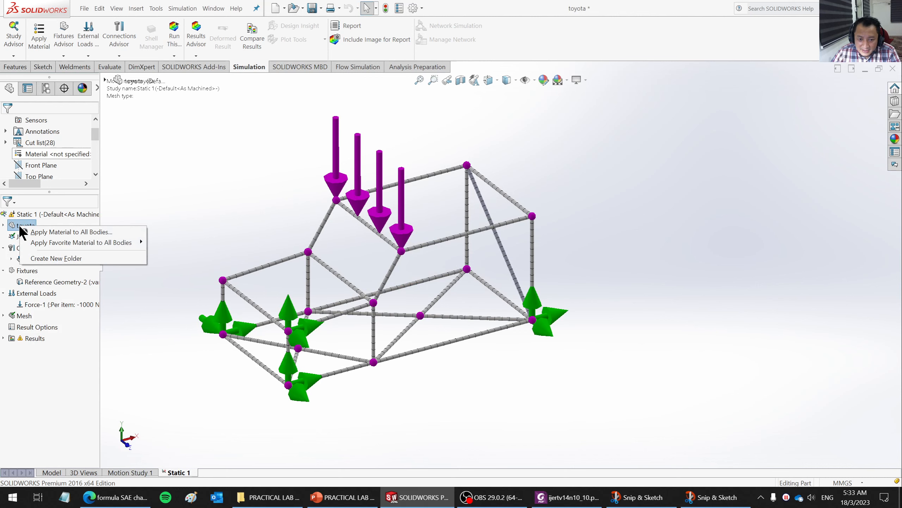
{"action": "left_click", "coordinate": [50, 232]}
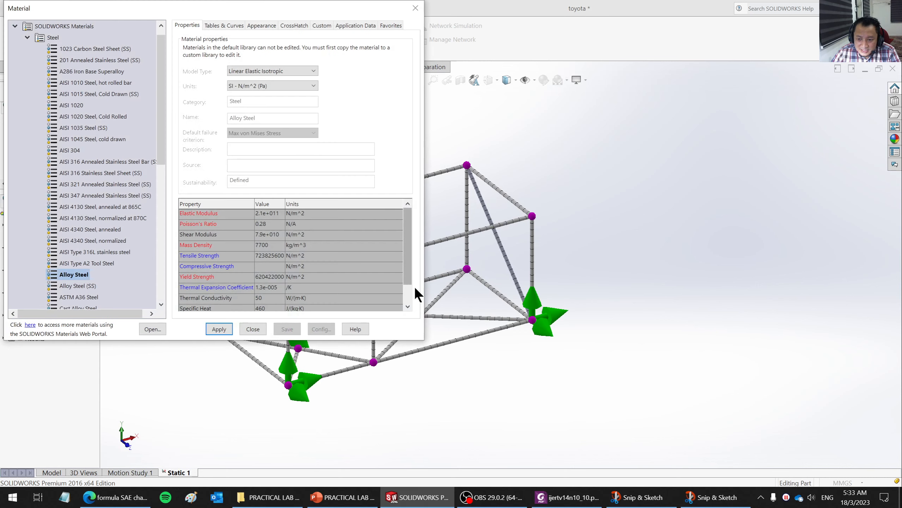
{"action": "left_click", "coordinate": [27, 37]}
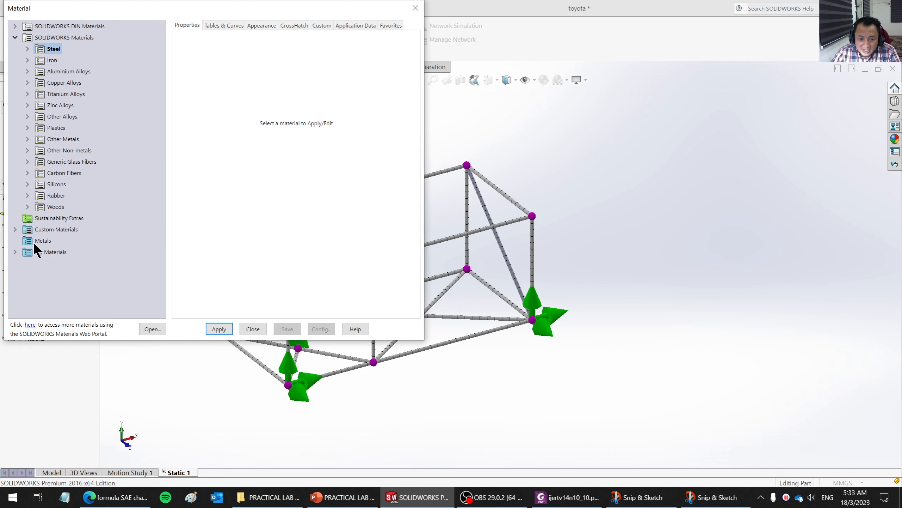
{"action": "left_click", "coordinate": [15, 251]}
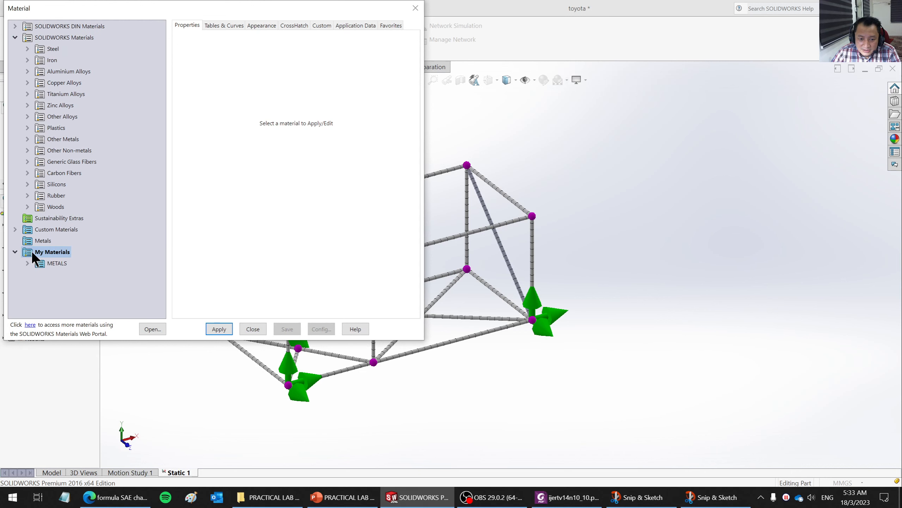
{"action": "left_click", "coordinate": [54, 264]}
{"action": "left_click", "coordinate": [28, 263]}
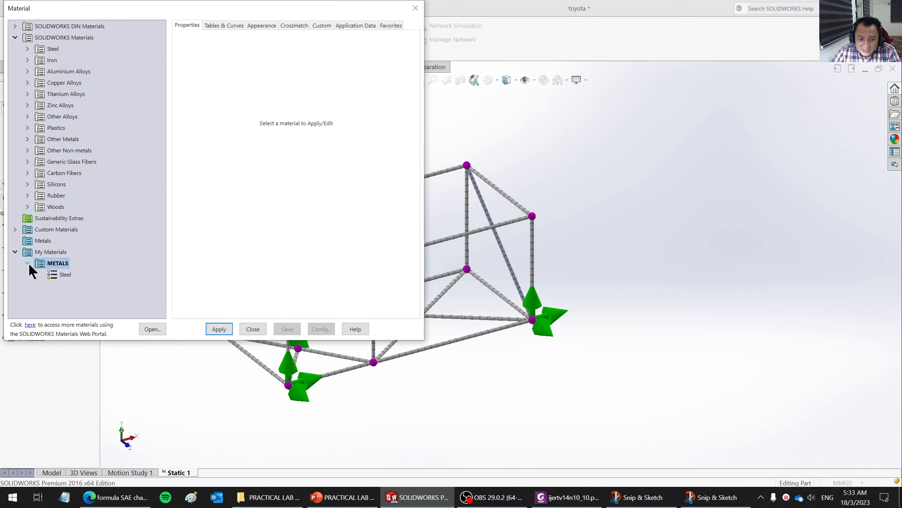
{"action": "left_click", "coordinate": [59, 274]}
{"action": "left_click", "coordinate": [224, 328]}
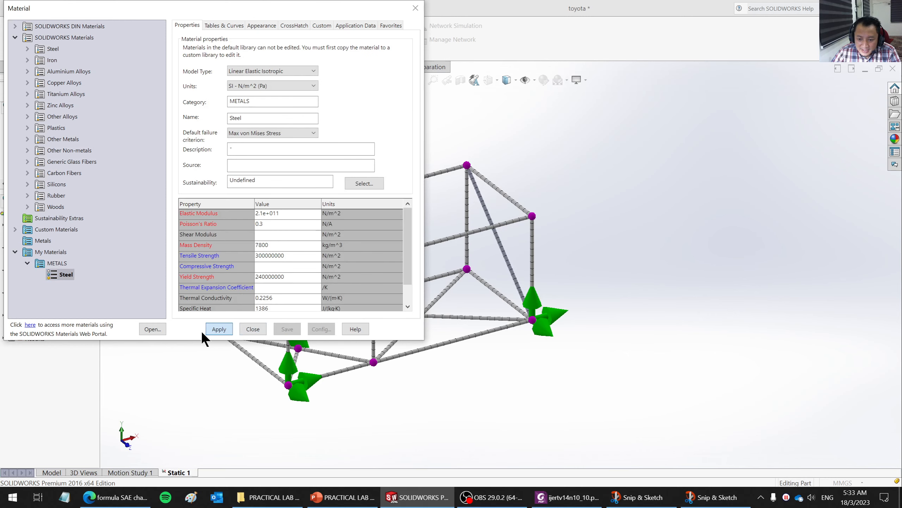
{"action": "left_click", "coordinate": [244, 327]}
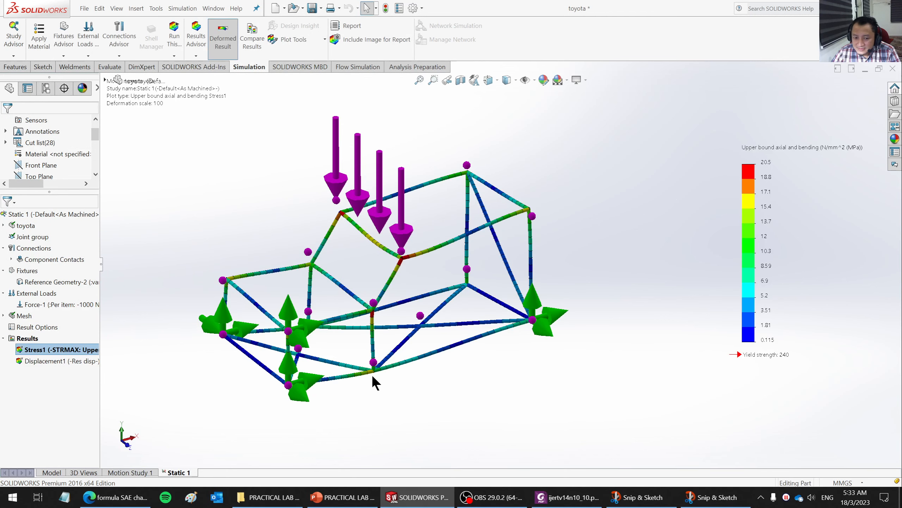
- Show the Displacement1 result plot of the Static 1 study in place of the stress plot
{"action": "mouse_move", "coordinate": [373, 376]}
{"action": "middle_mouse_down"}
{"action": "mouse_move", "coordinate": [387, 317]}
{"action": "mouse_move", "coordinate": [375, 360]}
{"action": "middle_mouse_up"}
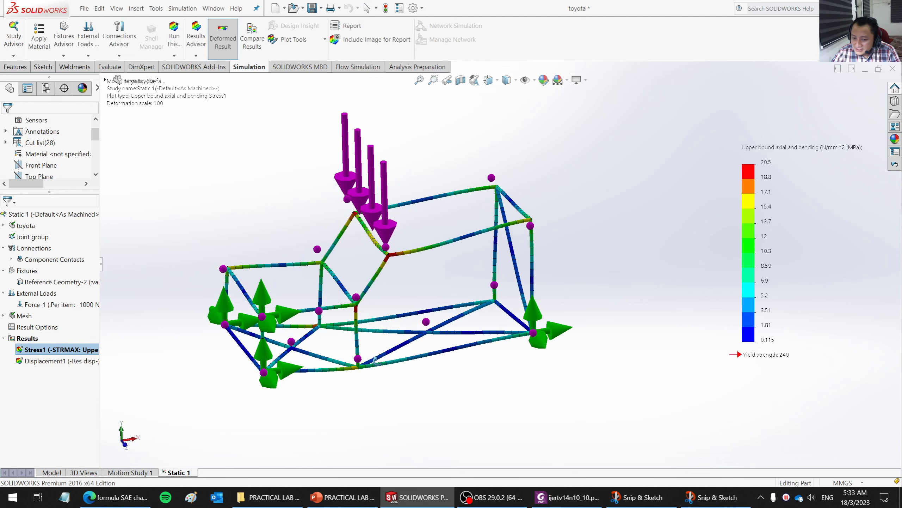
{"action": "right_click", "coordinate": [78, 362]}
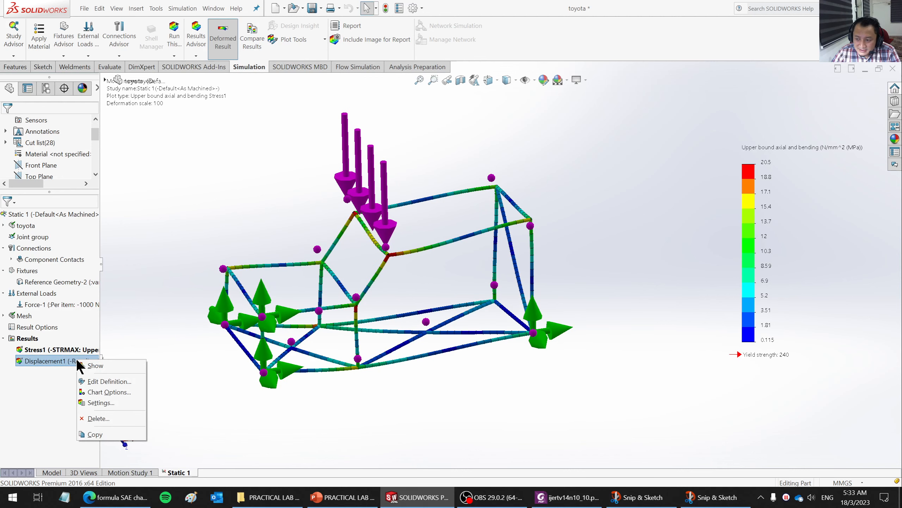
{"action": "left_click", "coordinate": [83, 363]}
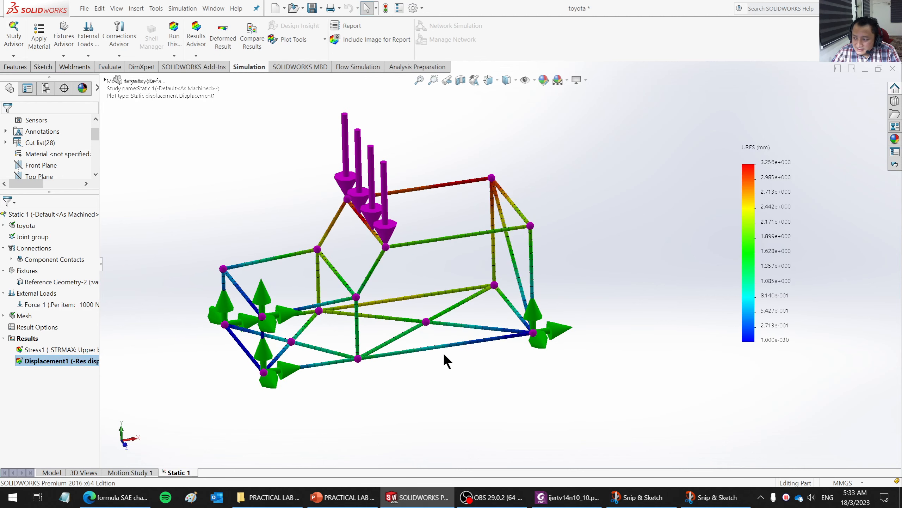
- Probe the displacement at the chassis's lower side joint below the front pillar and move its callout clear of the frame
{"action": "mouse_move", "coordinate": [444, 358]}
{"action": "middle_mouse_down"}
{"action": "mouse_move", "coordinate": [454, 338]}
{"action": "mouse_move", "coordinate": [429, 356]}
{"action": "middle_mouse_up"}
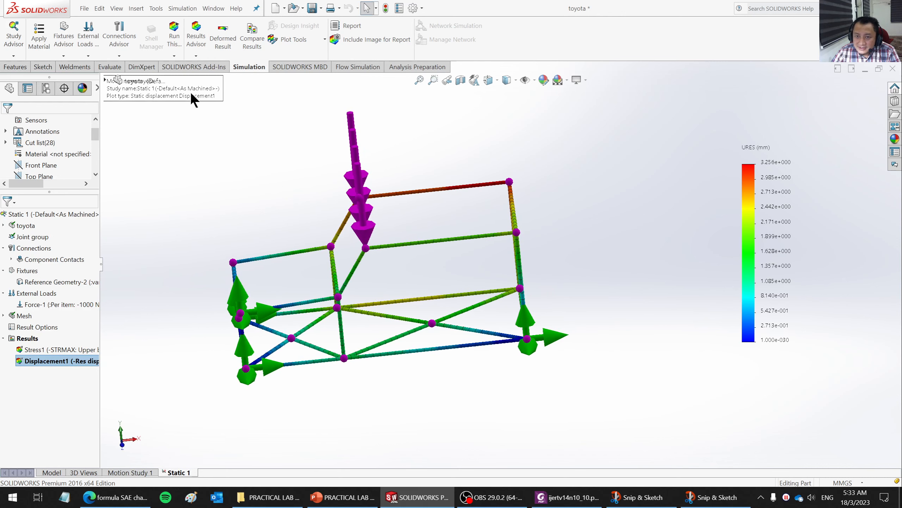
{"action": "left_click", "coordinate": [307, 38]}
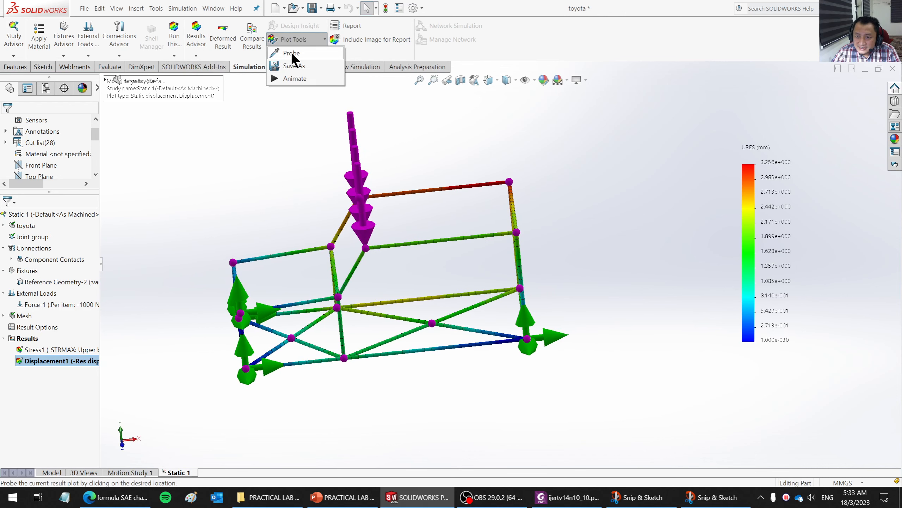
{"action": "left_click", "coordinate": [347, 360]}
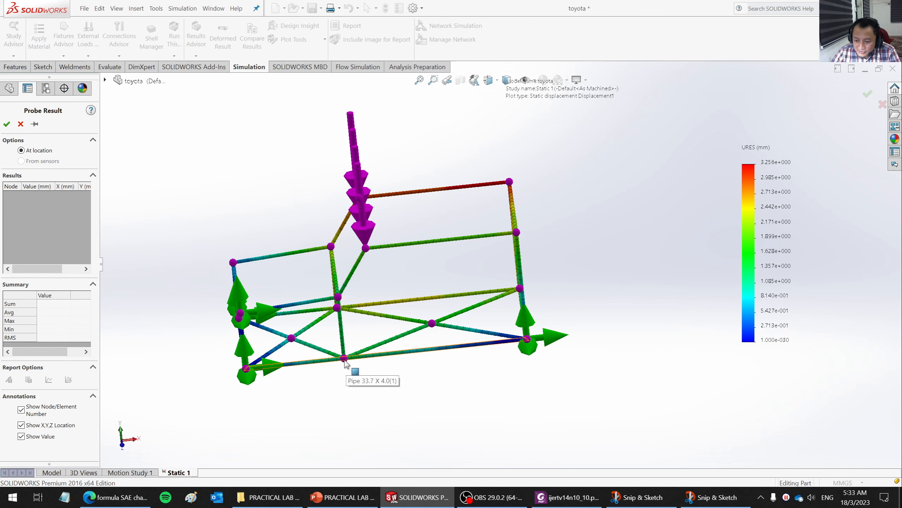
{"action": "left_click_drag", "start_coordinate": [434, 394], "coordinate": [462, 422]}
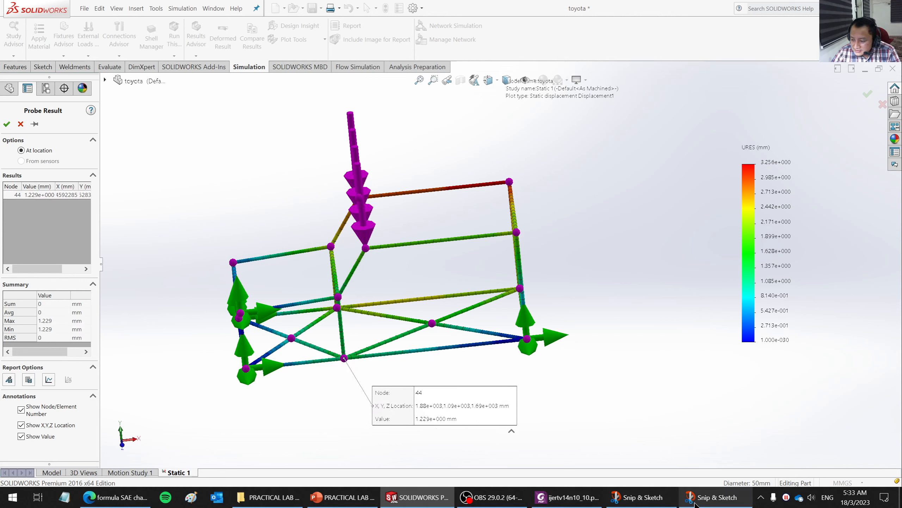
- Compare the probed displacement with the handwritten stiffness calculation in Snip & Sketch, and examine the rear diagonal in the displacement plot
{"action": "left_click", "coordinate": [711, 498]}
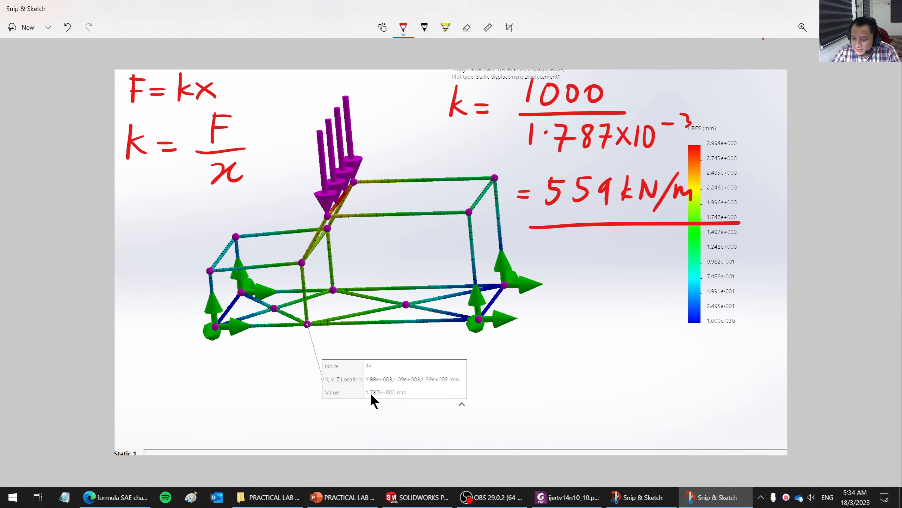
{"action": "left_click", "coordinate": [727, 499]}
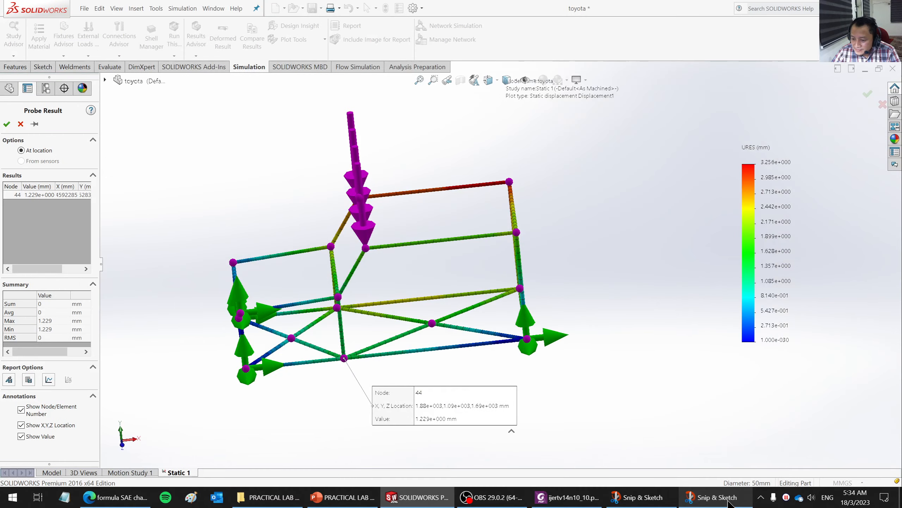
{"action": "left_click", "coordinate": [727, 502]}
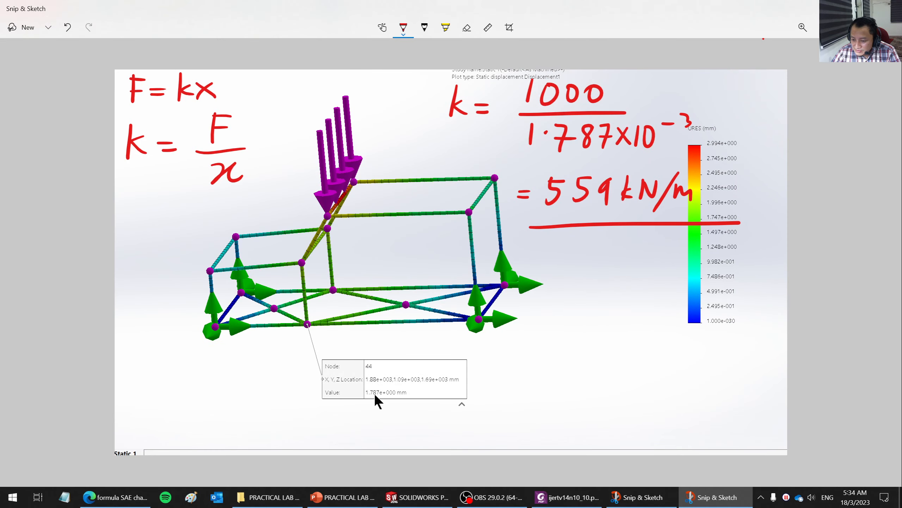
{"action": "left_click", "coordinate": [721, 498]}
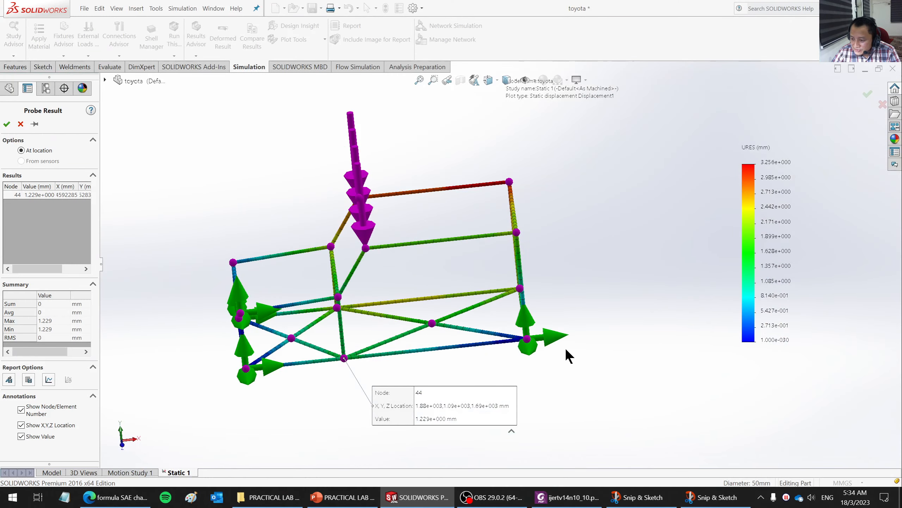
{"action": "middle_click_drag", "start_coordinate": [535, 367], "coordinate": [467, 365]}
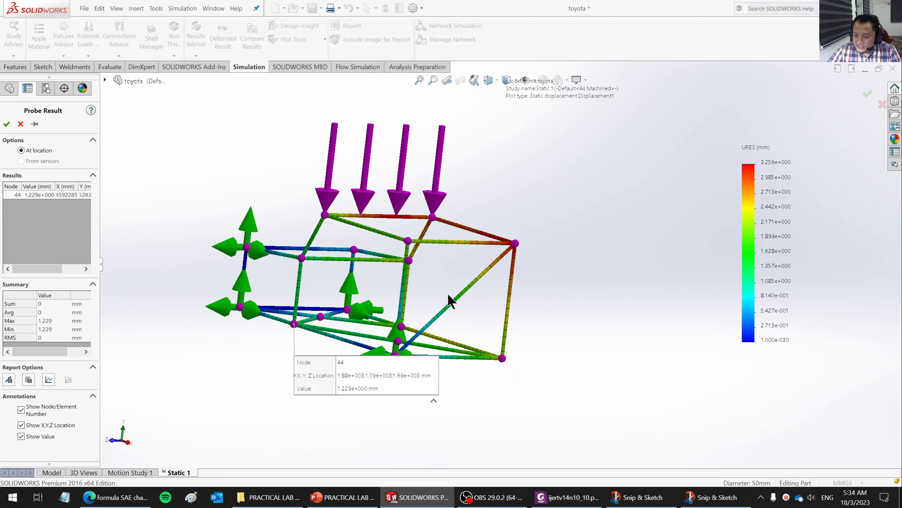
{"action": "middle_click_drag", "start_coordinate": [452, 298], "coordinate": [472, 356]}
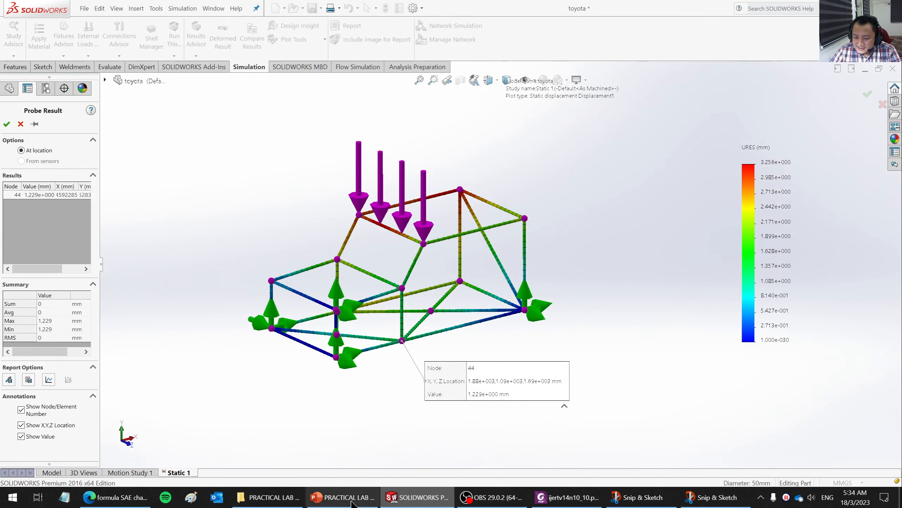
- Switch to the Edge browser and search Google for "SUV tubular structure" in a new tab
{"action": "left_click", "coordinate": [115, 497]}
{"action": "left_click", "coordinate": [338, 5]}
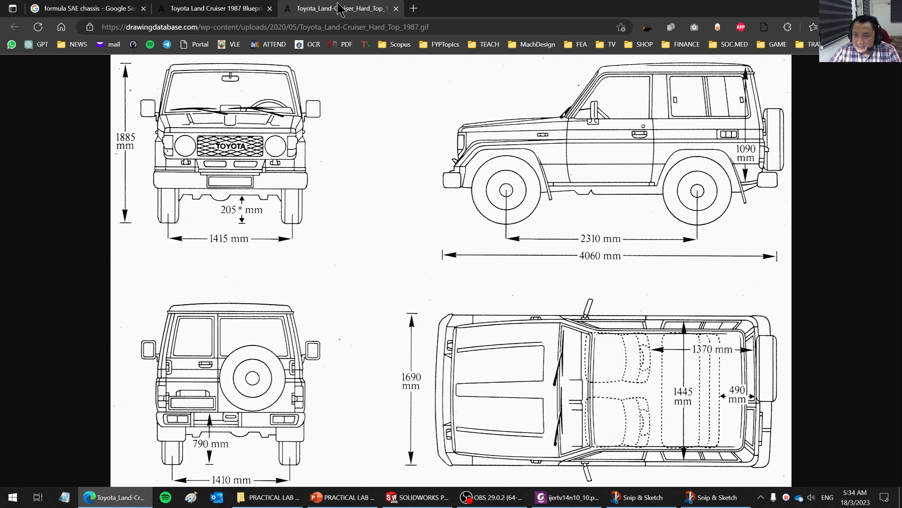
{"action": "left_click", "coordinate": [413, 8]}
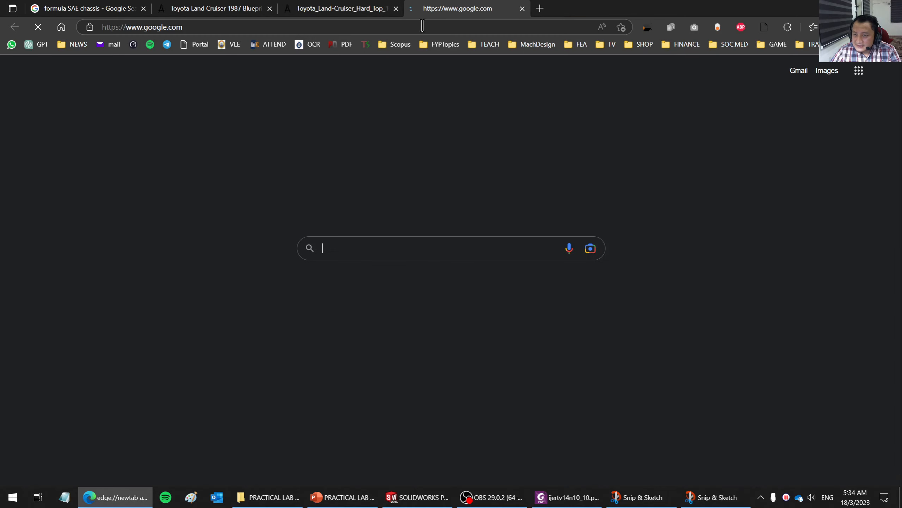
{"action": "left_click", "coordinate": [423, 26]}
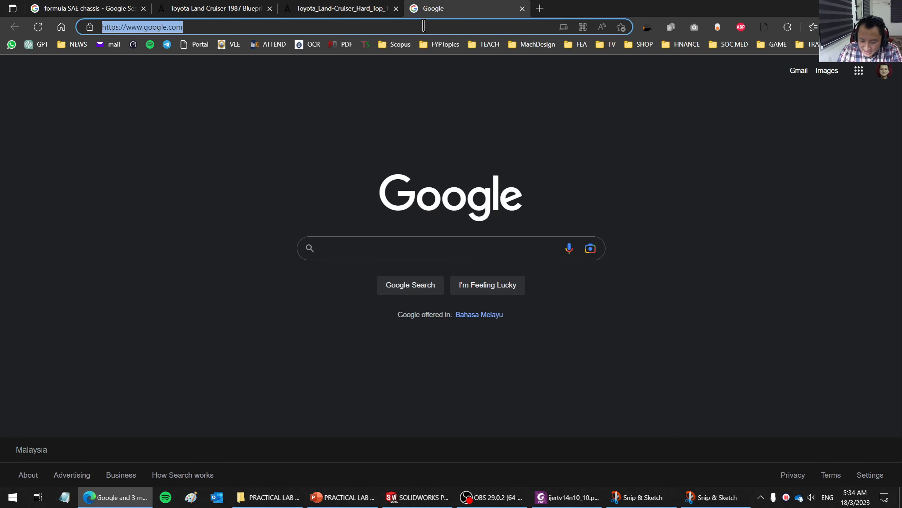
{"action": "type", "text": "SUV t"}
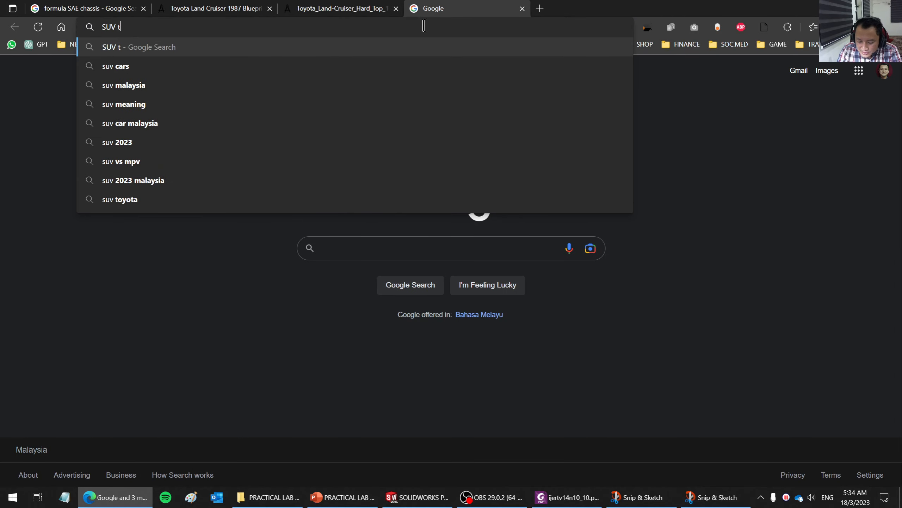
{"action": "type", "text": "ubular st"}
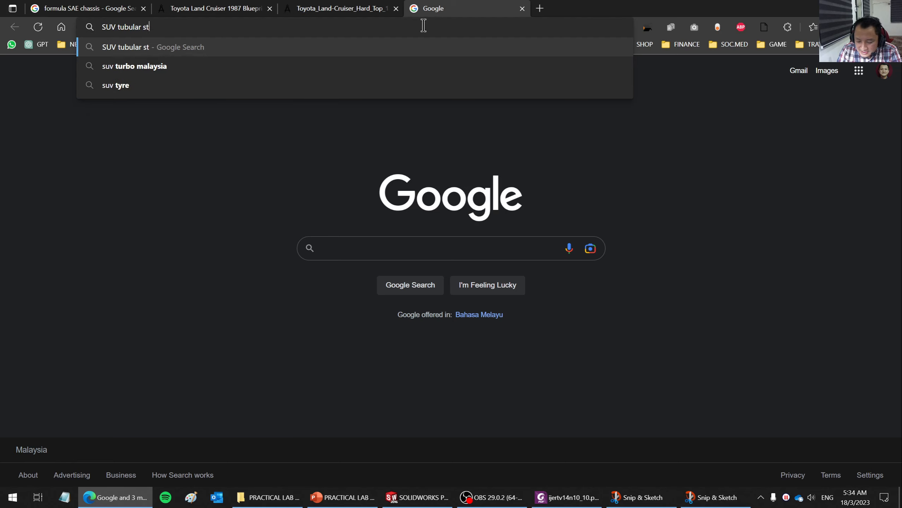
{"action": "type", "text": "rucu"}
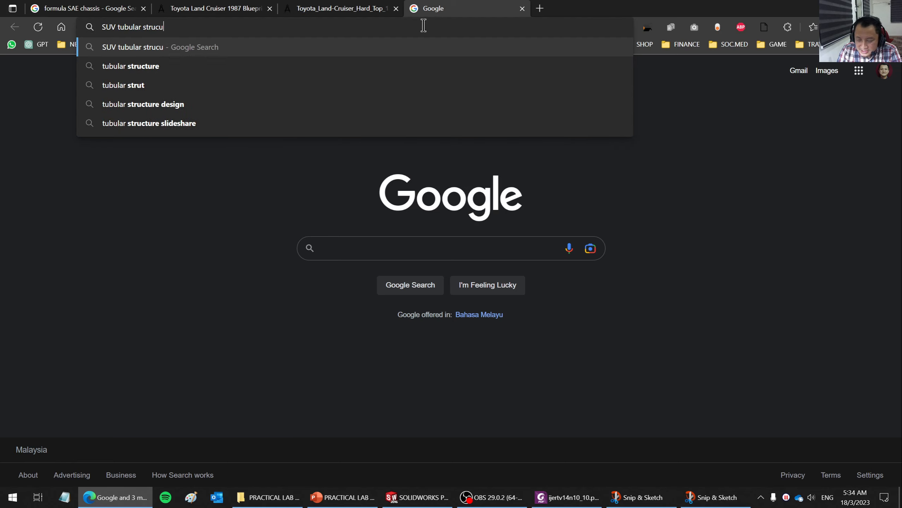
{"action": "key", "text": "BackSpace"}
{"action": "key", "text": "BackSpace"}
{"action": "key", "text": "BackSpace"}
{"action": "type", "text": "cture"}
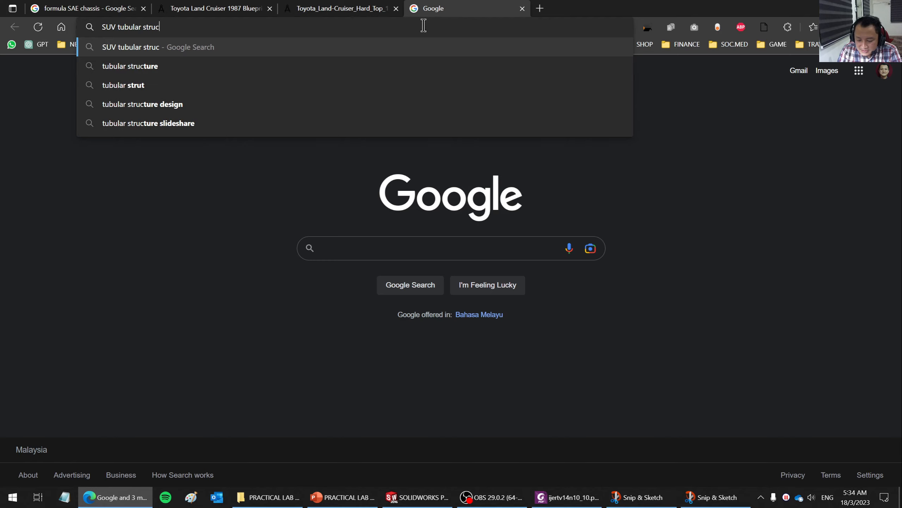
{"action": "key", "text": "Return"}
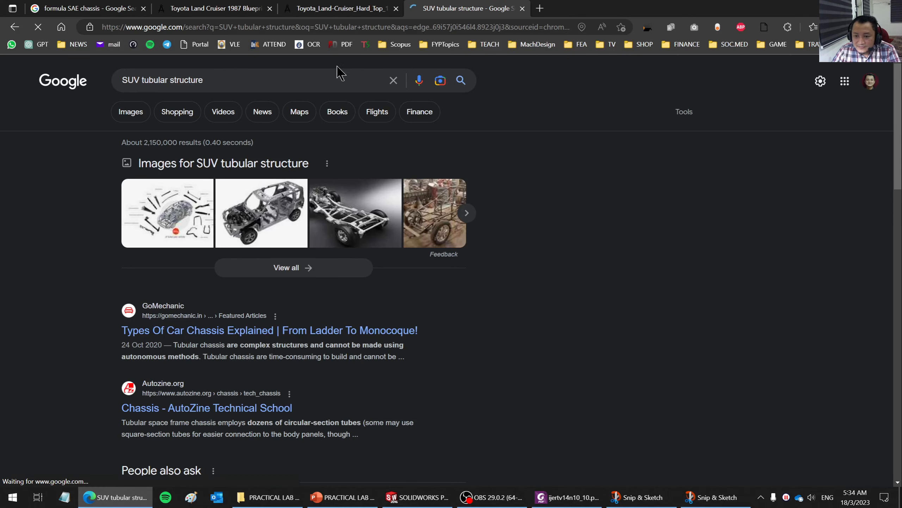
- Browse the image results for SUV tubular structures and open the preview of Spinny's tubular space-frame chassis on wheels
{"action": "left_click", "coordinate": [139, 117]}
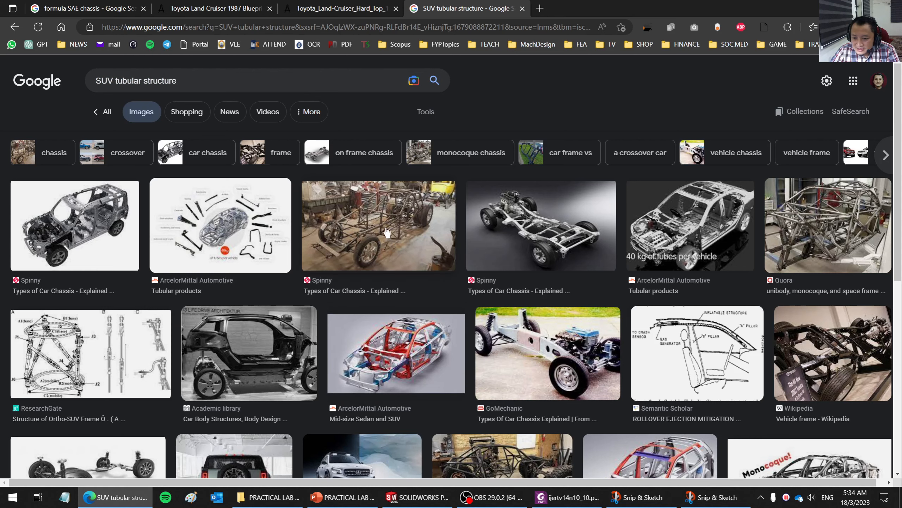
{"action": "scroll", "coordinate": [391, 242], "scroll_direction": "down", "scroll_amount": 3}
{"action": "scroll", "coordinate": [416, 286], "scroll_direction": "up", "scroll_amount": 3}
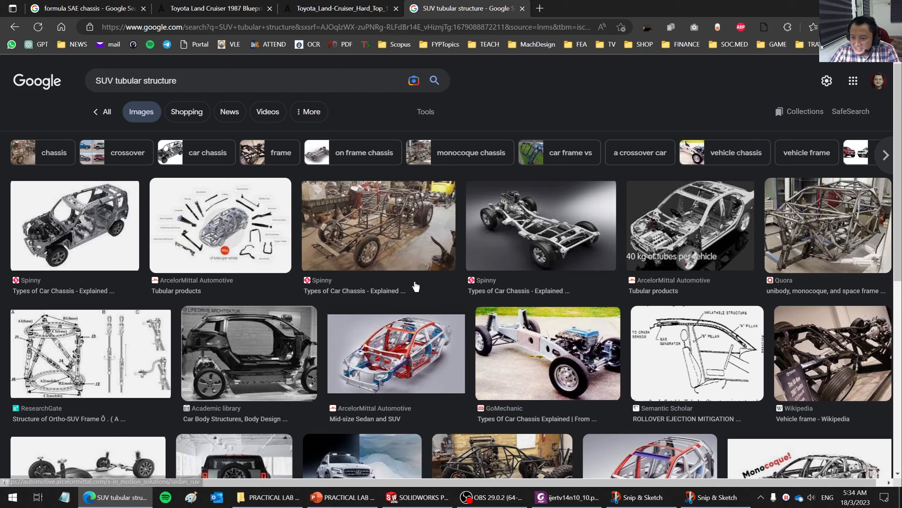
{"action": "left_click", "coordinate": [415, 286]}
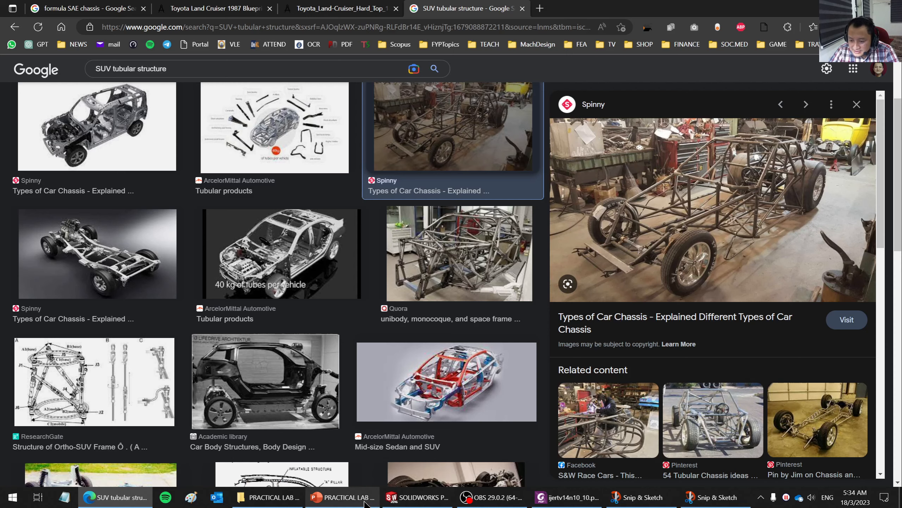
- Switch to the PowerPoint lab presentation and highlight "Torsional Rigidity" in the PRACTICAL LAB 1 task list, clearing the selection again
{"action": "left_click", "coordinate": [368, 502]}
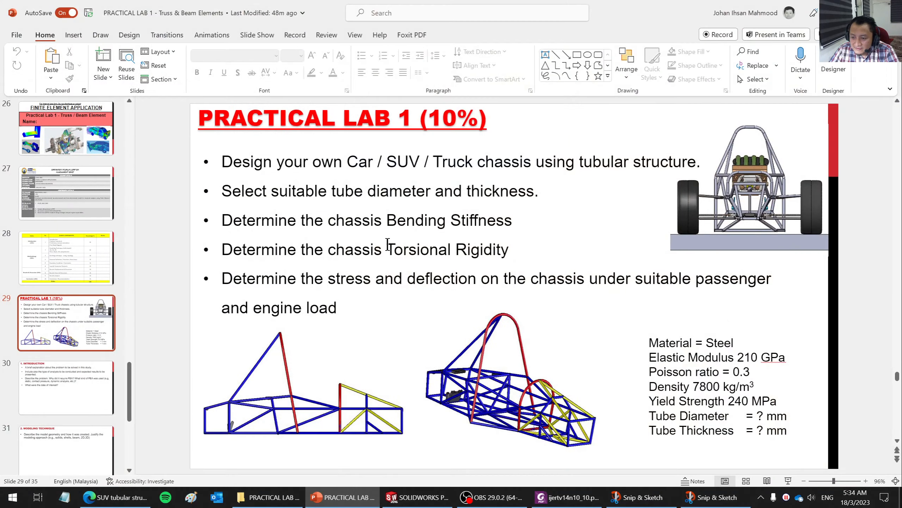
{"action": "left_click_drag", "start_coordinate": [388, 244], "coordinate": [509, 248]}
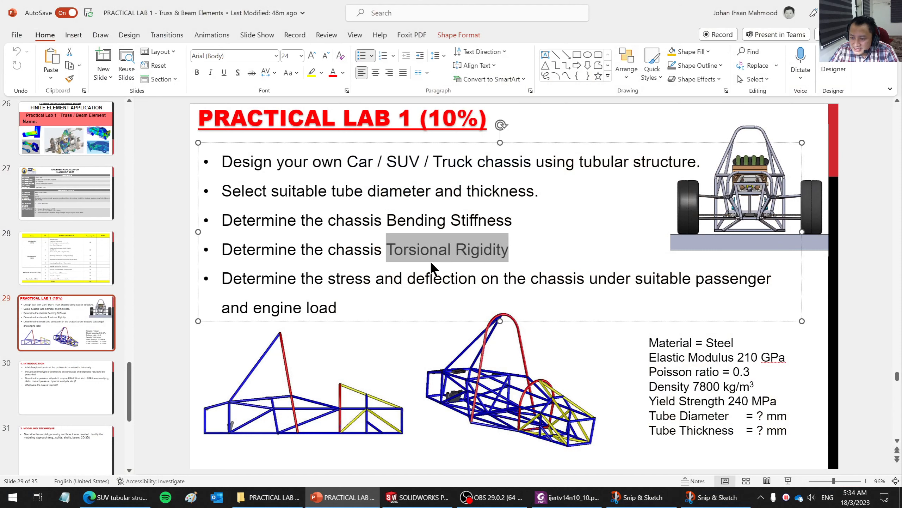
{"action": "left_click", "coordinate": [456, 269]}
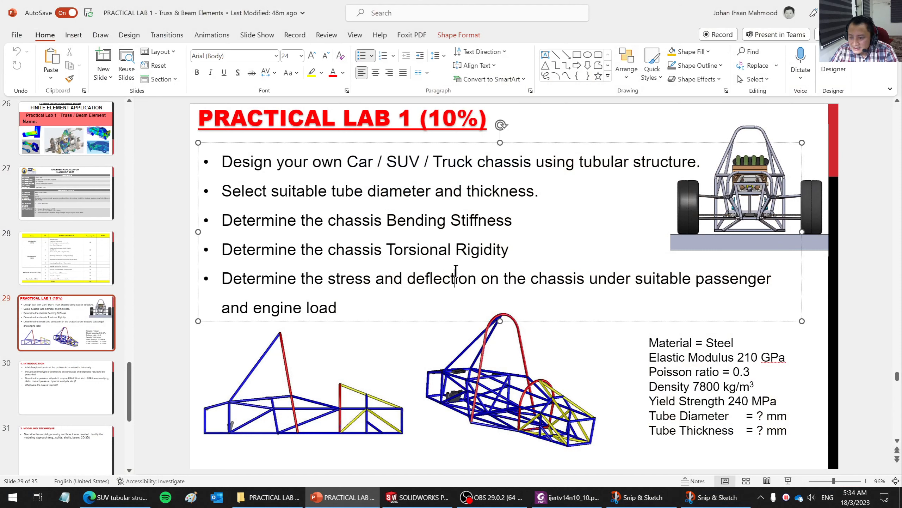